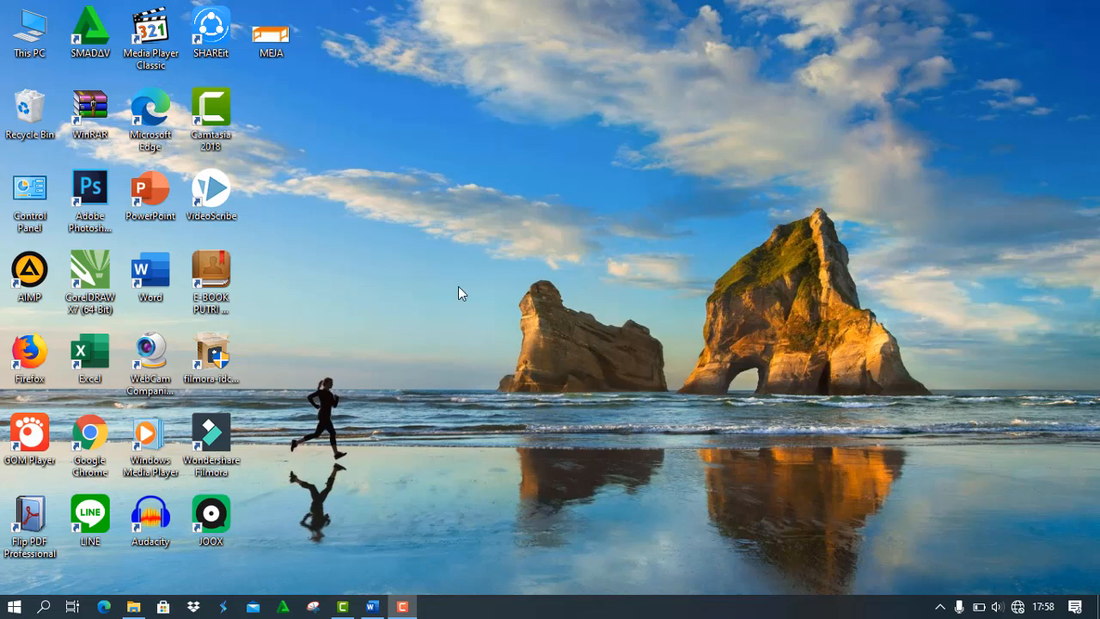
Switch to the Word document "soal dan pembahasan" and look through its first statistics questions, tables and charts
{"action": "left_click", "coordinate": [371, 608]}
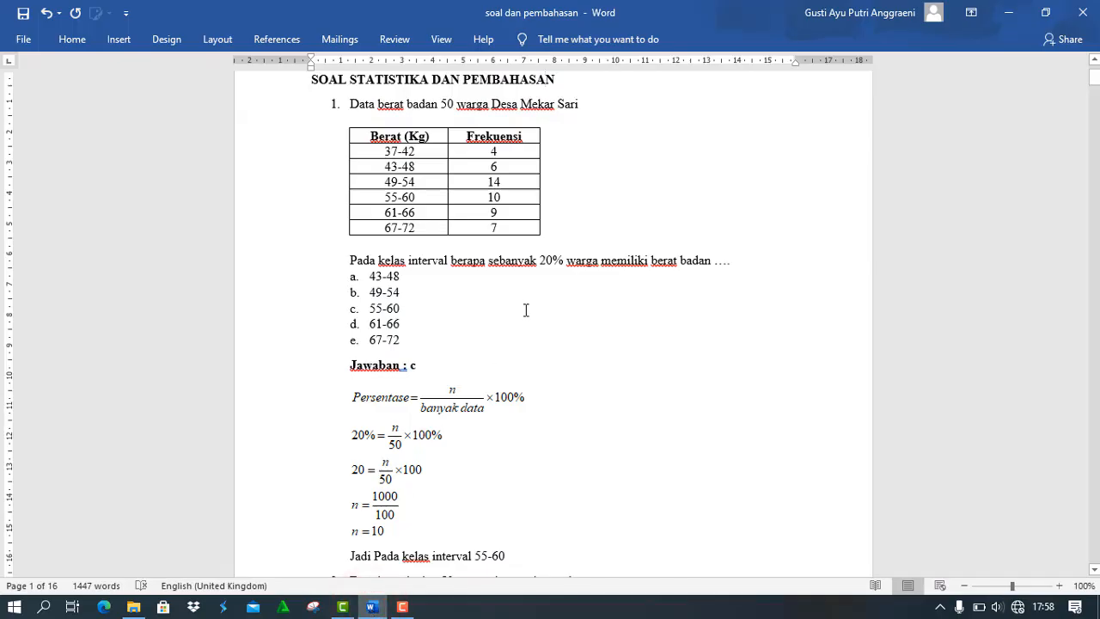
{"action": "left_click", "coordinate": [594, 259]}
{"action": "scroll", "coordinate": [594, 259], "scroll_direction": "down", "scroll_amount": 2}
{"action": "scroll", "coordinate": [594, 258], "scroll_direction": "down", "scroll_amount": 10}
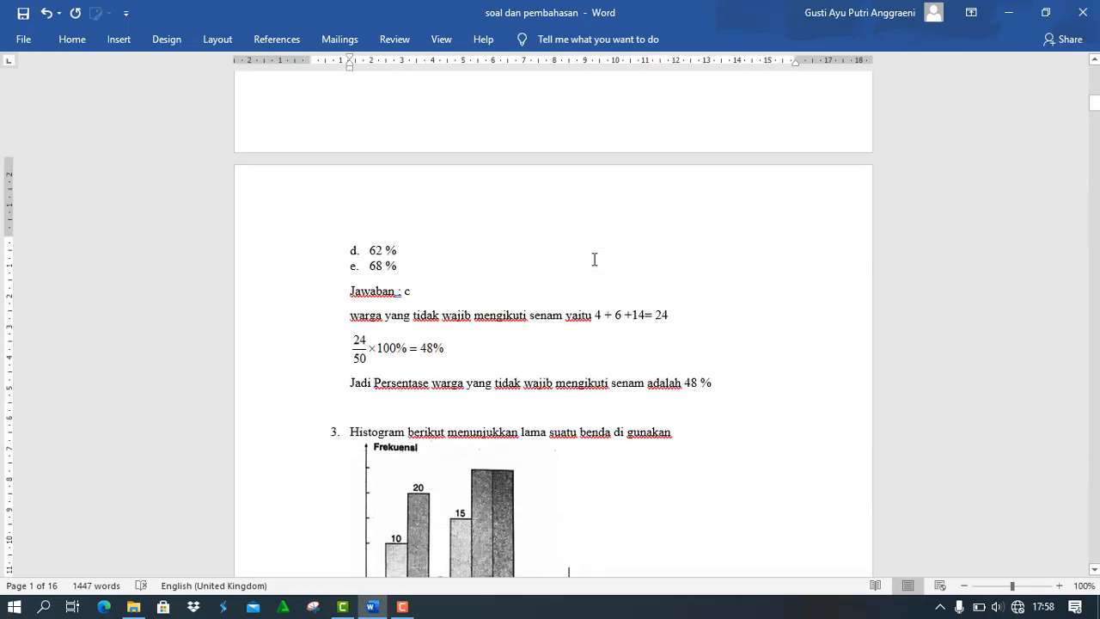
{"action": "scroll", "coordinate": [594, 259], "scroll_direction": "down", "scroll_amount": 1}
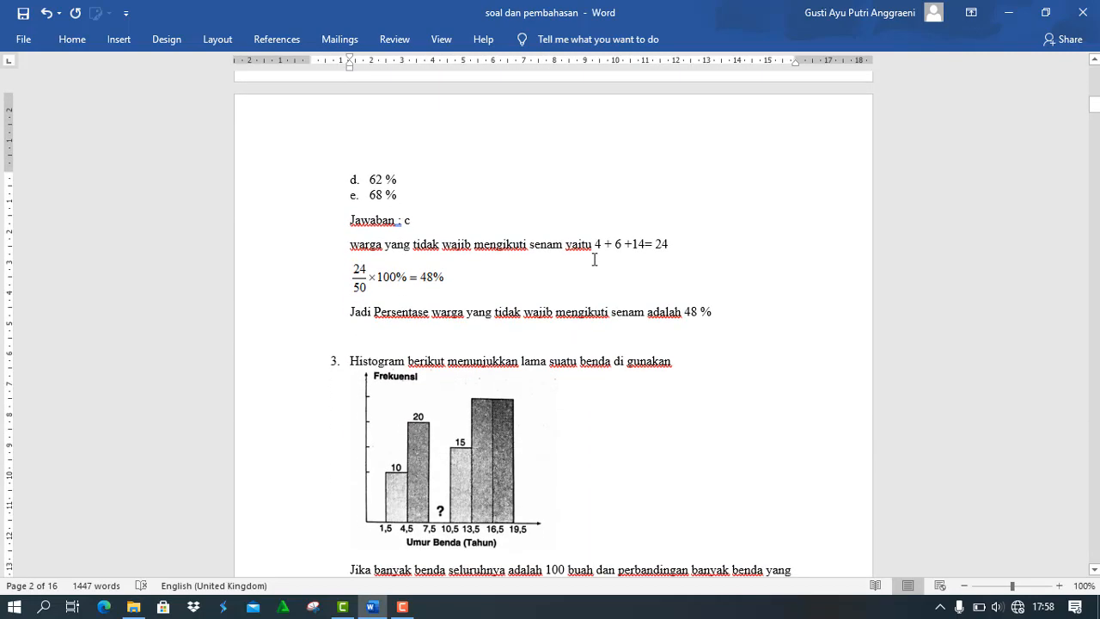
{"action": "scroll", "coordinate": [594, 258], "scroll_direction": "down", "scroll_amount": 8}
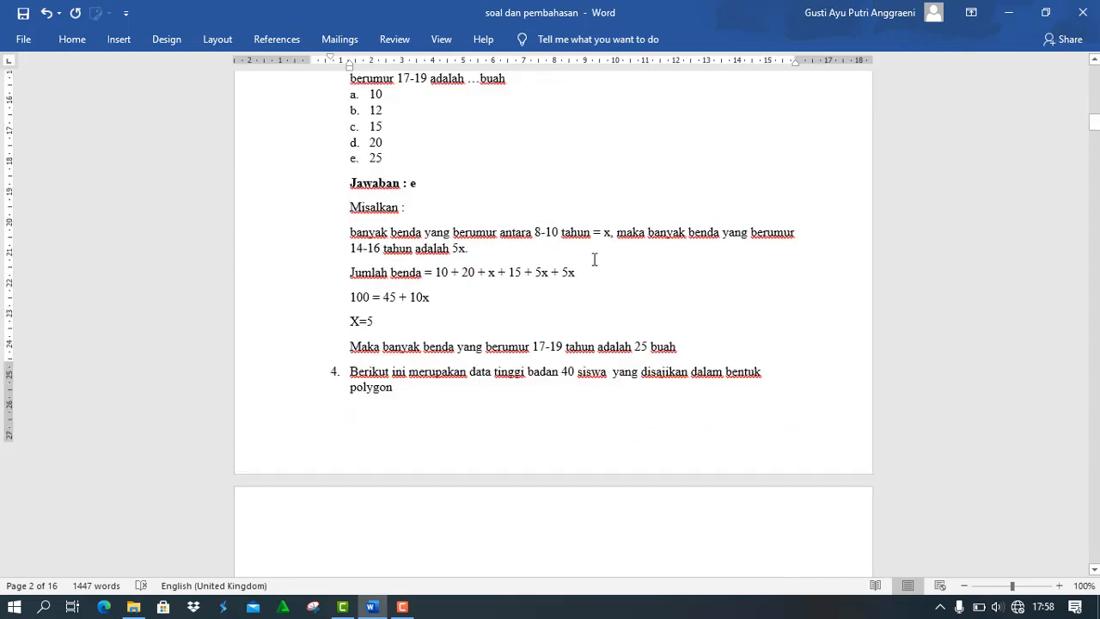
{"action": "scroll", "coordinate": [594, 259], "scroll_direction": "up", "scroll_amount": 12}
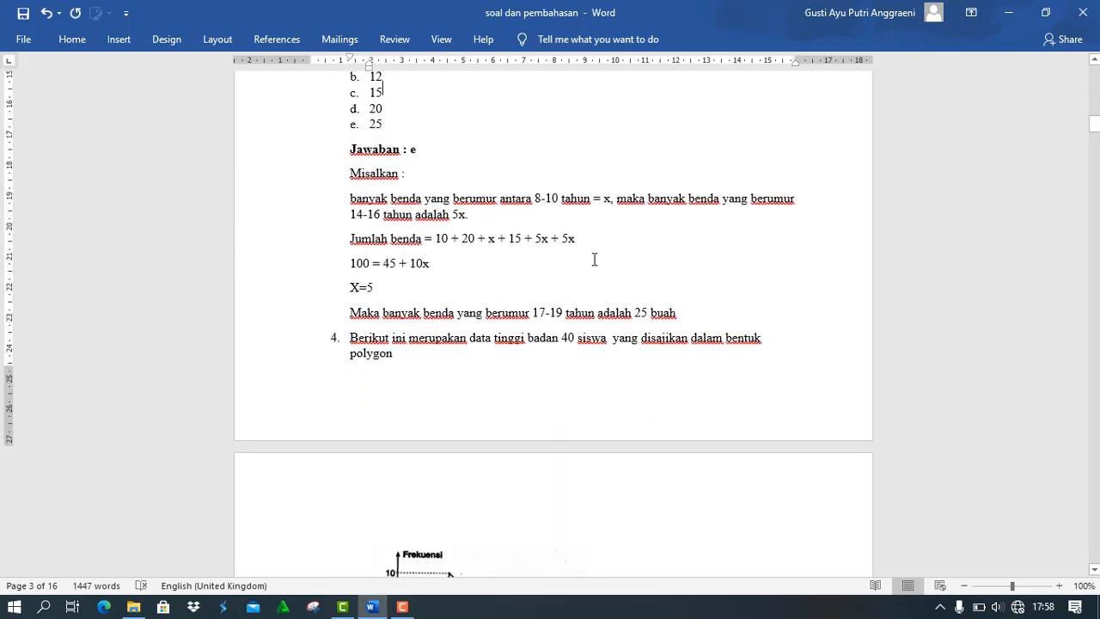
{"action": "scroll", "coordinate": [594, 259], "scroll_direction": "up", "scroll_amount": 10}
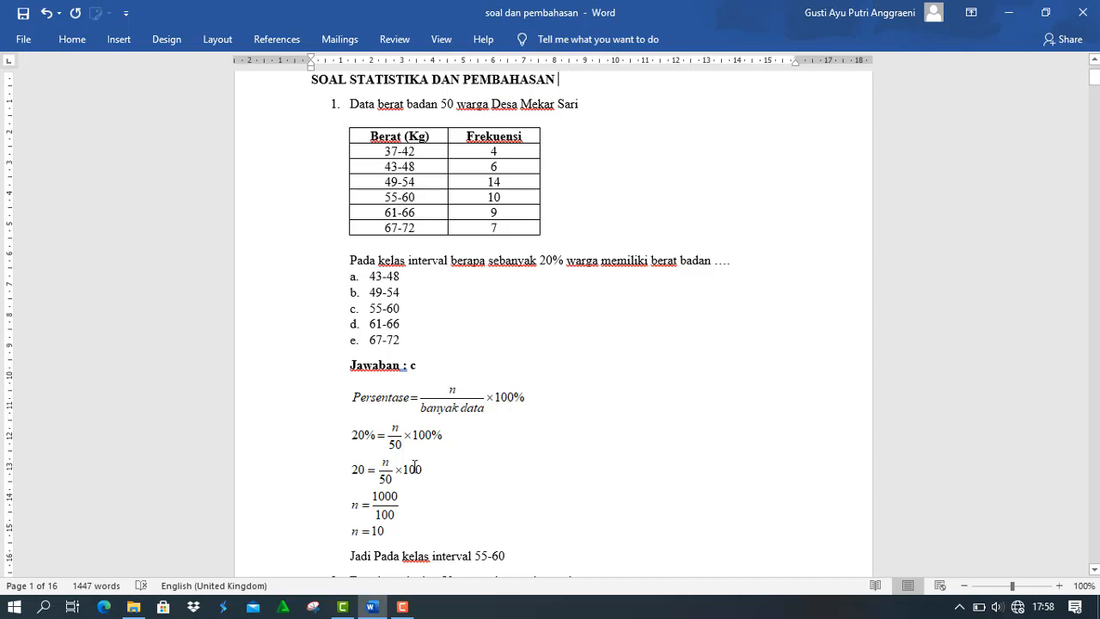
Open Snipping Tool and capture the Berat (Kg) and Frekuensi table of question 1 as a new snip
{"action": "left_click", "coordinate": [440, 560]}
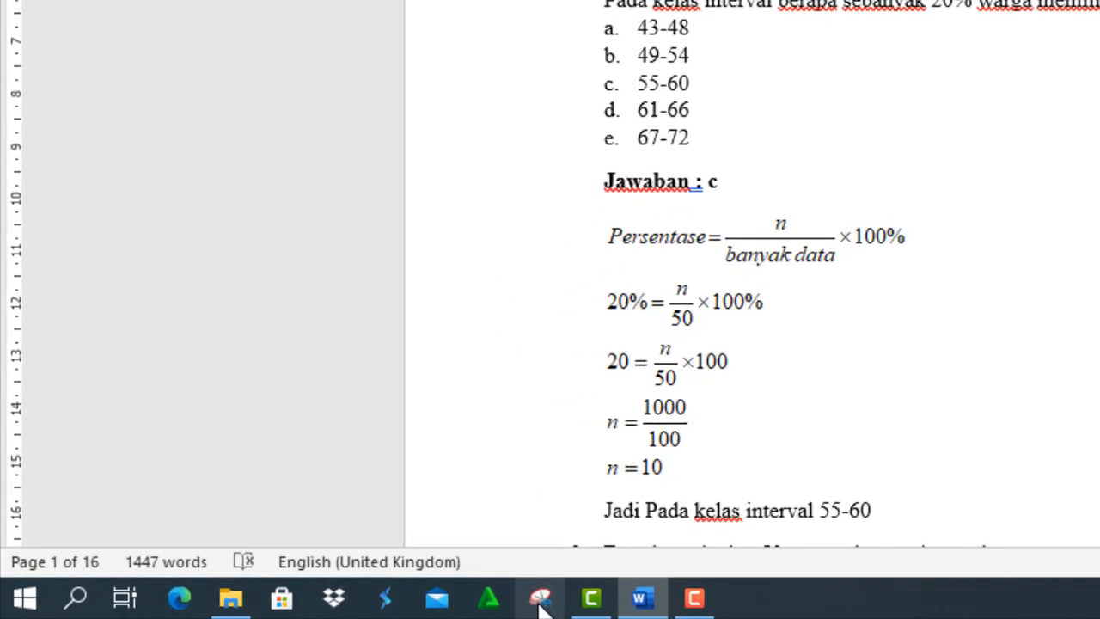
{"action": "left_click", "coordinate": [540, 604]}
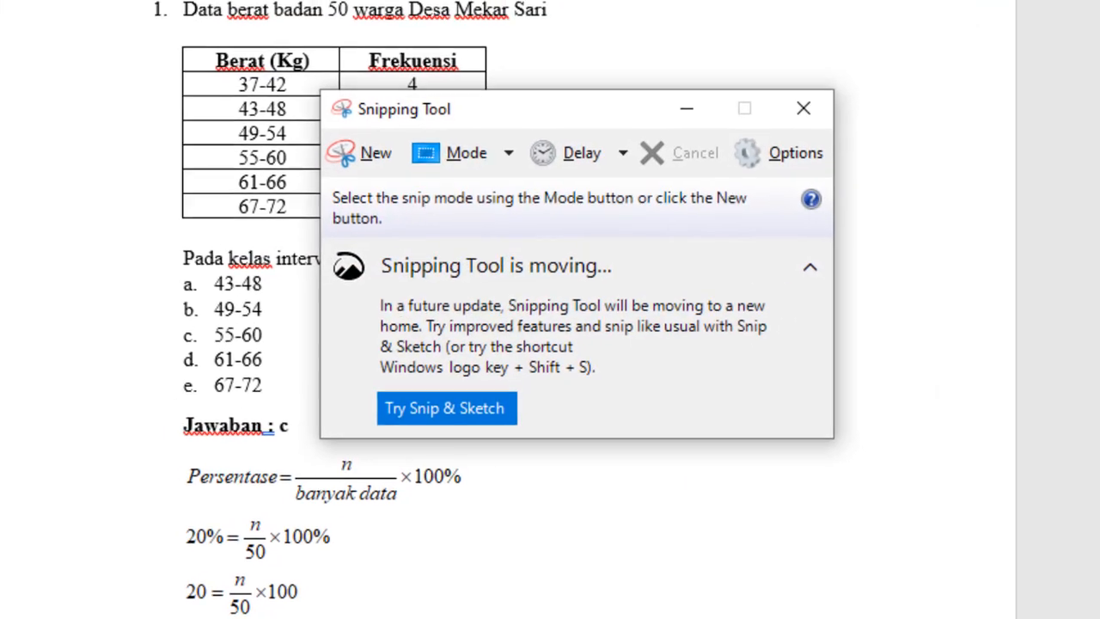
{"action": "left_click", "coordinate": [359, 163]}
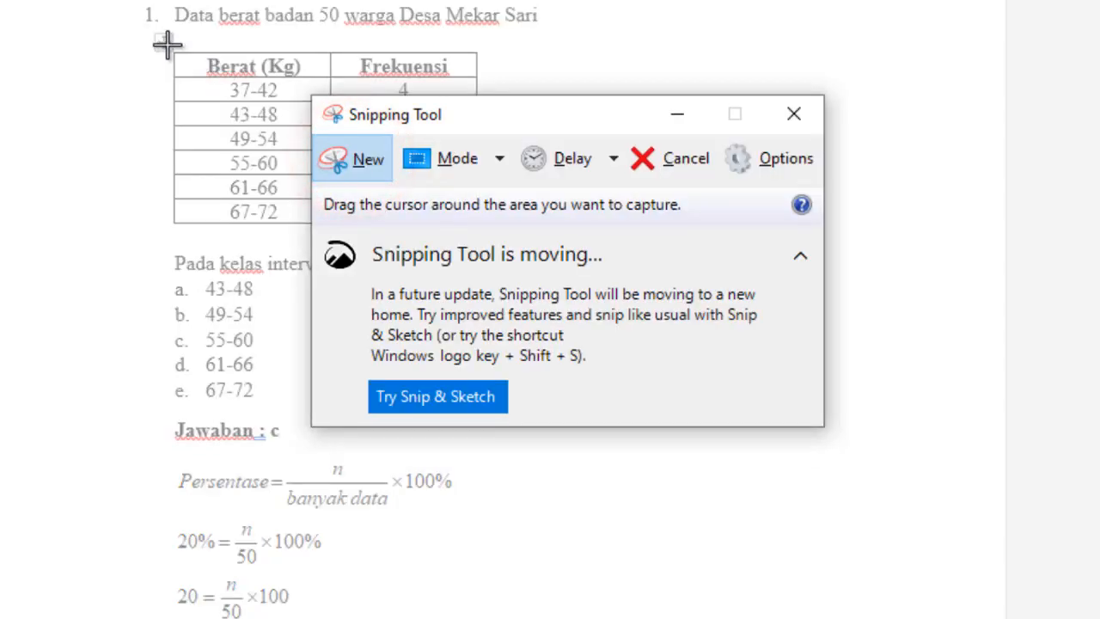
{"action": "left_click_drag", "start_coordinate": [168, 47], "coordinate": [484, 229]}
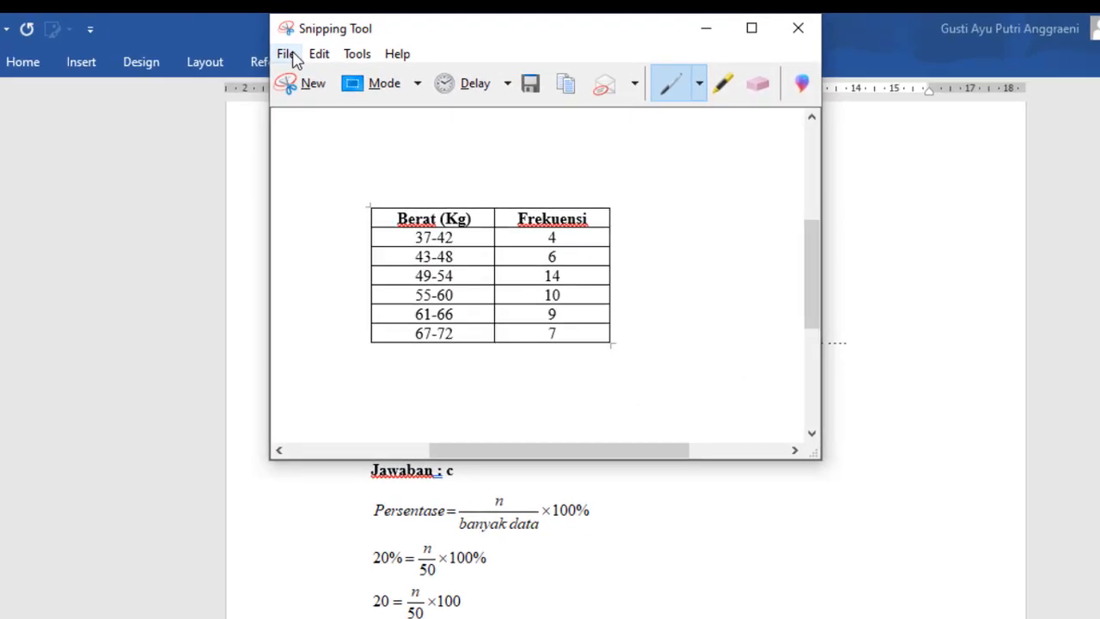
Save the snip as a PNG named "SOAL 1 DAN 2" in the SOAL STATISTIK folder and minimize Snipping Tool
{"action": "left_click", "coordinate": [287, 54]}
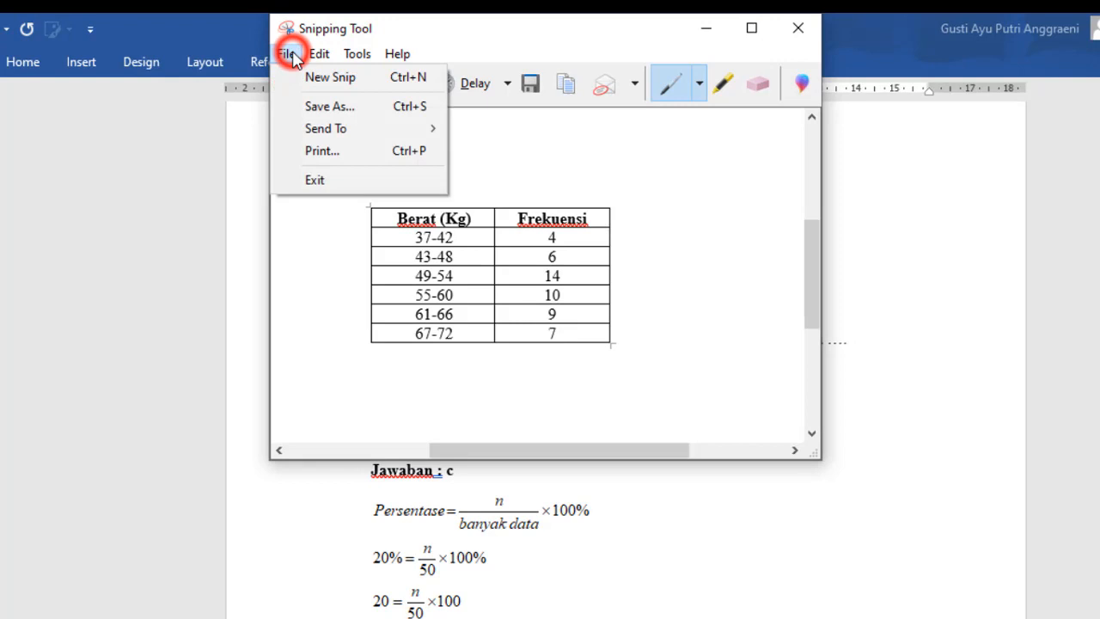
{"action": "left_click", "coordinate": [320, 110]}
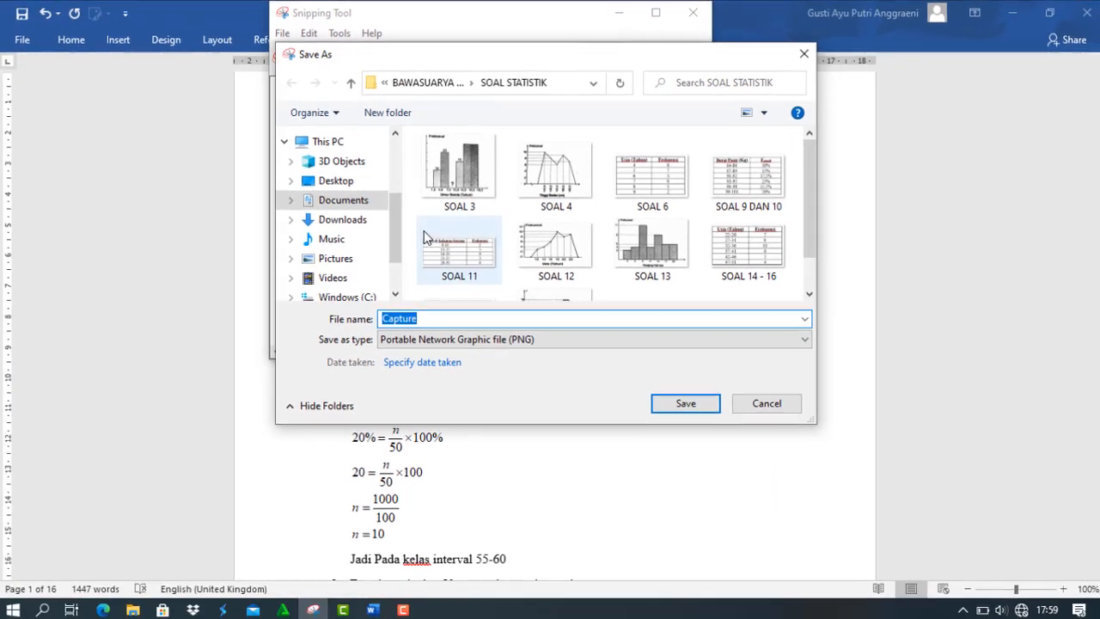
{"action": "type", "text": "SO"}
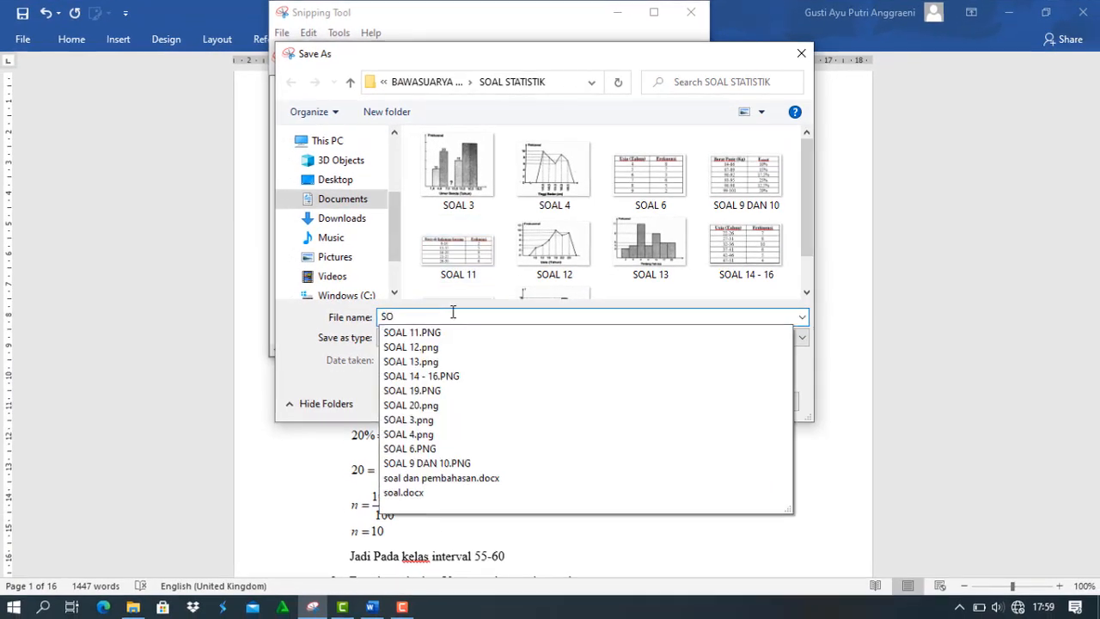
{"action": "type", "text": "AL "}
{"action": "type", "text": "1 DAN 2"}
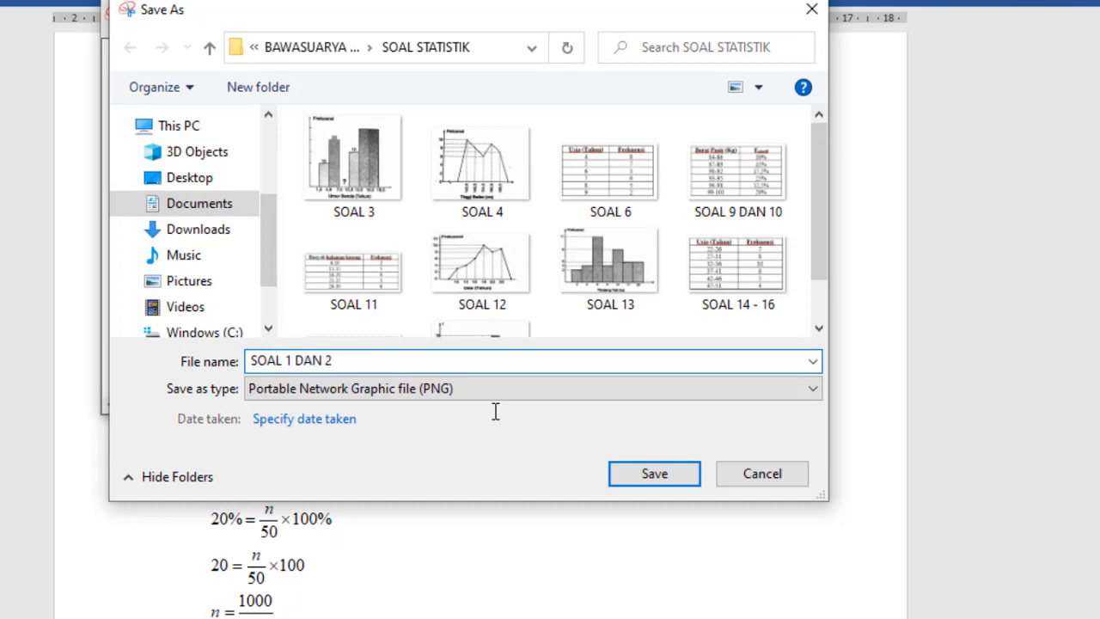
{"action": "left_click", "coordinate": [674, 477]}
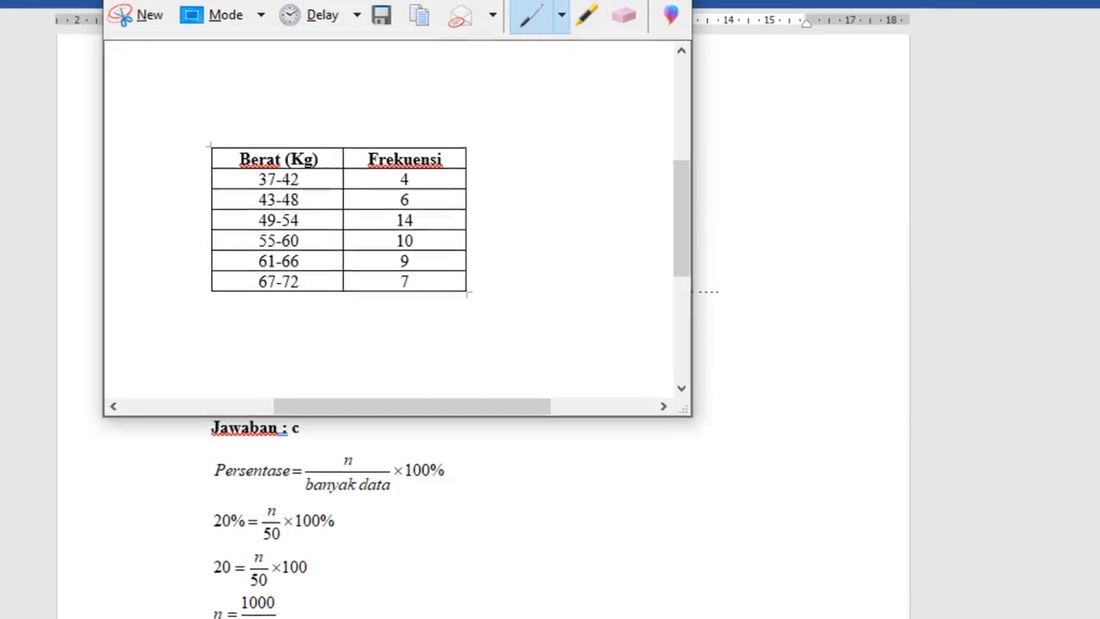
{"action": "left_click", "coordinate": [588, 4]}
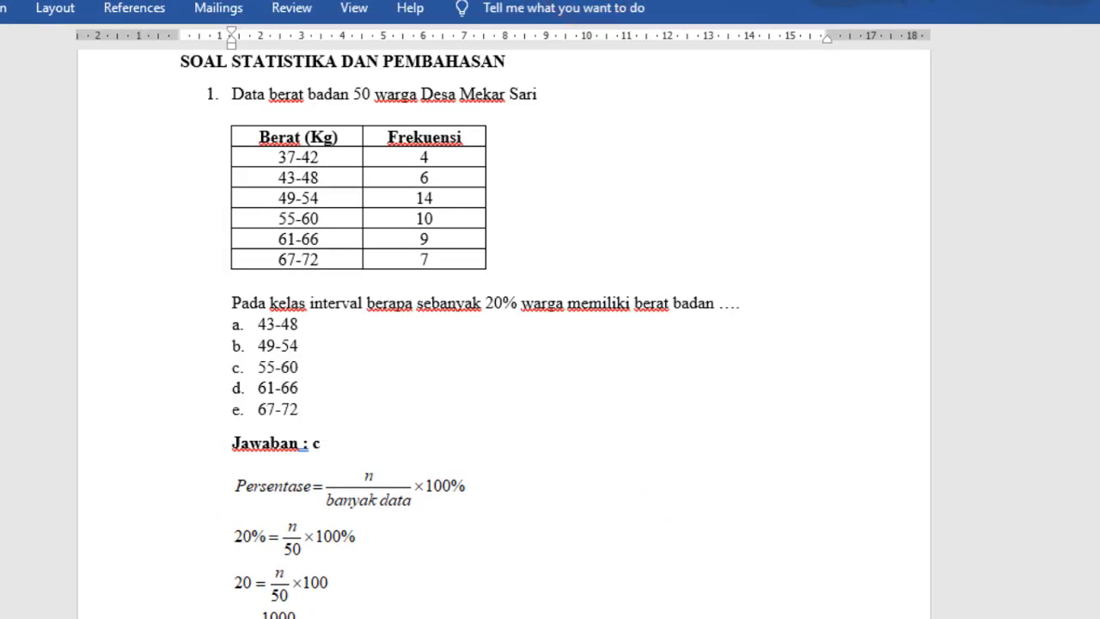
Examine the histogram of question 3 and the frequency polygon of question 4 in the Word document
{"action": "scroll", "coordinate": [504, 344], "scroll_direction": "down", "scroll_amount": 15}
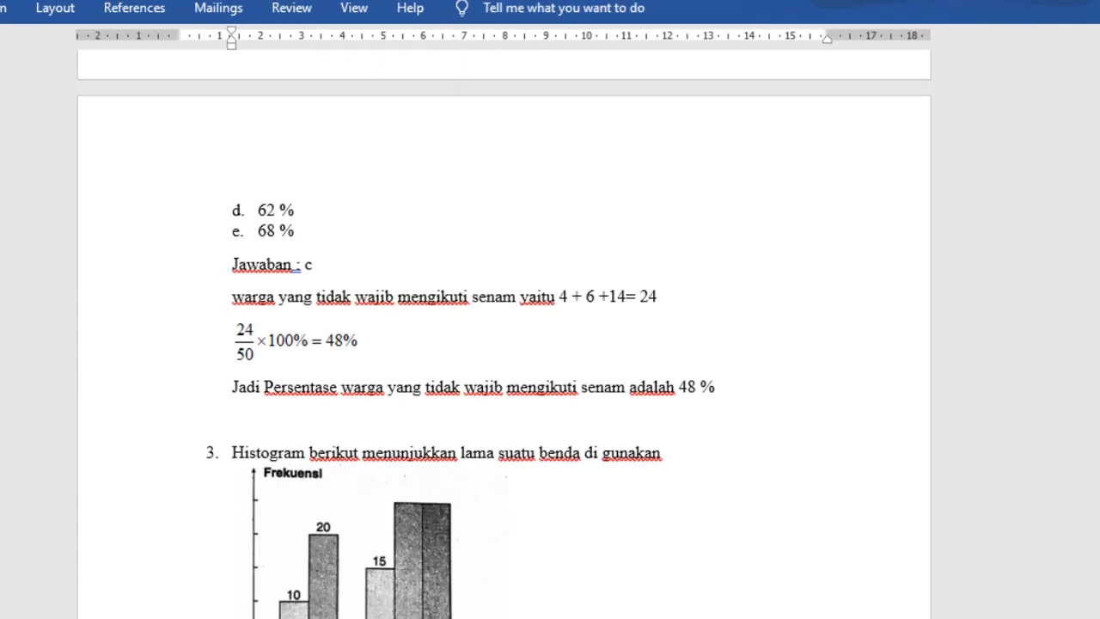
{"action": "scroll", "coordinate": [386, 312], "scroll_direction": "down", "scroll_amount": 4}
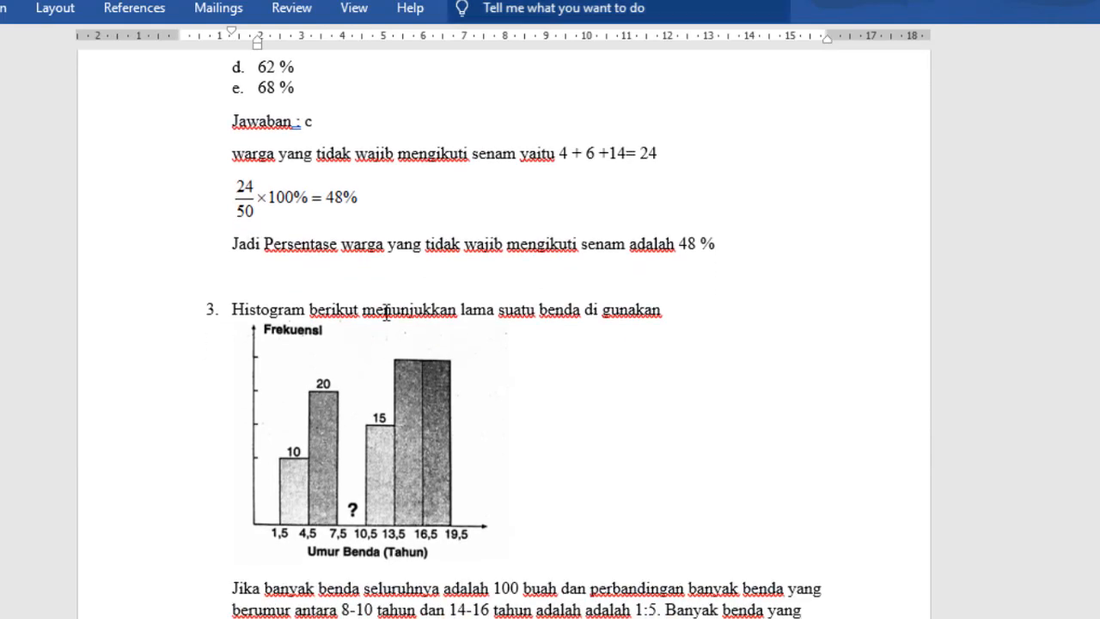
{"action": "left_click", "coordinate": [370, 421]}
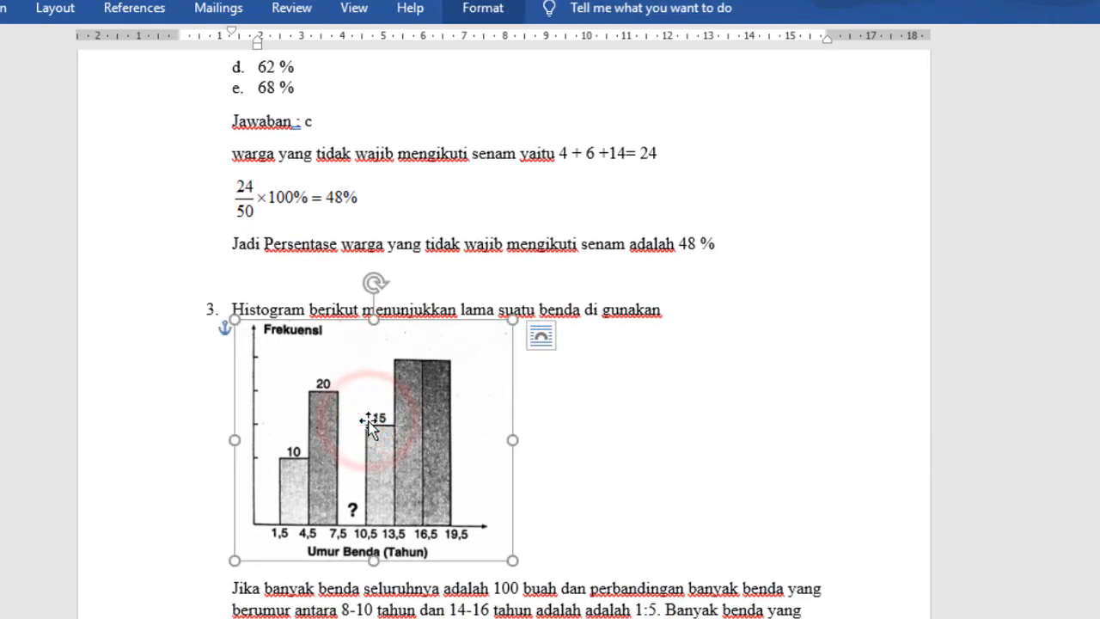
{"action": "left_click", "coordinate": [621, 425]}
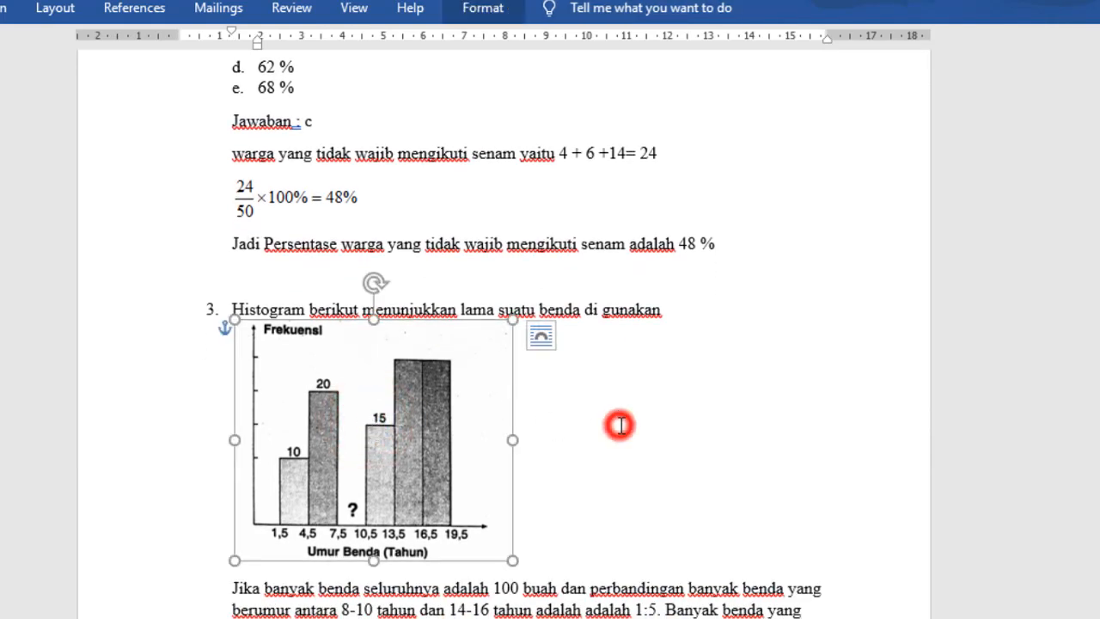
{"action": "key", "text": "Down"}
{"action": "key", "text": "Down"}
{"action": "key", "text": "Down"}
{"action": "key", "text": "Down"}
{"action": "key", "text": "Down"}
{"action": "key", "text": "Down"}
{"action": "key", "text": "Down"}
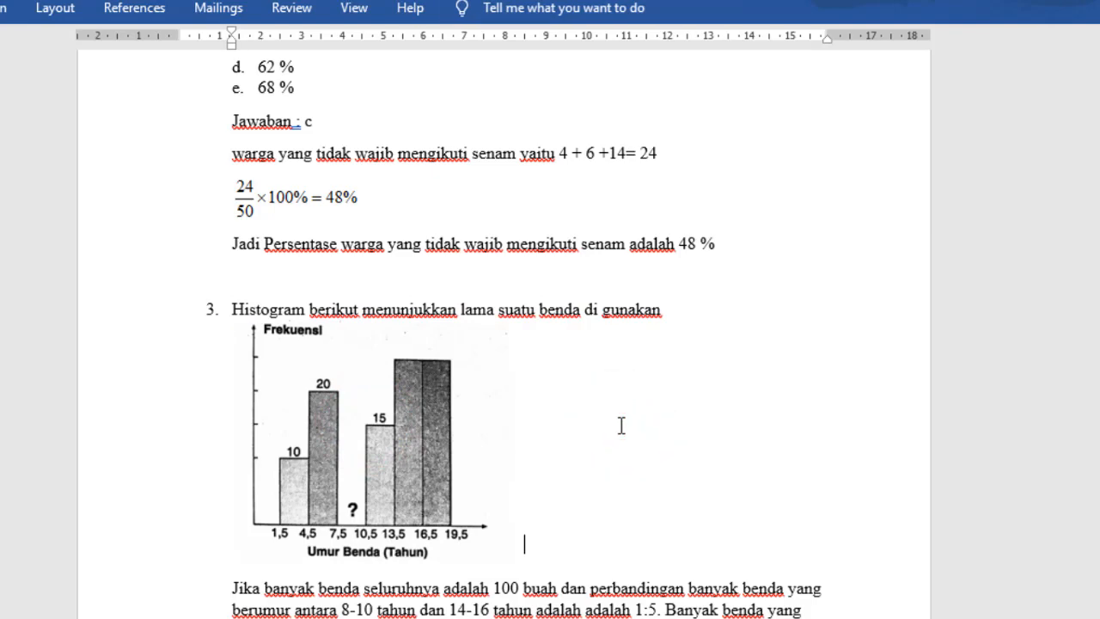
{"action": "key", "text": "Down"}
{"action": "key", "text": "Down"}
{"action": "key", "text": "Down"}
{"action": "key", "text": "Down"}
{"action": "key", "text": "Down"}
{"action": "key", "text": "Down"}
{"action": "key", "text": "Down"}
{"action": "key", "text": "Down"}
{"action": "key", "text": "Down"}
{"action": "key", "text": "Down"}
{"action": "key", "text": "Down"}
{"action": "key", "text": "Down"}
{"action": "key", "text": "Down"}
{"action": "key", "text": "Down"}
{"action": "key", "text": "Down"}
{"action": "key", "text": "Down"}
{"action": "key", "text": "Down"}
{"action": "key", "text": "Down"}
{"action": "key", "text": "Down"}
{"action": "key", "text": "Down"}
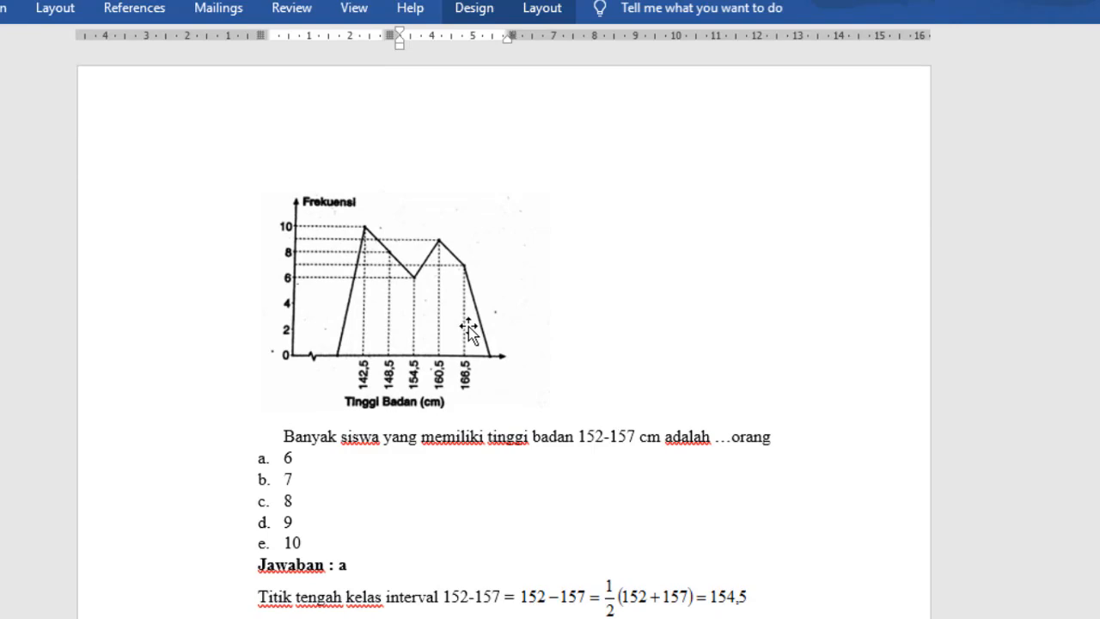
Capture the Tinggi (cm) and Frekuensi table of question 5 as a new snip in Snipping Tool
{"action": "scroll", "coordinate": [469, 329], "scroll_direction": "down", "scroll_amount": 5}
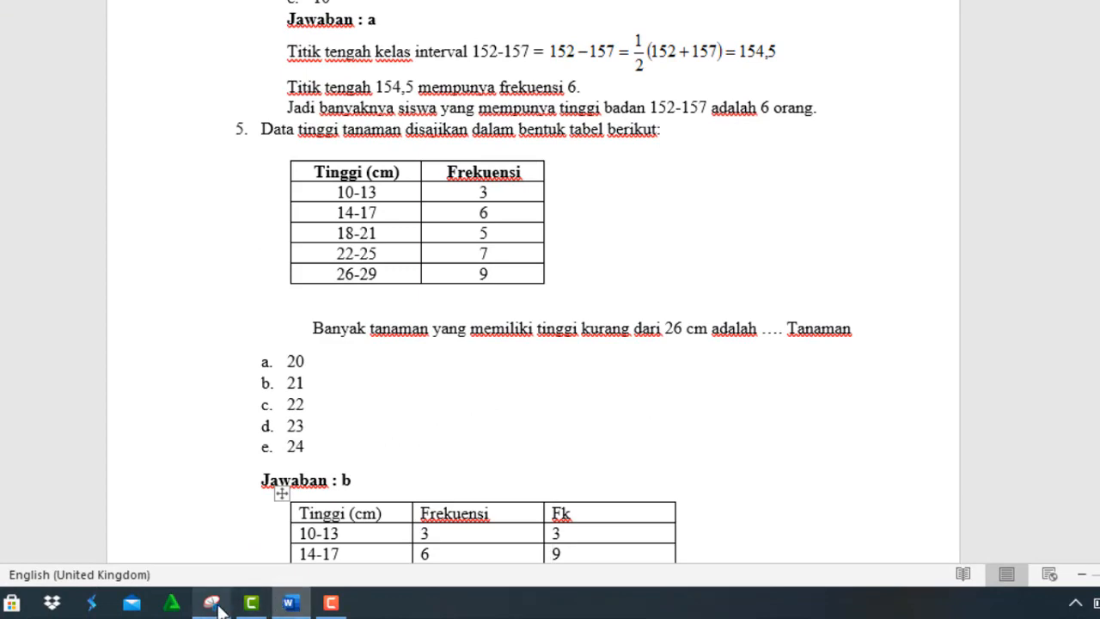
{"action": "left_click", "coordinate": [212, 602]}
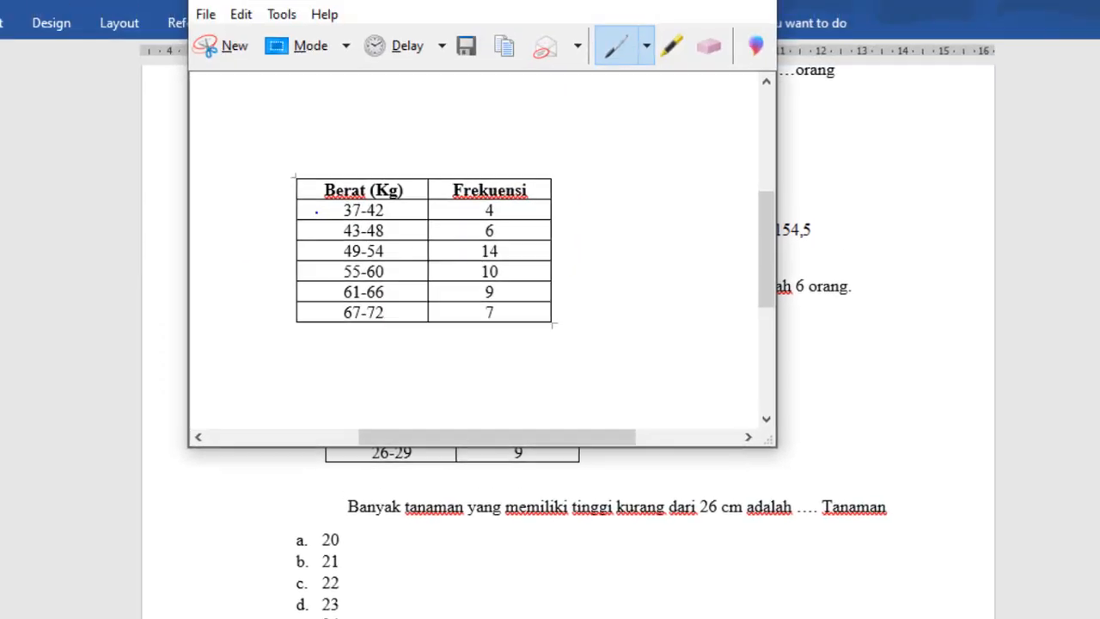
{"action": "left_click", "coordinate": [225, 75]}
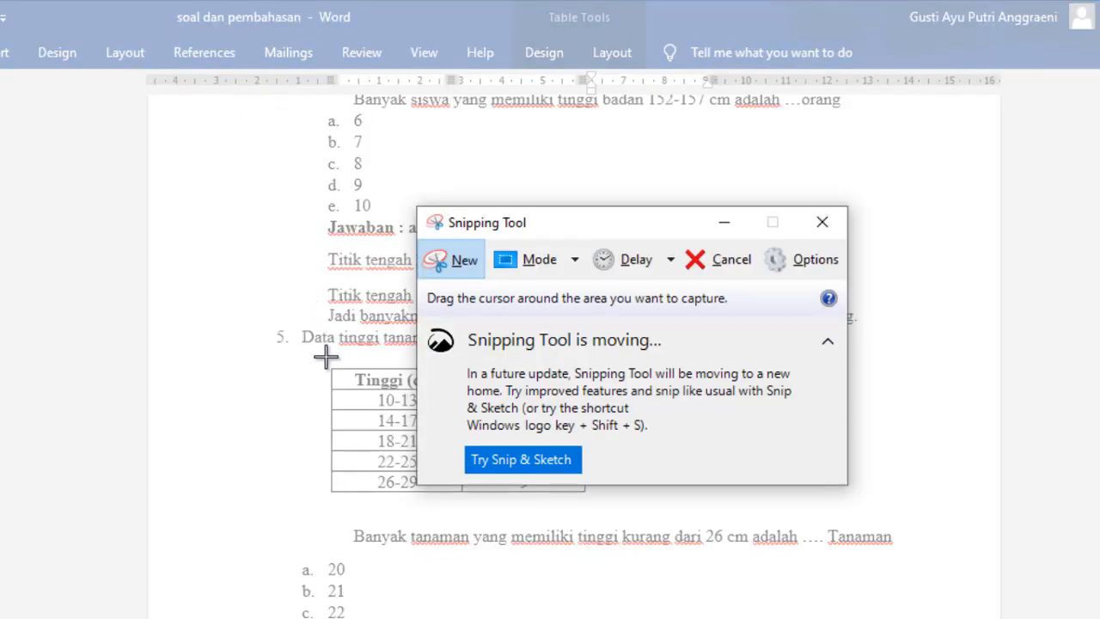
{"action": "left_click_drag", "start_coordinate": [330, 368], "coordinate": [436, 470]}
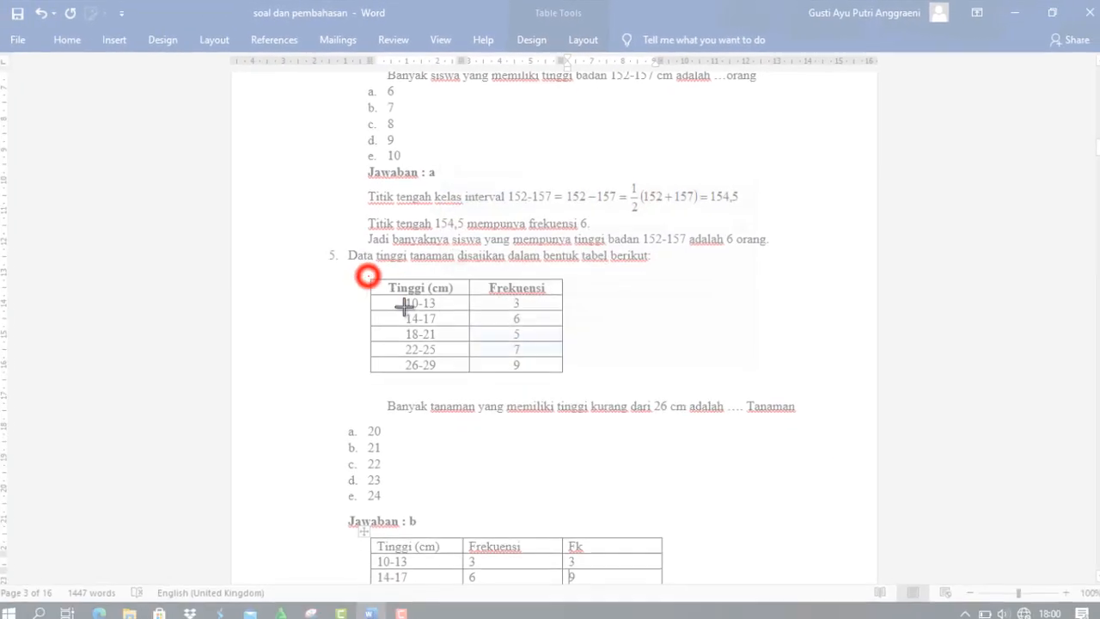
{"action": "left_click_drag", "start_coordinate": [450, 352], "coordinate": [565, 373]}
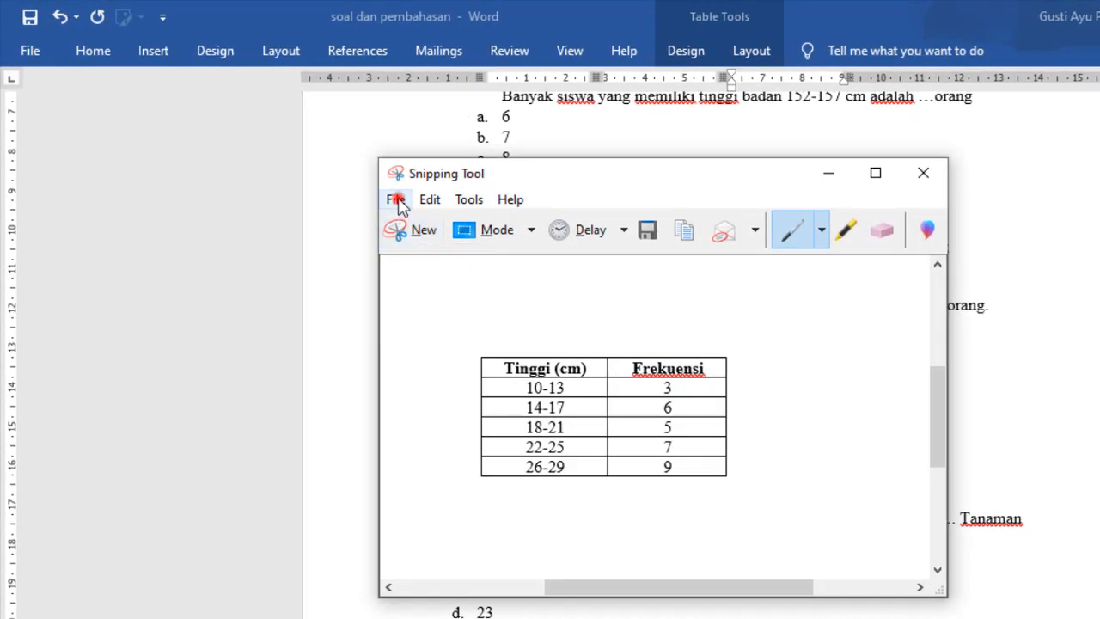
Save the plant-height table snip as a PNG named "SOAL 5" in the SOAL STATISTIK folder and minimize Snipping Tool
{"action": "left_click", "coordinate": [339, 171]}
{"action": "left_click", "coordinate": [441, 255]}
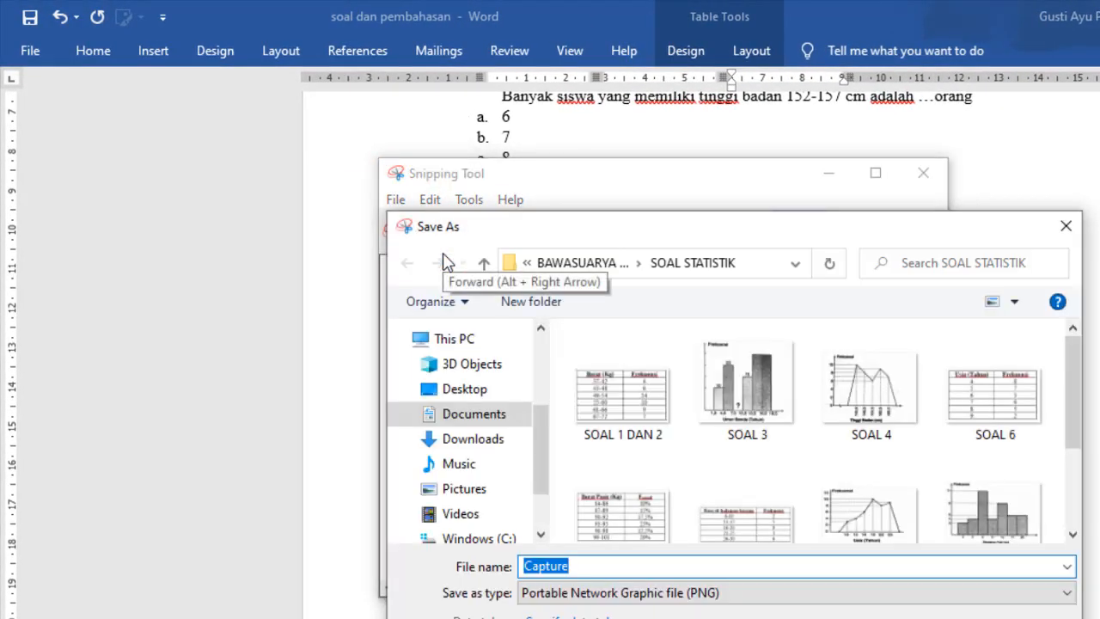
{"action": "type", "text": "SOAL "}
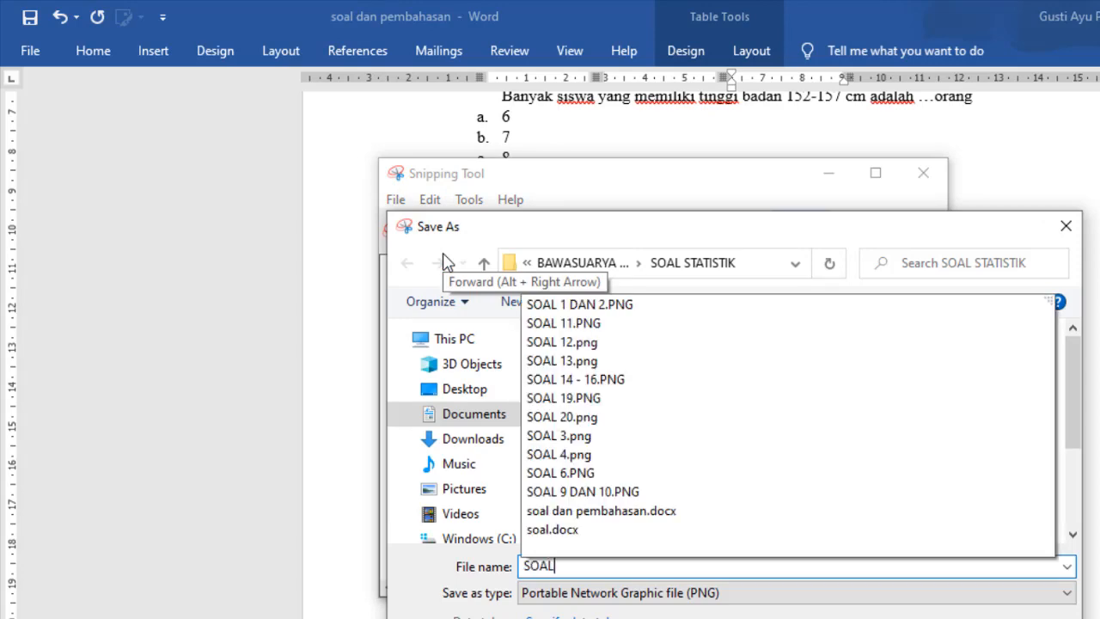
{"action": "type", "text": "5"}
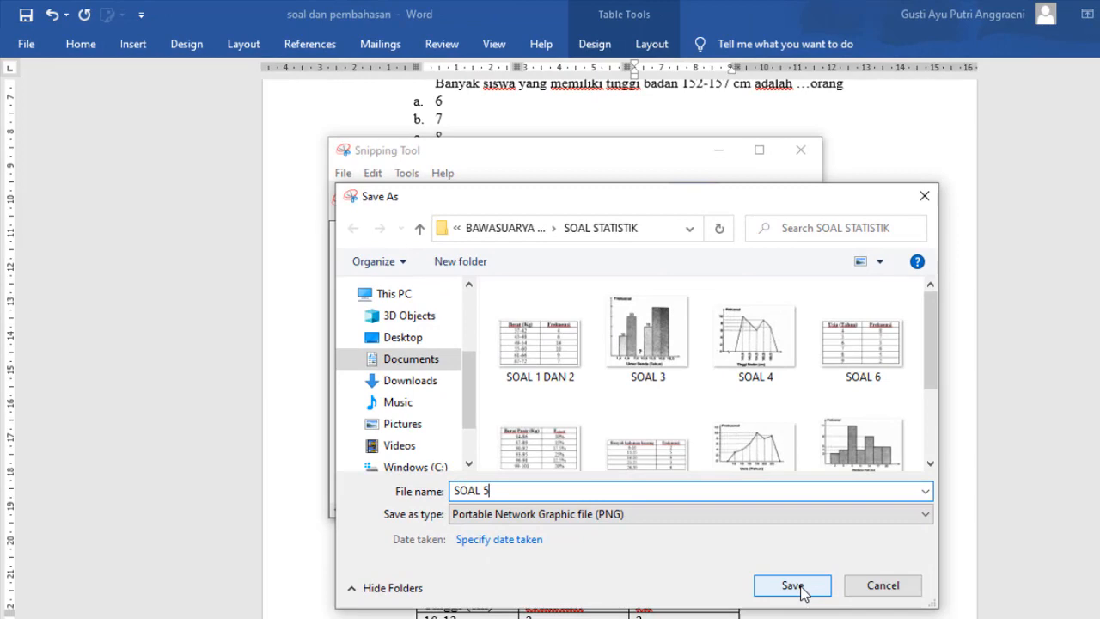
{"action": "left_click", "coordinate": [797, 585]}
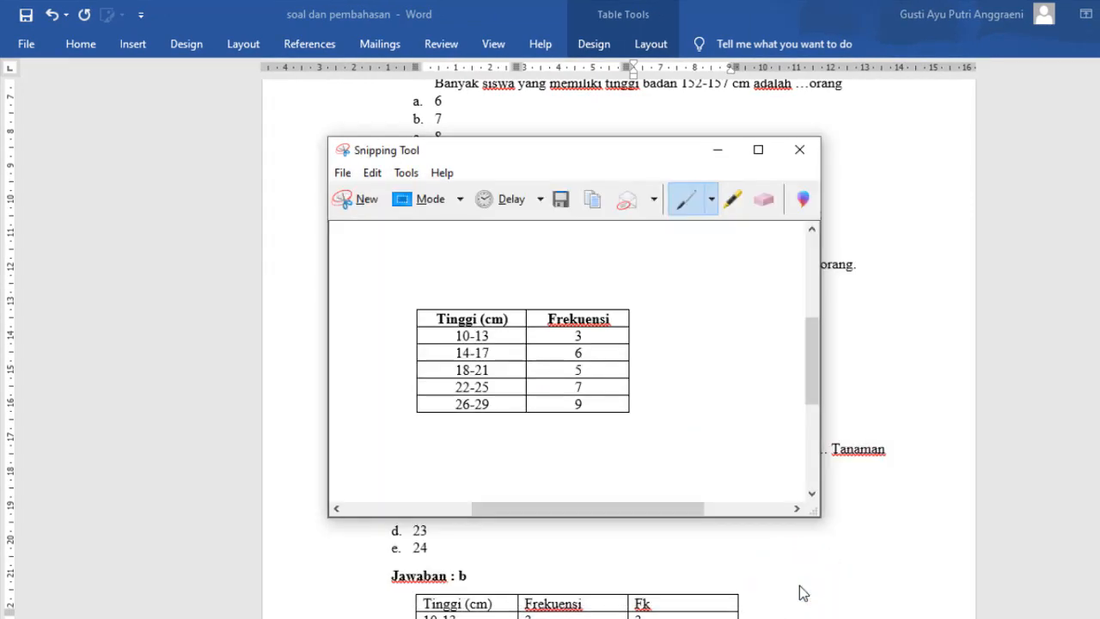
{"action": "left_click", "coordinate": [721, 150]}
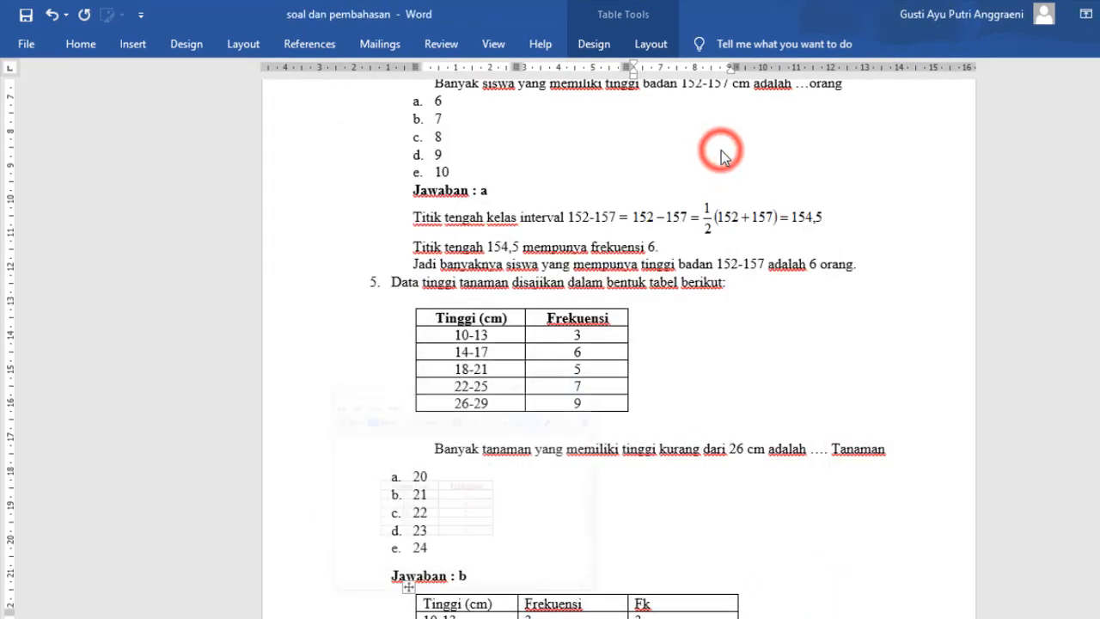
Examine the tables and charts of the remaining questions after question 5 in the Word document, and view the SOAL STATISTIK folder
{"action": "scroll", "coordinate": [721, 151], "scroll_direction": "down", "scroll_amount": 10}
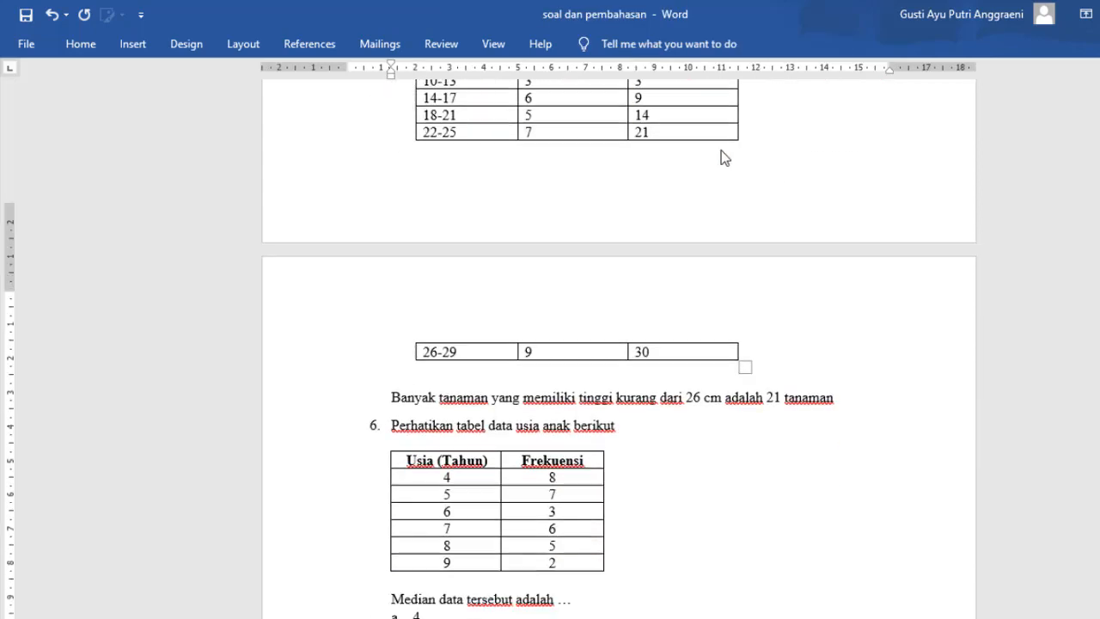
{"action": "scroll", "coordinate": [721, 151], "scroll_direction": "down", "scroll_amount": 8}
{"action": "scroll", "coordinate": [722, 150], "scroll_direction": "down", "scroll_amount": 15}
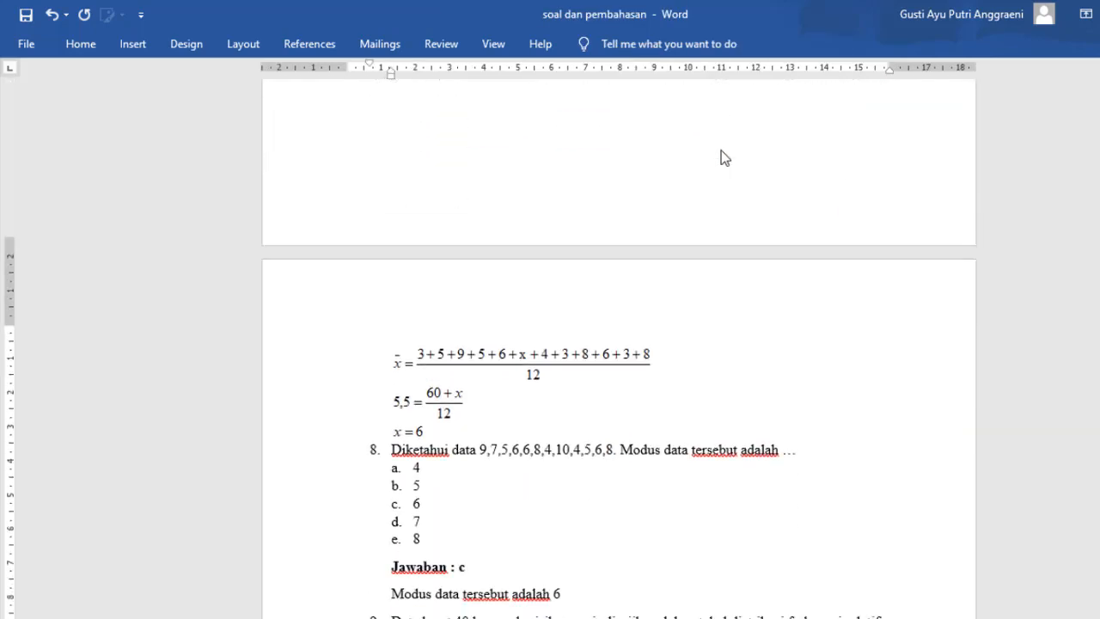
{"action": "scroll", "coordinate": [721, 157], "scroll_direction": "down", "scroll_amount": 15}
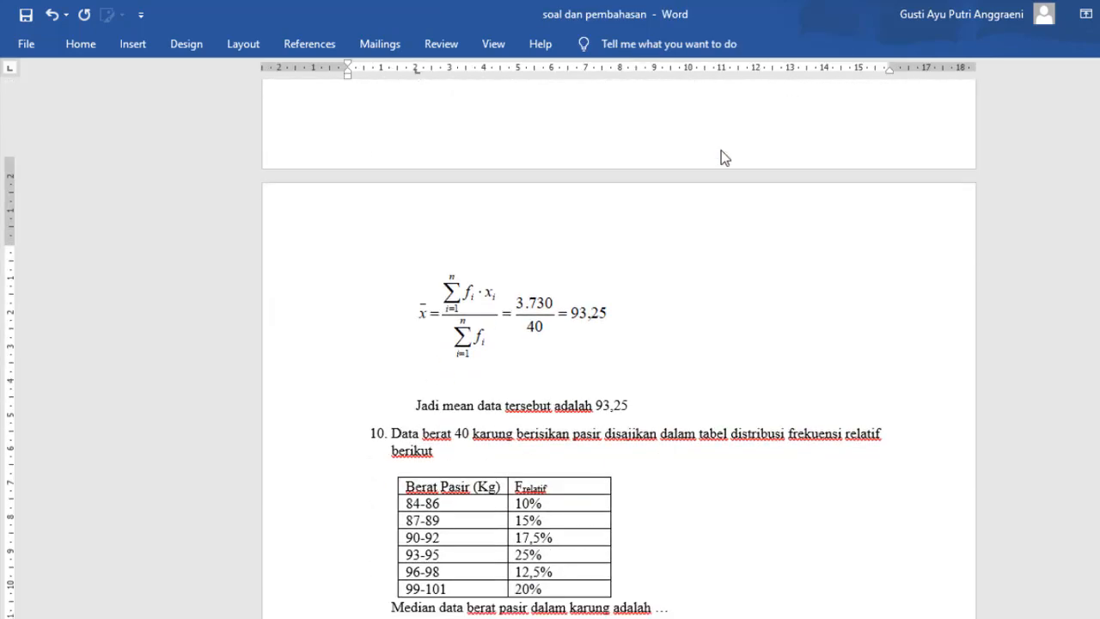
{"action": "scroll", "coordinate": [722, 157], "scroll_direction": "down", "scroll_amount": 15}
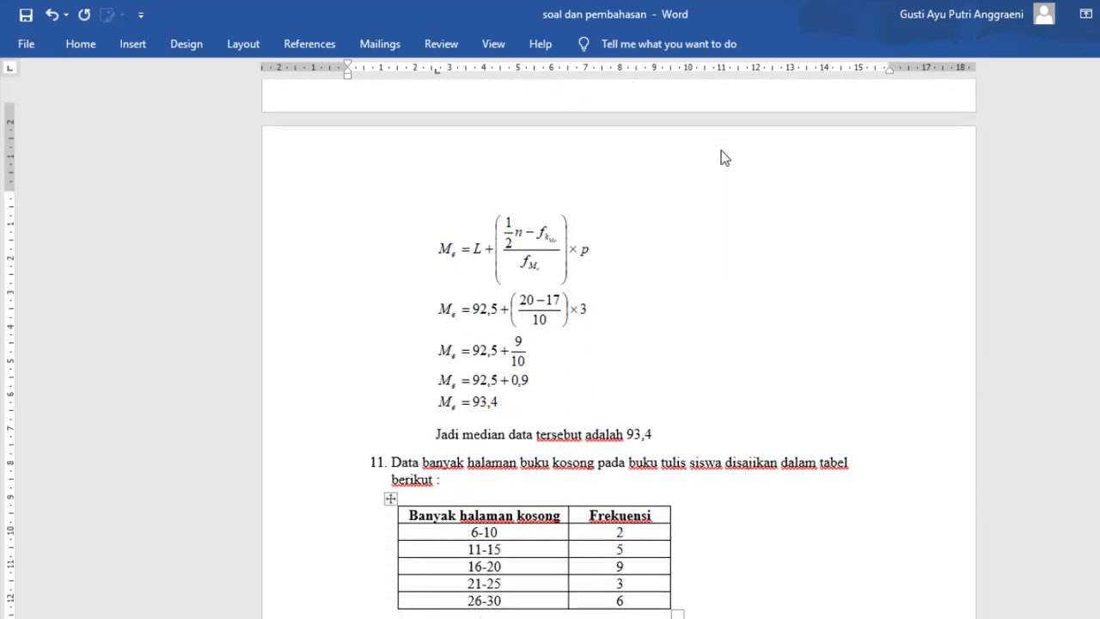
{"action": "scroll", "coordinate": [722, 157], "scroll_direction": "down", "scroll_amount": 12}
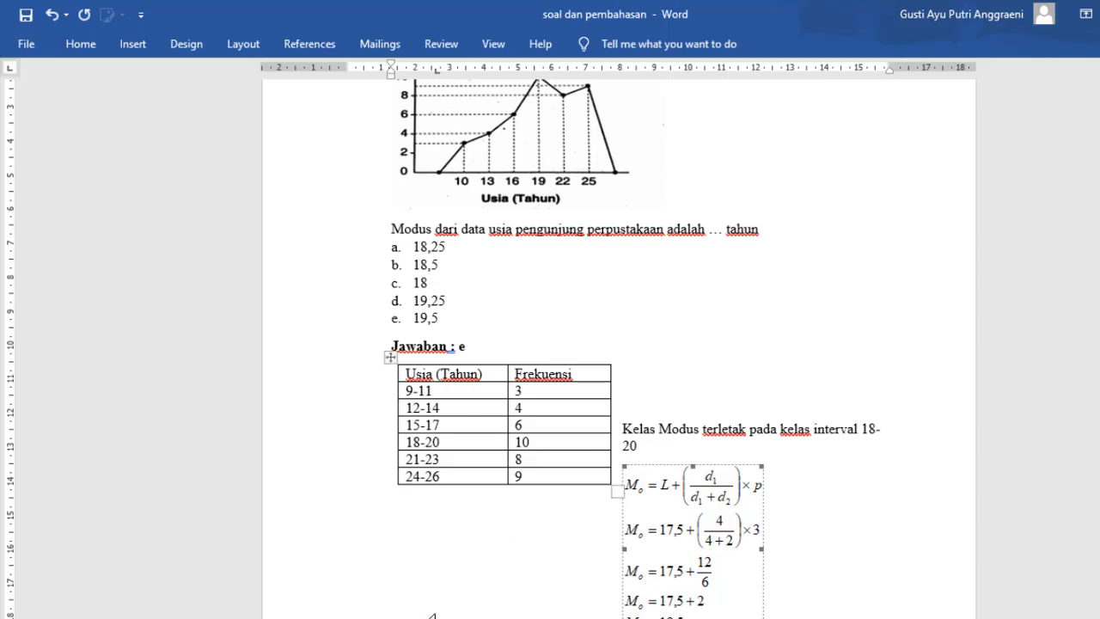
{"action": "left_click", "coordinate": [157, 615]}
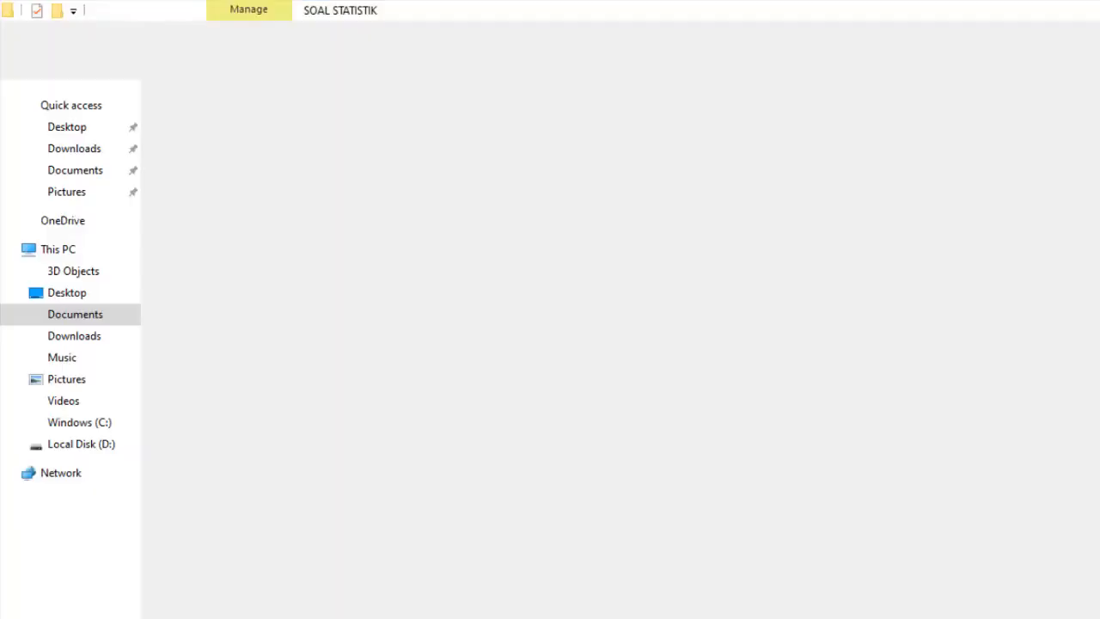
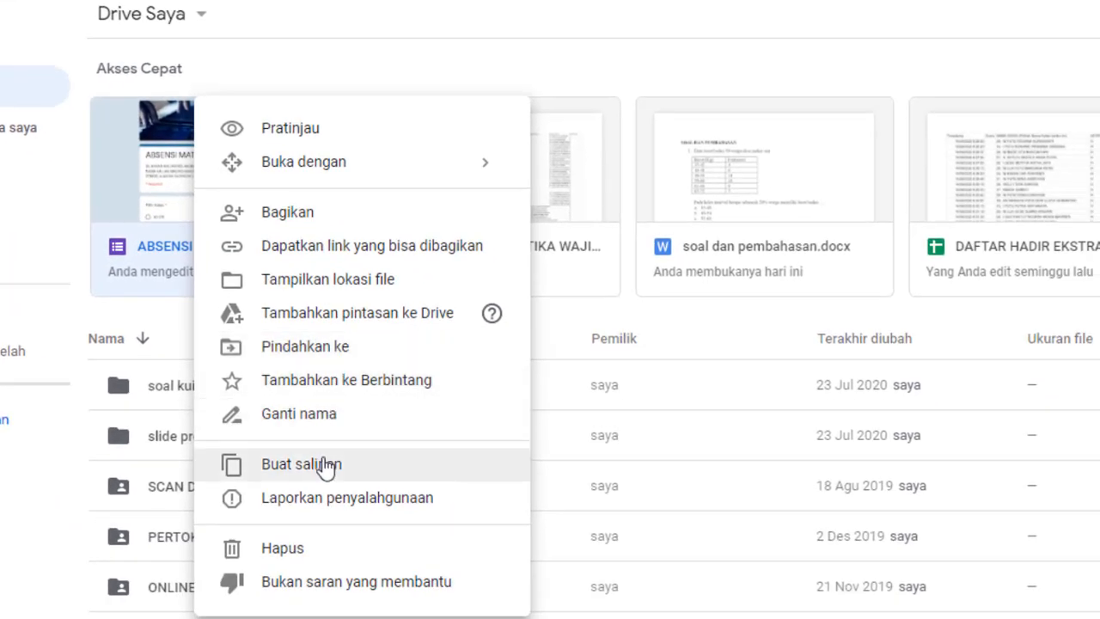
In Google Drive, make a copy of the ABSENSI MATEMATIKA WAJIB PJJ form and open that copy in Google Forms
{"action": "left_click", "coordinate": [316, 465]}
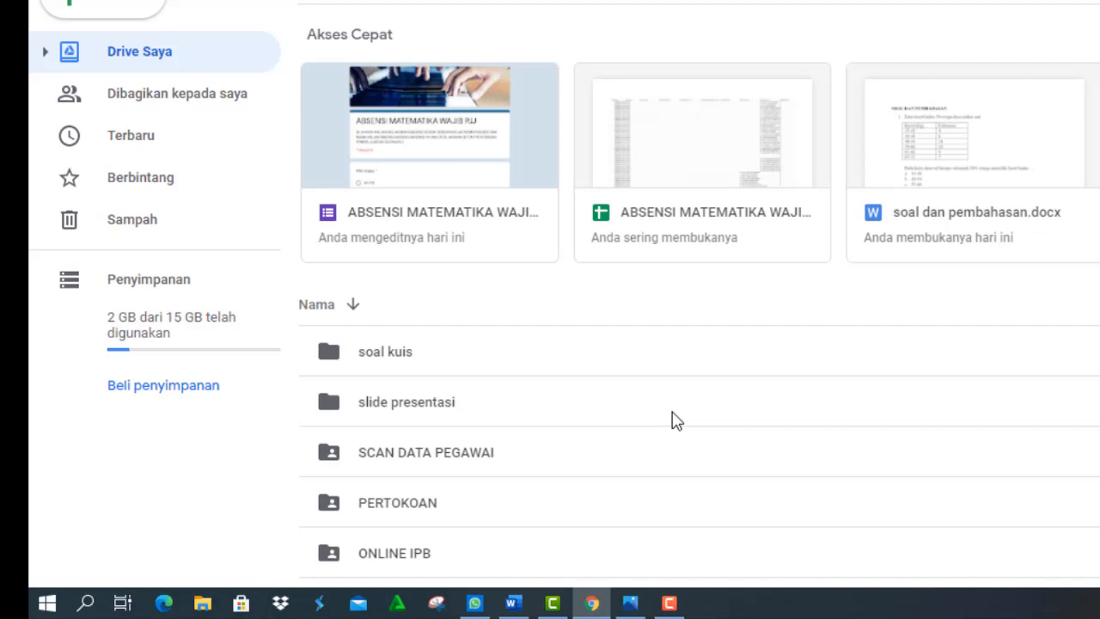
{"action": "scroll", "coordinate": [674, 421], "scroll_direction": "down", "scroll_amount": 4}
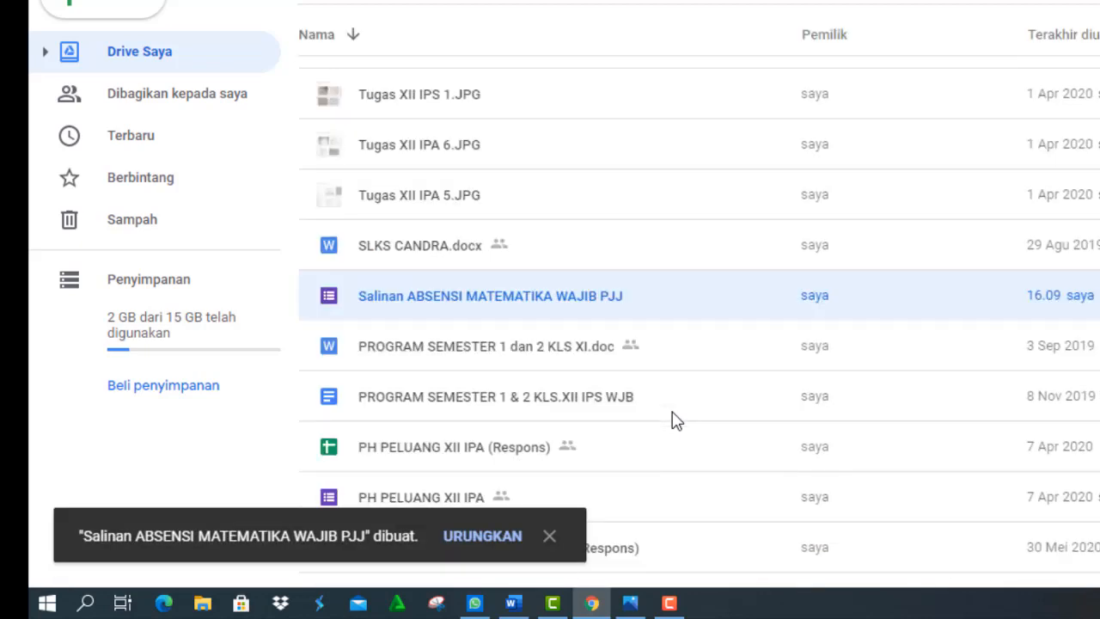
{"action": "double_click", "coordinate": [490, 295]}
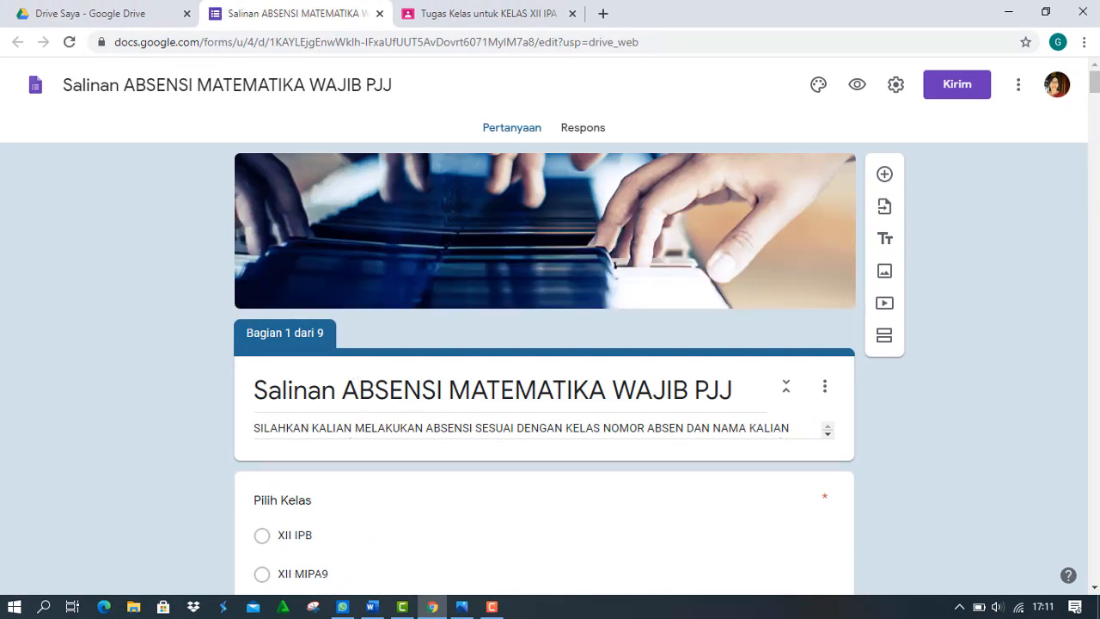
Replace the title in the copied form's header with "PH STATISTIKA"
{"action": "mouse_move", "coordinate": [1095, 86]}
{"action": "left_mouse_down"}
{"action": "mouse_move", "coordinate": [1094, 444]}
{"action": "mouse_move", "coordinate": [1095, 78]}
{"action": "left_mouse_up"}
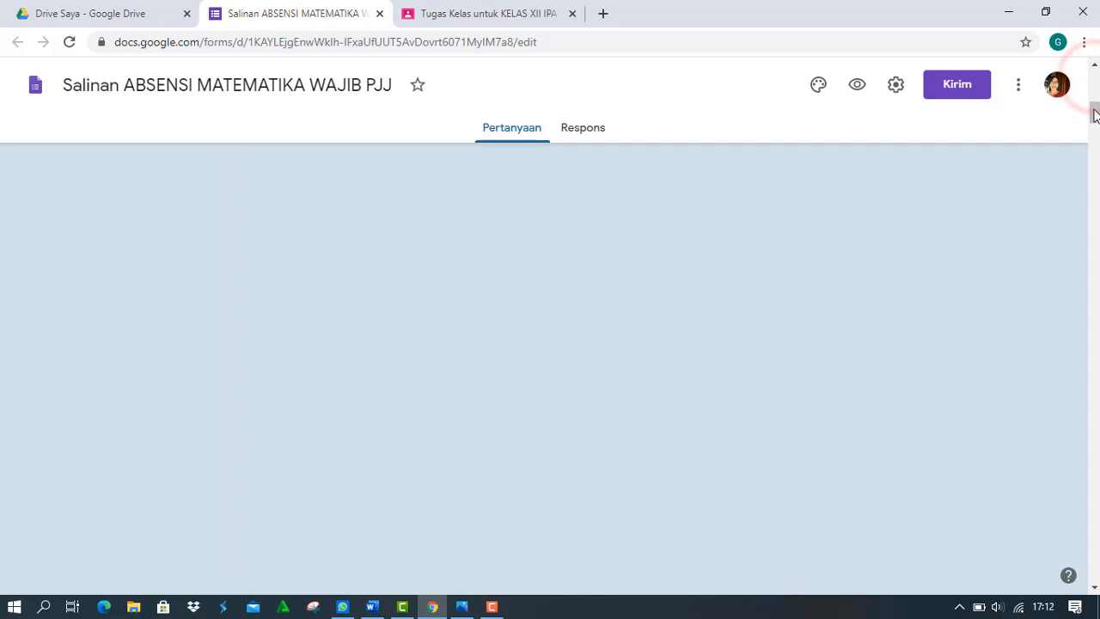
{"action": "left_click", "coordinate": [1093, 107]}
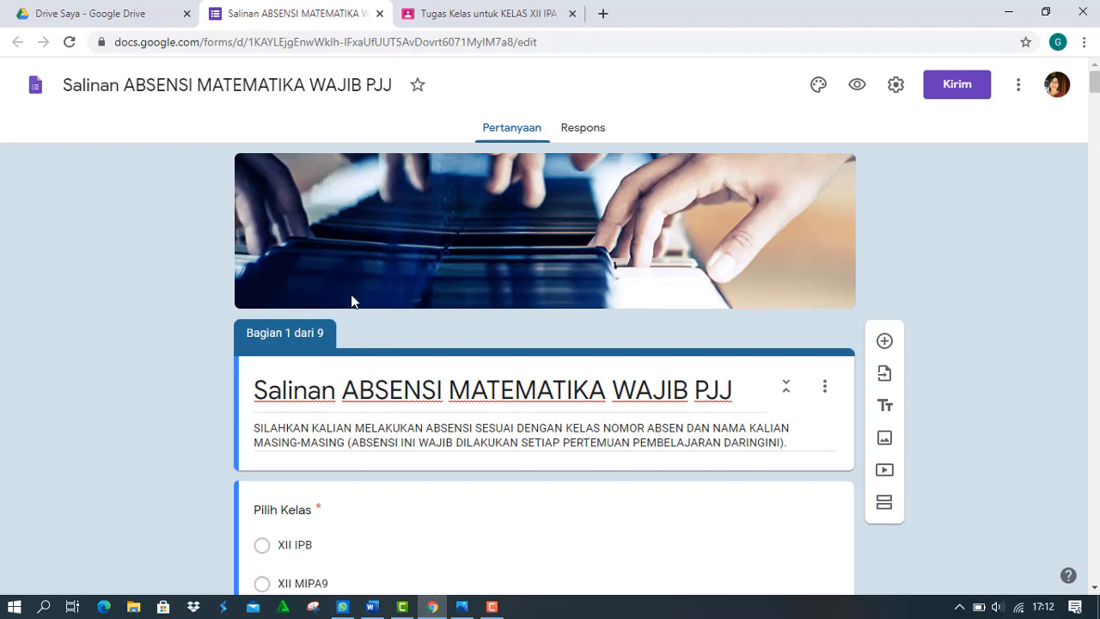
{"action": "left_click", "coordinate": [353, 385]}
{"action": "double_click", "coordinate": [353, 387]}
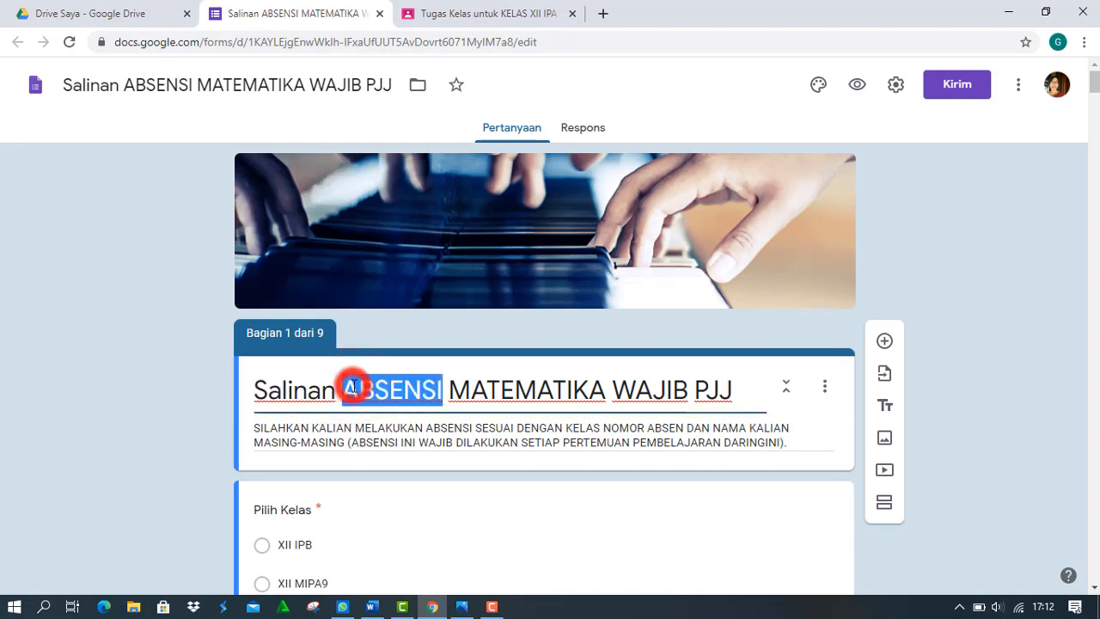
{"action": "triple_click", "coordinate": [352, 387]}
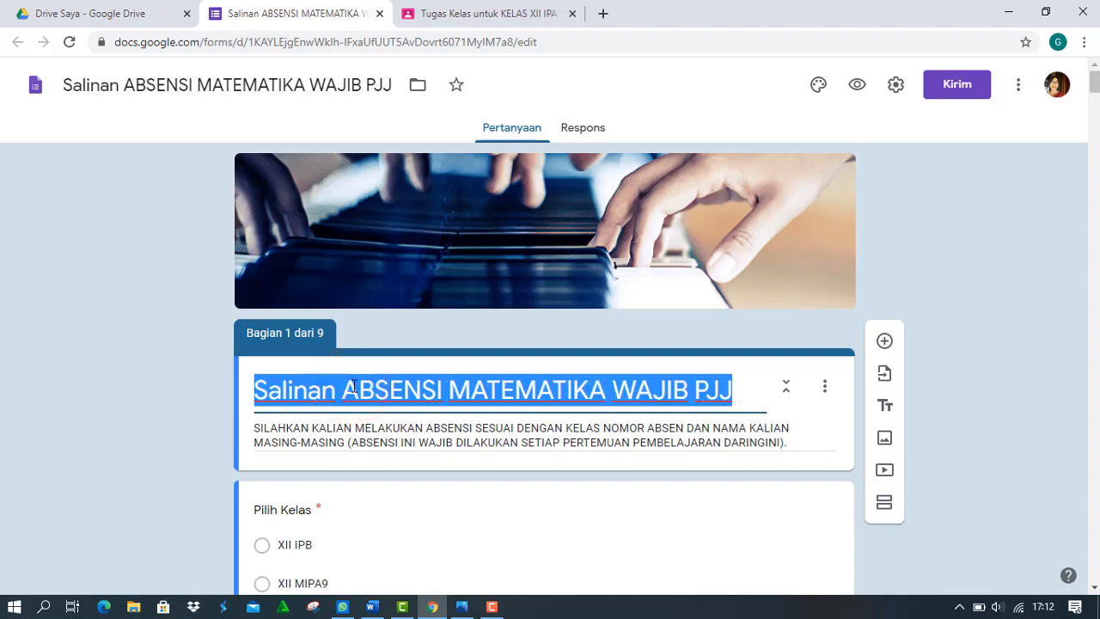
{"action": "type", "text": "PH"}
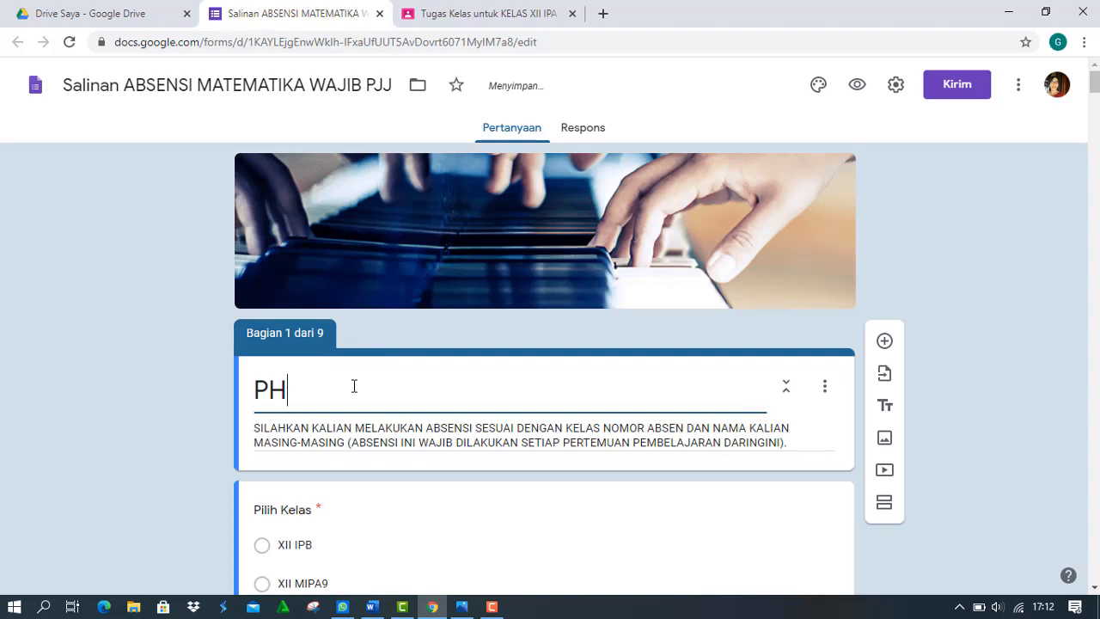
{"action": "type", "text": " STATISTIKA"}
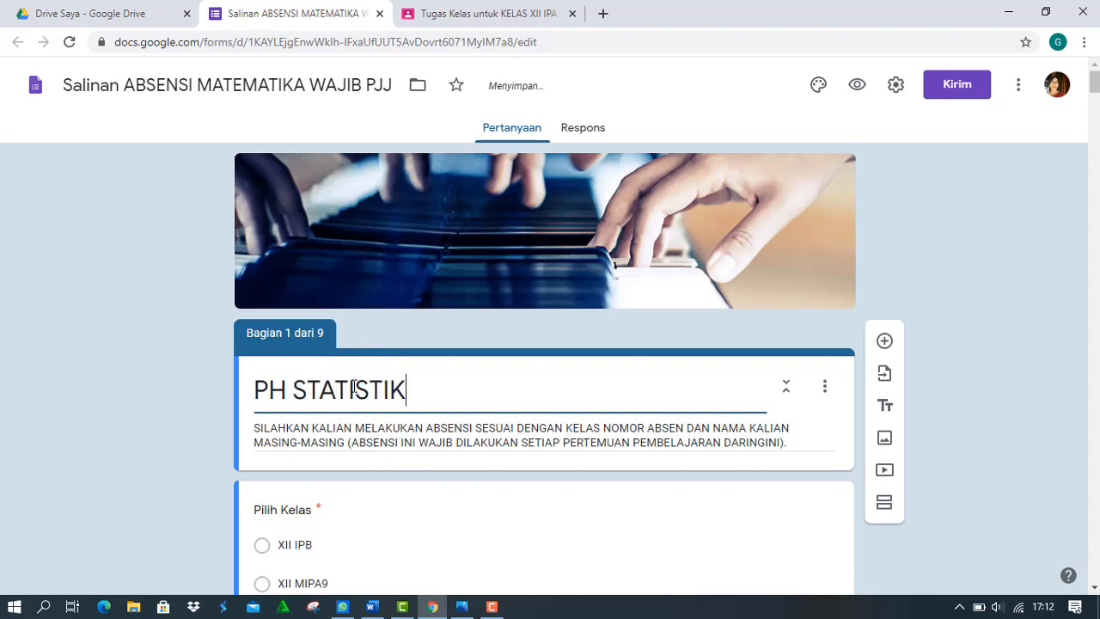
Replace the form's description text with the heading line "Petunjuk!" and start a new line below it
{"action": "left_click", "coordinate": [337, 430]}
{"action": "left_click", "coordinate": [337, 430]}
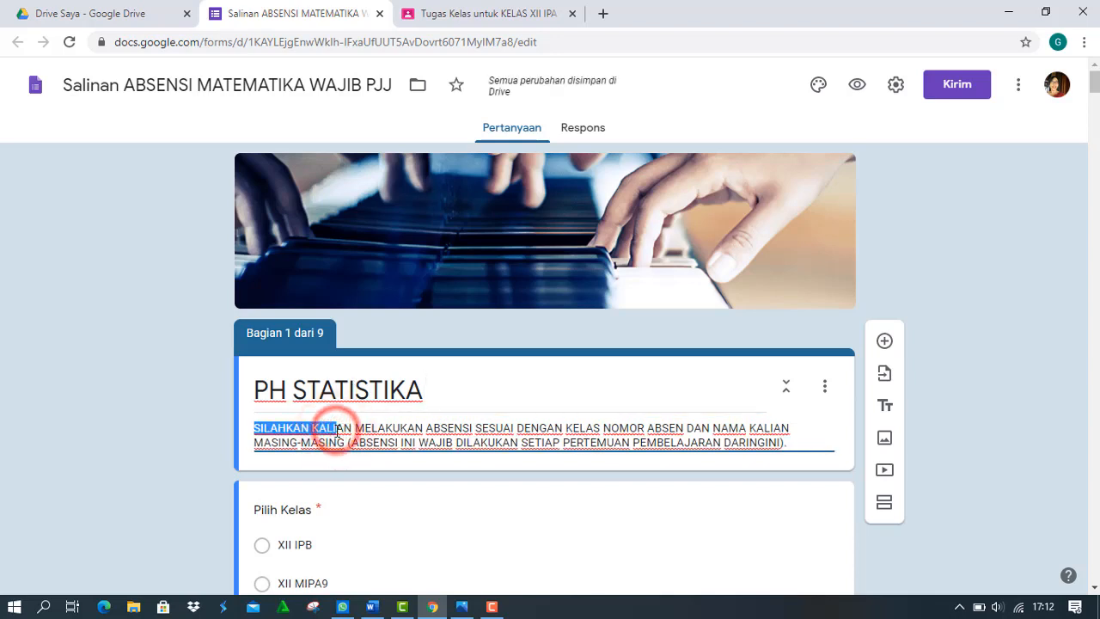
{"action": "triple_click", "coordinate": [337, 430]}
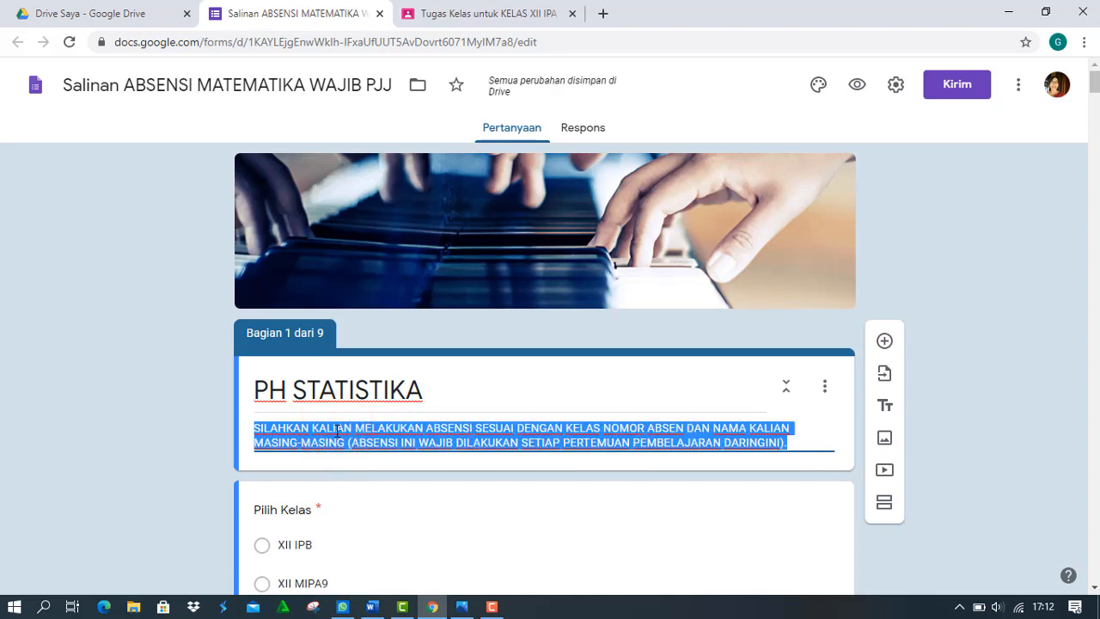
{"action": "type", "text": "Petunjuk"}
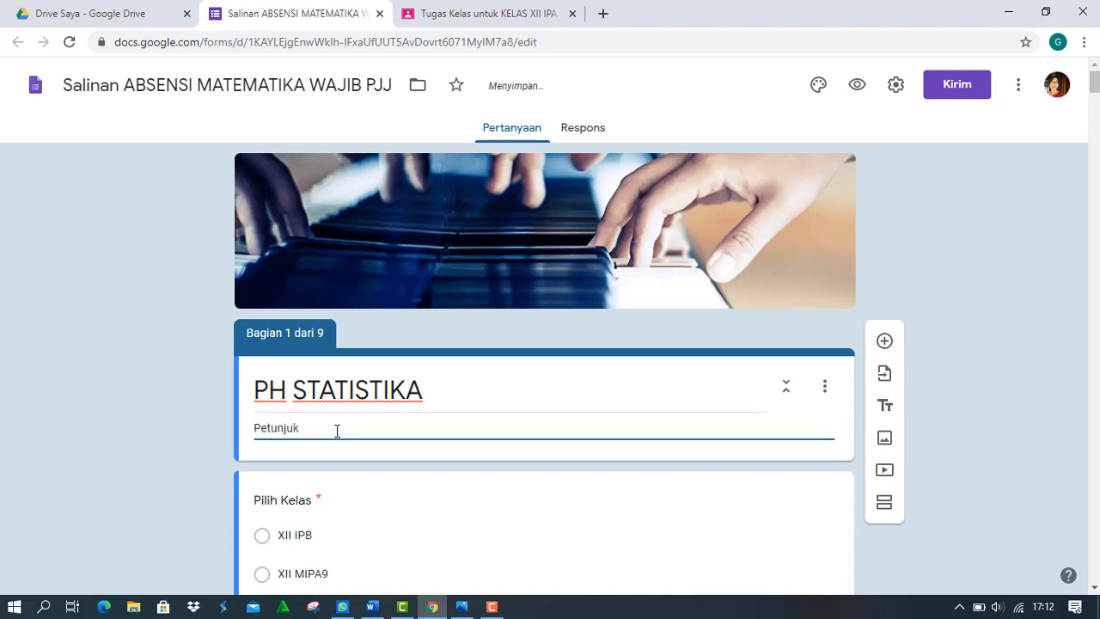
{"action": "type", "text": "!"}
{"action": "key", "text": "Return"}
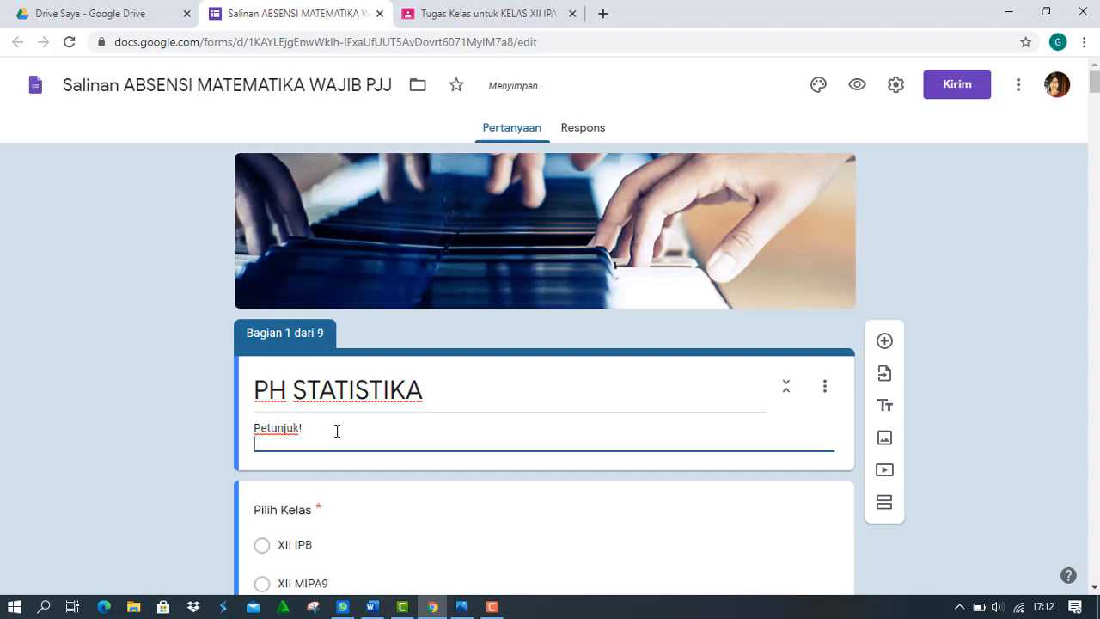
Add the first instruction to the form description: "1. Pilihlah terlebih dahulu Kelas dan Nama kalian masing-masing."
{"action": "type", "text": "1."}
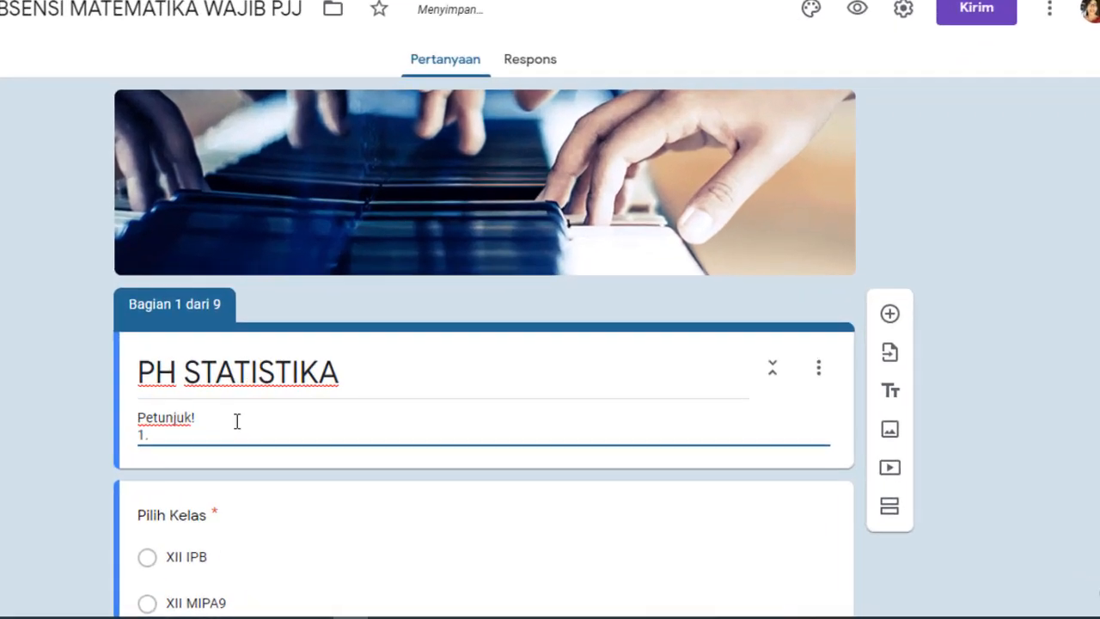
{"action": "type", "text": " Pil"}
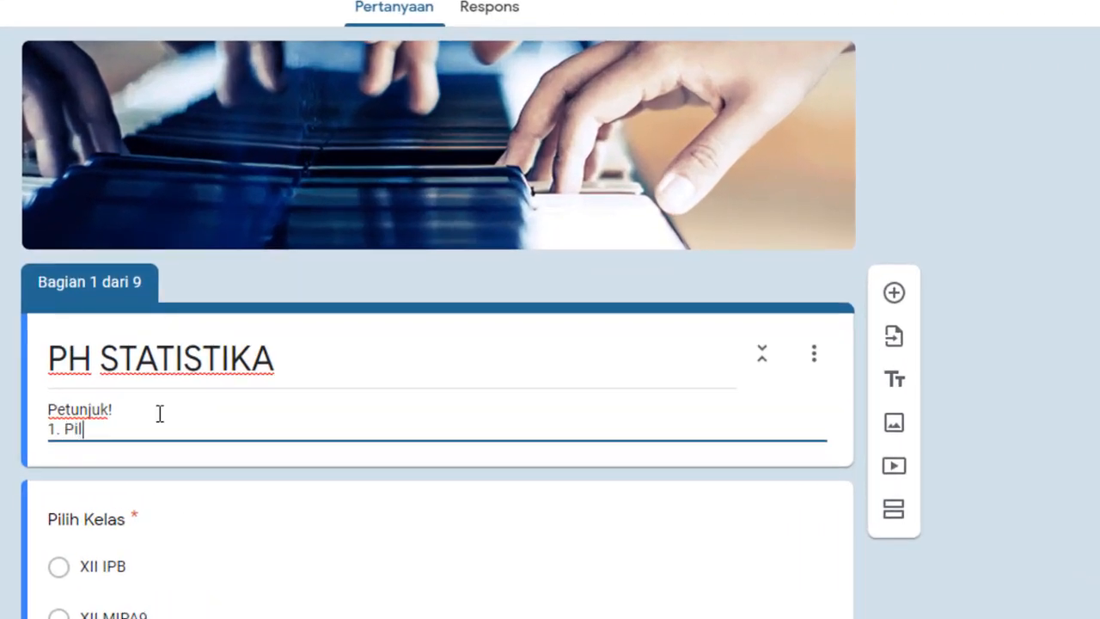
{"action": "type", "text": "ihlah terleb"}
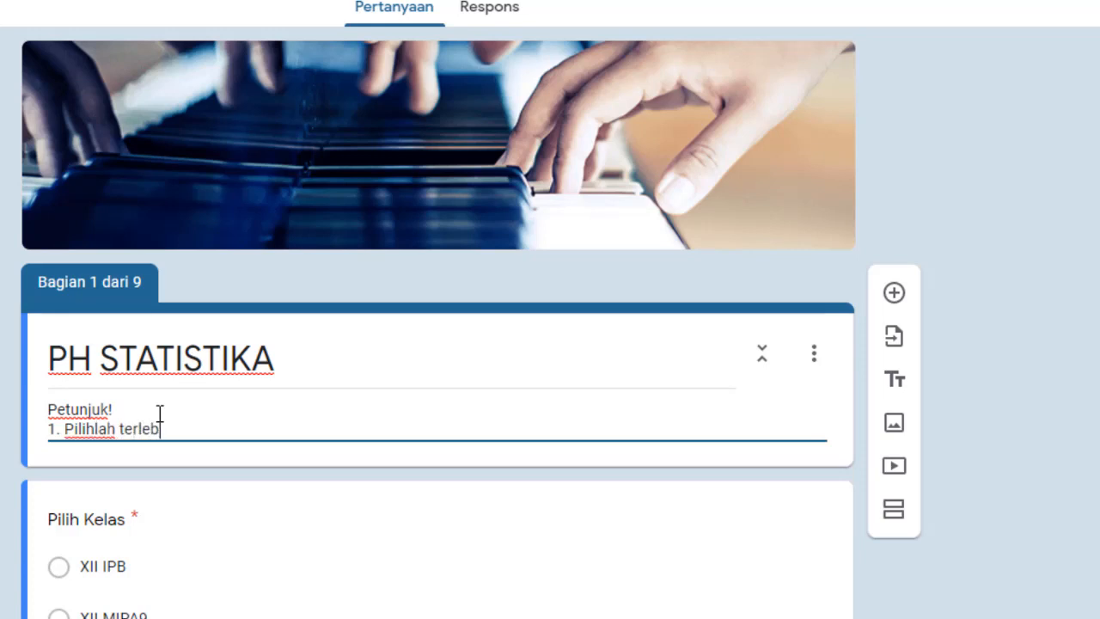
{"action": "type", "text": "ih dahulu Kelas dan Nam"}
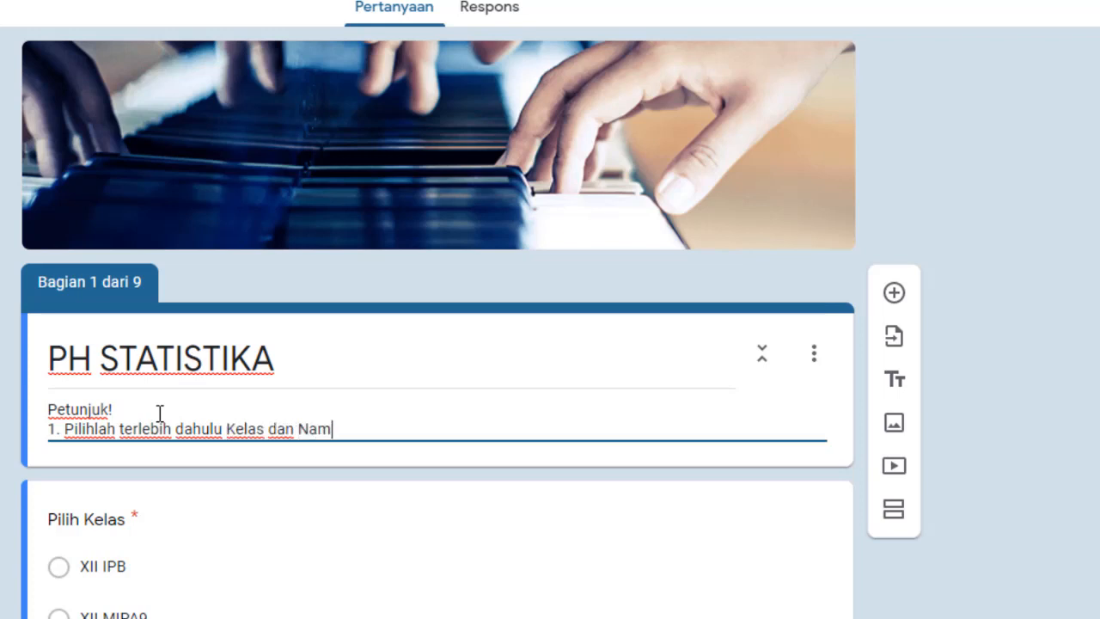
{"action": "type", "text": "a kalian masing"}
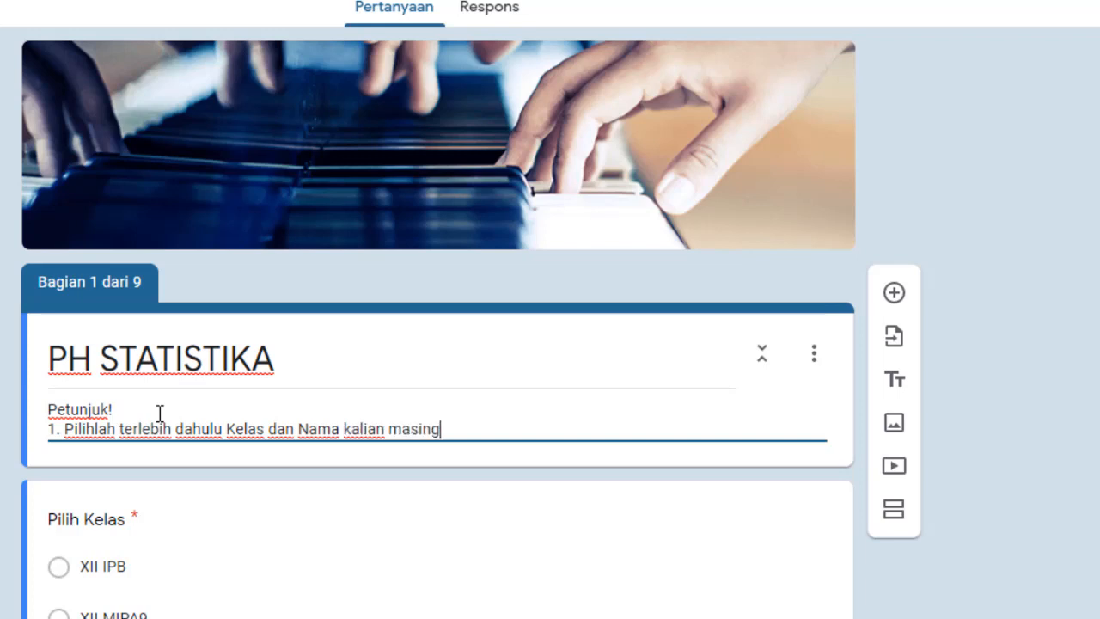
{"action": "type", "text": "-masing."}
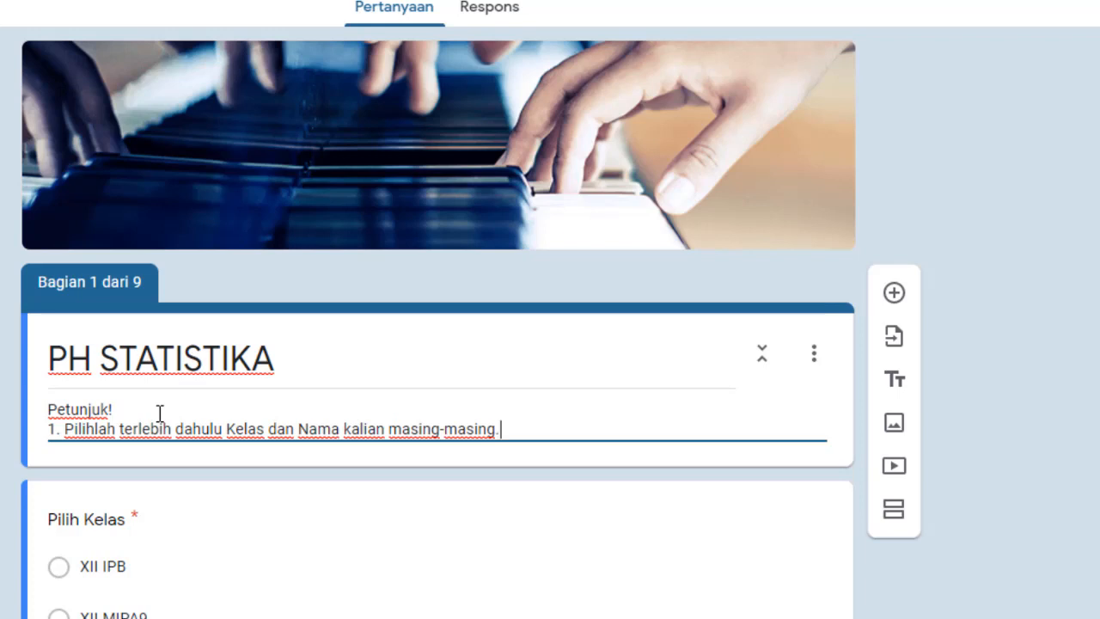
Add the second instruction on its own line of the description: "2. Kerjakan seluruh soal berikut dengan cermat dan lengkap"
{"action": "key", "text": "Return"}
{"action": "type", "text": "2"}
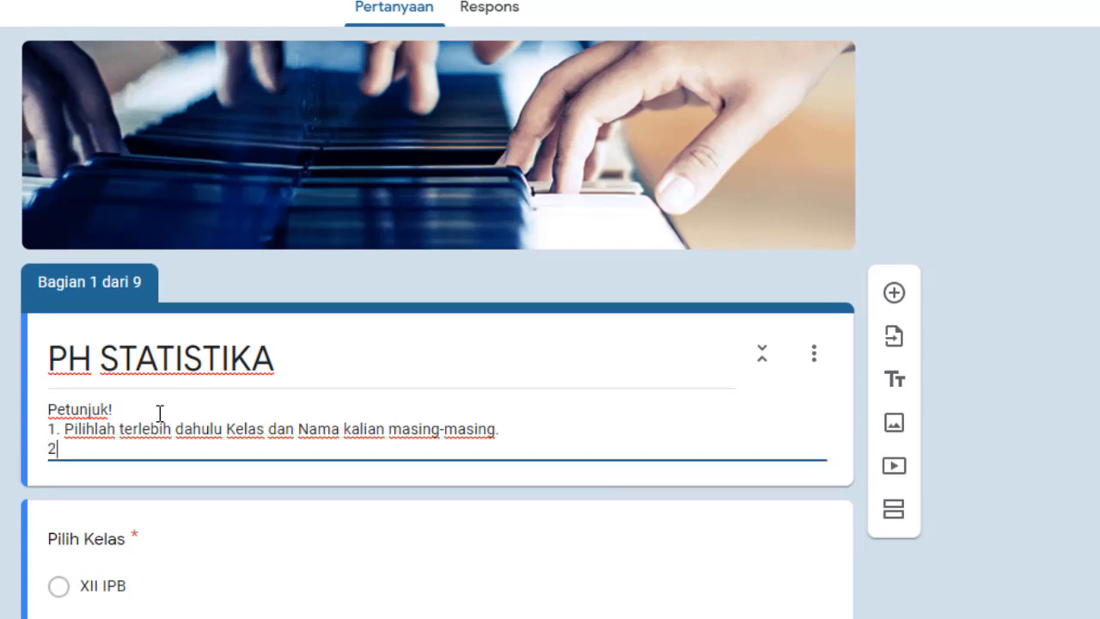
{"action": "type", "text": ". Kerjakan se"}
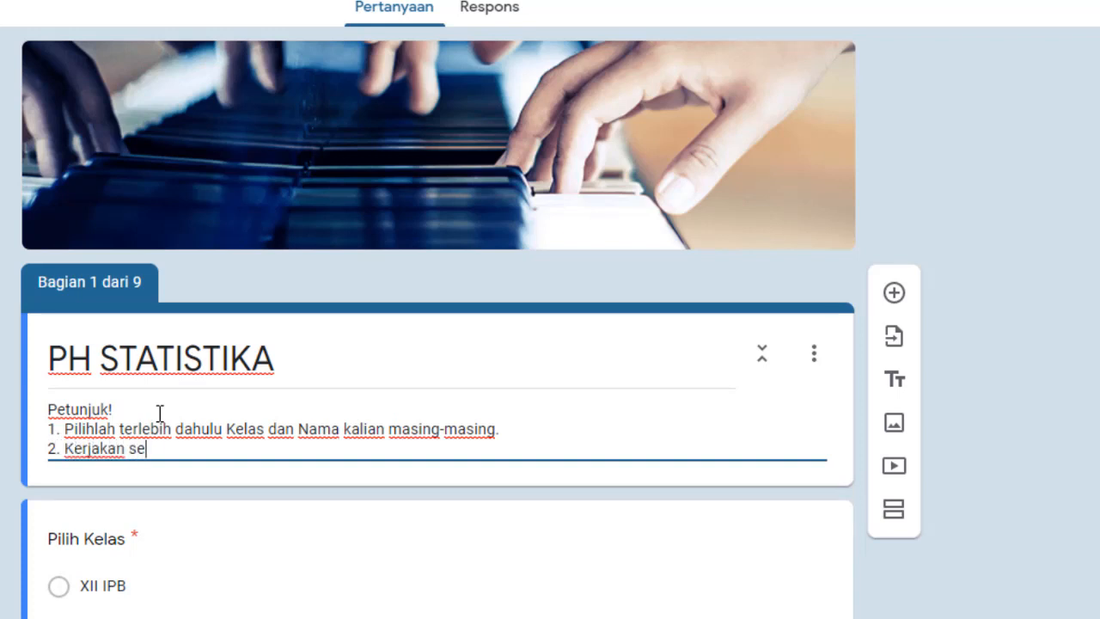
{"action": "type", "text": "luruh so"}
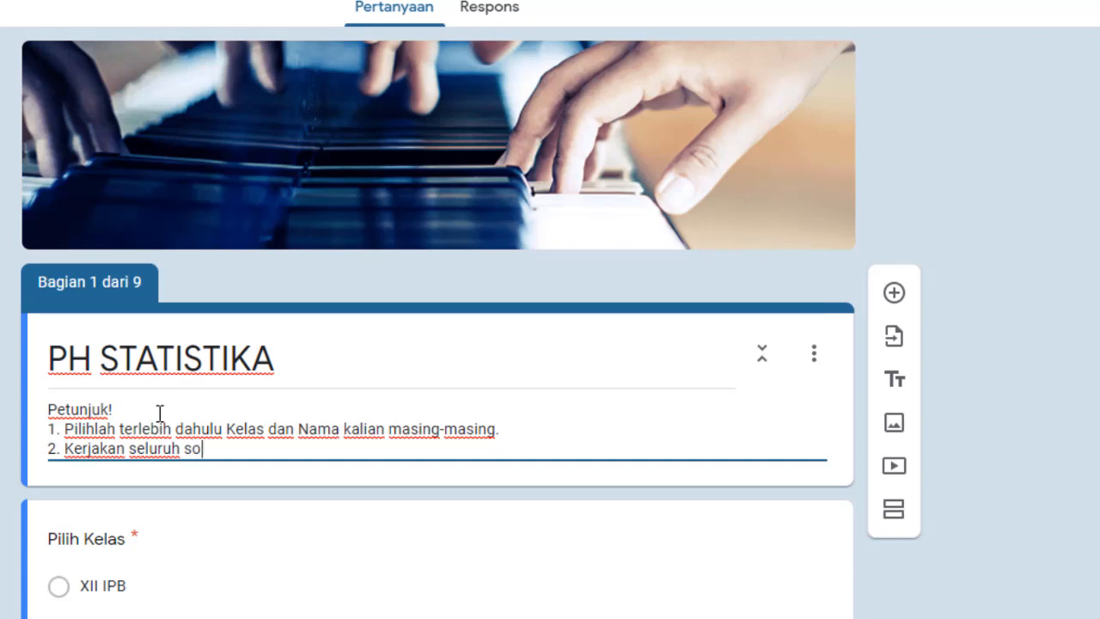
{"action": "type", "text": "al beriku"}
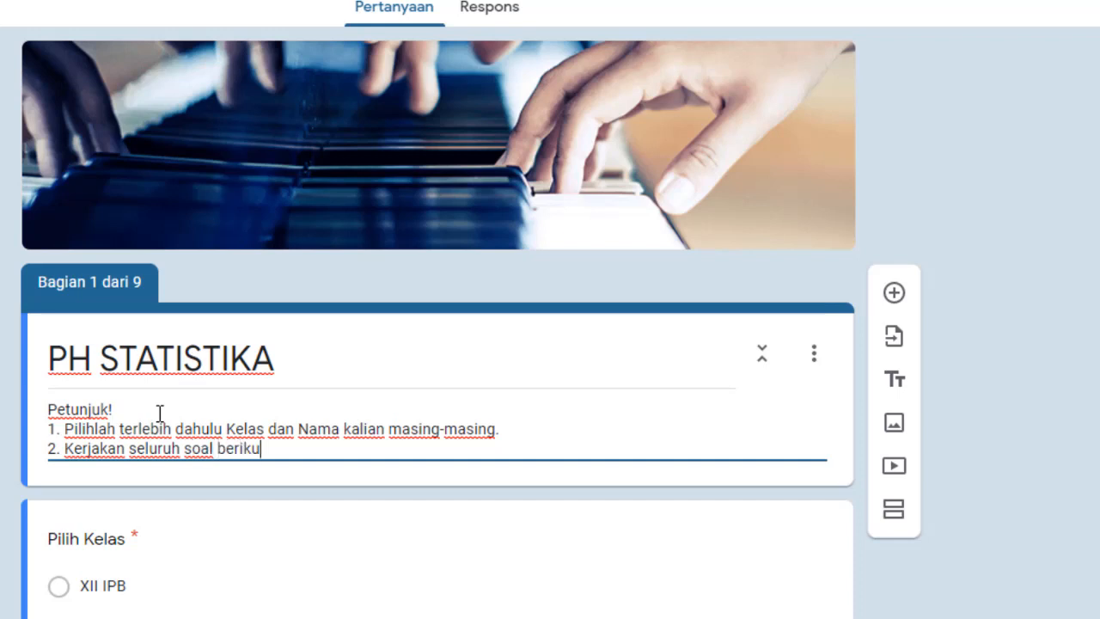
{"action": "type", "text": "t dengan certm"}
{"action": "key", "text": "BackSpace"}
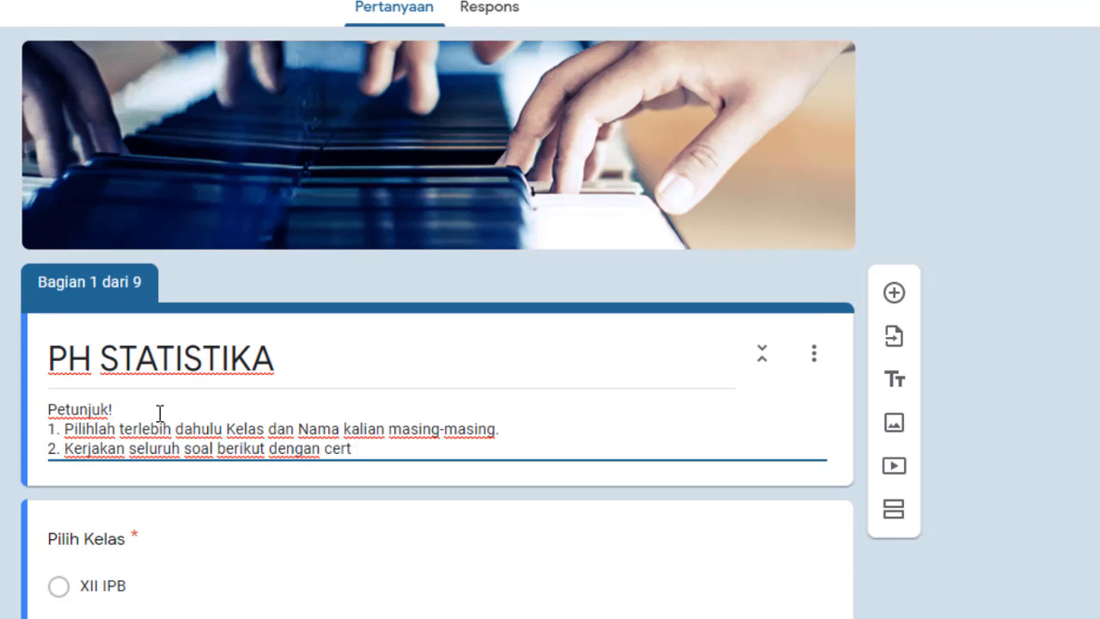
{"action": "type", "text": "mat dan "}
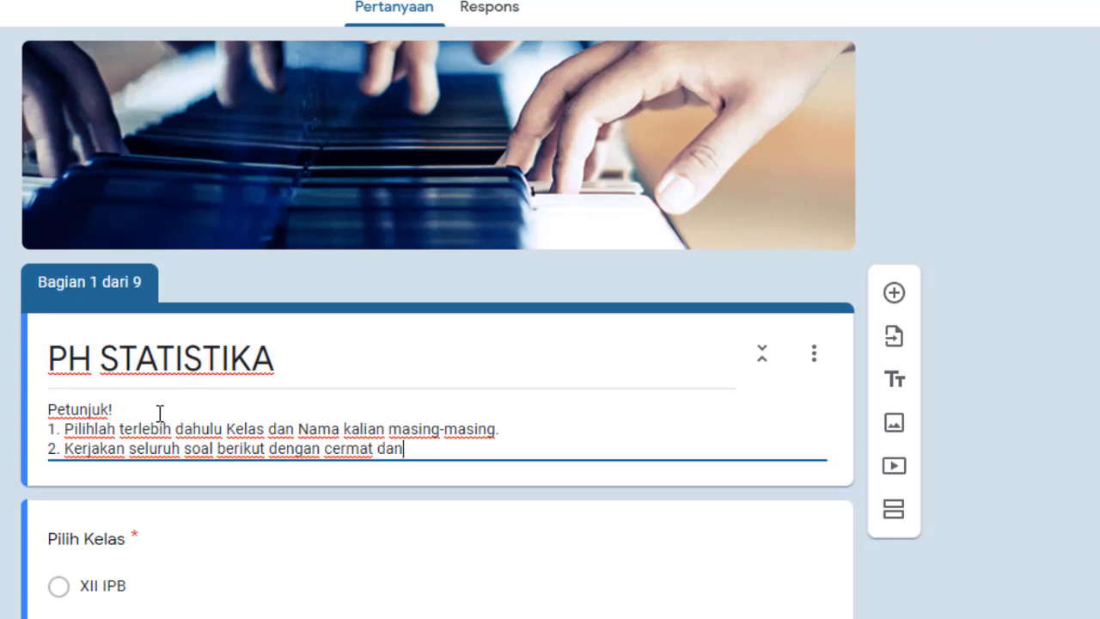
{"action": "type", "text": "tepa"}
{"action": "key", "text": "BackSpace"}
{"action": "key", "text": "BackSpace"}
{"action": "key", "text": "BackSpace"}
{"action": "type", "text": "lengkap"}
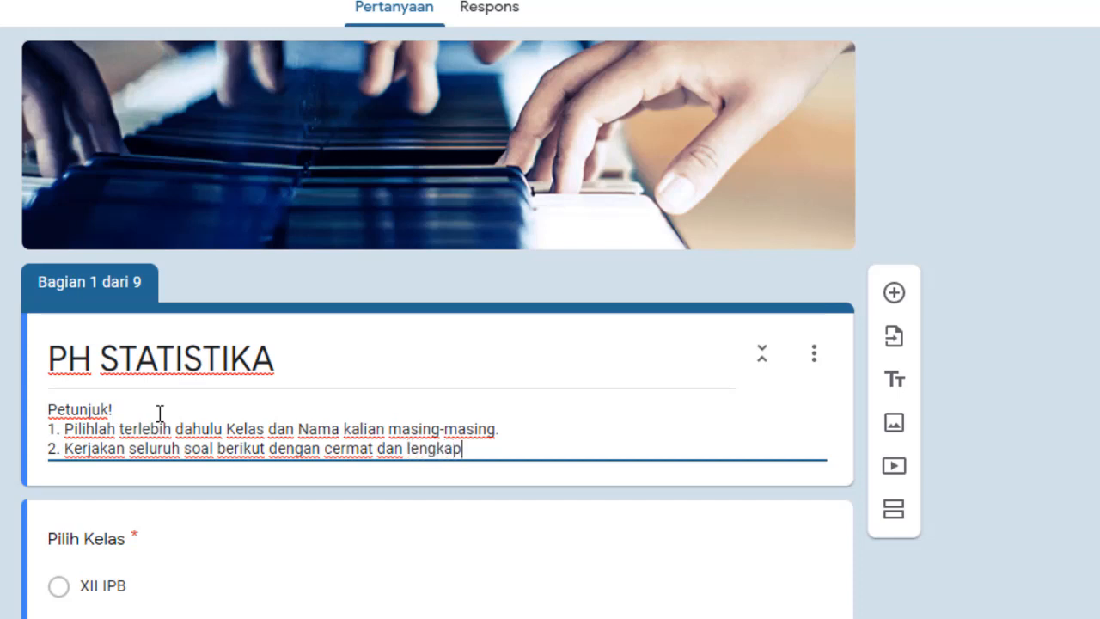
{"action": "key", "text": "Return"}
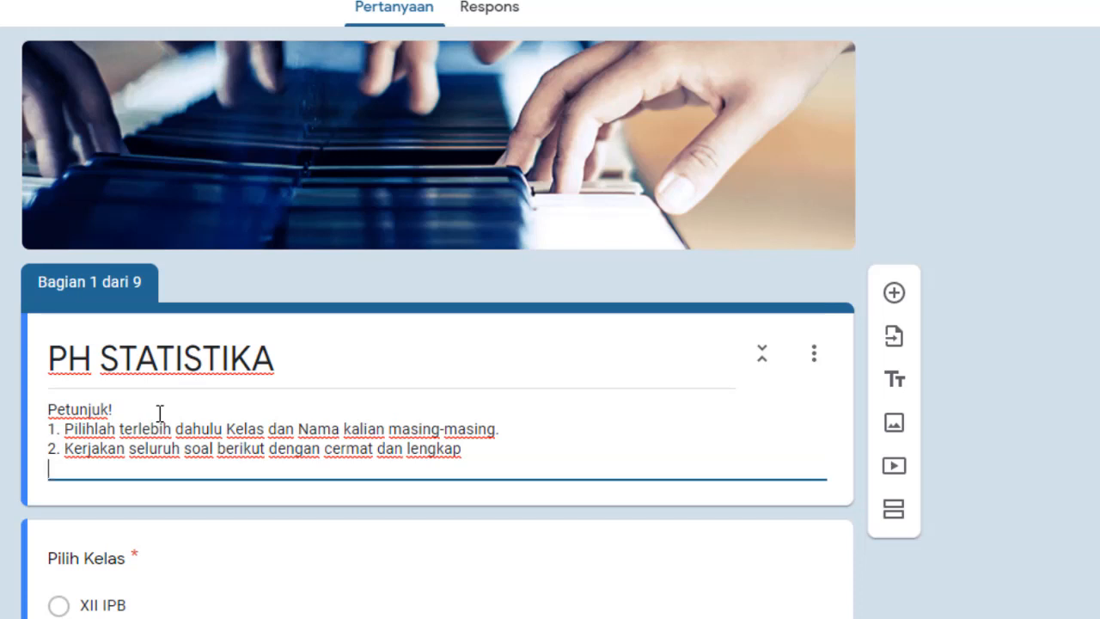
{"action": "key", "text": "BackSpace"}
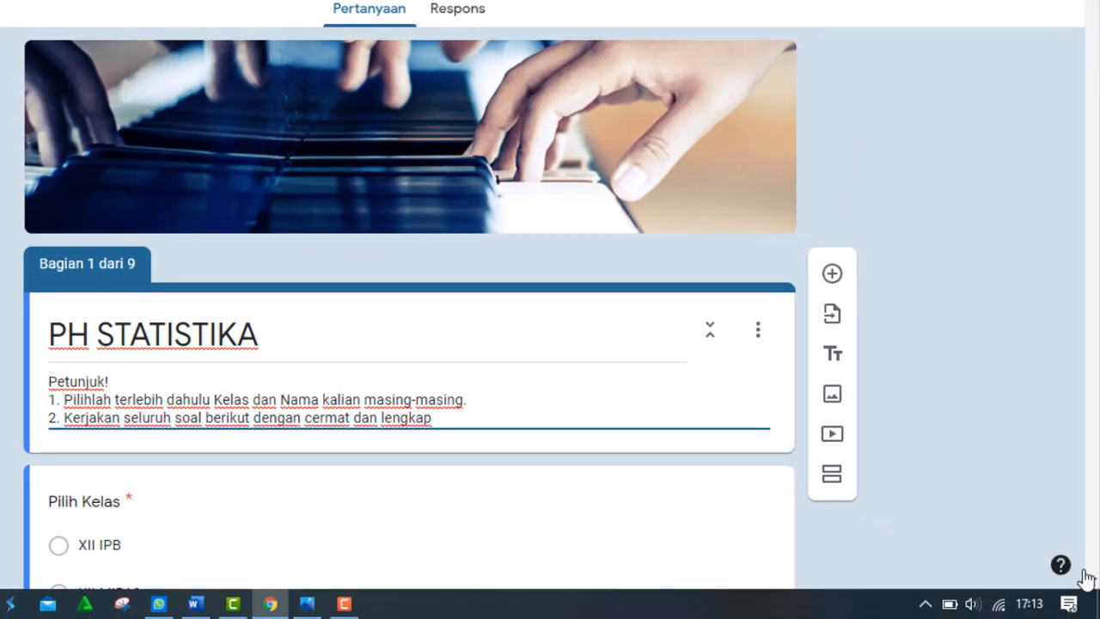
Replace the title of the form's last section, KEHADIRAN, with "SOAL PILIHAN GANDA"
{"action": "scroll", "coordinate": [1094, 581], "scroll_direction": "down", "scroll_amount": 10}
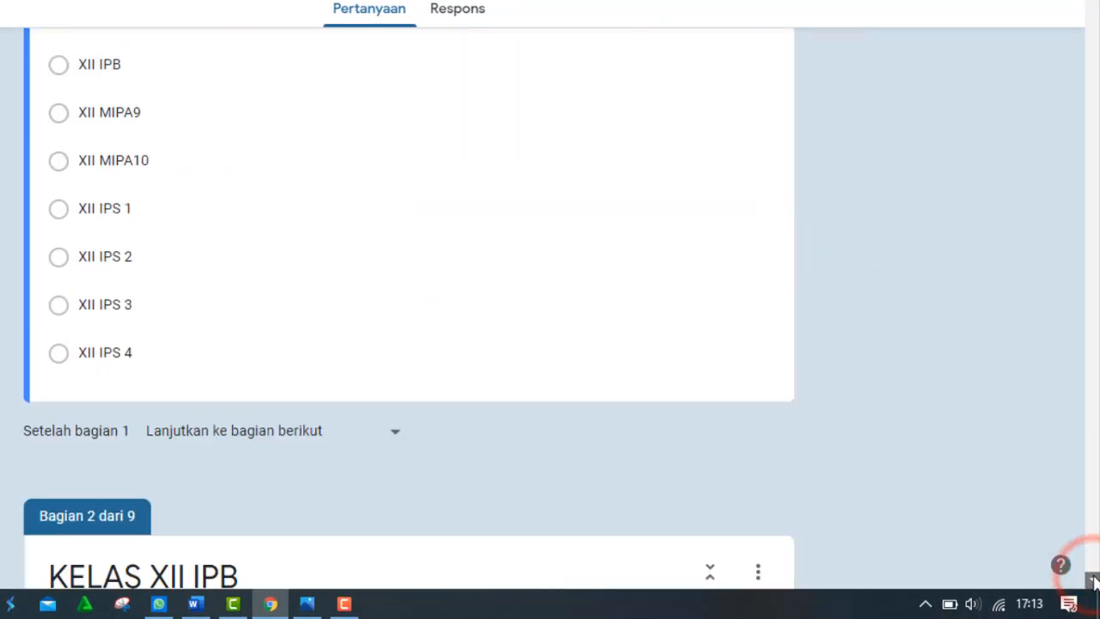
{"action": "scroll", "coordinate": [1094, 581], "scroll_direction": "down", "scroll_amount": 15}
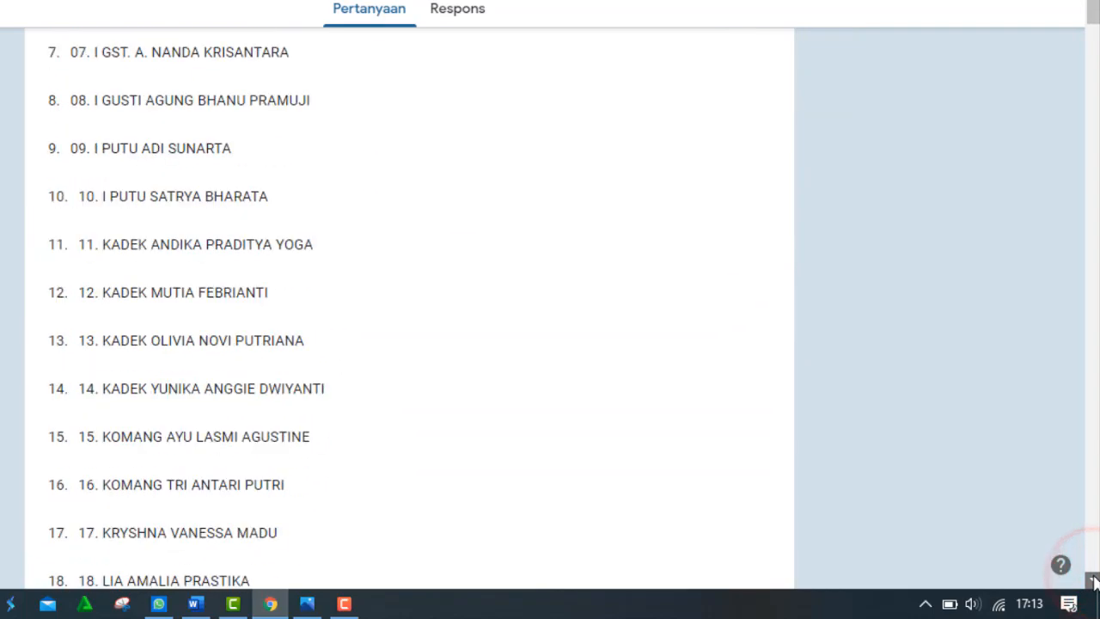
{"action": "scroll", "coordinate": [1093, 581], "scroll_direction": "down", "scroll_amount": 18}
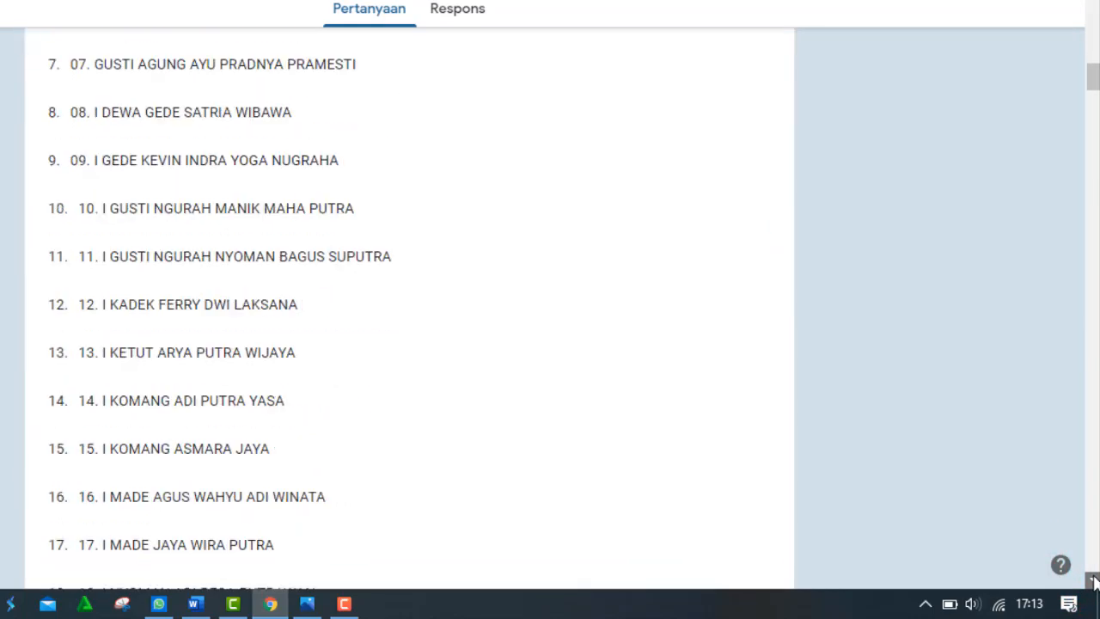
{"action": "scroll", "coordinate": [1093, 581], "scroll_direction": "down", "scroll_amount": 18}
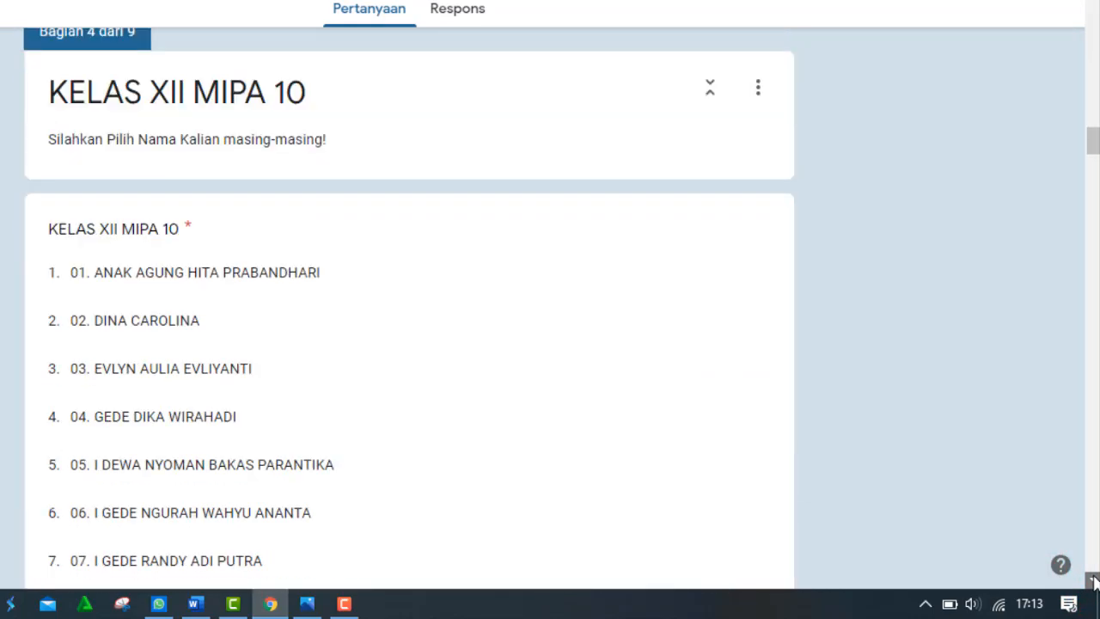
{"action": "scroll", "coordinate": [1093, 581], "scroll_direction": "down", "scroll_amount": 18}
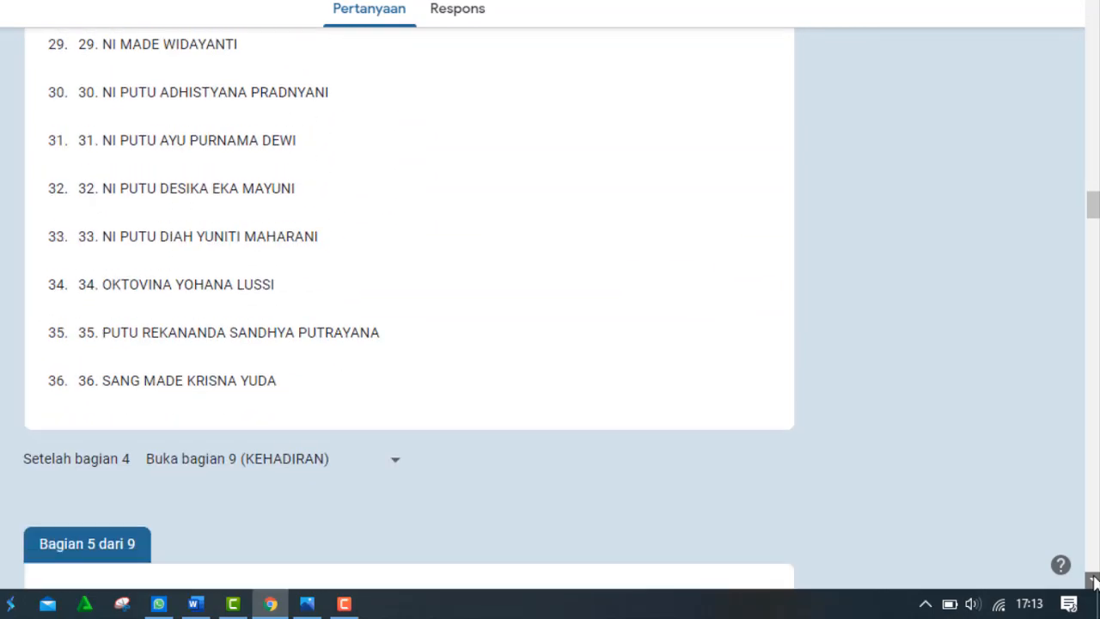
{"action": "scroll", "coordinate": [1094, 581], "scroll_direction": "down", "scroll_amount": 18}
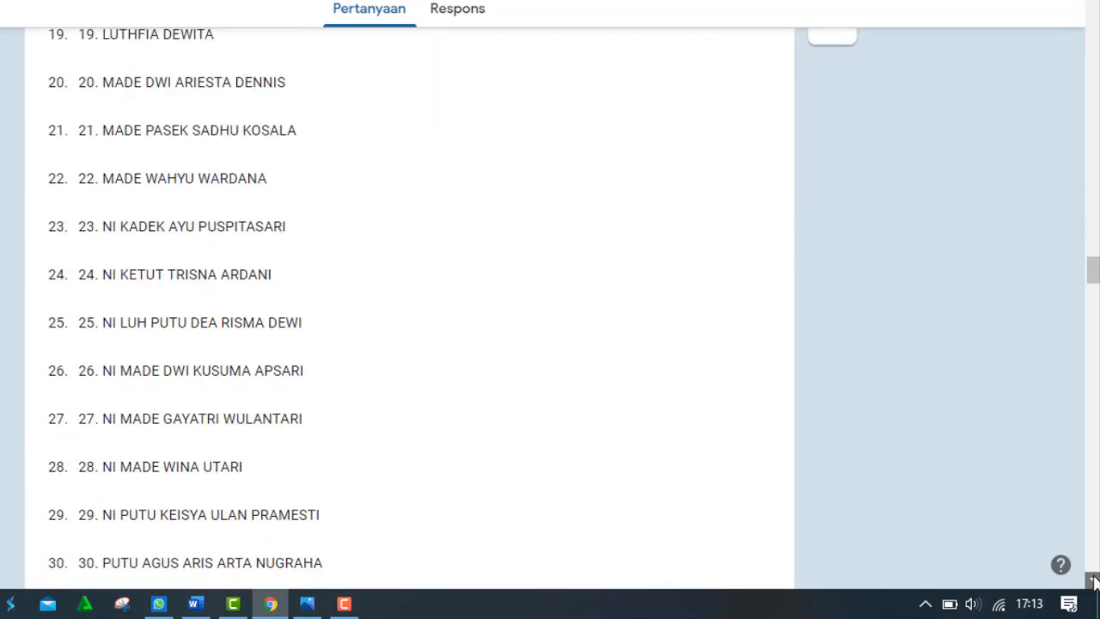
{"action": "scroll", "coordinate": [1094, 582], "scroll_direction": "down", "scroll_amount": 18}
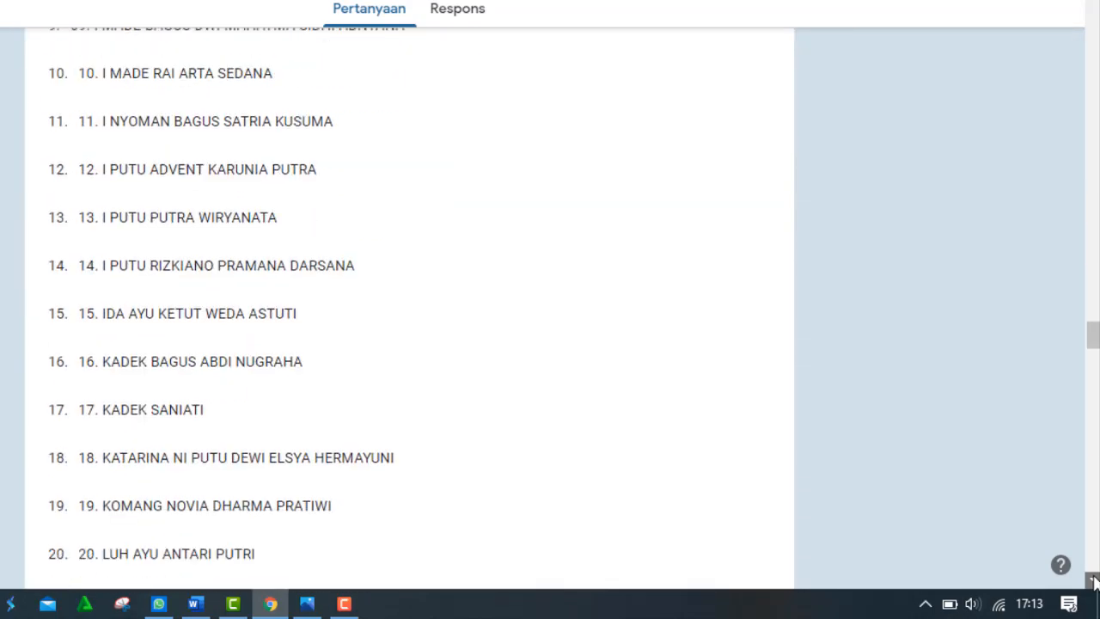
{"action": "scroll", "coordinate": [1094, 581], "scroll_direction": "down", "scroll_amount": 18}
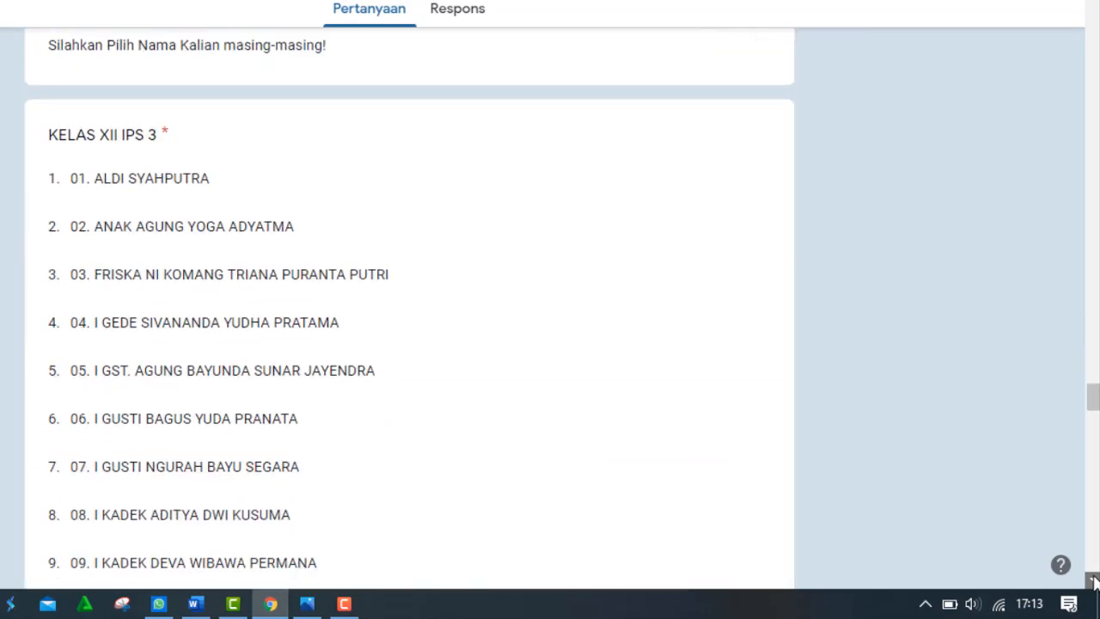
{"action": "scroll", "coordinate": [1094, 581], "scroll_direction": "down", "scroll_amount": 18}
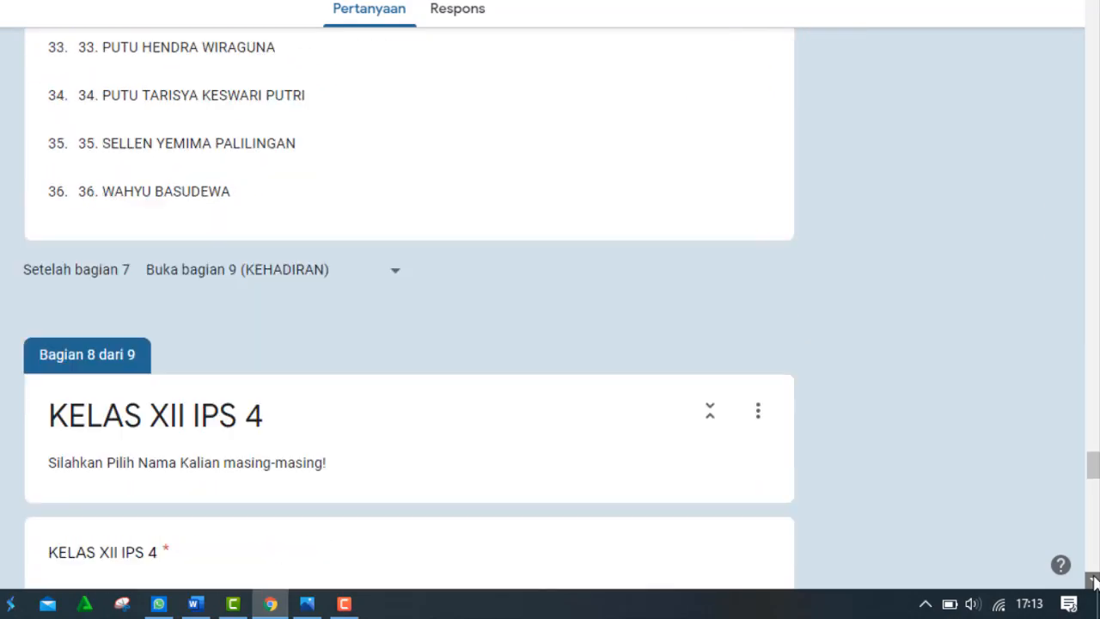
{"action": "scroll", "coordinate": [1093, 581], "scroll_direction": "down", "scroll_amount": 18}
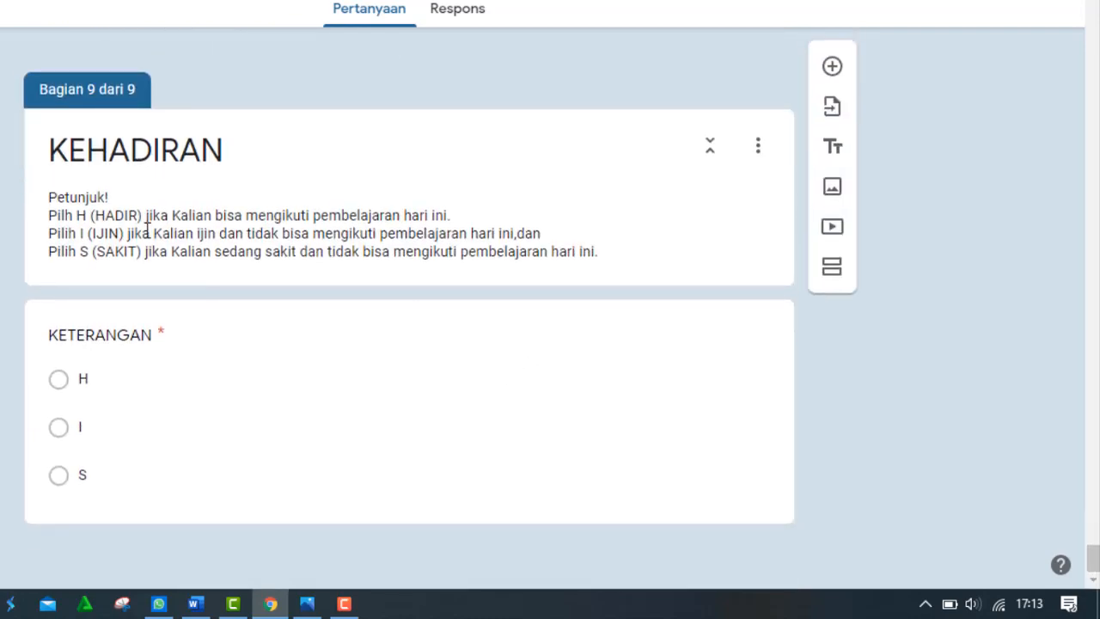
{"action": "left_click", "coordinate": [143, 150]}
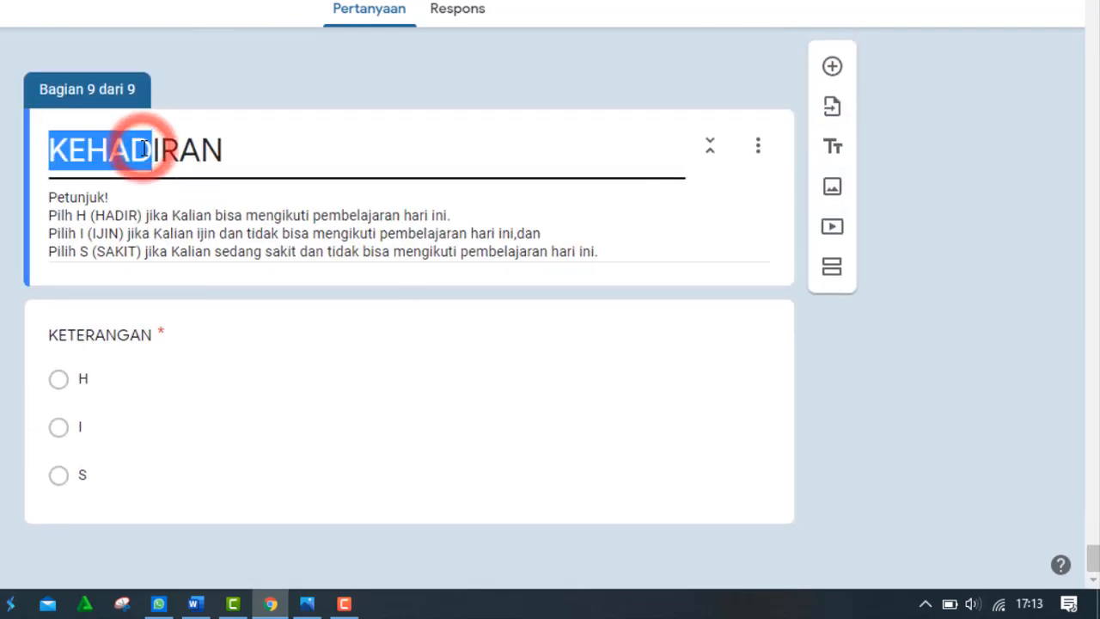
{"action": "double_click", "coordinate": [142, 149]}
{"action": "type", "text": "S"}
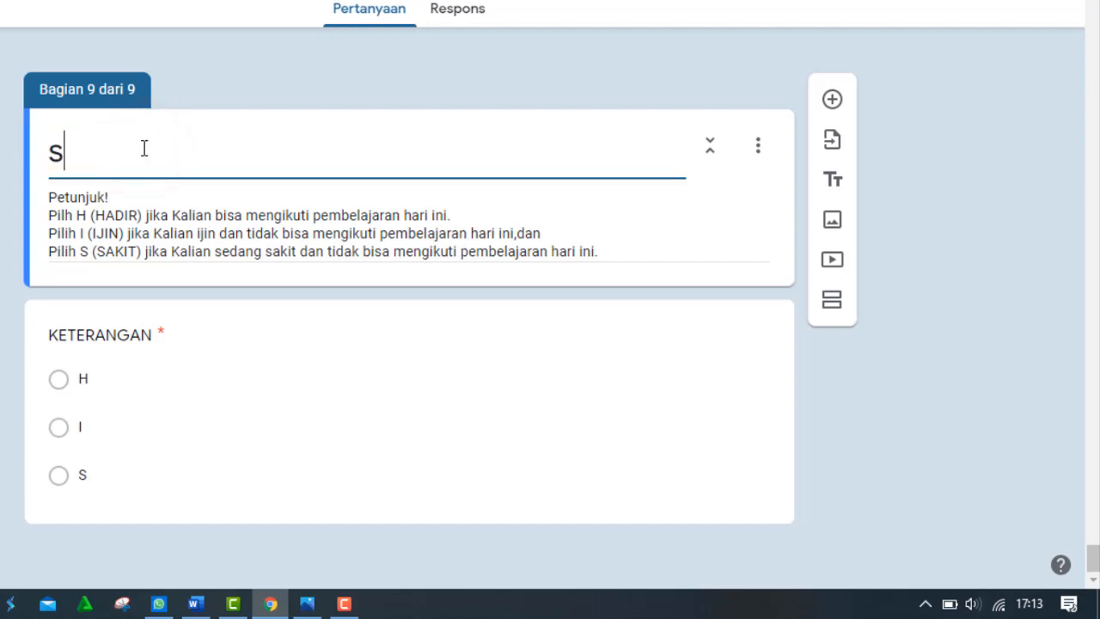
{"action": "key", "text": "BackSpace"}
{"action": "type", "text": "SOAL PILIHA"}
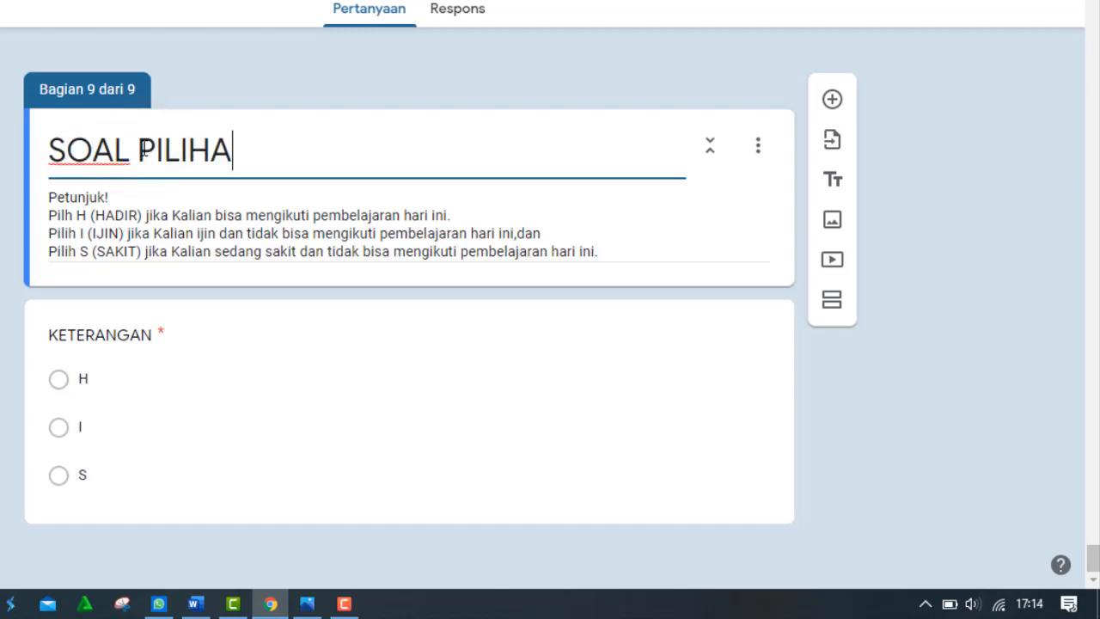
{"action": "type", "text": "N GANDA"}
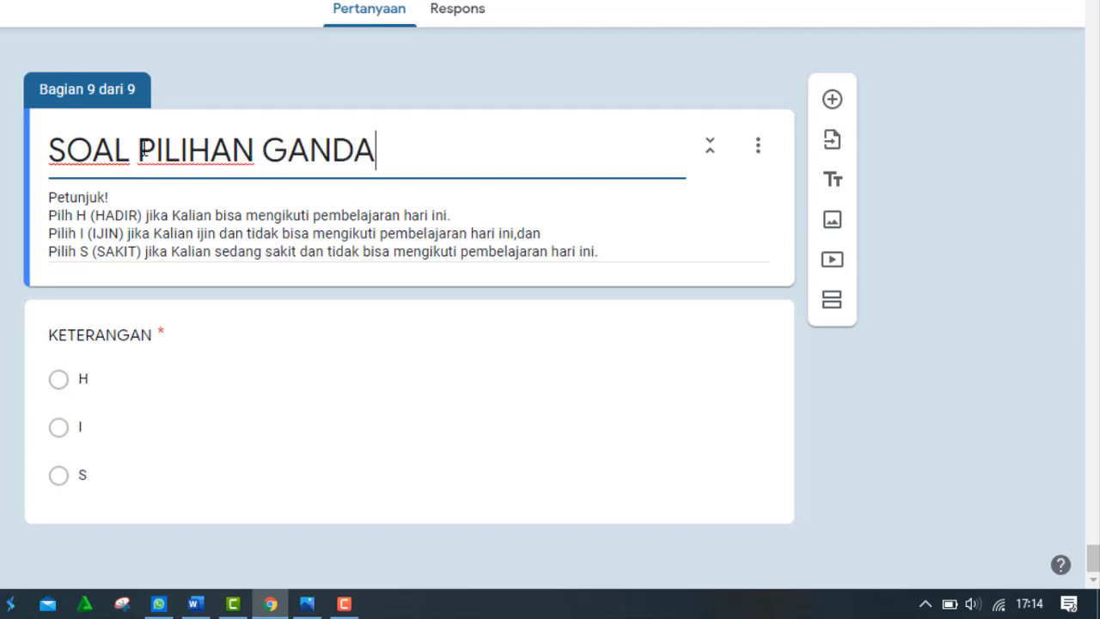
Clear the three attendance lines below "Petunjuk!" in the last section's description, keeping the heading line
{"action": "triple_click", "coordinate": [52, 217]}
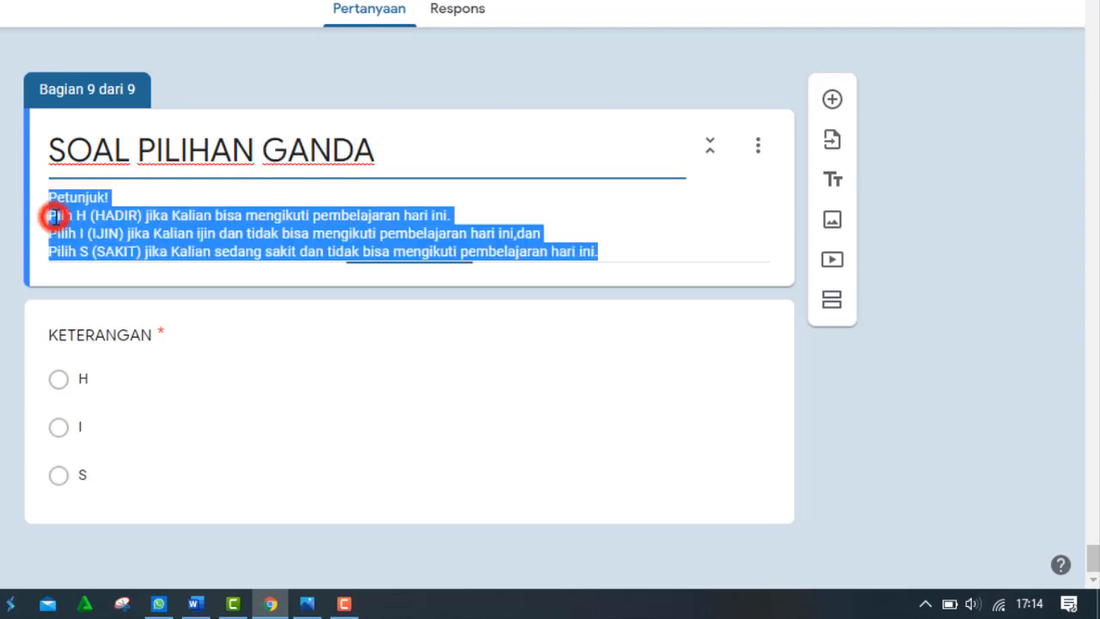
{"action": "left_click", "coordinate": [54, 218]}
{"action": "triple_click", "coordinate": [54, 218]}
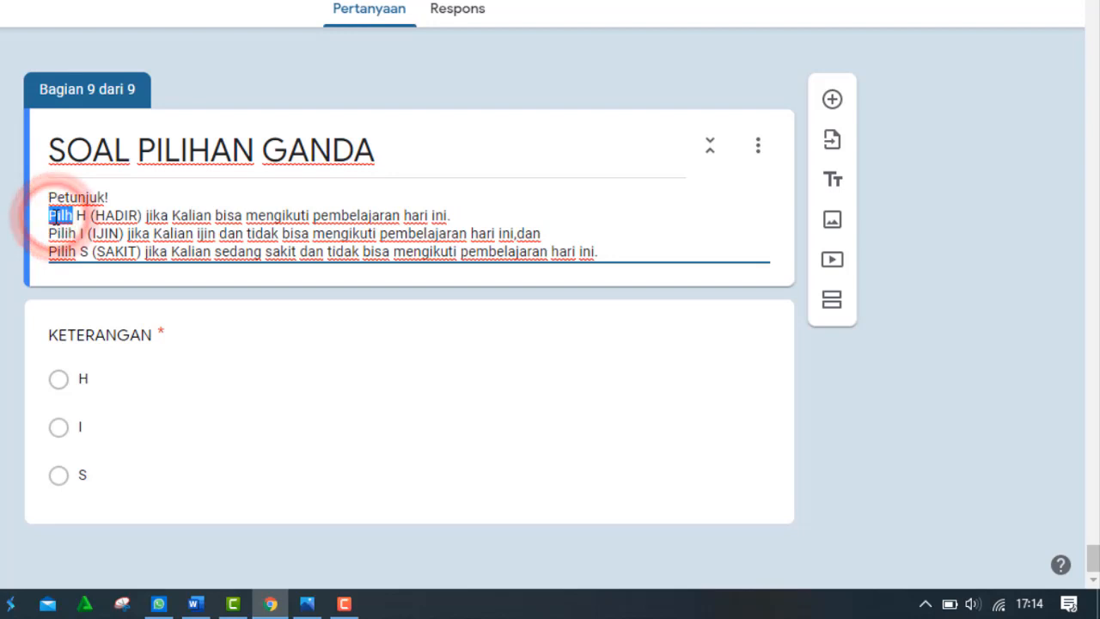
{"action": "key", "text": "shift+Down"}
{"action": "key", "text": "shift+Down"}
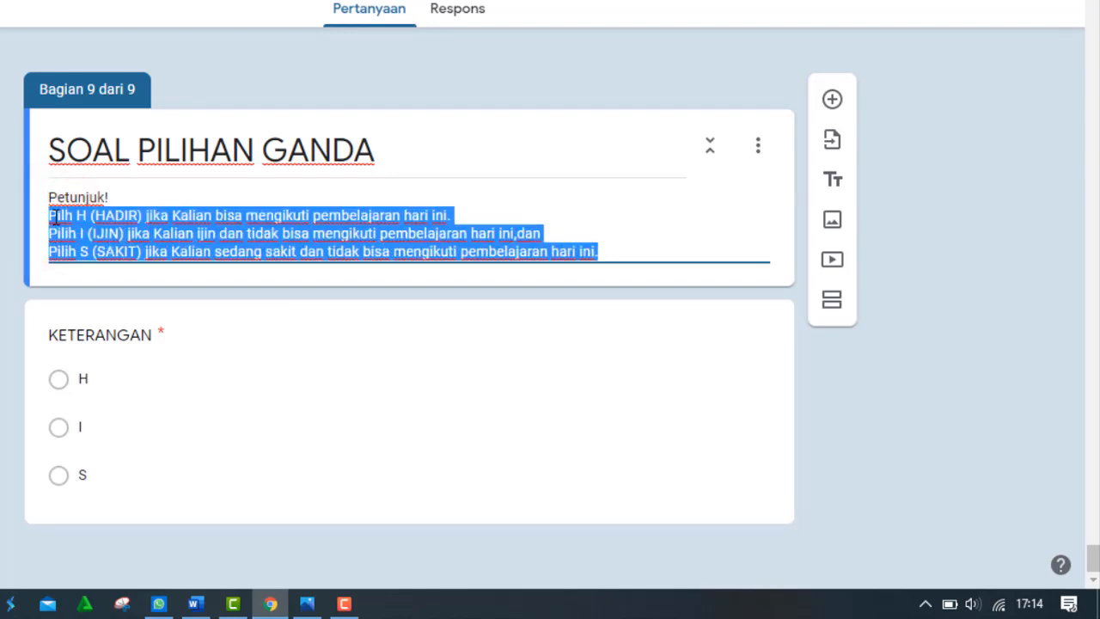
{"action": "type", "text": "pILIH"}
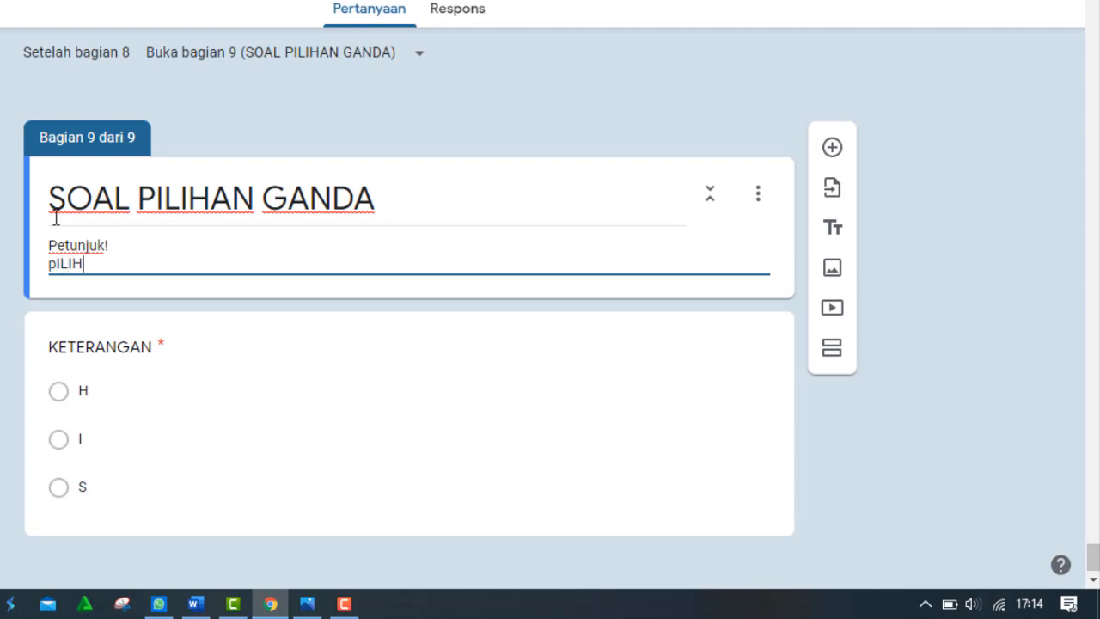
{"action": "key", "text": "BackSpace"}
{"action": "key", "text": "BackSpace"}
{"action": "key", "text": "BackSpace"}
{"action": "key", "text": "BackSpace"}
{"action": "key", "text": "BackSpace"}
Add the first instruction under "Petunjuk!": "1. Pilihlah jawaban yang paling benar dengan cara klik pada pilihan jawaban A, B, C, D, atau E"
{"action": "type", "text": "Pilihlah jawa"}
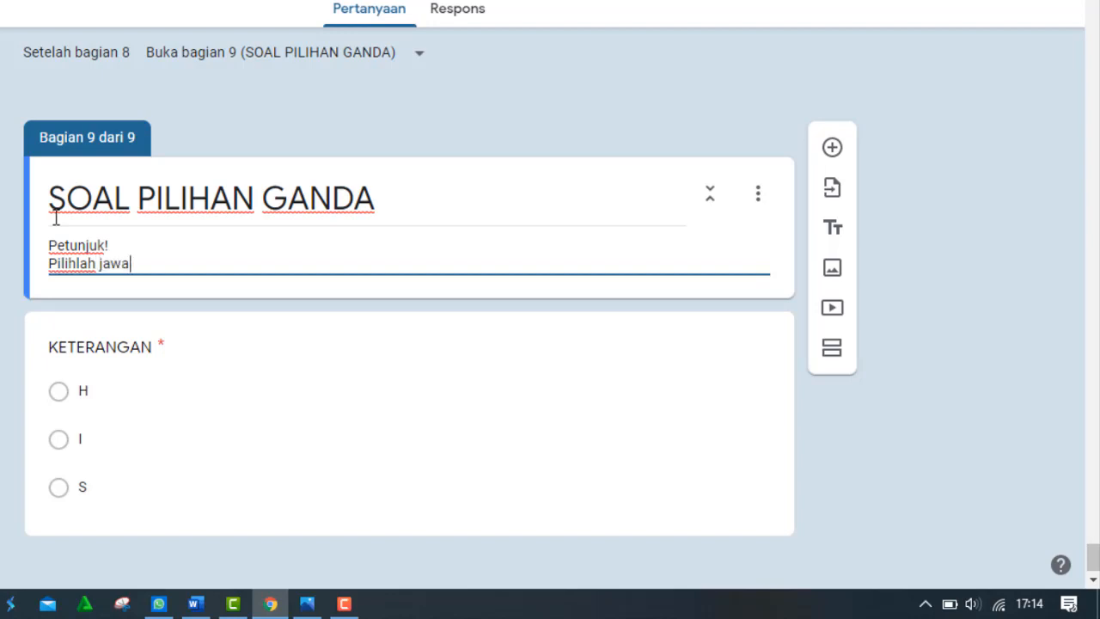
{"action": "type", "text": "ban yang paling be"}
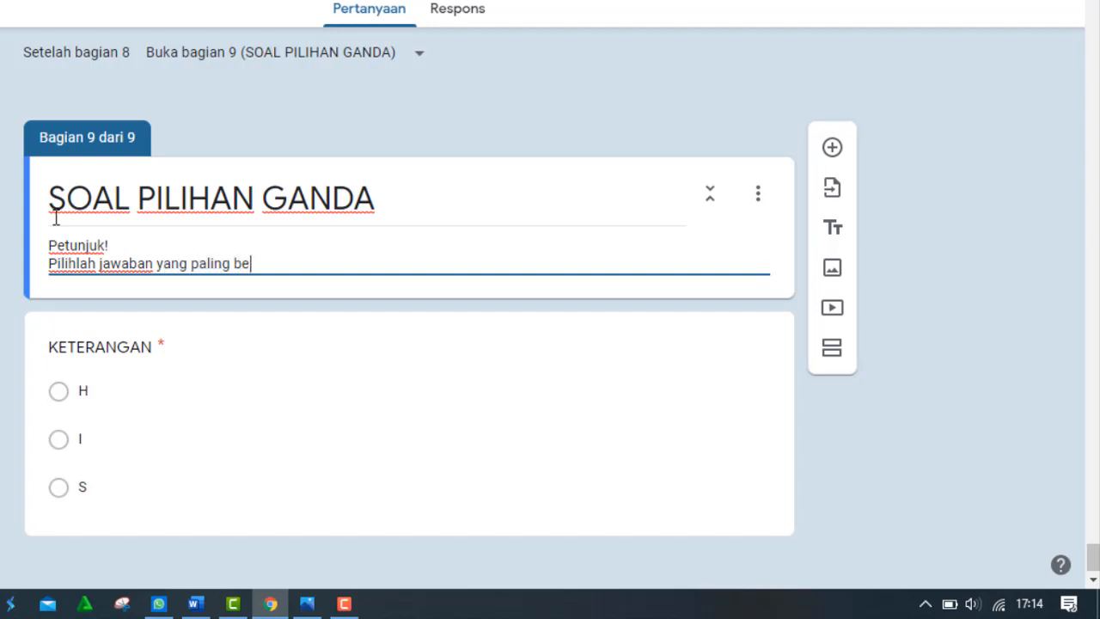
{"action": "type", "text": "nar denga"}
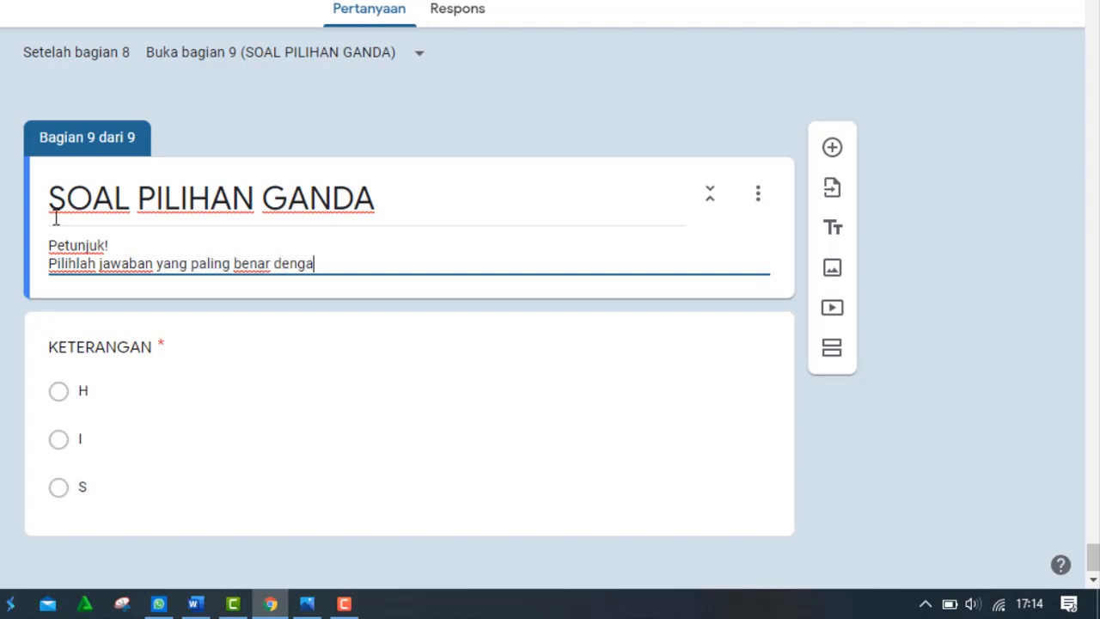
{"action": "type", "text": "n ca"}
{"action": "type", "text": "ra"}
{"action": "type", "text": "m"}
{"action": "type", "text": "lik pada "}
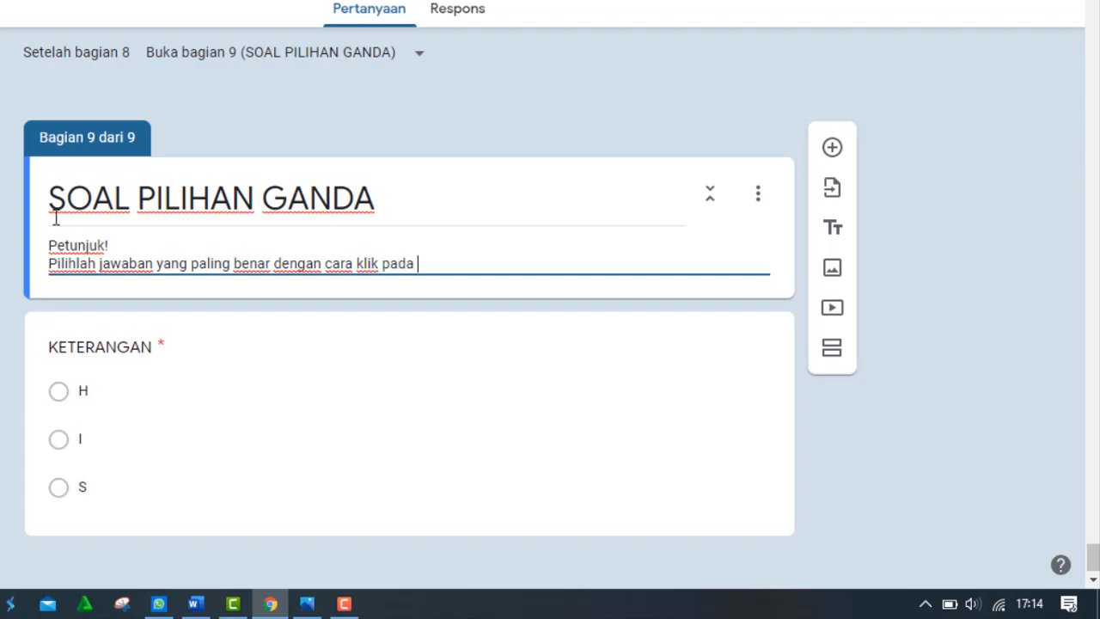
{"action": "type", "text": "optia"}
{"action": "key", "text": "BackSpace"}
{"action": "key", "text": "BackSpace"}
{"action": "type", "text": "pilihan jaw"}
{"action": "type", "text": "aban"}
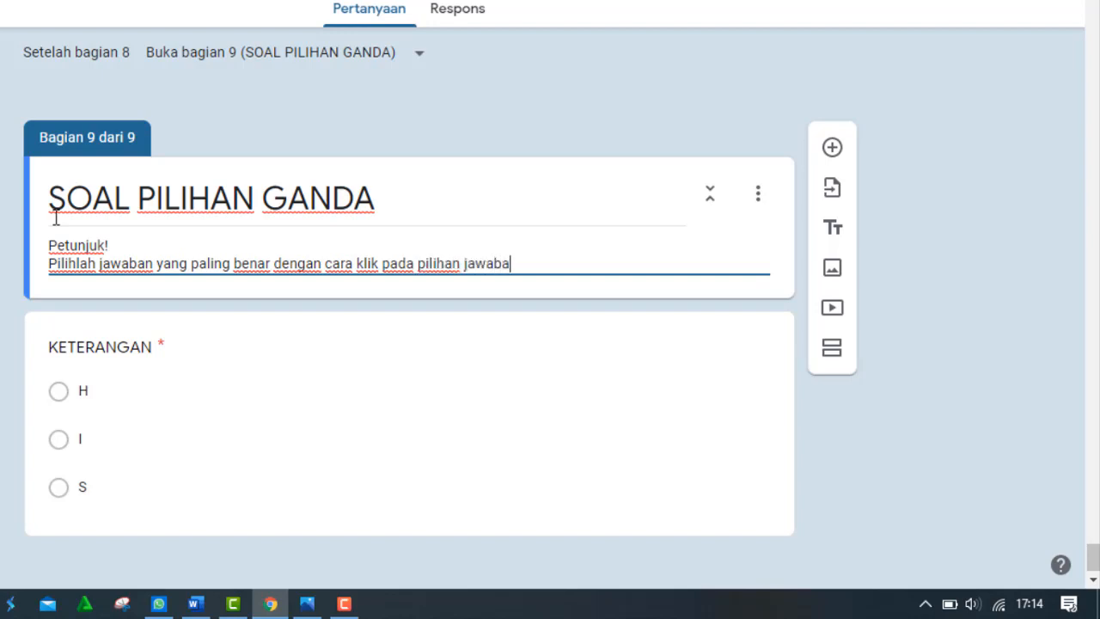
{"action": "type", "text": " A, B, C, D, "}
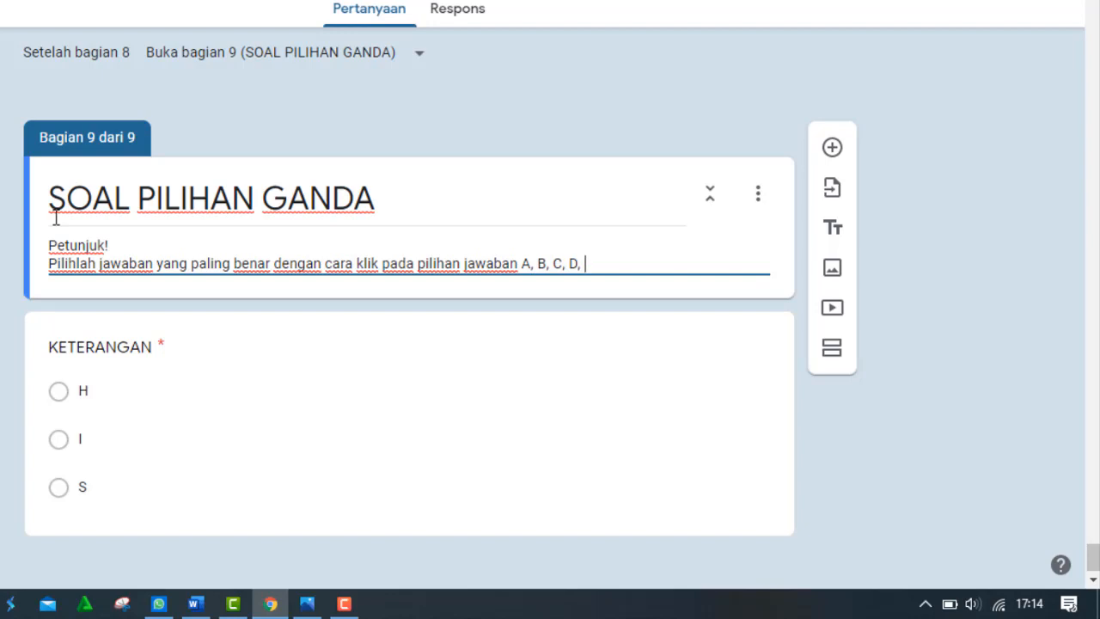
{"action": "type", "text": "atau E"}
{"action": "key", "text": "Return"}
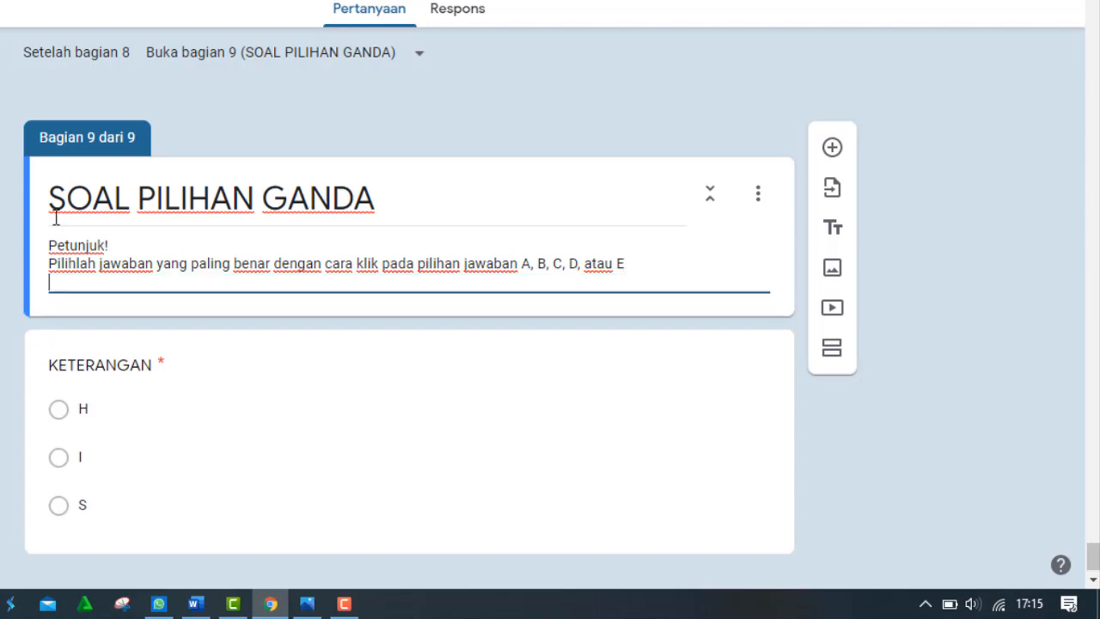
{"action": "key", "text": "Up"}
{"action": "type", "text": "1. "}
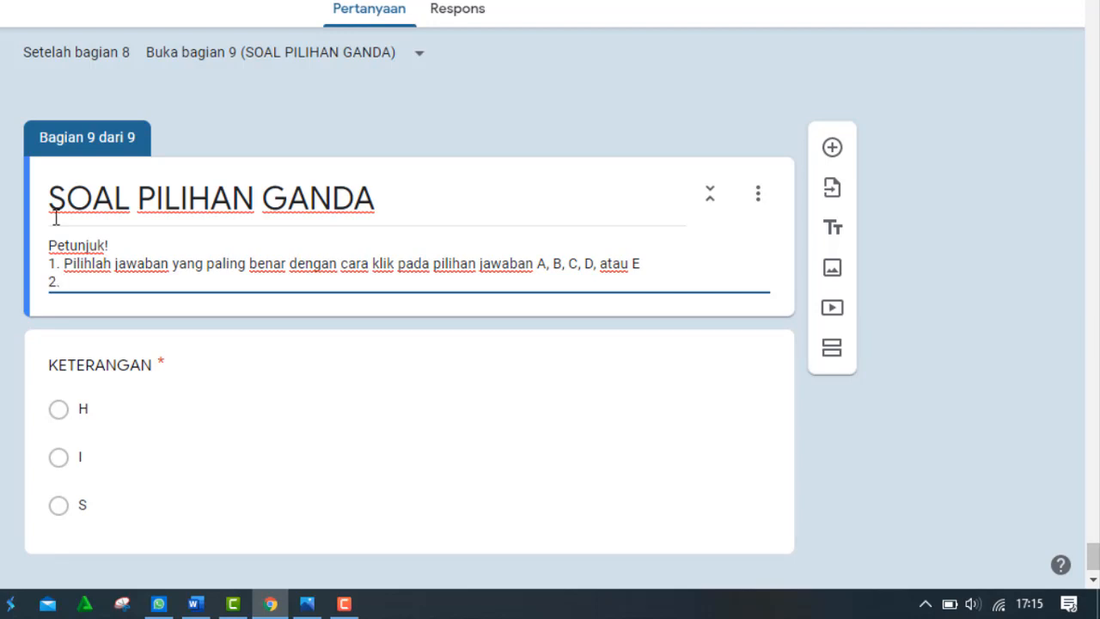
Add the second instruction on its own line of the section description: "2. Periksa kembali jawaban kalian sebelum mengirimkannya kembali"
{"action": "type", "text": "2. Periksa kembali"}
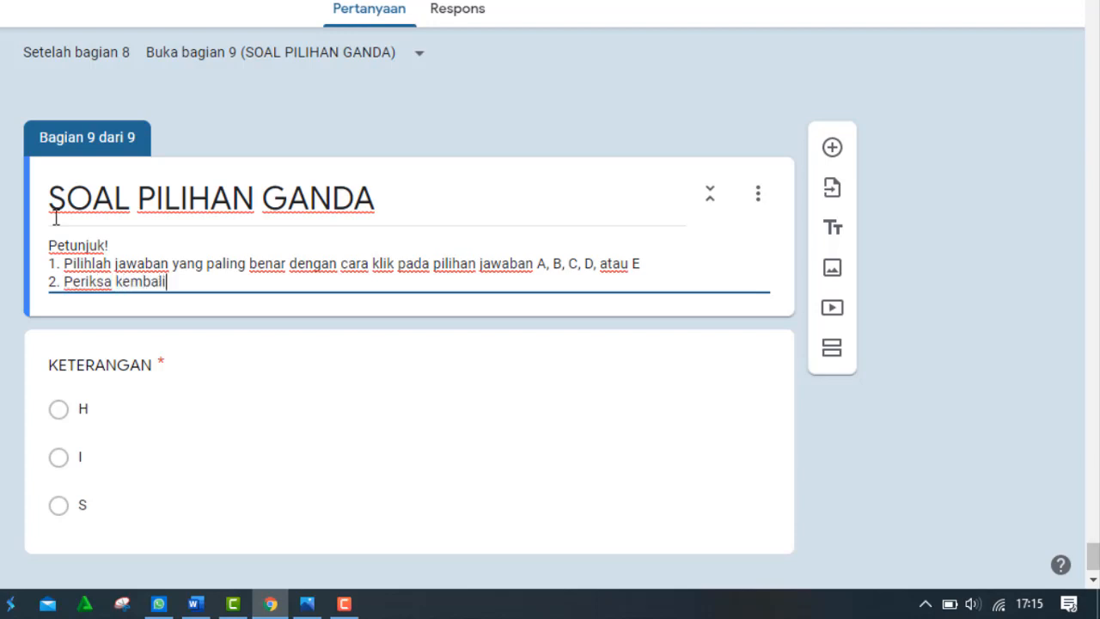
{"action": "type", "text": " jawaban "}
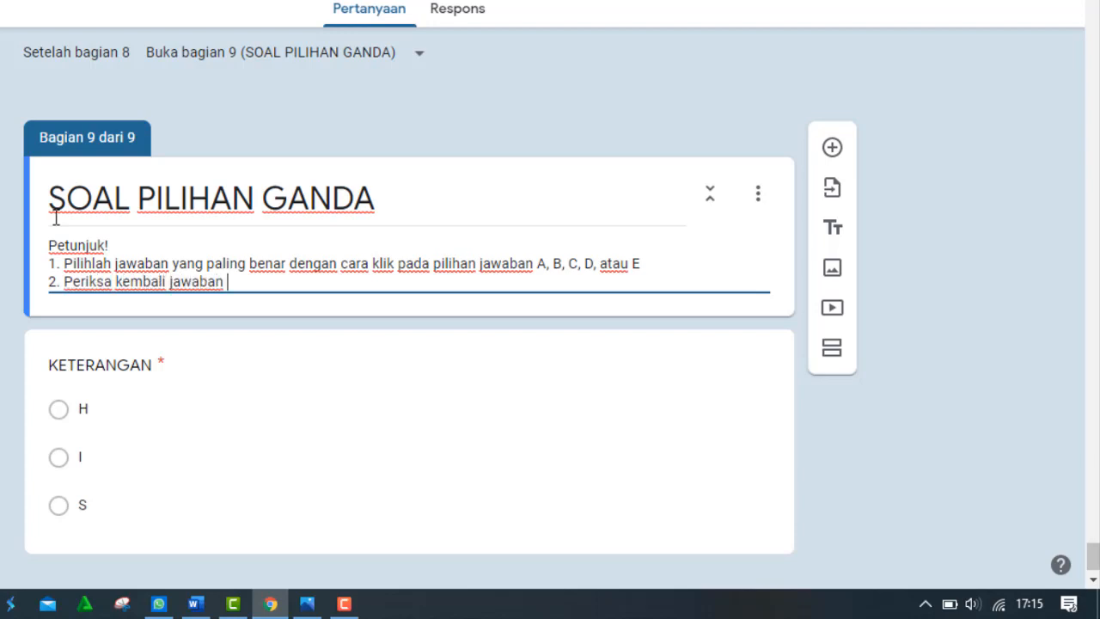
{"action": "type", "text": "kalian se"}
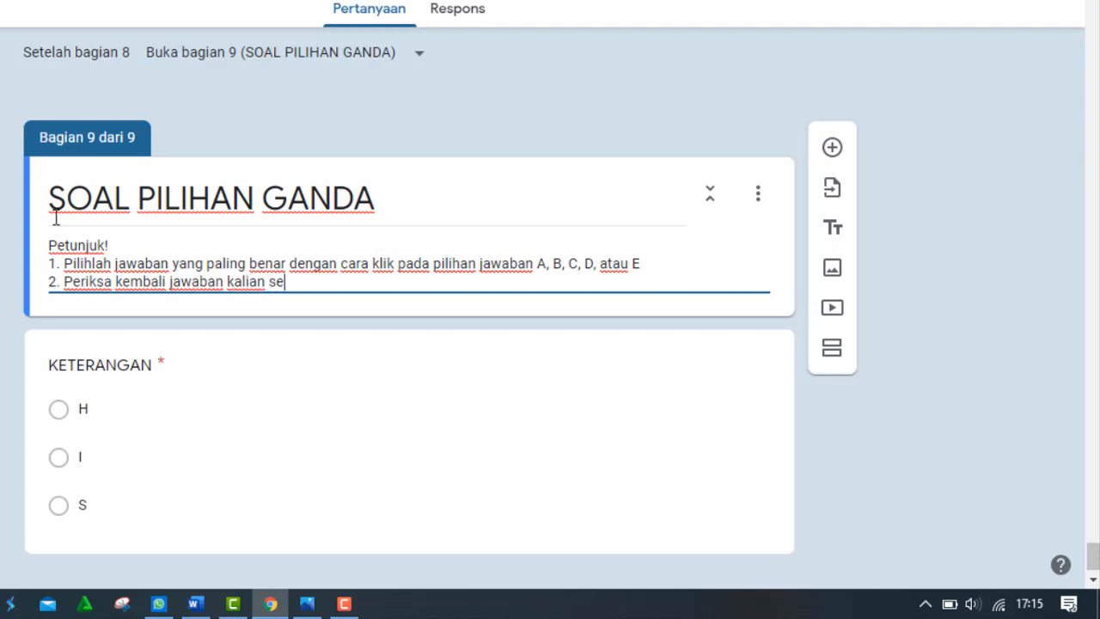
{"action": "type", "text": "bem"}
{"action": "key", "text": "BackSpace"}
{"action": "type", "text": "ljum"}
{"action": "key", "text": "BackSpace"}
{"action": "key", "text": "BackSpace"}
{"action": "type", "text": "um men"}
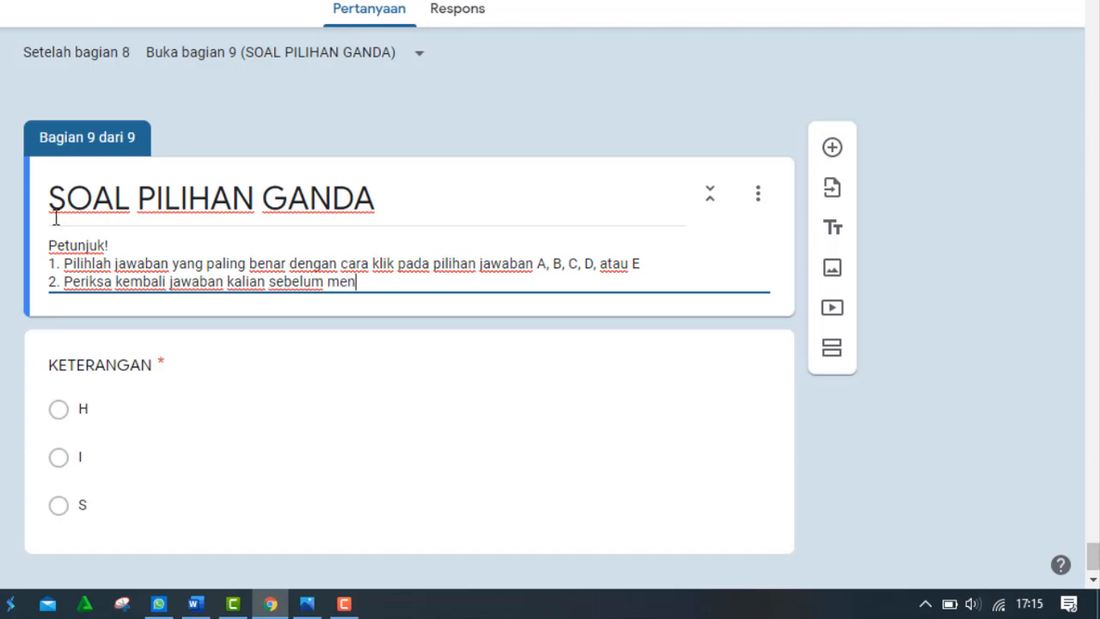
{"action": "type", "text": "girimkannya"}
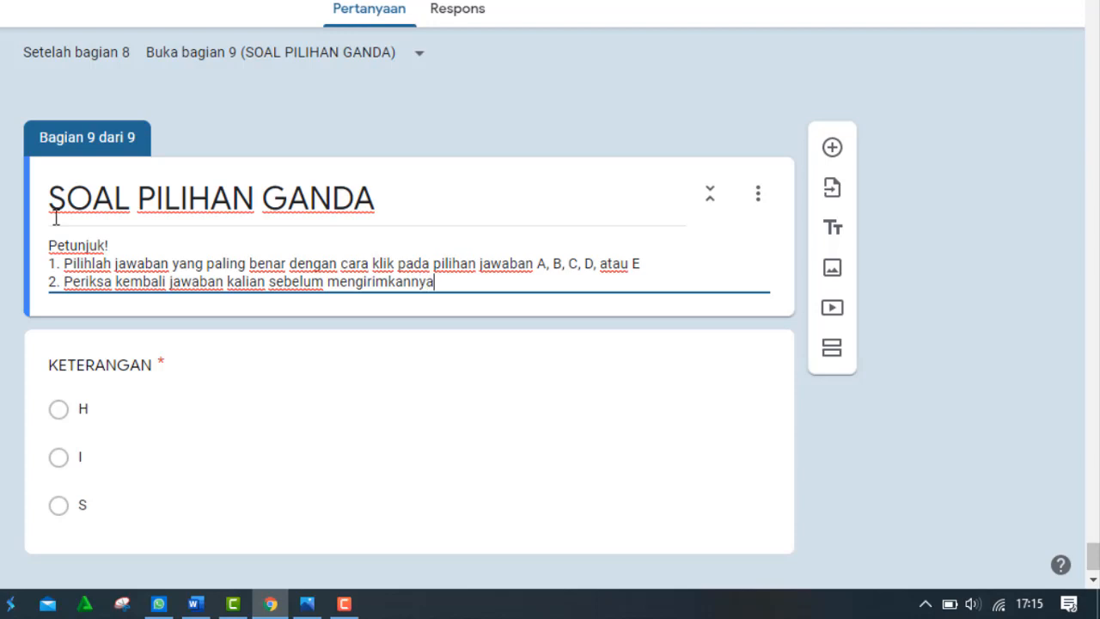
{"action": "type", "text": " kembali"}
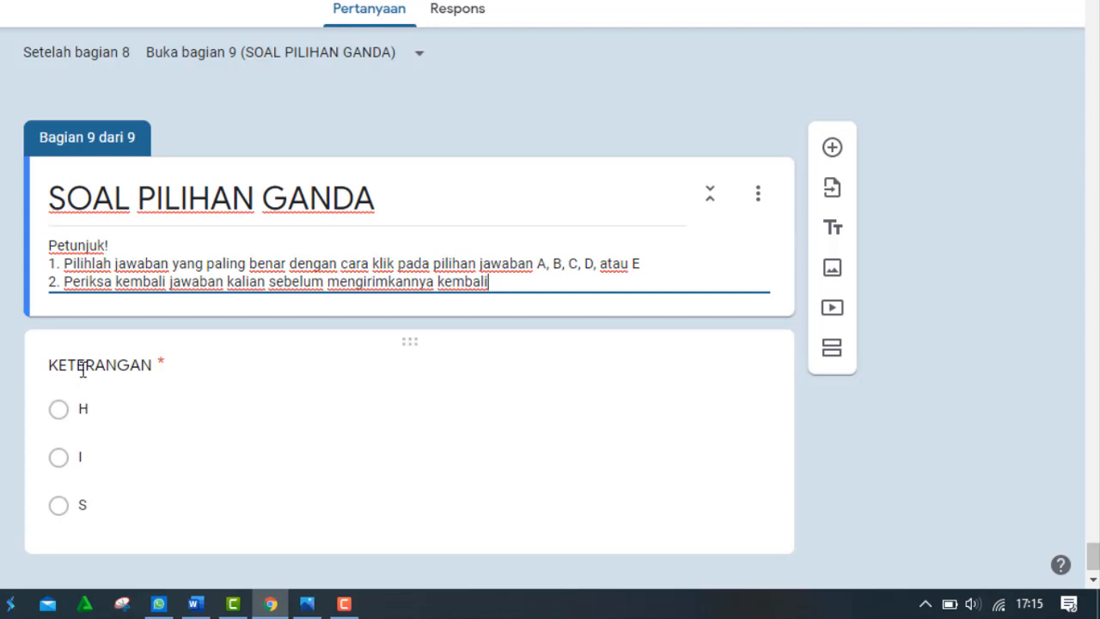
Replace the KETERANGAN question's title with the question number "1."
{"action": "left_click", "coordinate": [82, 368]}
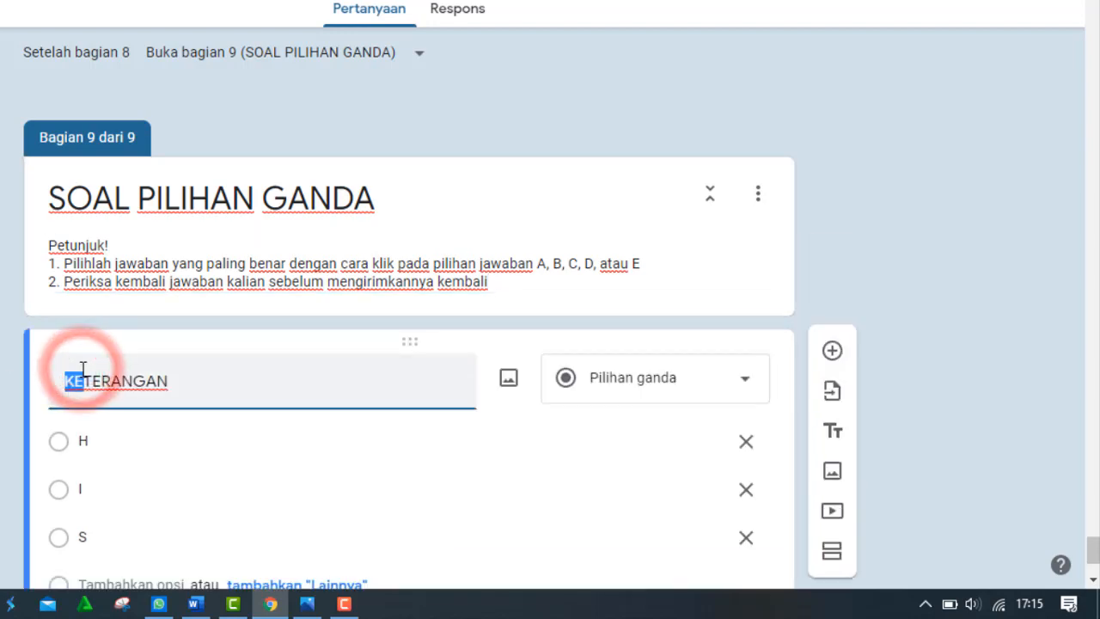
{"action": "type", "text": "1."}
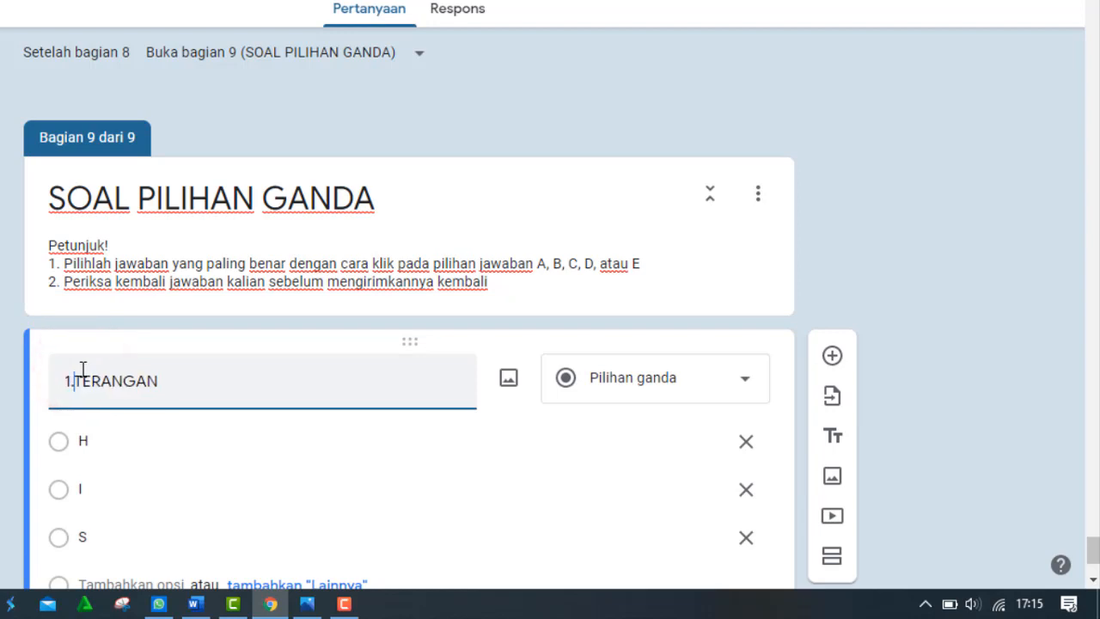
{"action": "double_click", "coordinate": [97, 381]}
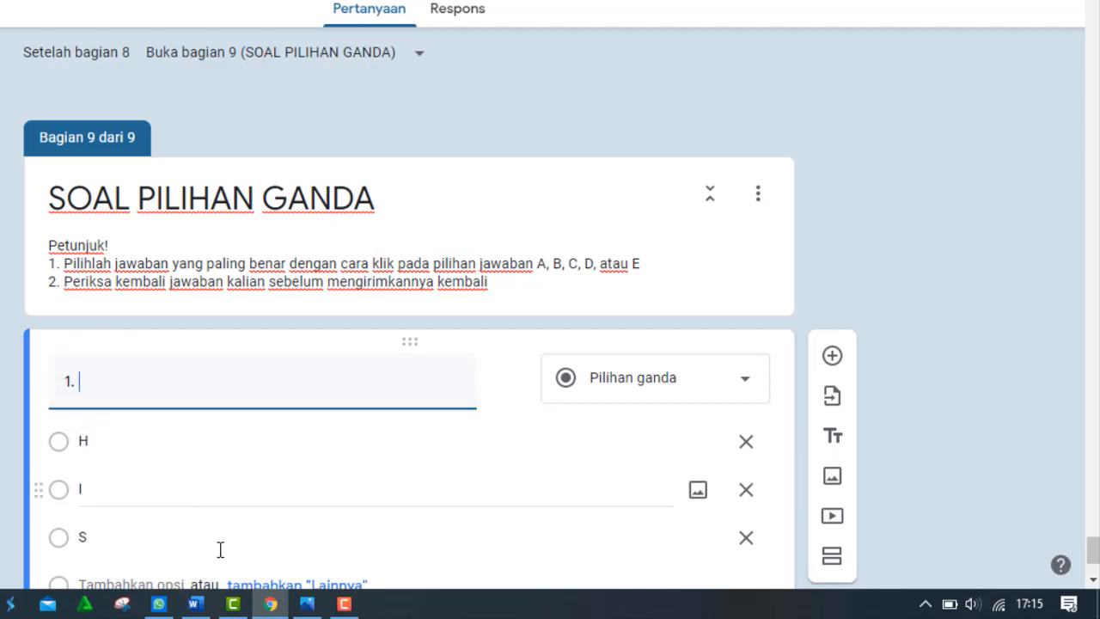
Copy "Data berat badan 50 warga Desa Mekar Sari" from the Word document into question 1's title in the form
{"action": "left_click", "coordinate": [197, 605]}
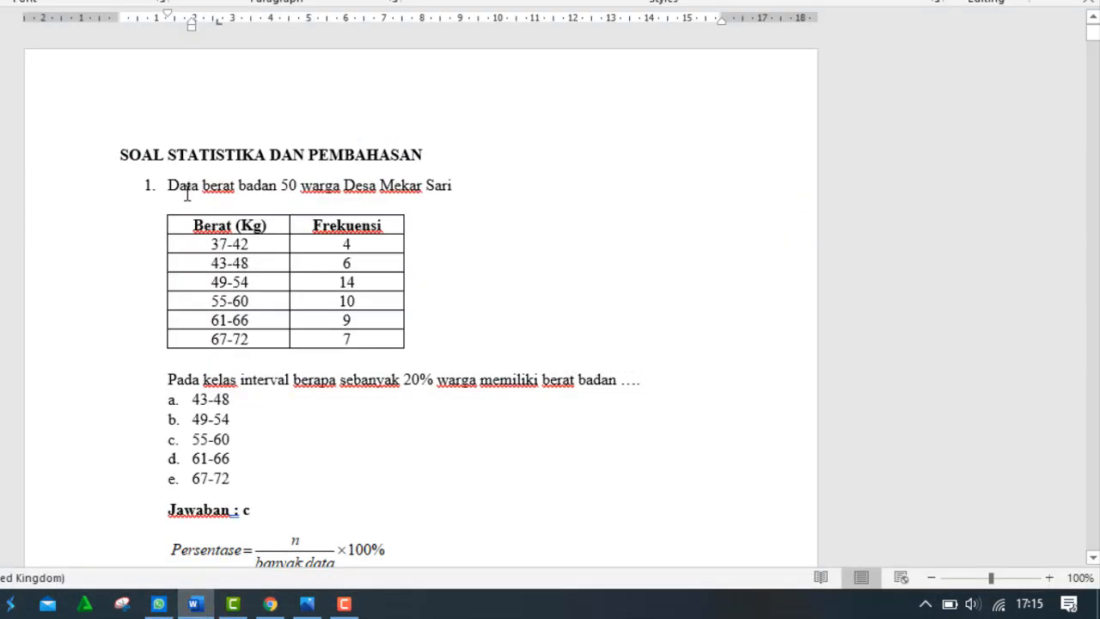
{"action": "left_click_drag", "start_coordinate": [169, 184], "coordinate": [445, 177]}
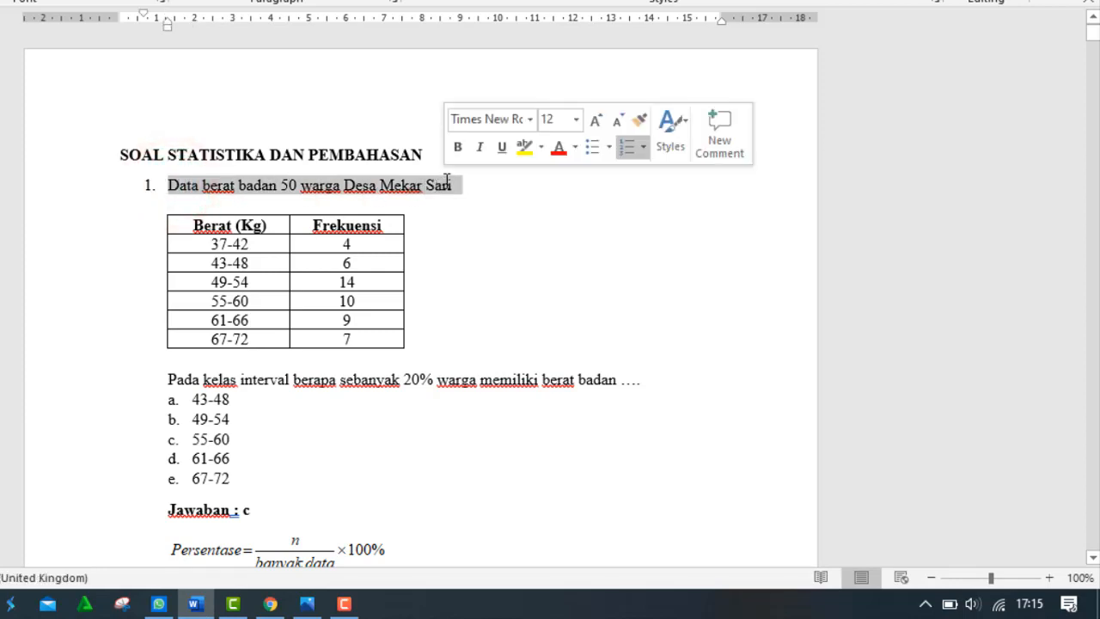
{"action": "left_click", "coordinate": [272, 605]}
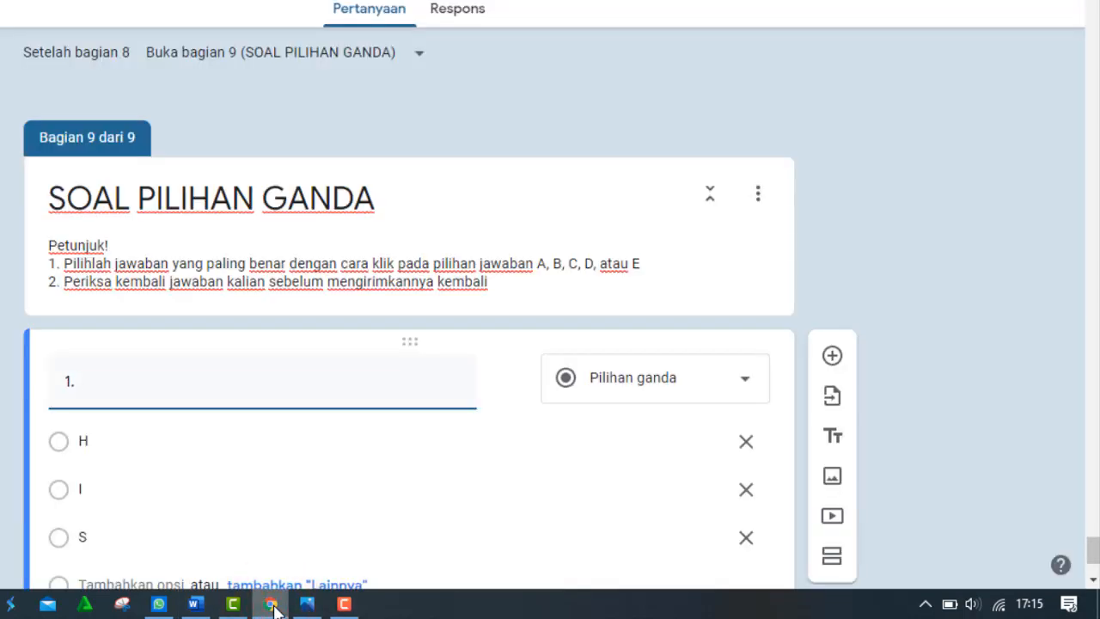
{"action": "type", "text": "1. Data berat badan 50 warga Desa Mekar Sari"}
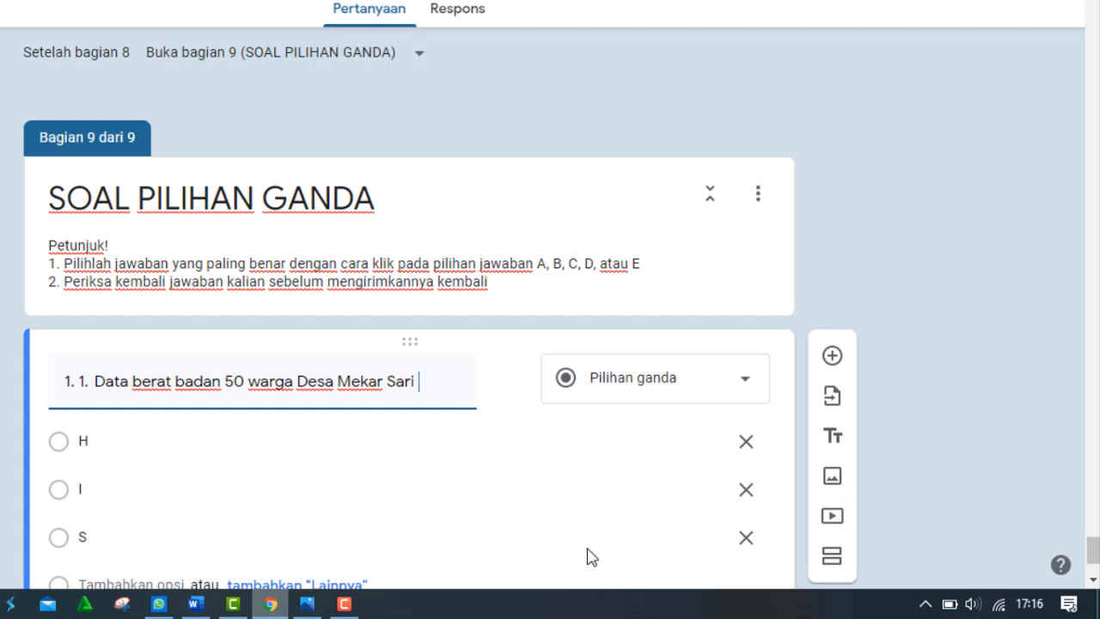
Insert the image file "SOAL 1 DAN 2" from the SOAL STATISTIK folder into question 1
{"action": "mouse_move", "coordinate": [510, 385]}
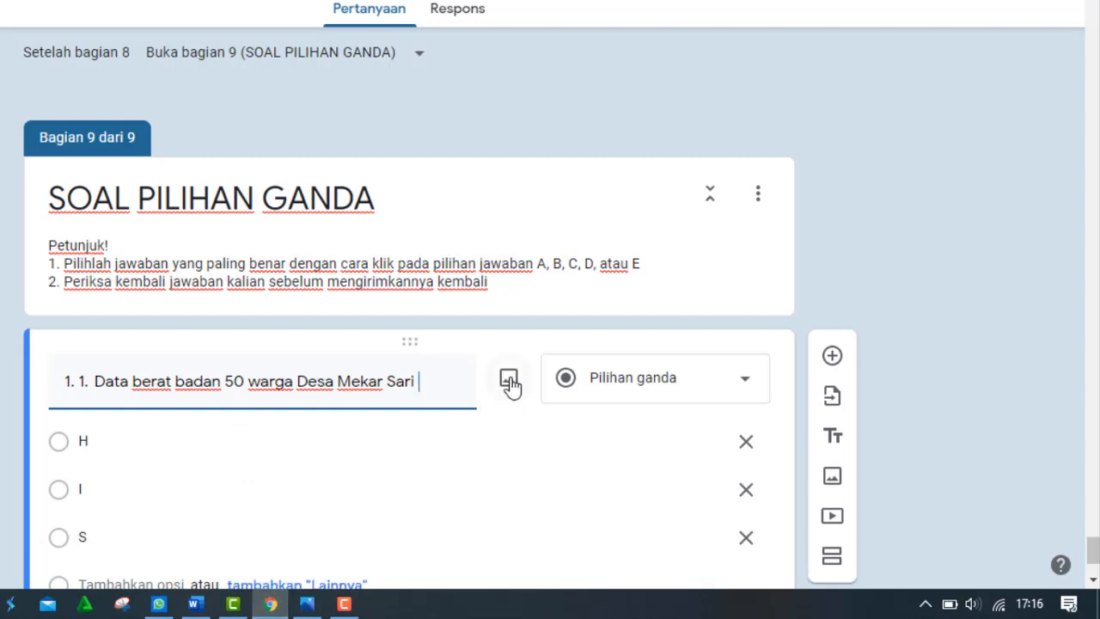
{"action": "left_click", "coordinate": [510, 384]}
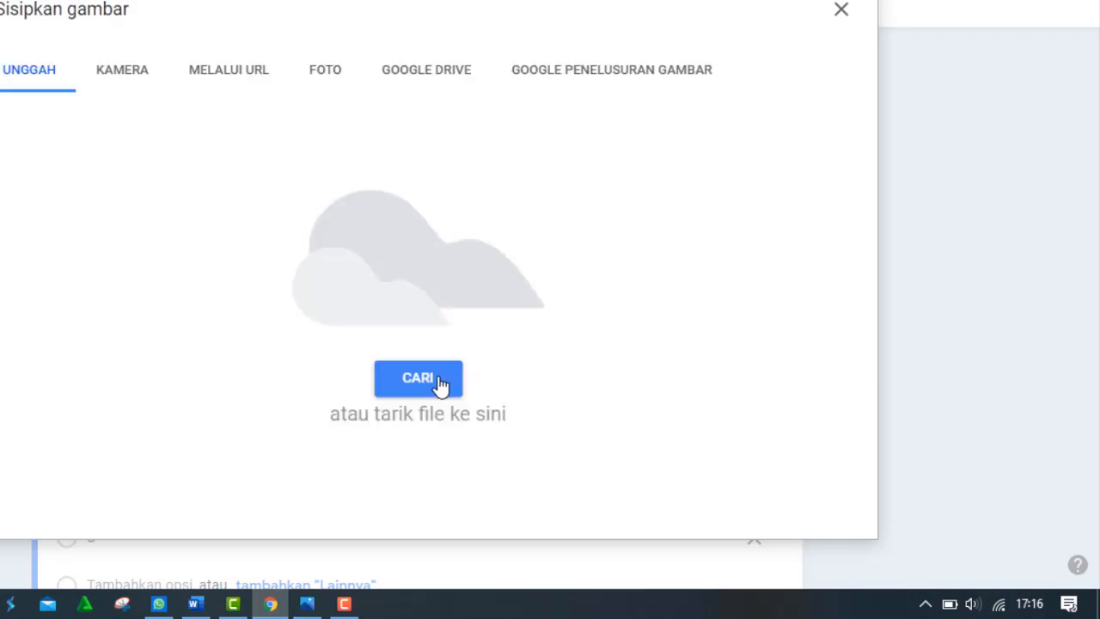
{"action": "left_click", "coordinate": [425, 379]}
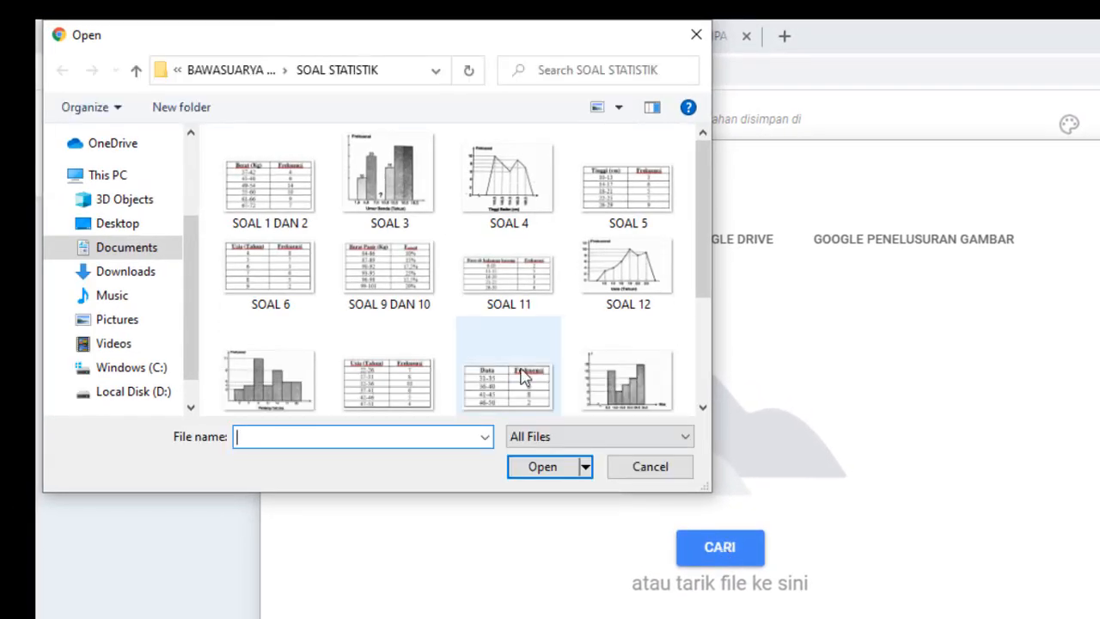
{"action": "left_click", "coordinate": [288, 217]}
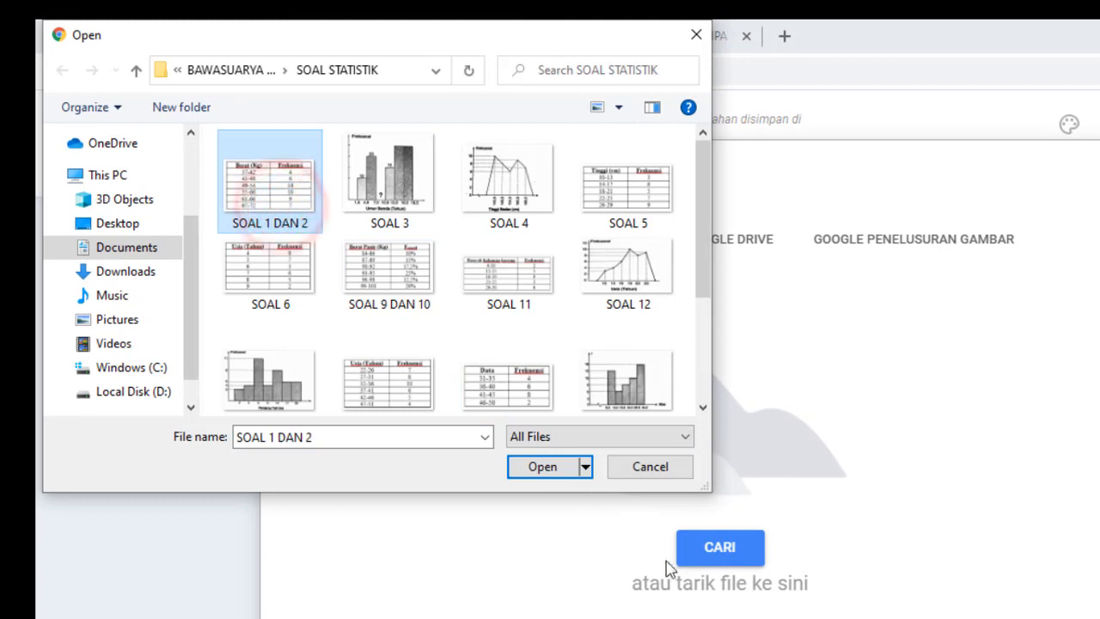
{"action": "left_click", "coordinate": [545, 467]}
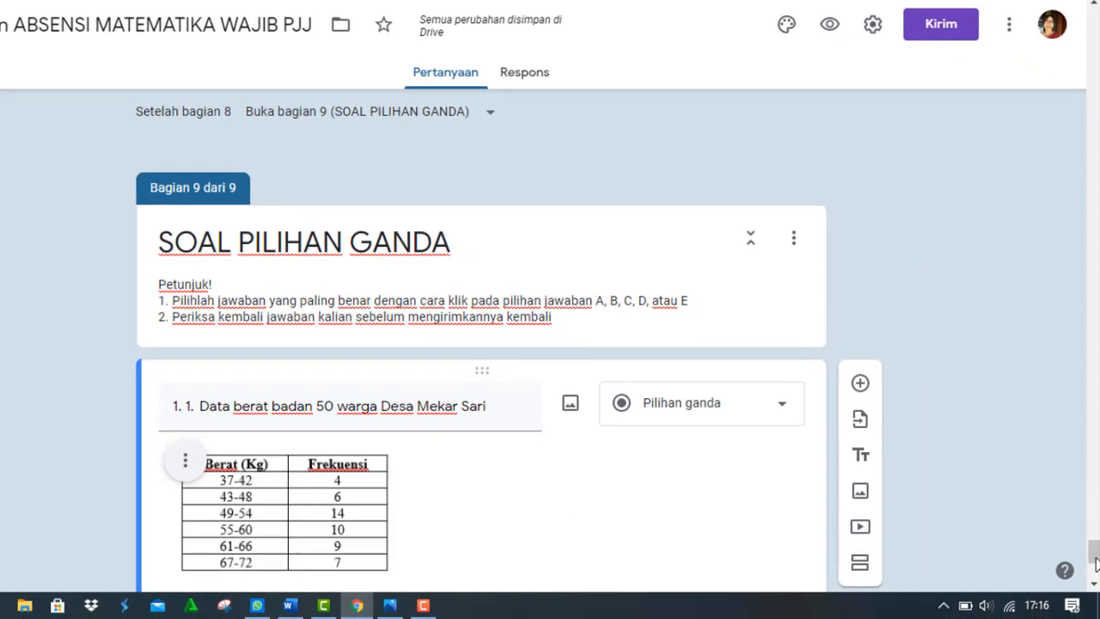
Copy "Pada kelas interval berapa sebanyak 20% warga memiliki berat badan ...." from the Word document and append it to question 1's title after a period
{"action": "scroll", "coordinate": [1094, 584], "scroll_direction": "down", "scroll_amount": 3}
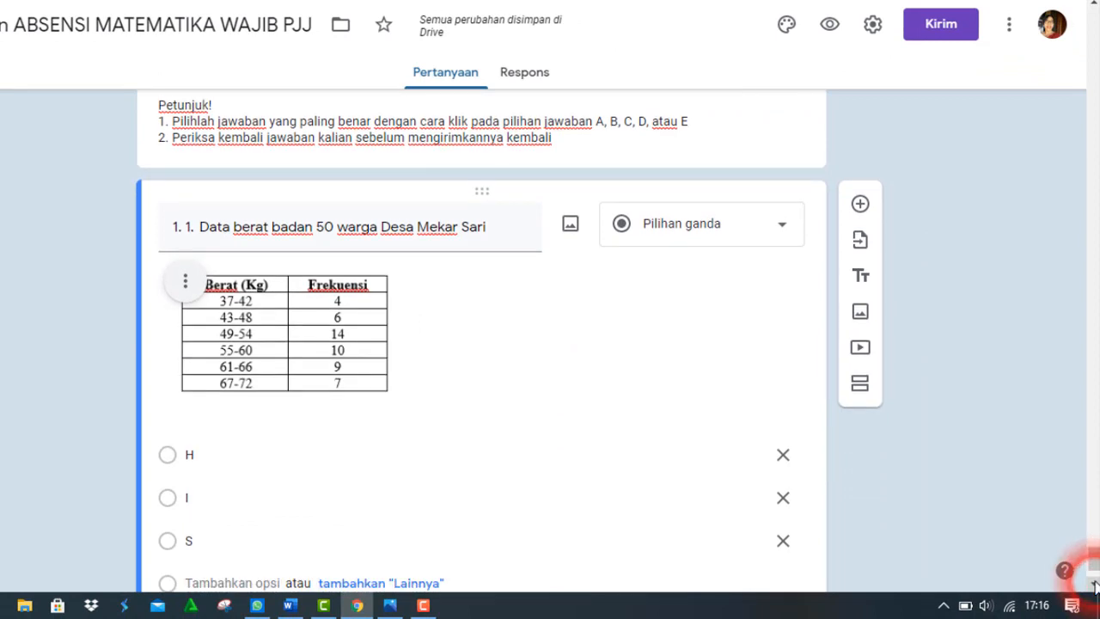
{"action": "triple_click", "coordinate": [493, 229]}
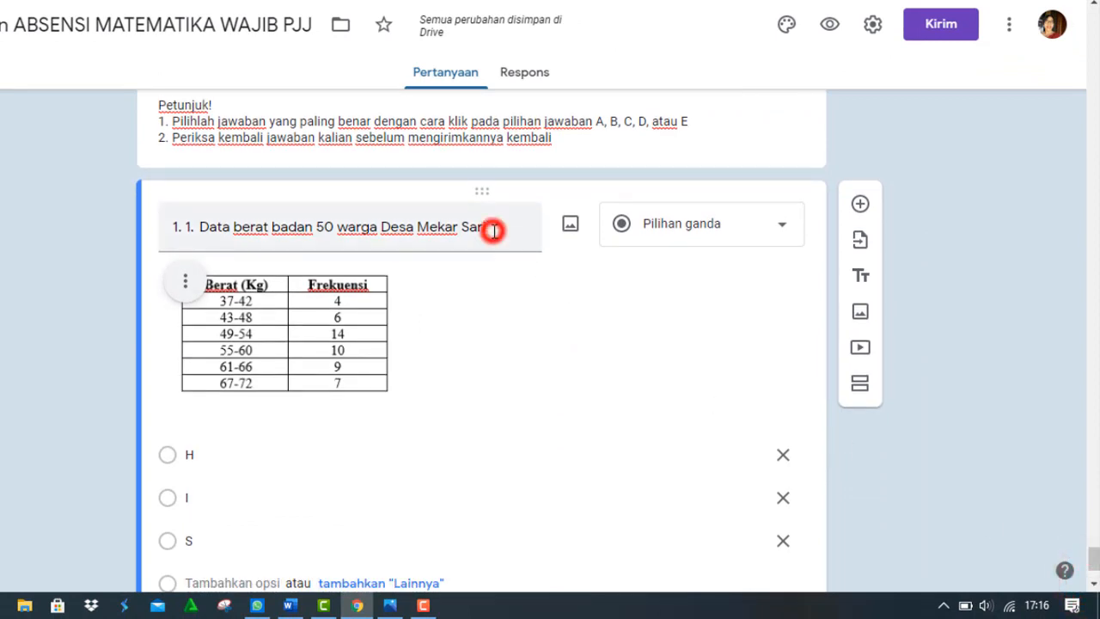
{"action": "left_click", "coordinate": [495, 231]}
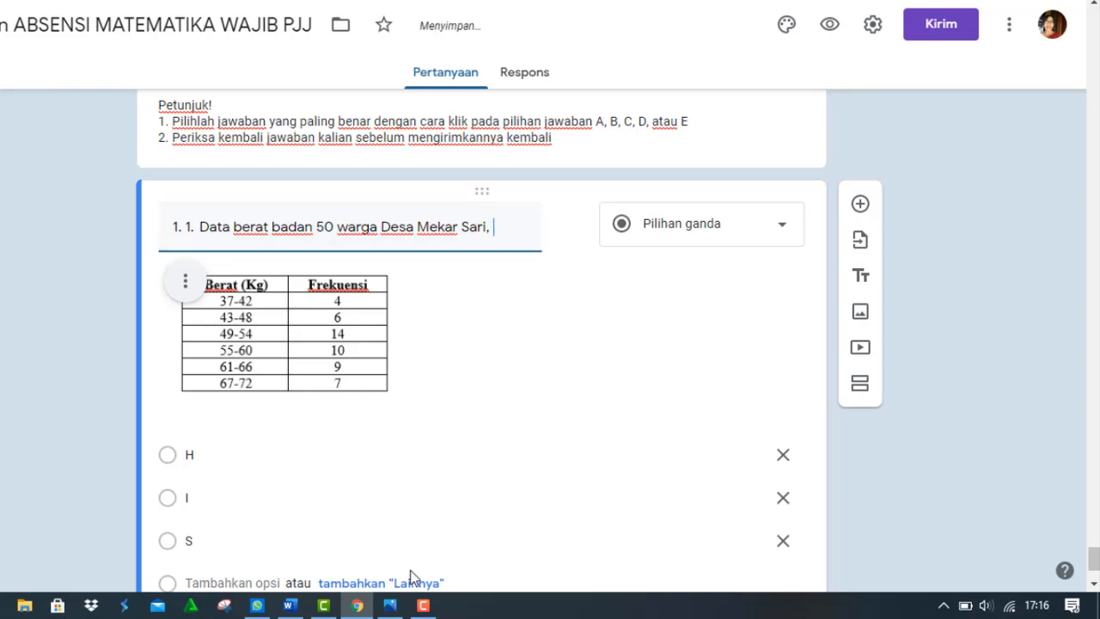
{"action": "left_click", "coordinate": [357, 607]}
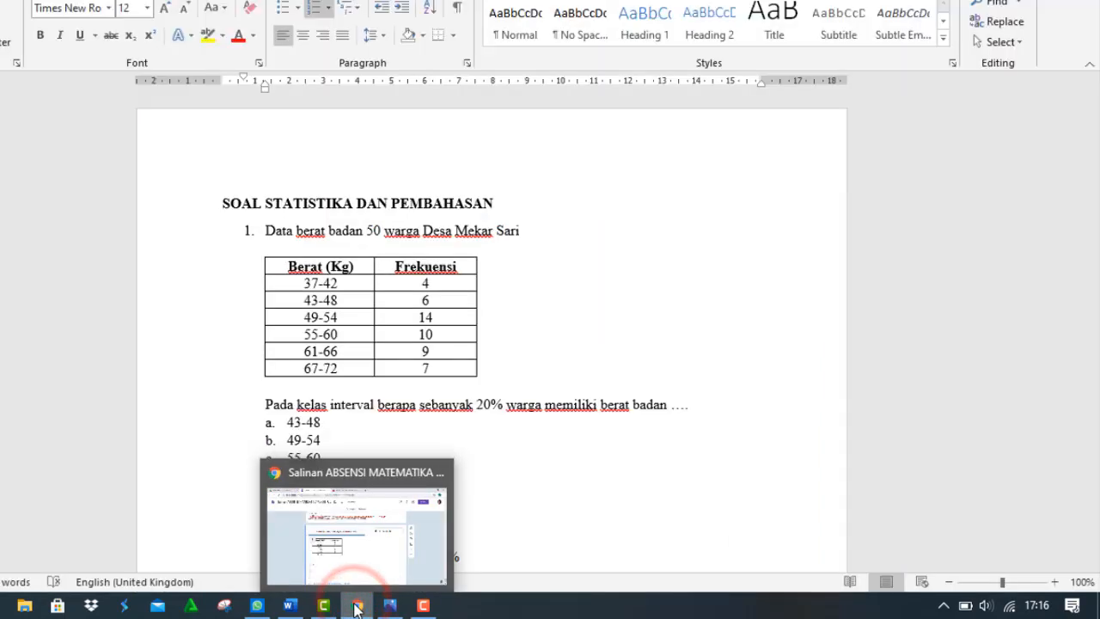
{"action": "left_click", "coordinate": [266, 404]}
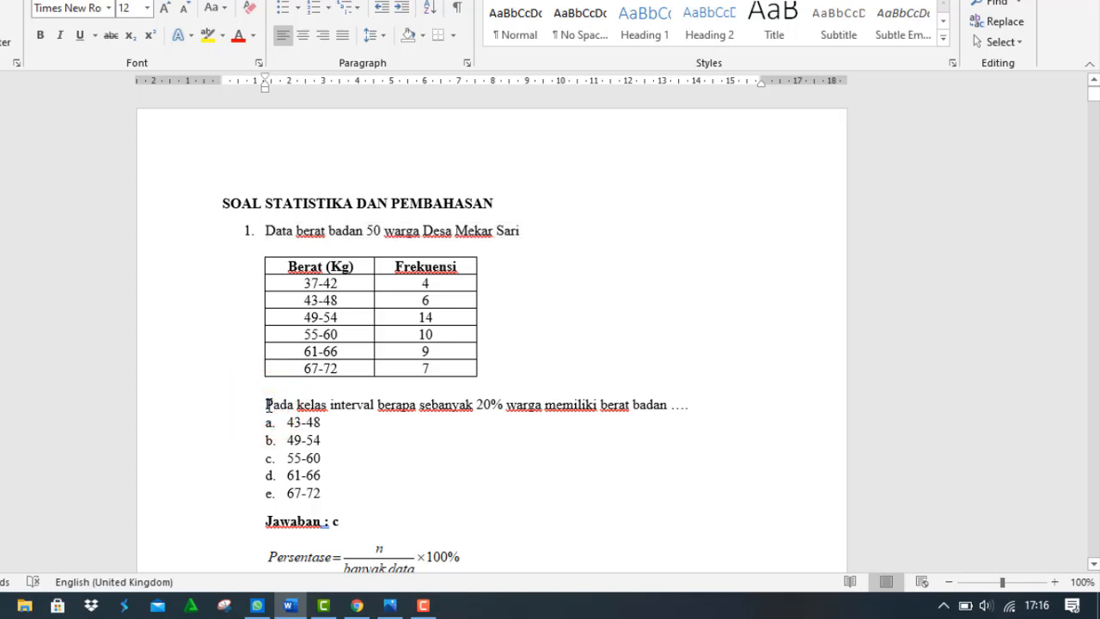
{"action": "key", "text": "shift+End"}
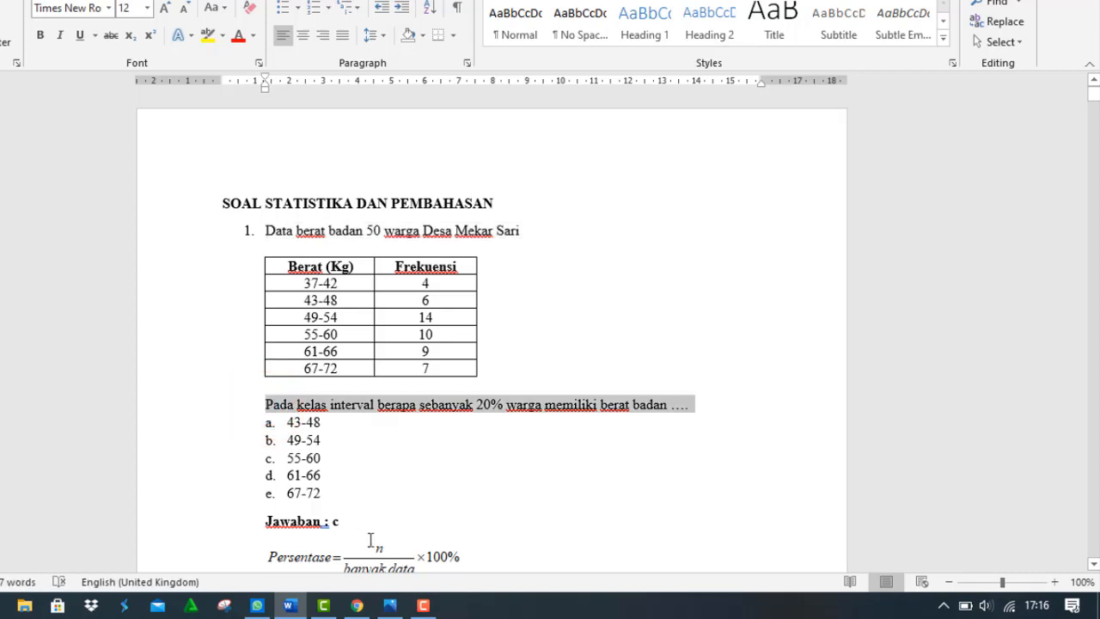
{"action": "left_click", "coordinate": [358, 606]}
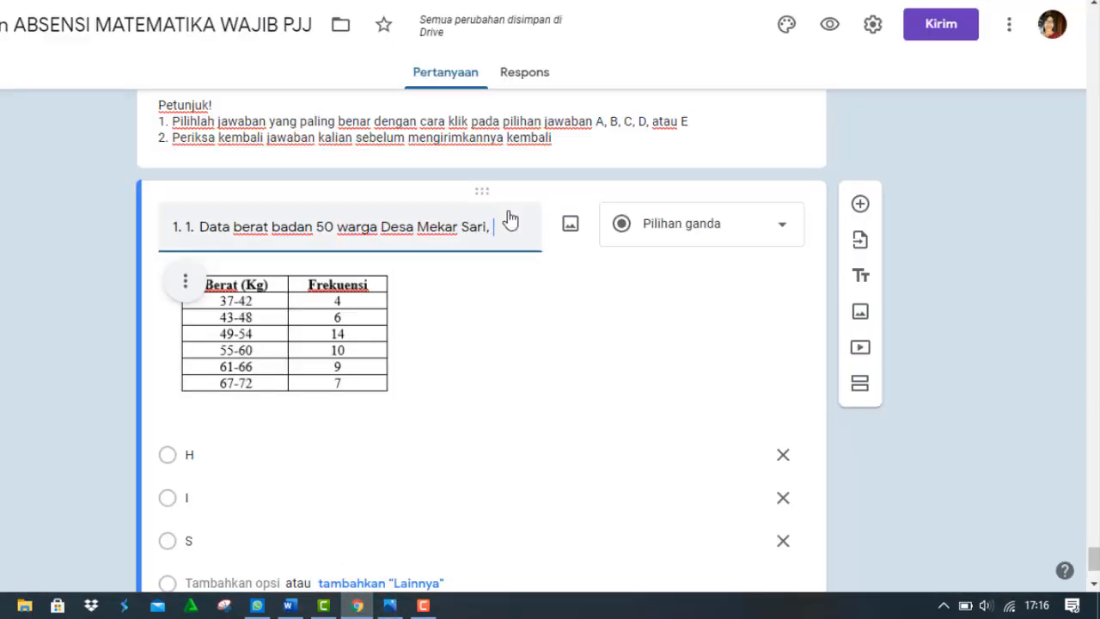
{"action": "type", "text": "."}
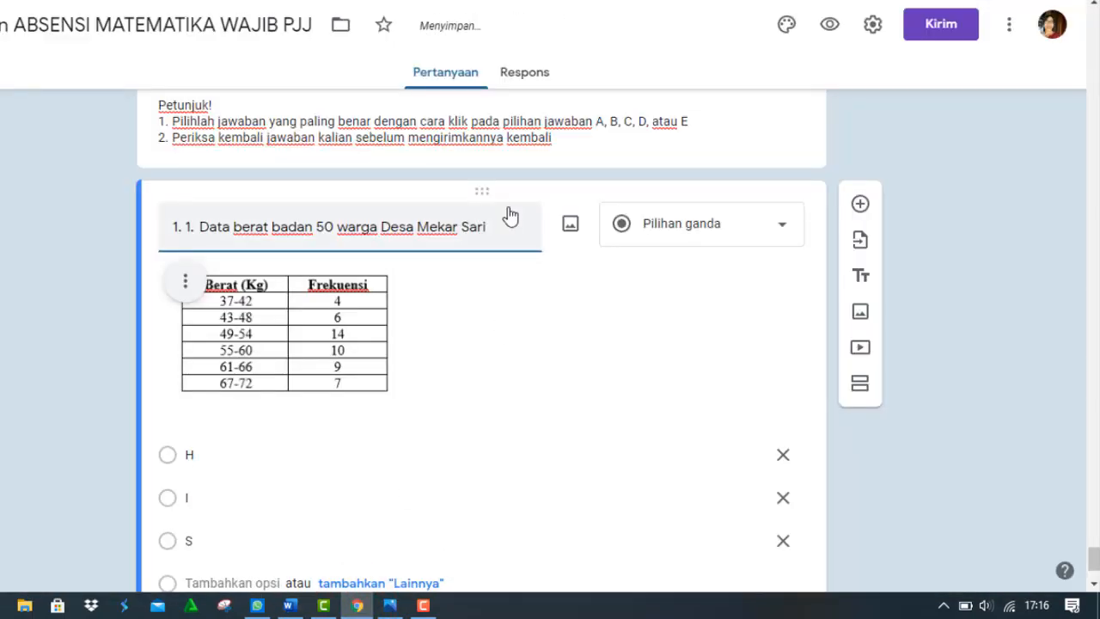
{"action": "type", "text": "Pada kelas interval berapa sebanyak 20% warga memiliki berat badan ...."}
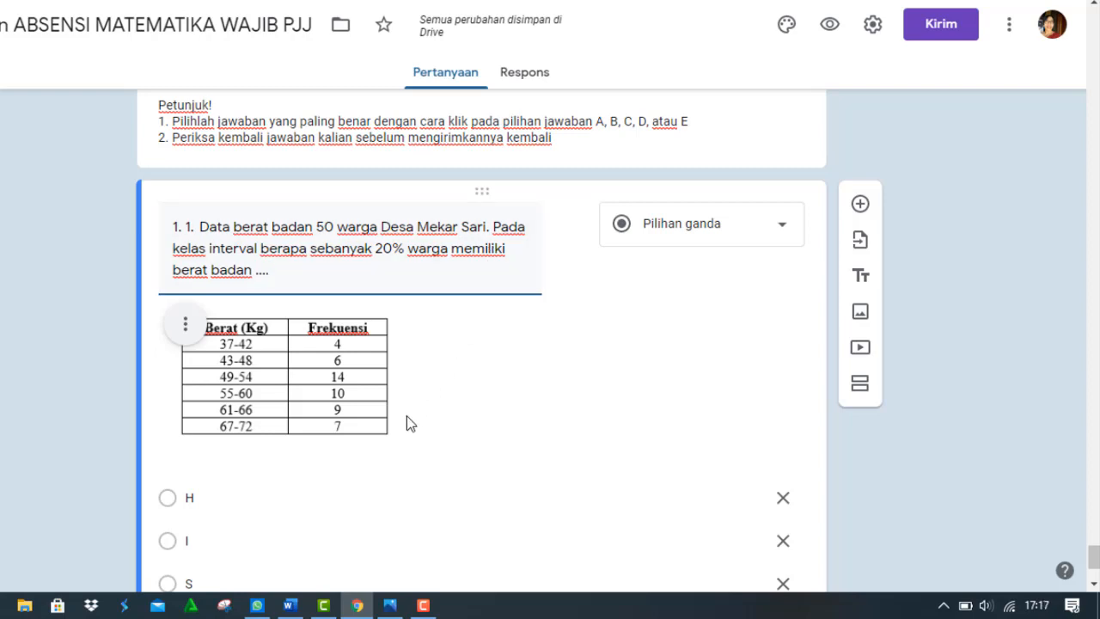
Delete the answer options H and I from question 1
{"action": "left_click", "coordinate": [198, 494]}
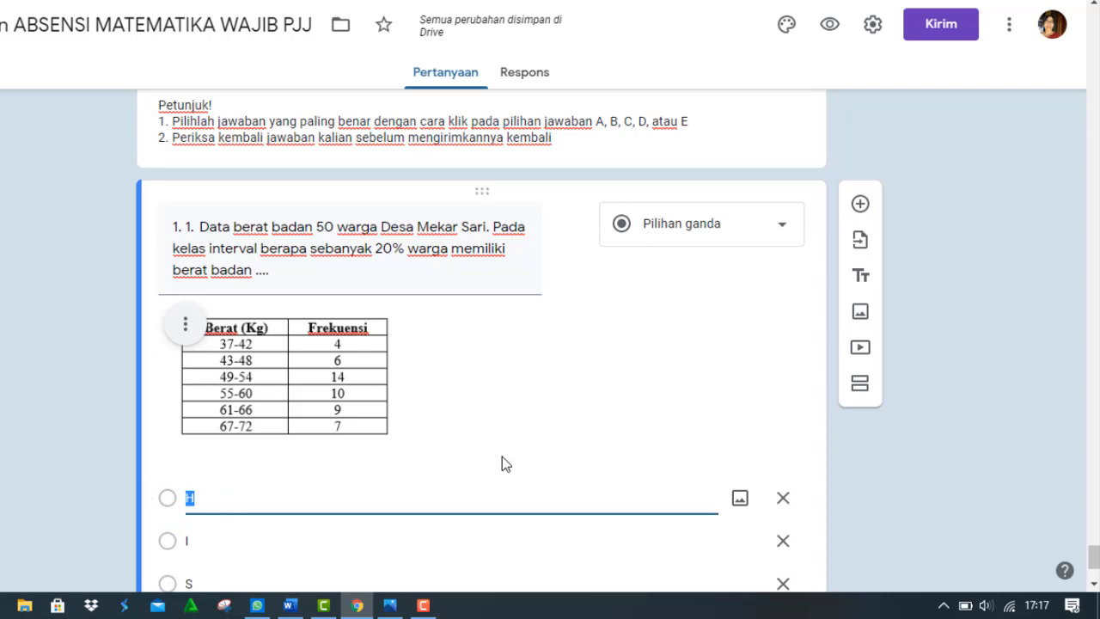
{"action": "left_click", "coordinate": [783, 498]}
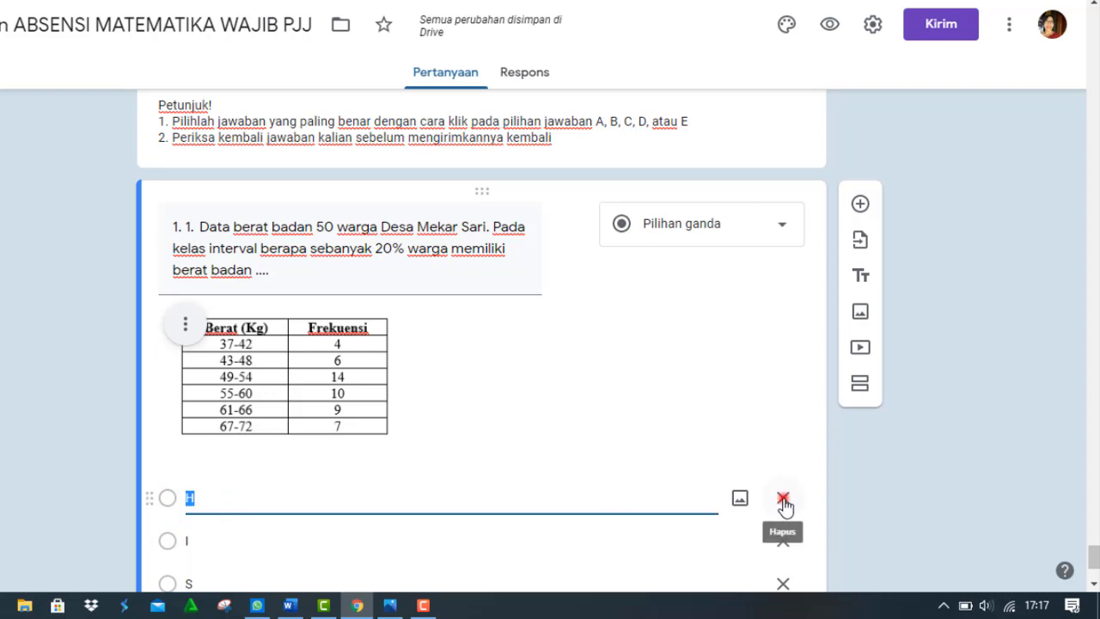
{"action": "left_click", "coordinate": [784, 499]}
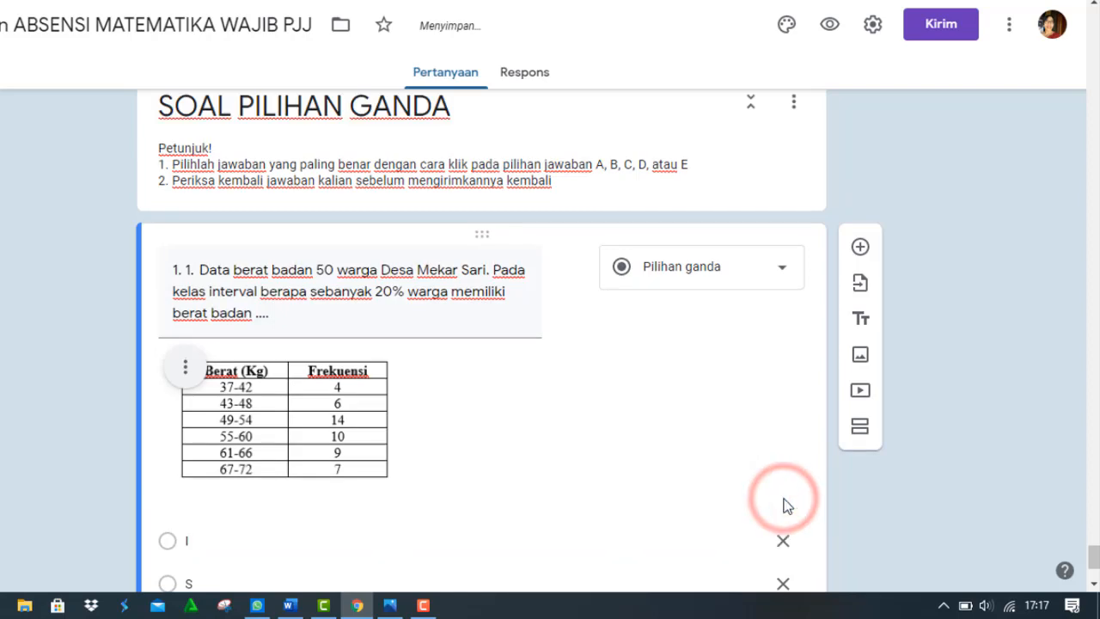
{"action": "left_click", "coordinate": [784, 541]}
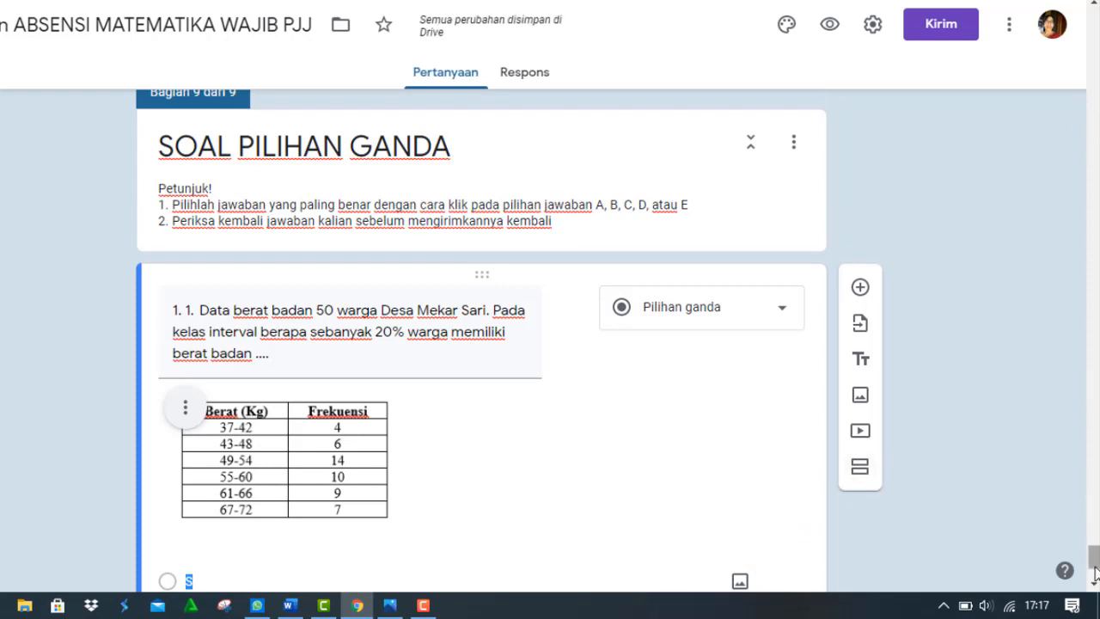
Replace option S with the five options copied from the Word document: a. 43-48, b. 49-54, c. 55-60, d. 61-66, e. 67-72
{"action": "scroll", "coordinate": [1095, 574], "scroll_direction": "down", "scroll_amount": 2}
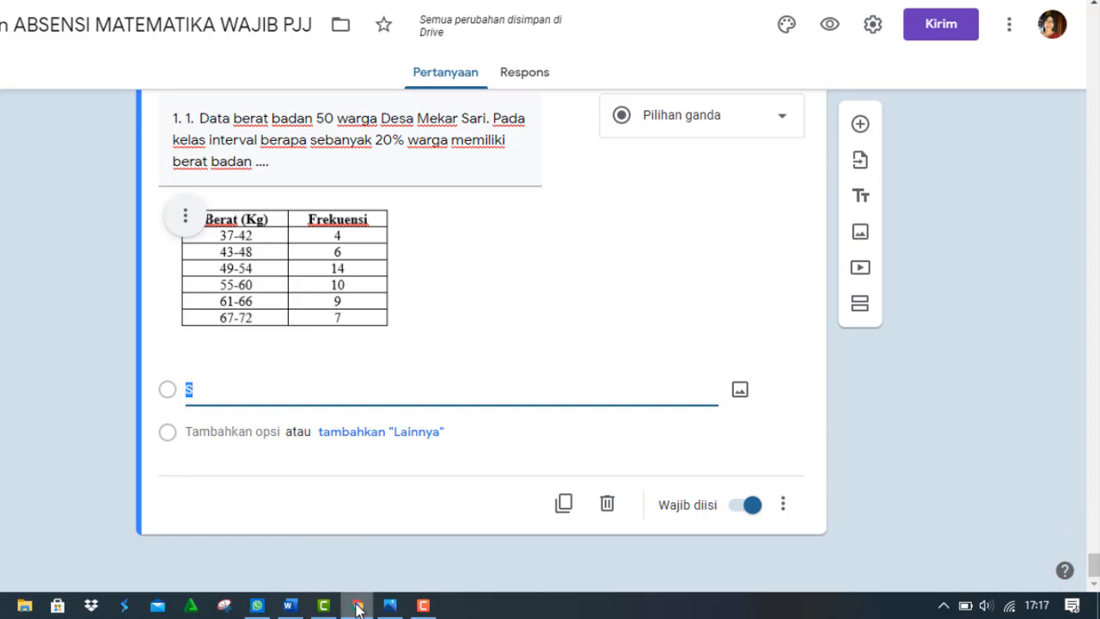
{"action": "left_click", "coordinate": [287, 606]}
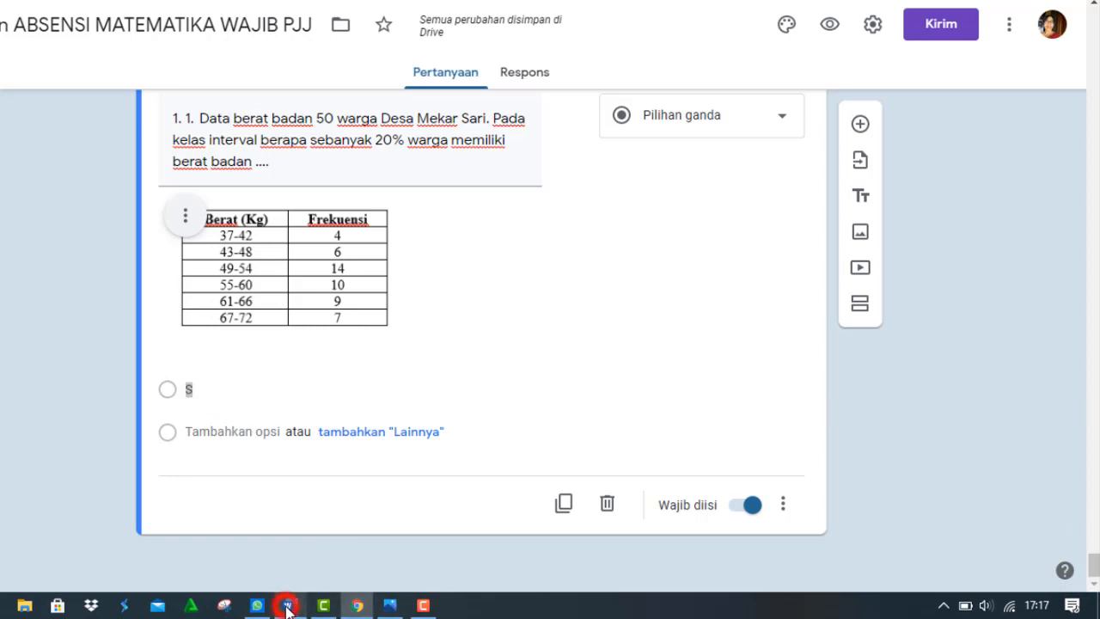
{"action": "left_click", "coordinate": [263, 425]}
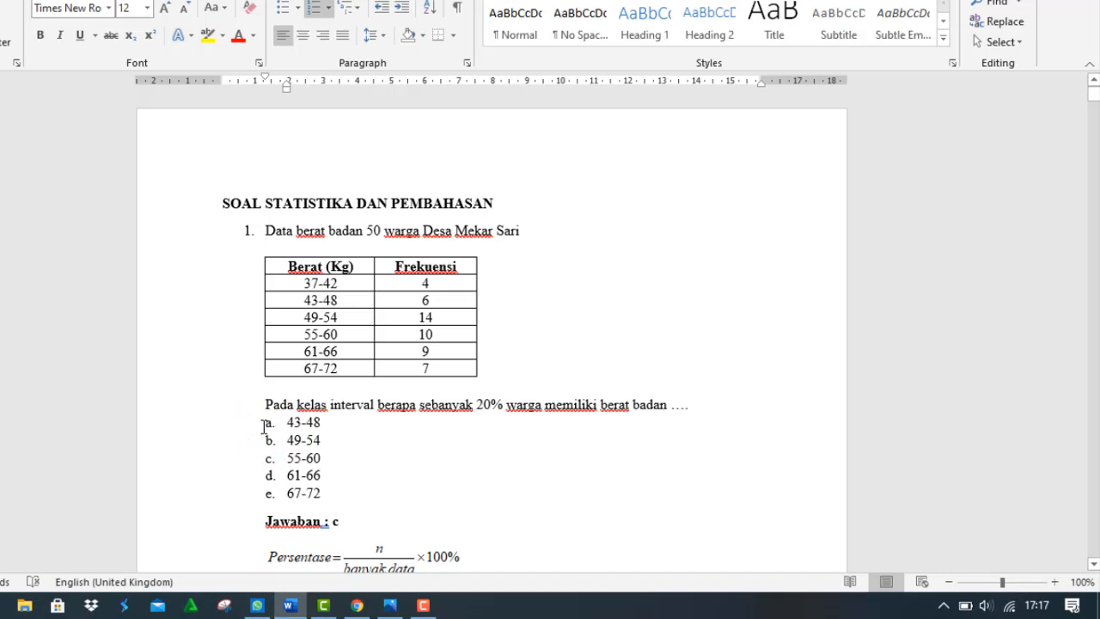
{"action": "key", "text": "shift+Down"}
{"action": "key", "text": "shift+Down"}
{"action": "key", "text": "shift+Down"}
{"action": "key", "text": "shift+Down"}
{"action": "key", "text": "shift+Down"}
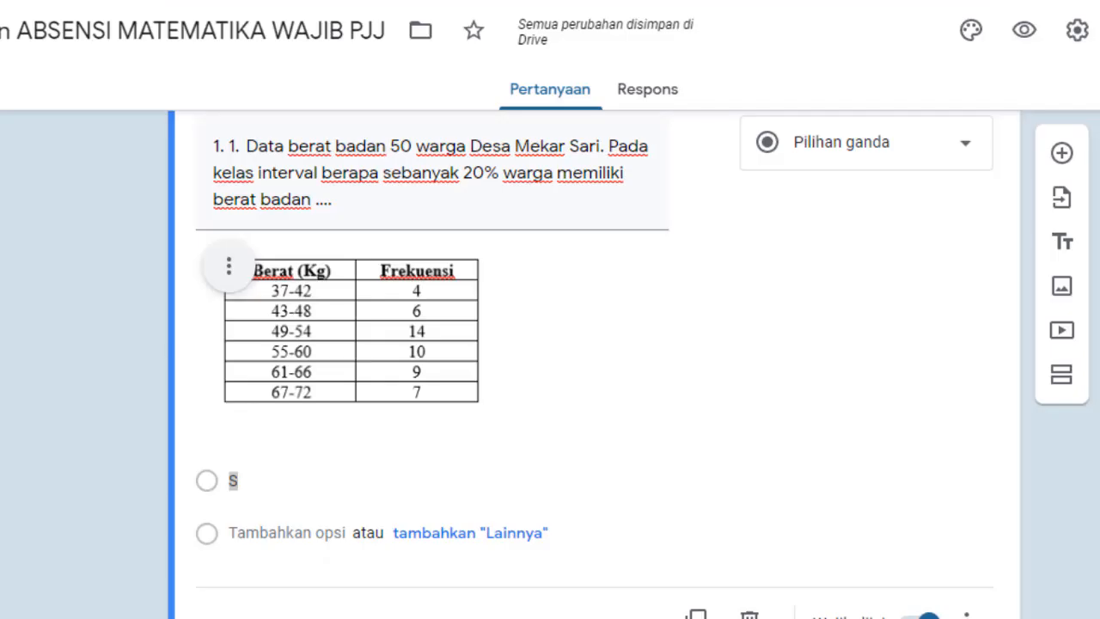
{"action": "left_click", "coordinate": [495, 490]}
{"action": "type", "text": "A. a. 43-48"}
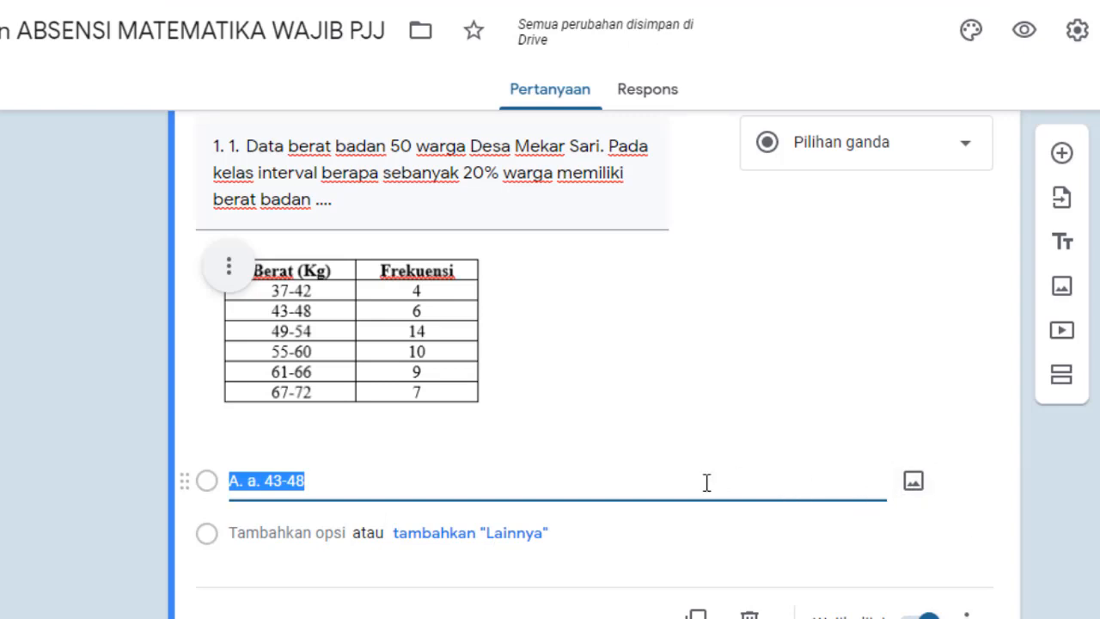
{"action": "key", "text": "ctrl+v"}
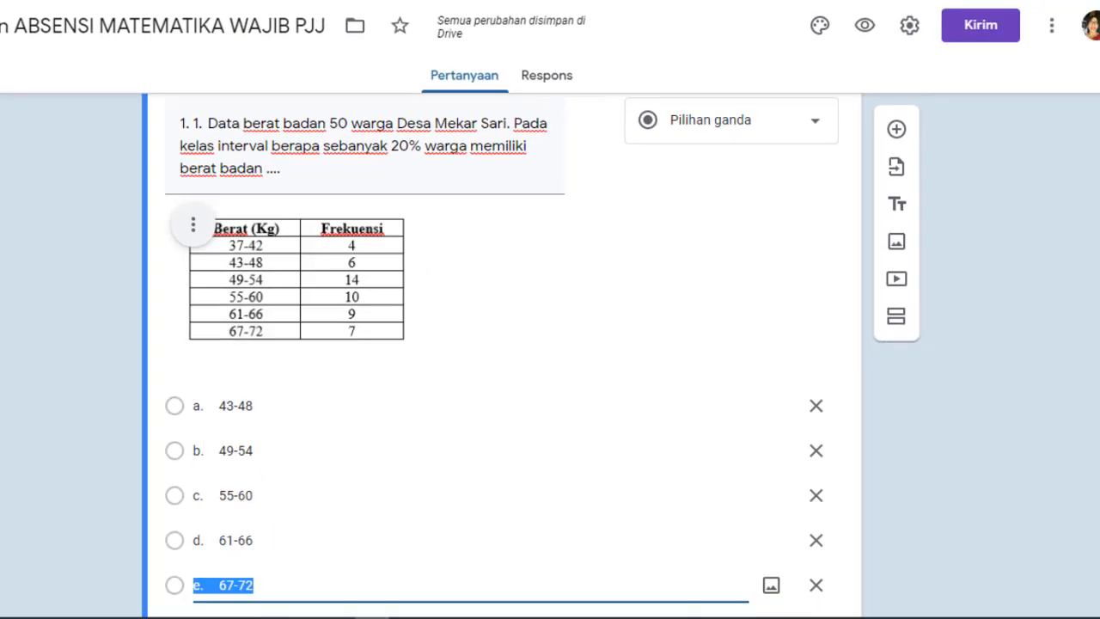
Change the answer letters in the first instruction of the section description to lowercase: "a, b, c, d, atau e"
{"action": "left_click_drag", "start_coordinate": [1095, 563], "coordinate": [1095, 550]}
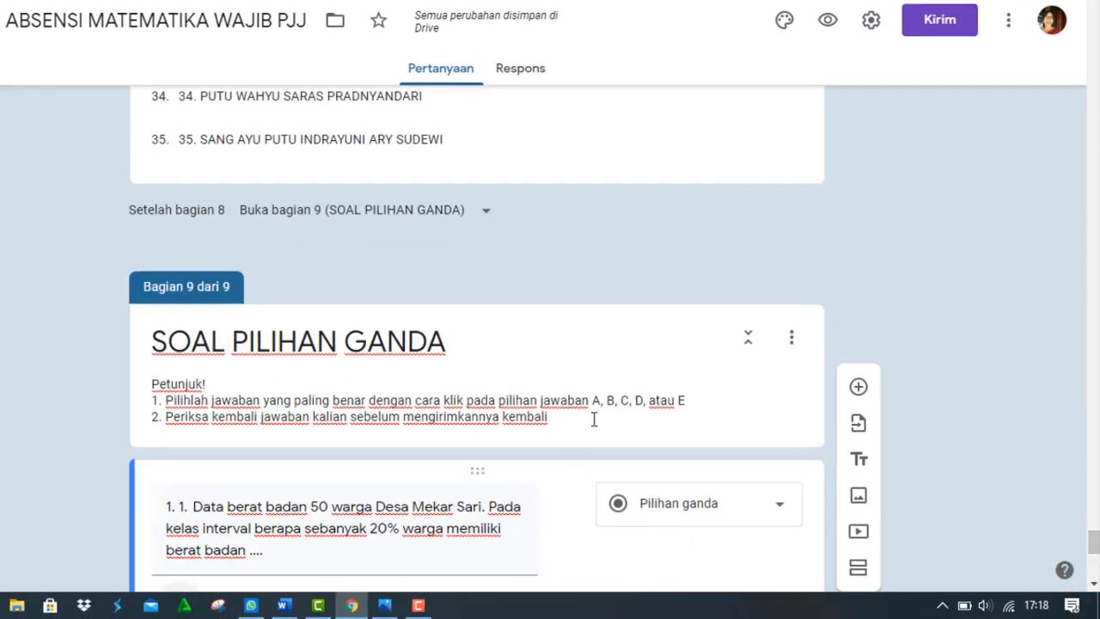
{"action": "left_click", "coordinate": [534, 374]}
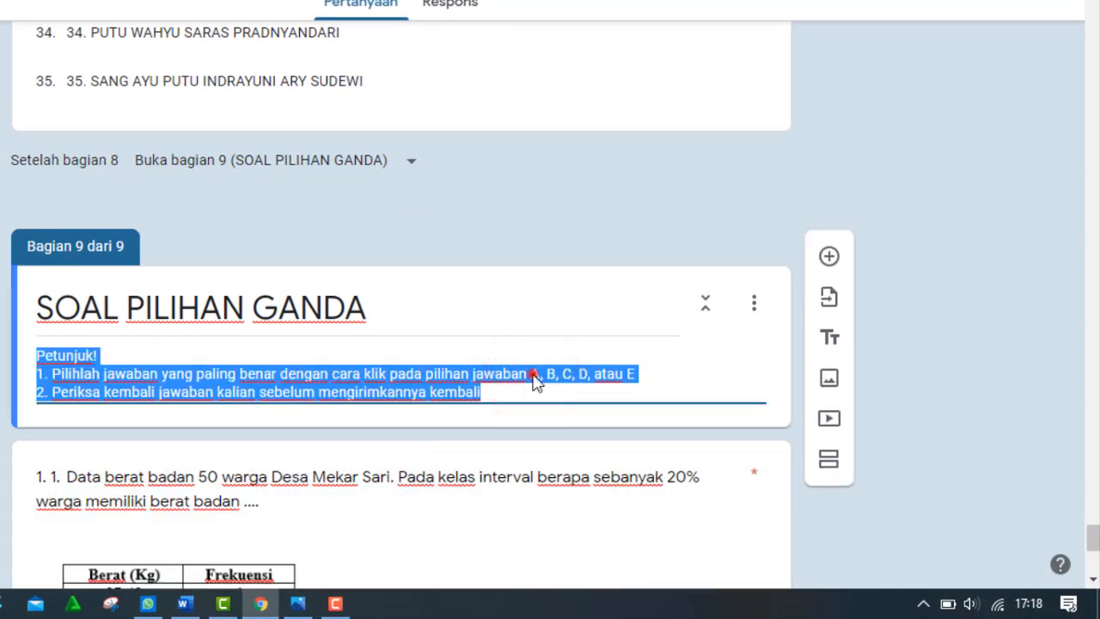
{"action": "double_click", "coordinate": [533, 374]}
{"action": "type", "text": "a"}
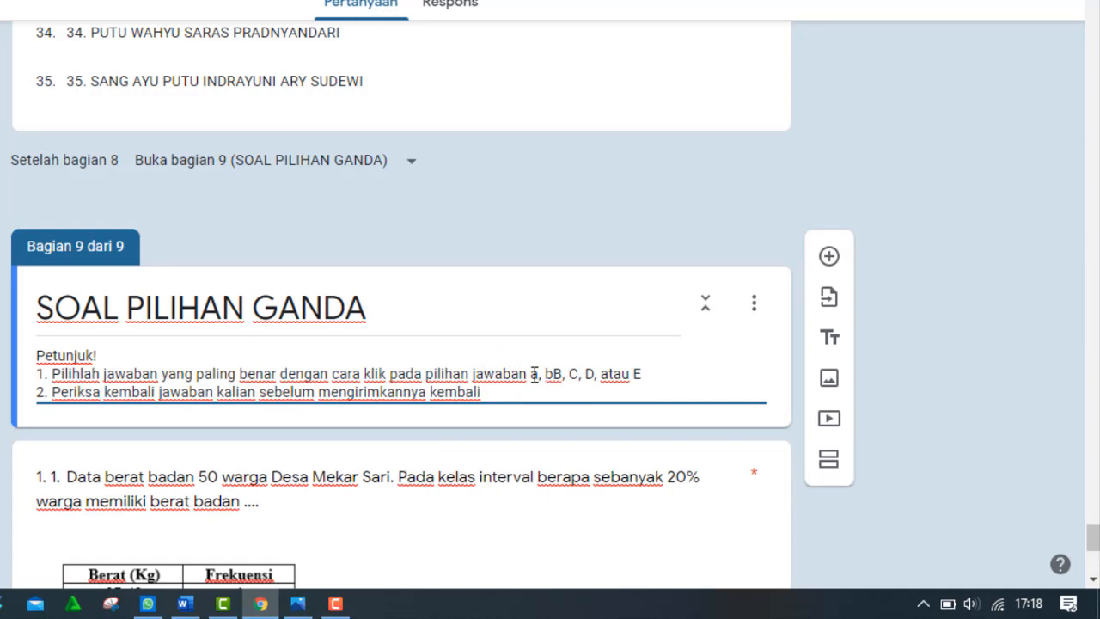
{"action": "key", "text": "BackSpace"}
{"action": "key", "text": "BackSpace"}
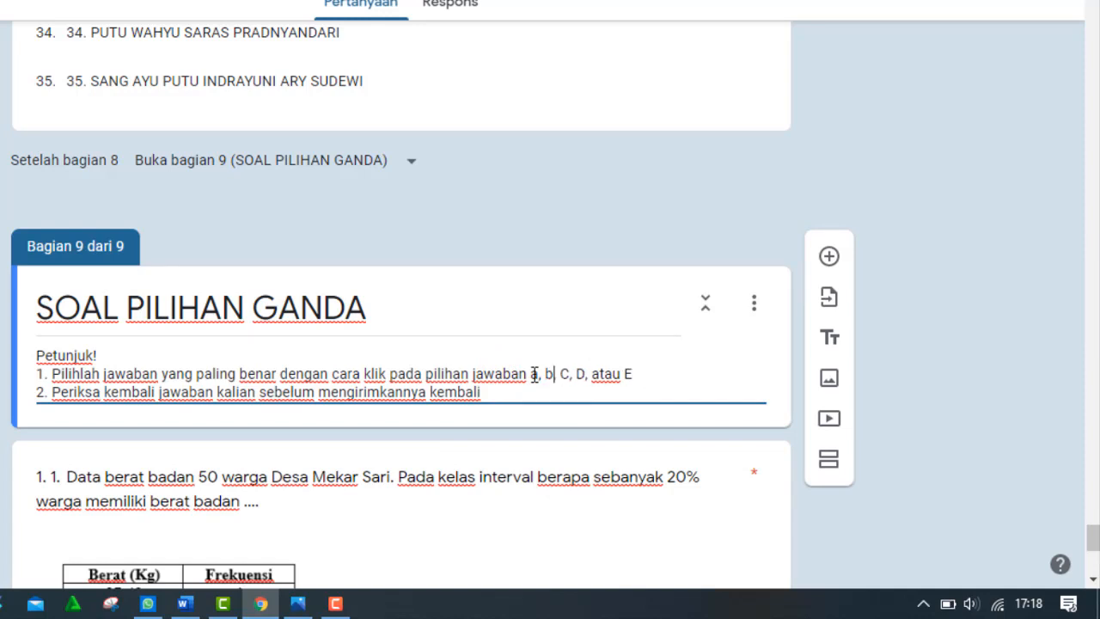
{"action": "key", "text": "BackSpace"}
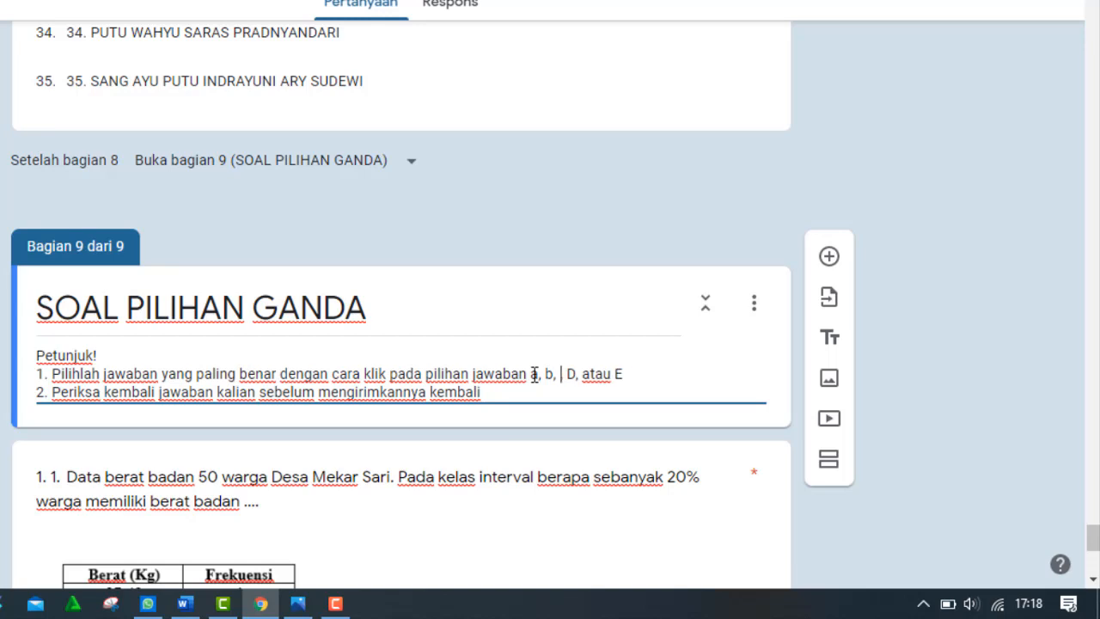
{"action": "type", "text": "c"}
{"action": "key", "text": "Delete"}
{"action": "type", "text": "d"}
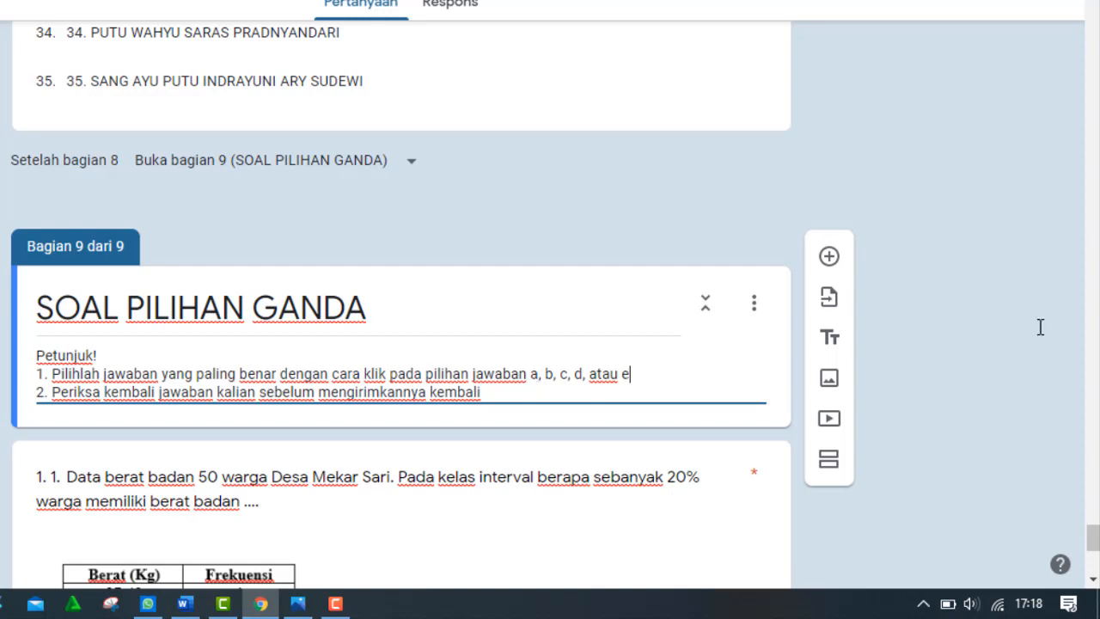
{"action": "left_click", "coordinate": [1093, 581]}
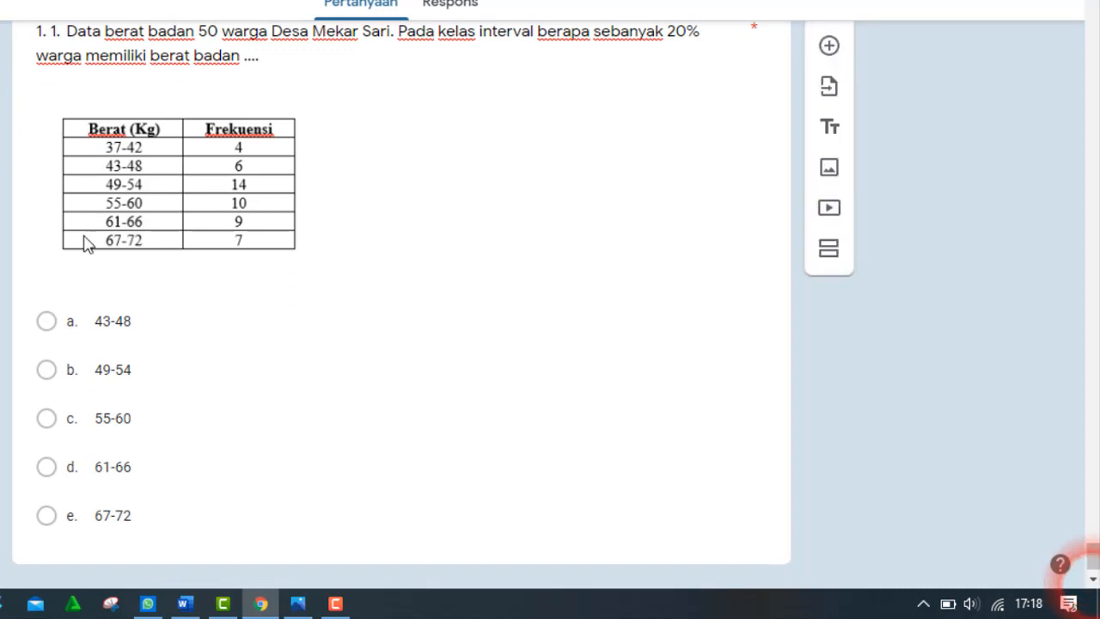
Remove the duplicated "1." from question 1's title and add a new multiple-choice question below it
{"action": "left_click", "coordinate": [52, 32]}
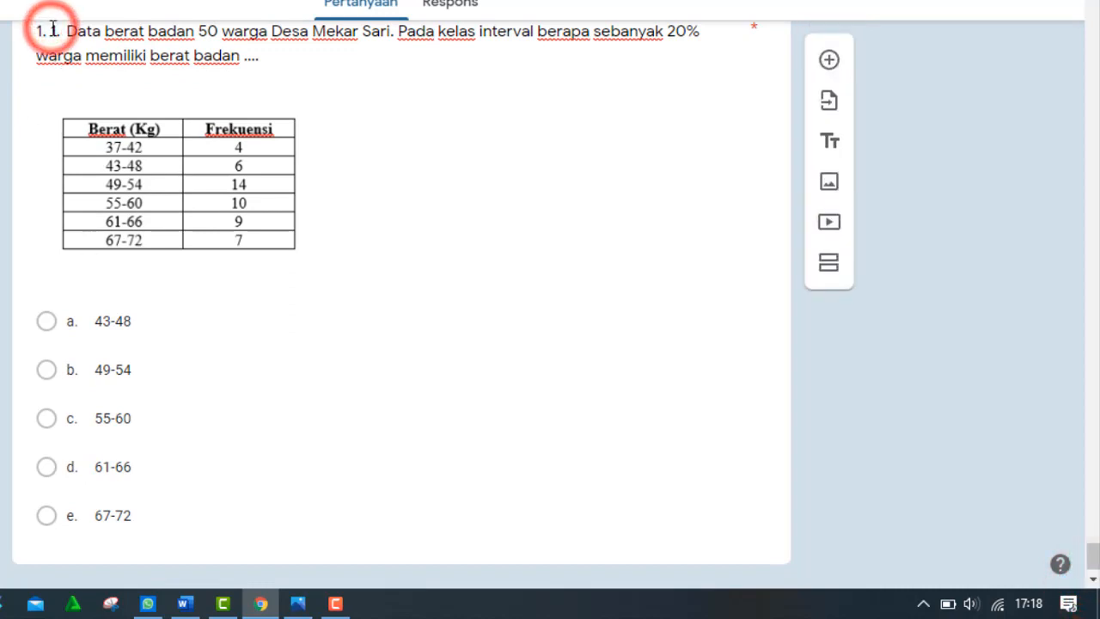
{"action": "left_click", "coordinate": [67, 47]}
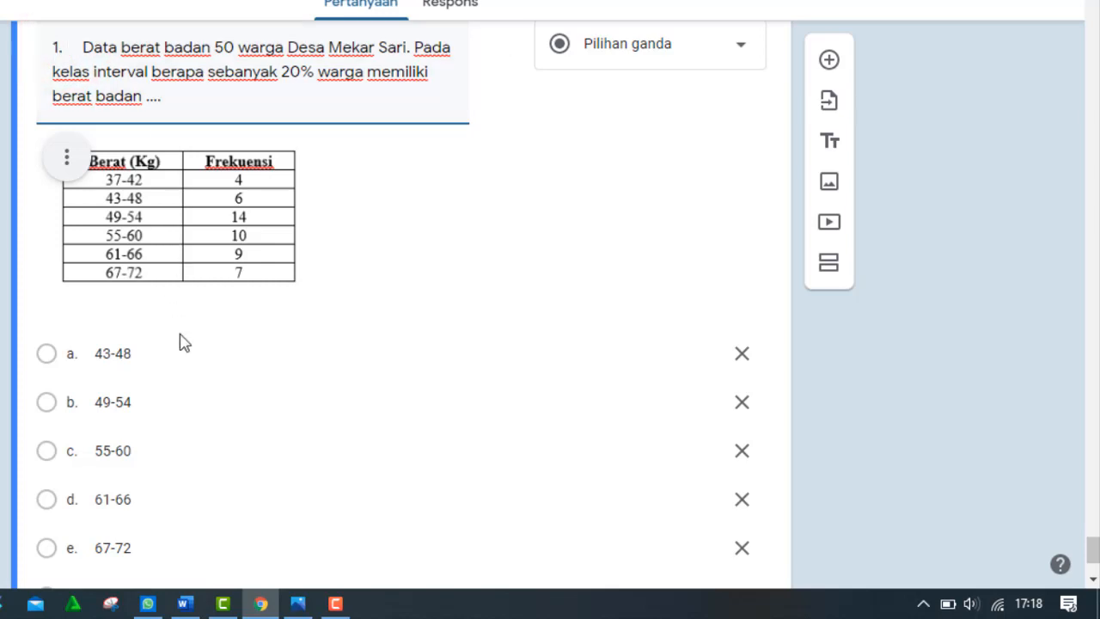
{"action": "left_click", "coordinate": [1094, 585]}
{"action": "left_click", "coordinate": [1094, 585]}
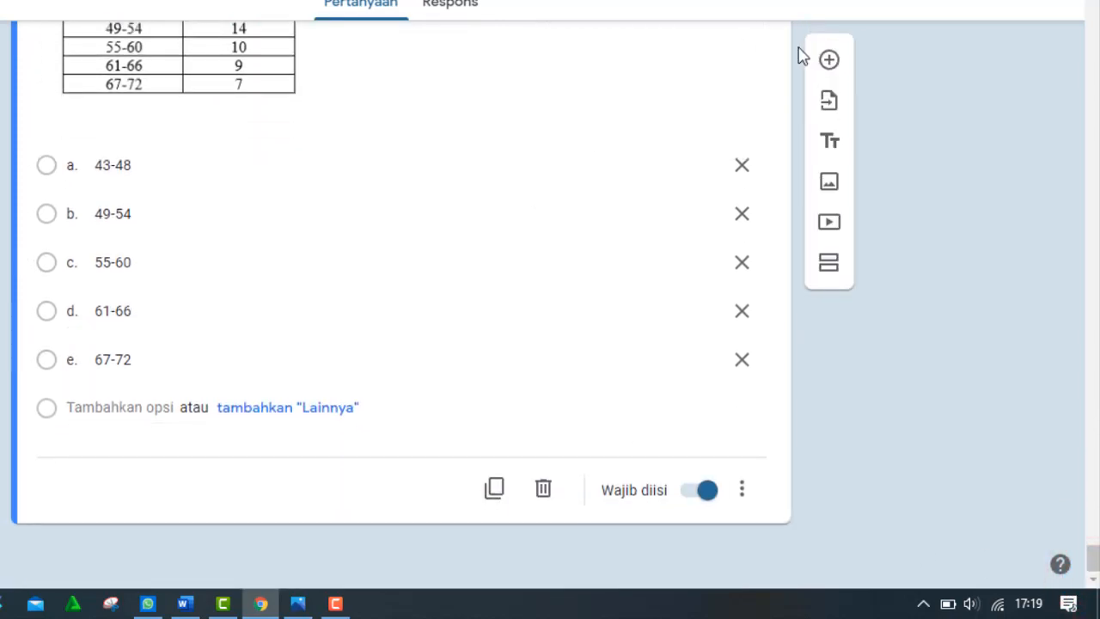
{"action": "left_click", "coordinate": [829, 62]}
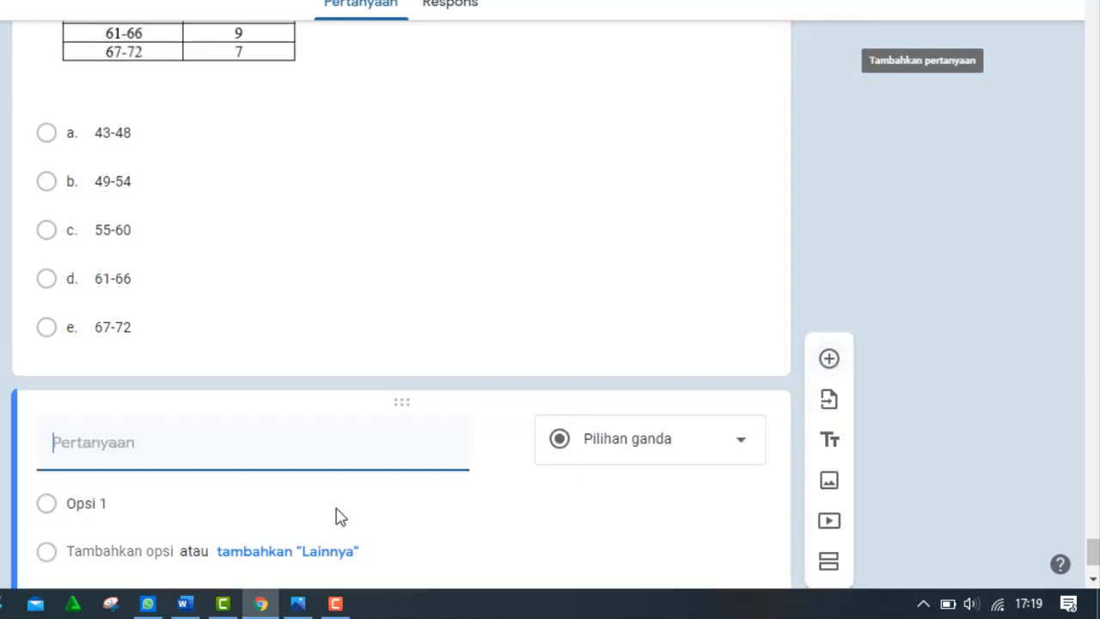
Copy question 2's text, from "Warga yang memiliki berat badan lebih dari 54 kg" to "senam adalah …", from Word into the new question's title
{"action": "left_click", "coordinate": [185, 609]}
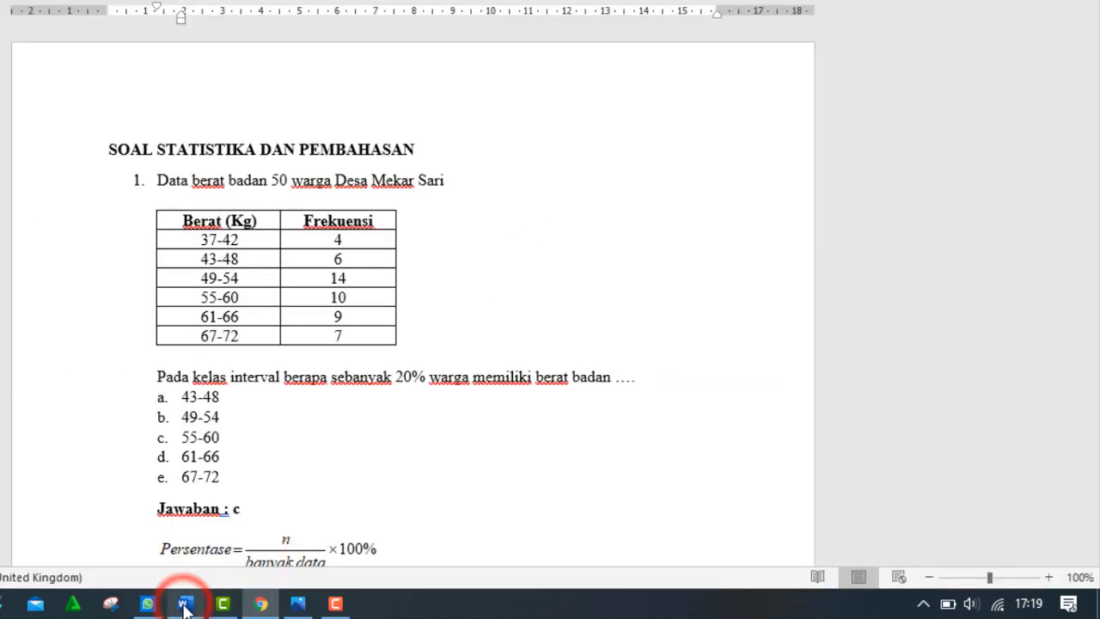
{"action": "left_click_drag", "start_coordinate": [1093, 560], "coordinate": [1094, 560]}
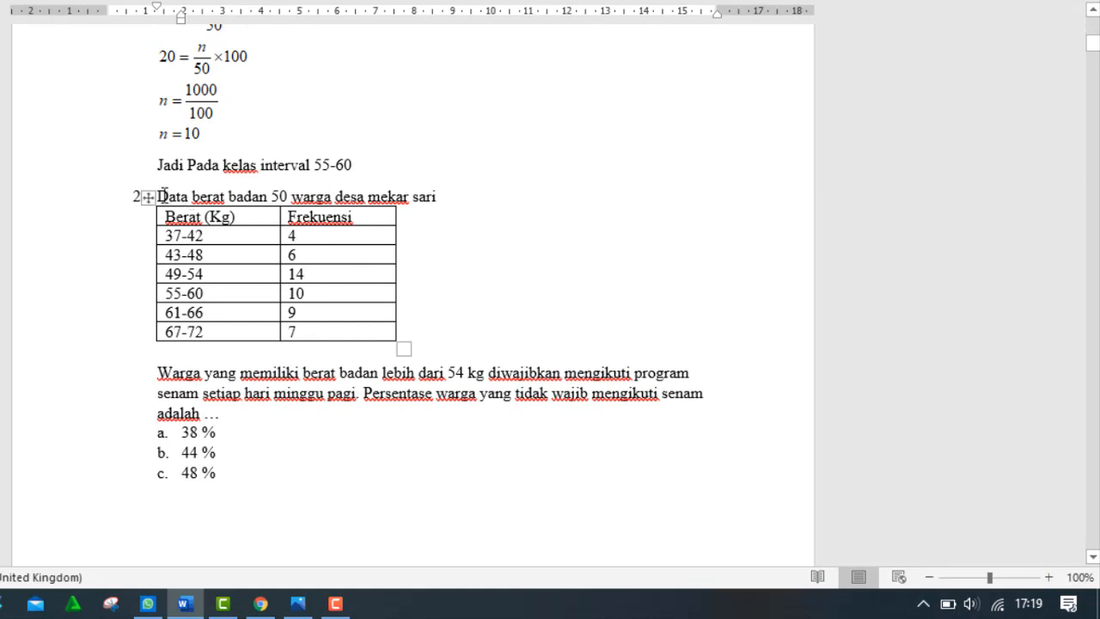
{"action": "left_click", "coordinate": [159, 375]}
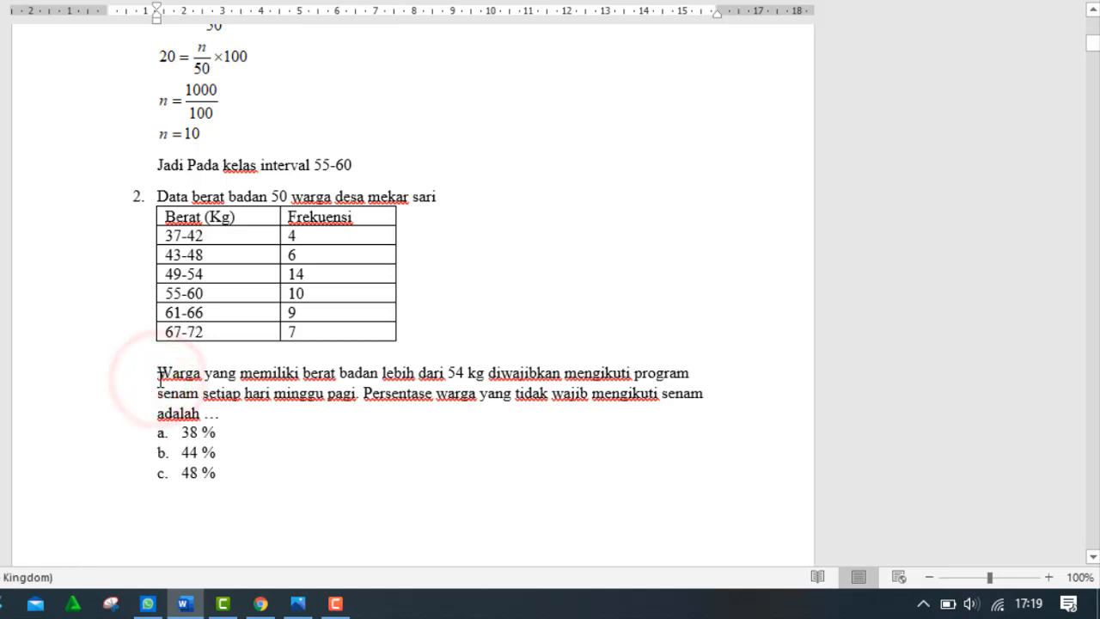
{"action": "key", "text": "shift+Down"}
{"action": "key", "text": "shift+Down"}
{"action": "key", "text": "shift+Down"}
{"action": "key", "text": "ctrl+c"}
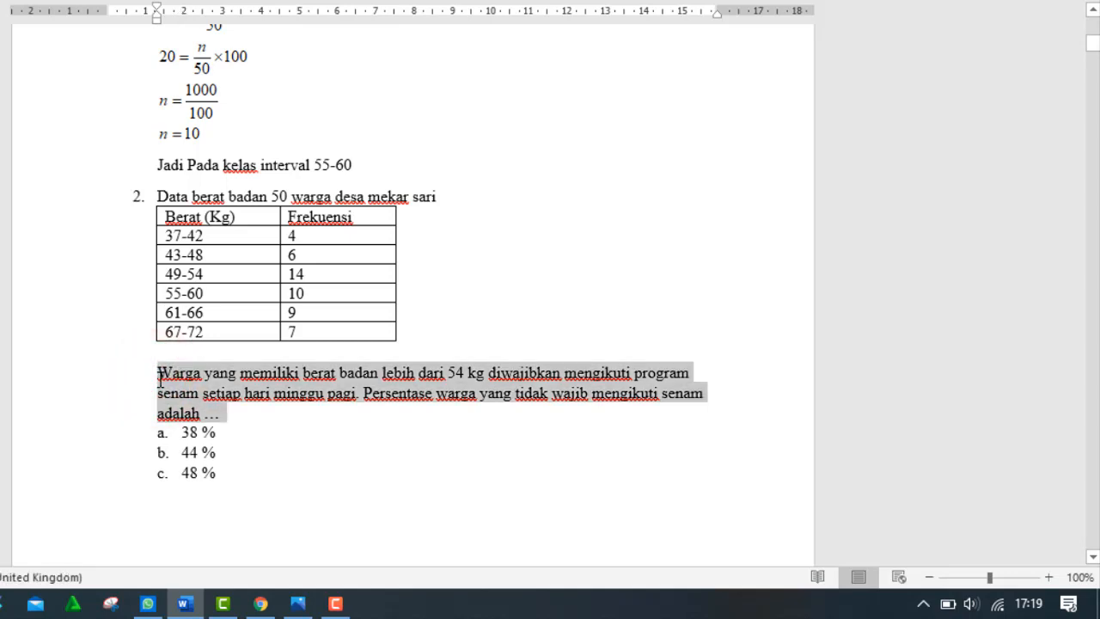
{"action": "left_click", "coordinate": [184, 604]}
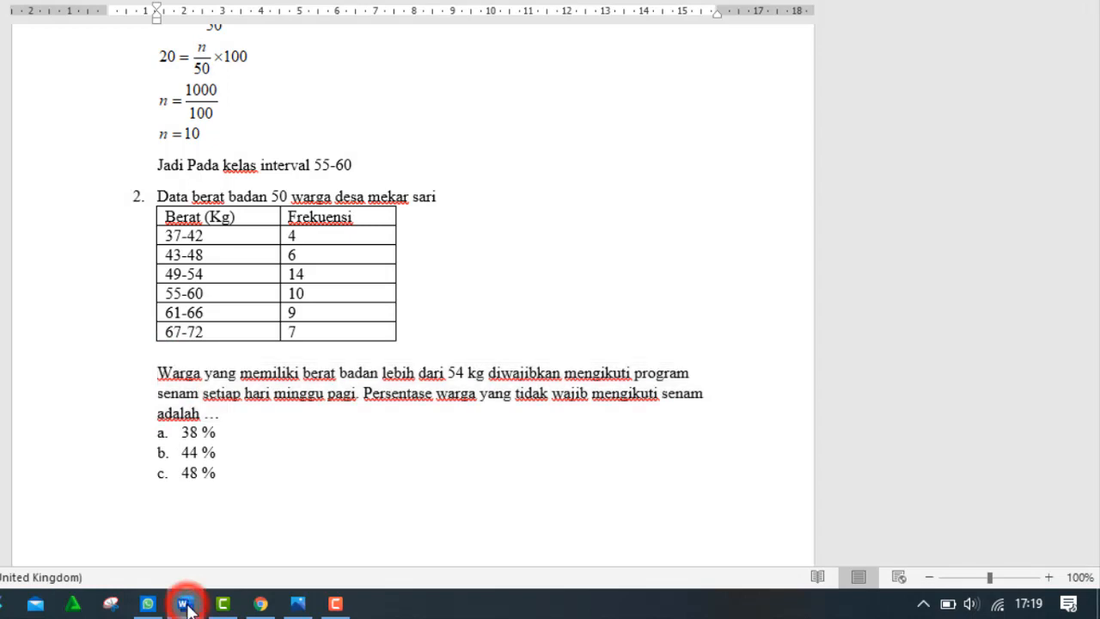
{"action": "left_click", "coordinate": [249, 464]}
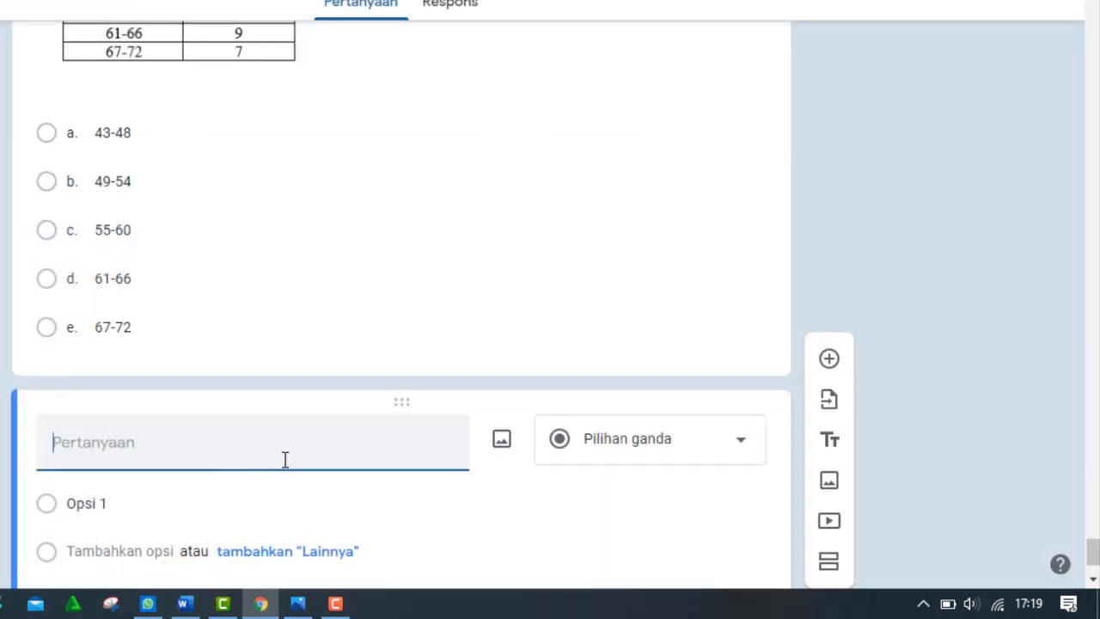
{"action": "key", "text": "ctrl+v"}
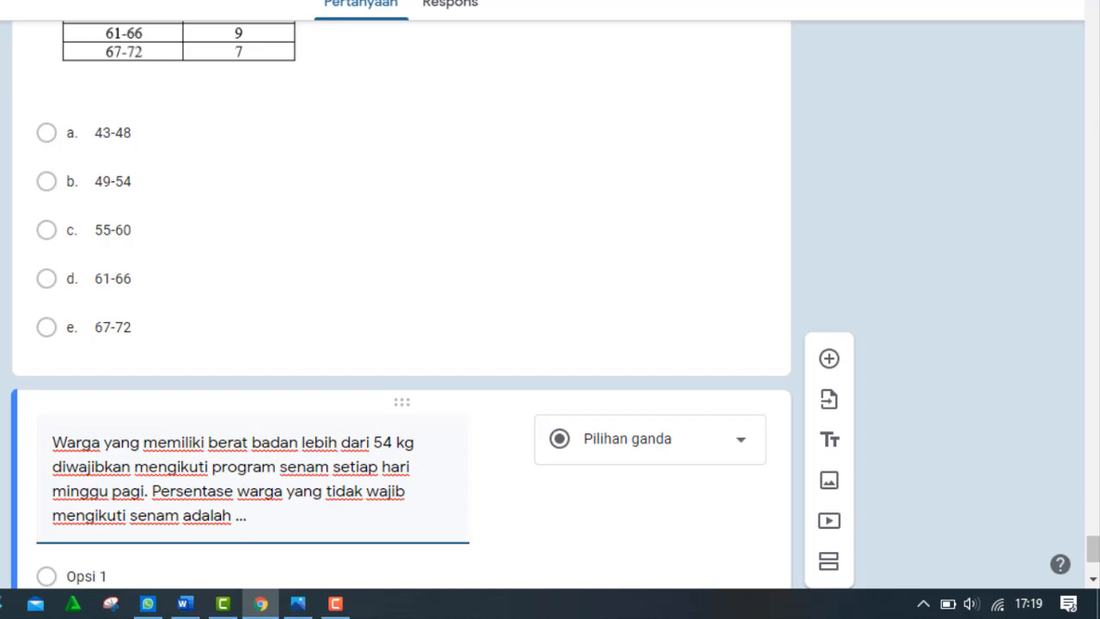
Copy "1. Data berat badan 50 warga Desa Mekar Sari." from question 1's title and insert it at the start of the new question's title
{"action": "scroll", "coordinate": [308, 57], "scroll_direction": "up", "scroll_amount": 4}
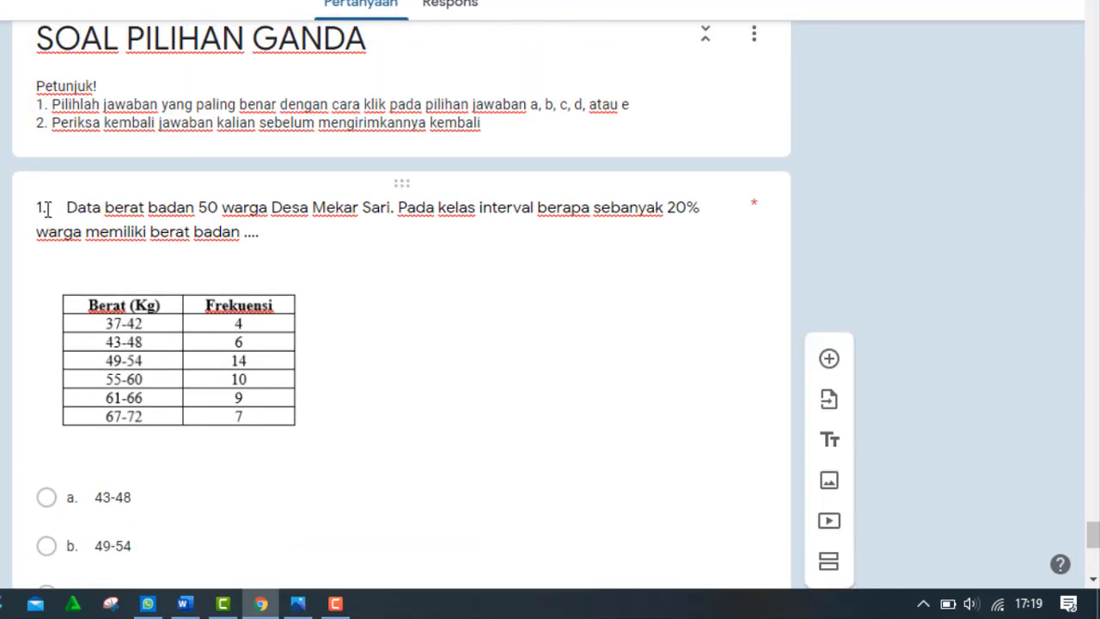
{"action": "left_click", "coordinate": [38, 207]}
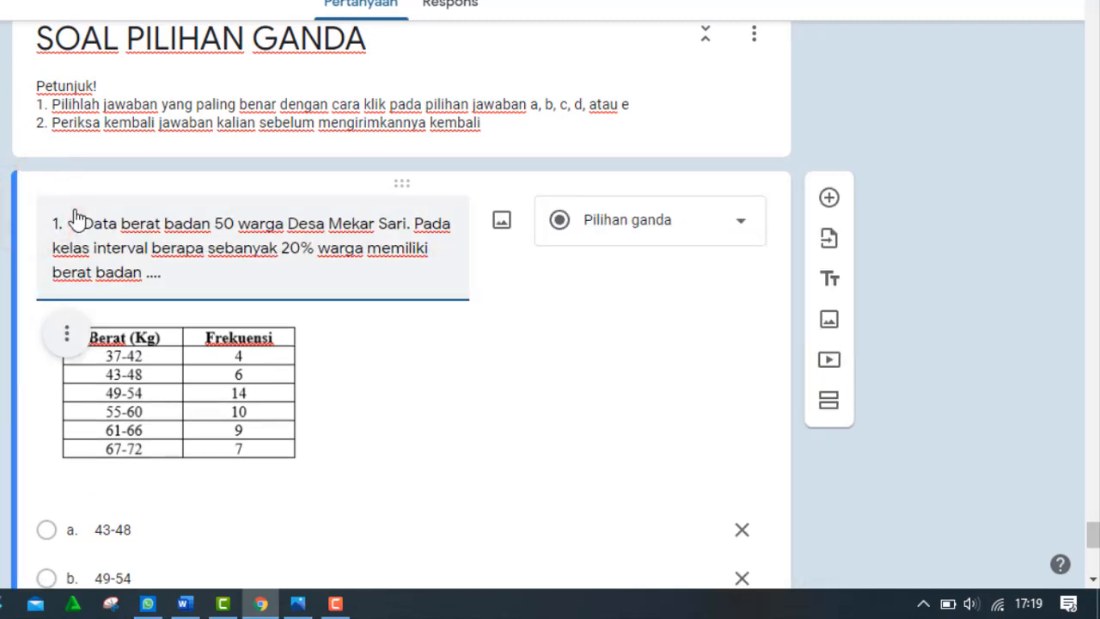
{"action": "key", "text": "shift+Right"}
{"action": "key", "text": "shift+Right"}
{"action": "key", "text": "shift+Right"}
{"action": "key", "text": "shift+Right"}
{"action": "key", "text": "shift+Right"}
{"action": "key", "text": "shift+Right"}
{"action": "key", "text": "shift+Right"}
{"action": "key", "text": "shift+Right"}
{"action": "key", "text": "shift+Right"}
{"action": "key", "text": "shift+Right"}
{"action": "key", "text": "shift+Right"}
{"action": "key", "text": "shift+Right"}
{"action": "key", "text": "shift+Right"}
{"action": "key", "text": "shift+Right"}
{"action": "key", "text": "shift+Right"}
{"action": "key", "text": "shift+Right"}
{"action": "key", "text": "shift+Right"}
{"action": "key", "text": "shift+Right"}
{"action": "key", "text": "shift+Right"}
{"action": "key", "text": "shift+Right"}
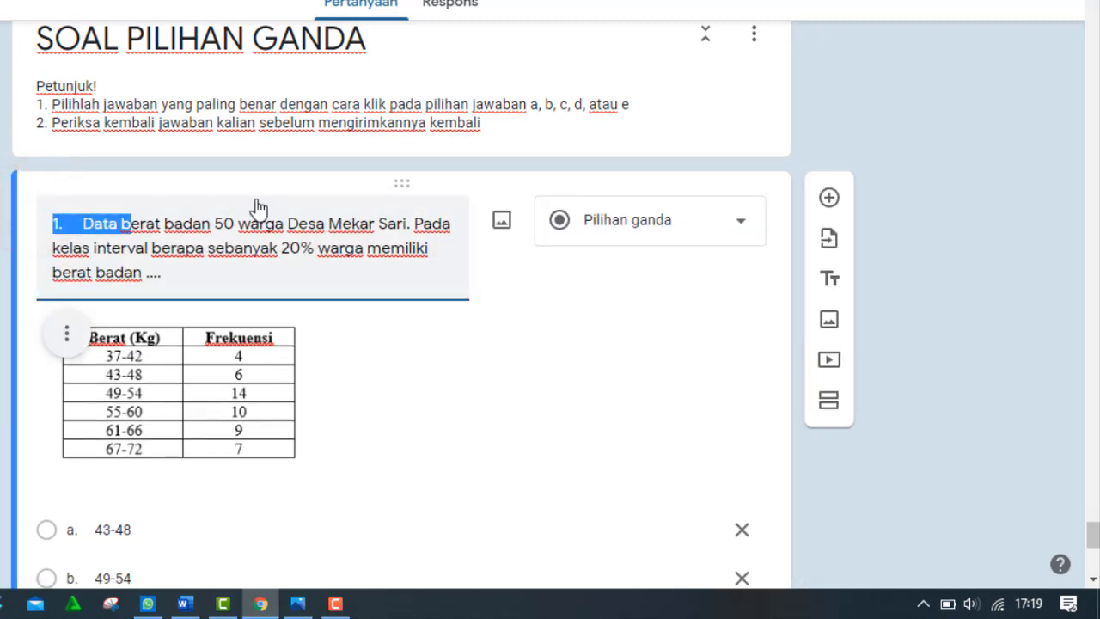
{"action": "key", "text": "shift+Right"}
{"action": "key", "text": "shift+Right"}
{"action": "key", "text": "shift+Right"}
{"action": "key", "text": "shift+Right"}
{"action": "key", "text": "shift+Right"}
{"action": "key", "text": "shift+Right"}
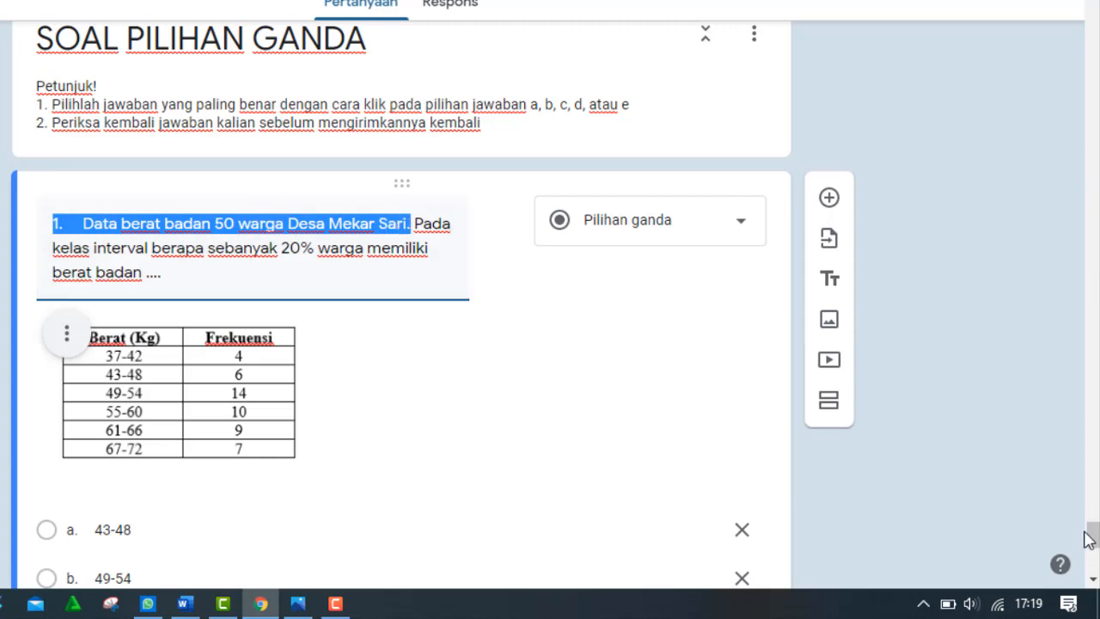
{"action": "left_click", "coordinate": [1094, 580]}
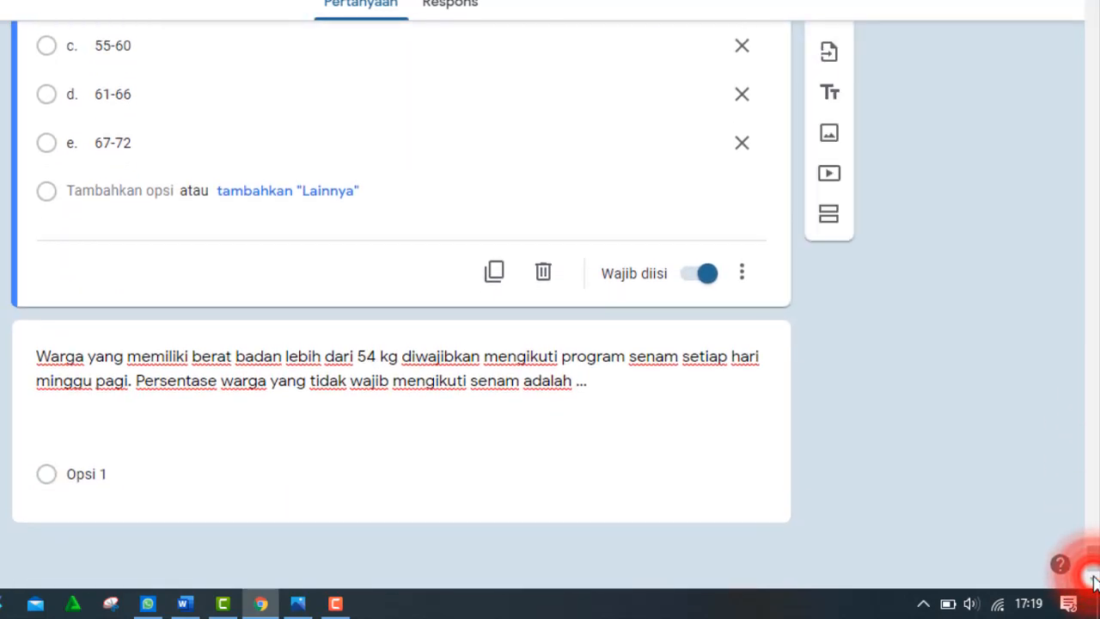
{"action": "left_click", "coordinate": [39, 355]}
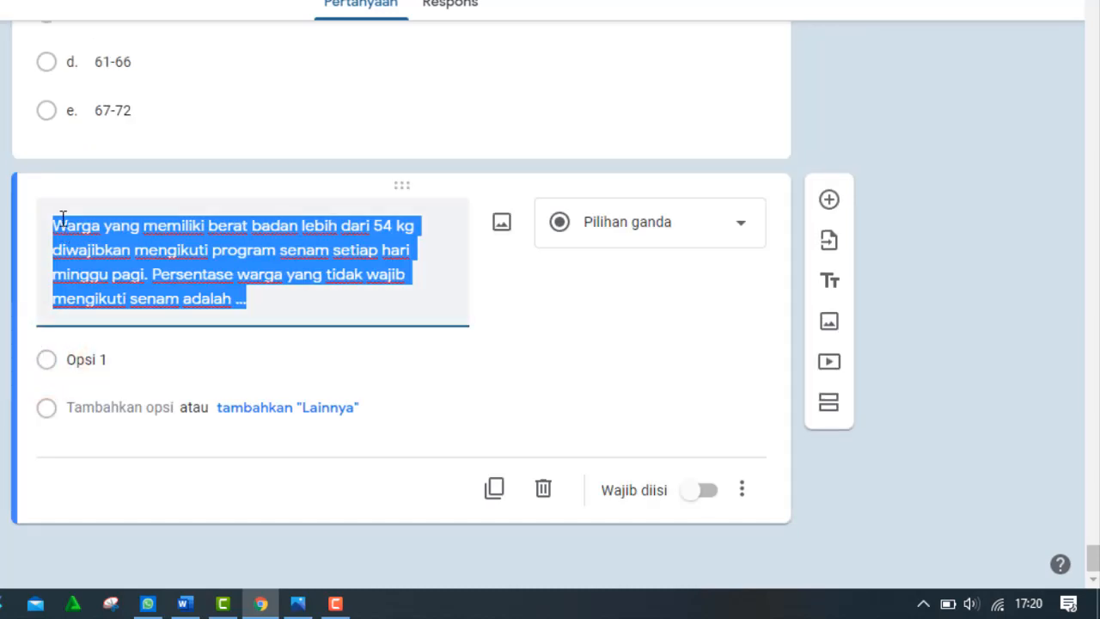
{"action": "left_click", "coordinate": [53, 221]}
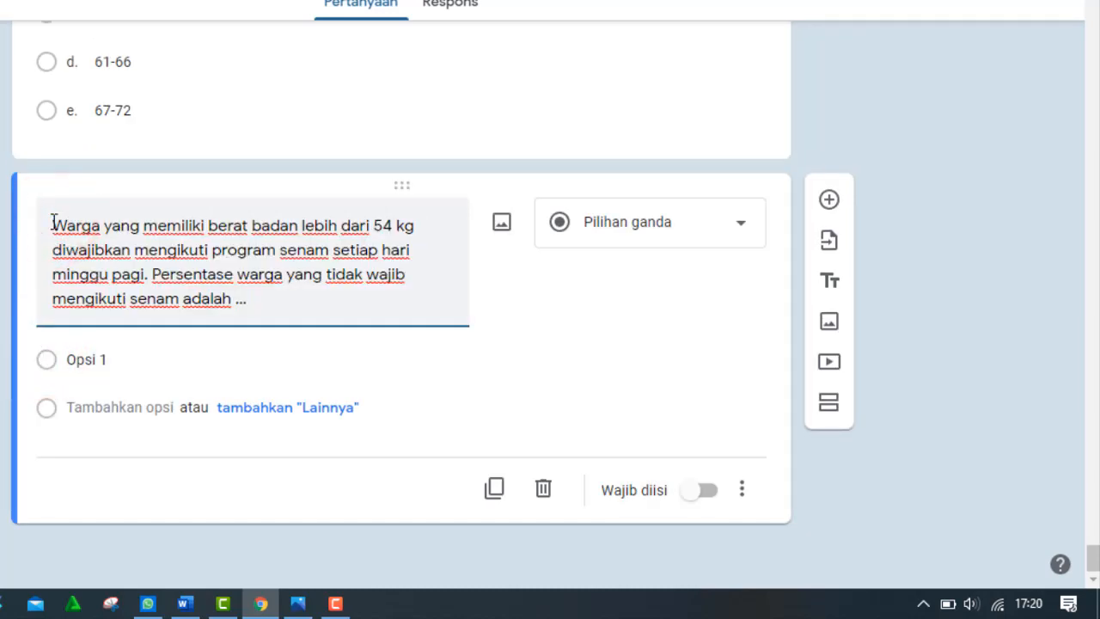
{"action": "type", "text": "1.\tData berat badan 50 warga Desa Mekar Sari."}
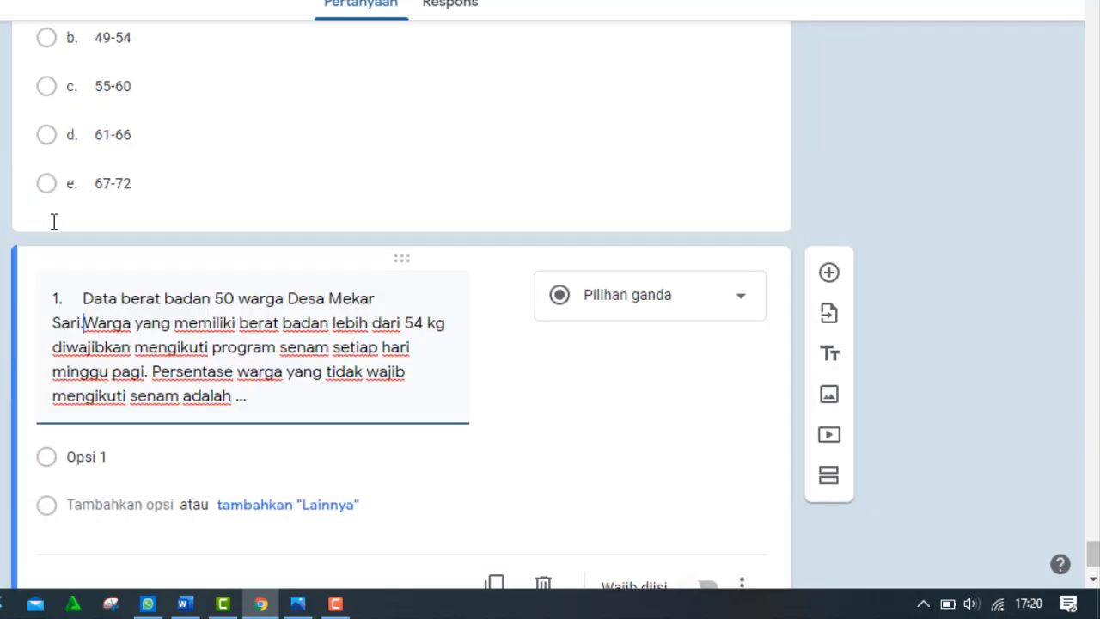
Change the number at the start of the new question's title to "2." and remove the wide gap after it
{"action": "left_click", "coordinate": [80, 298]}
{"action": "key", "text": "BackSpace"}
{"action": "key", "text": "BackSpace"}
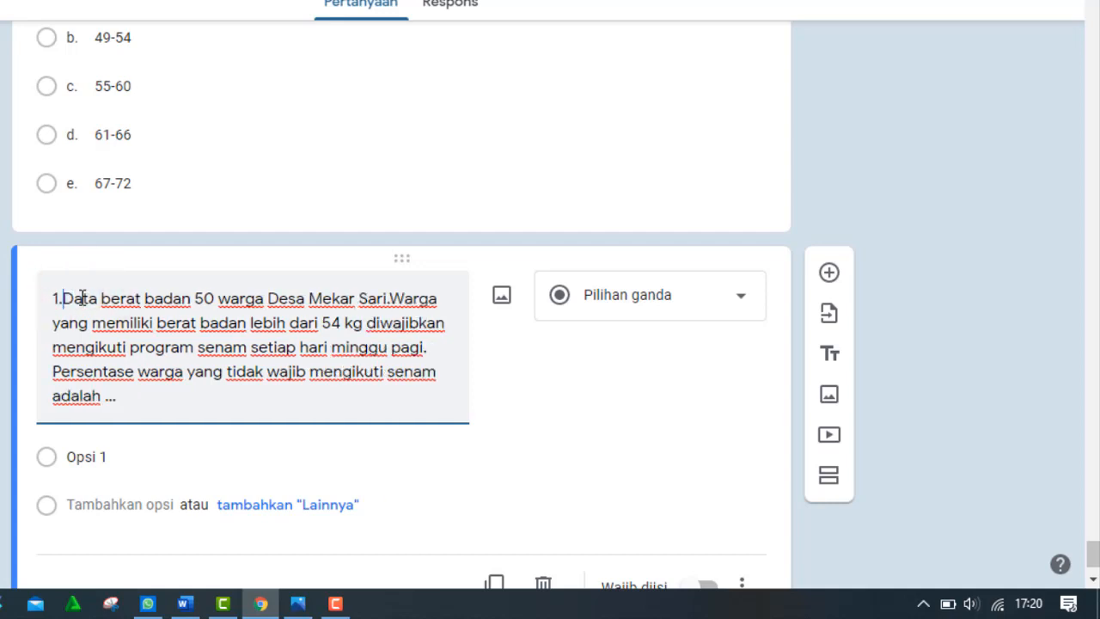
{"action": "type", "text": "2."}
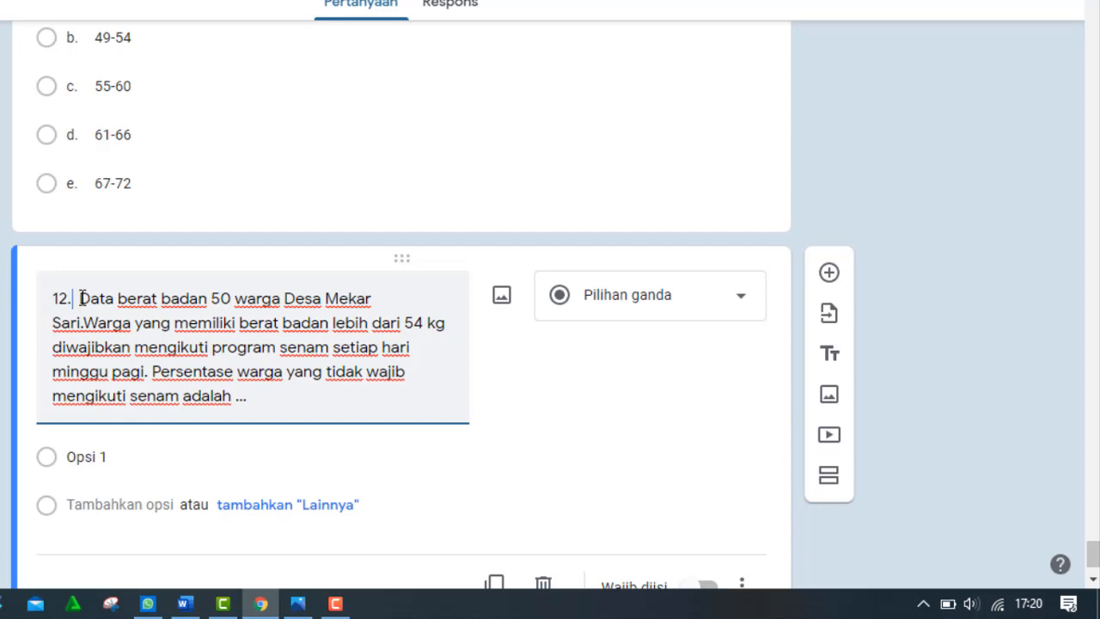
{"action": "key", "text": "BackSpace"}
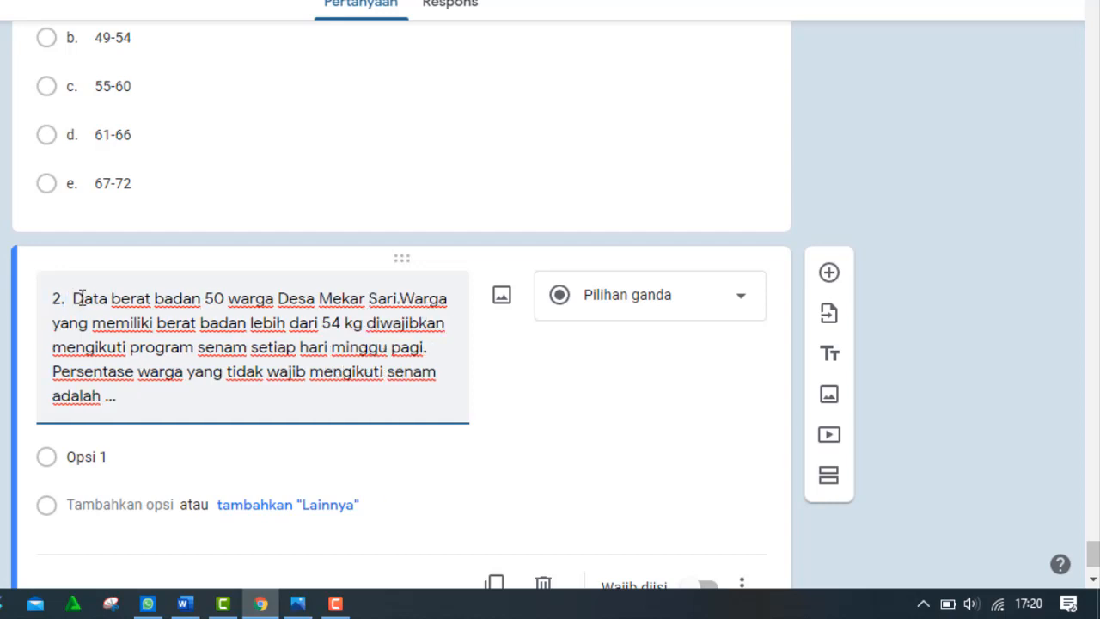
{"action": "left_click", "coordinate": [173, 397]}
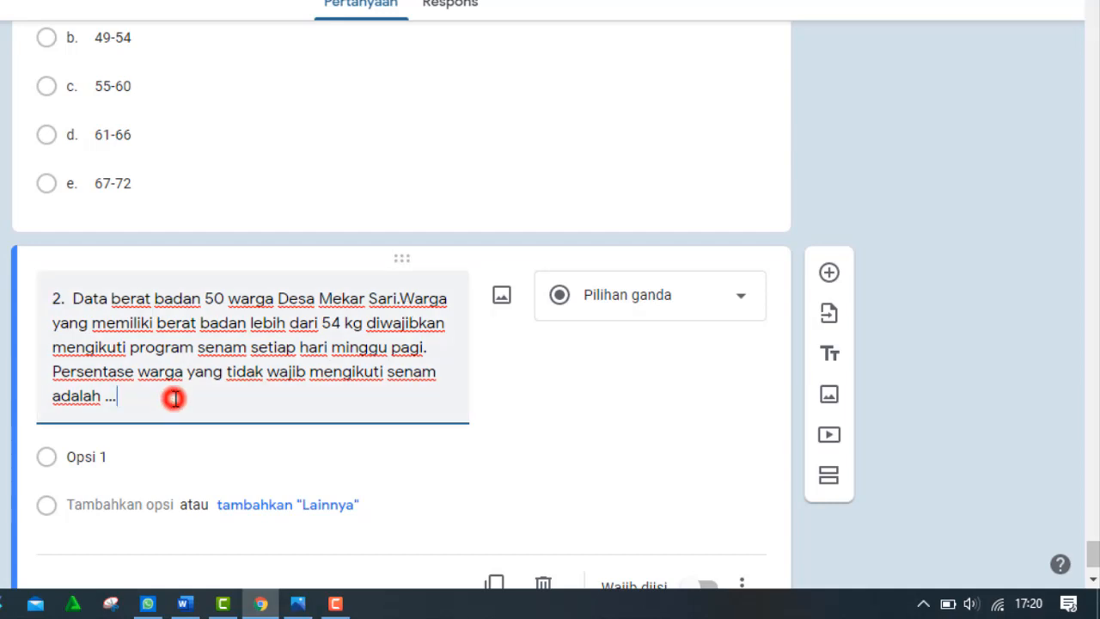
Insert the image SOAL 1 DAN 2 from the SOAL STATISTIK folder into question 2
{"action": "left_click", "coordinate": [501, 302]}
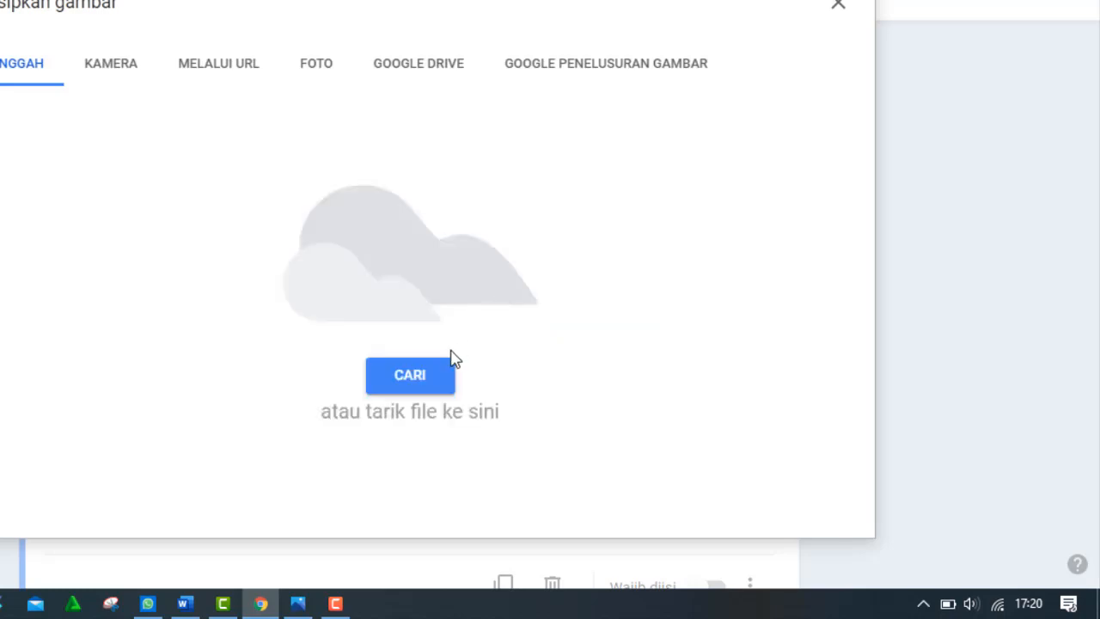
{"action": "left_click", "coordinate": [425, 385]}
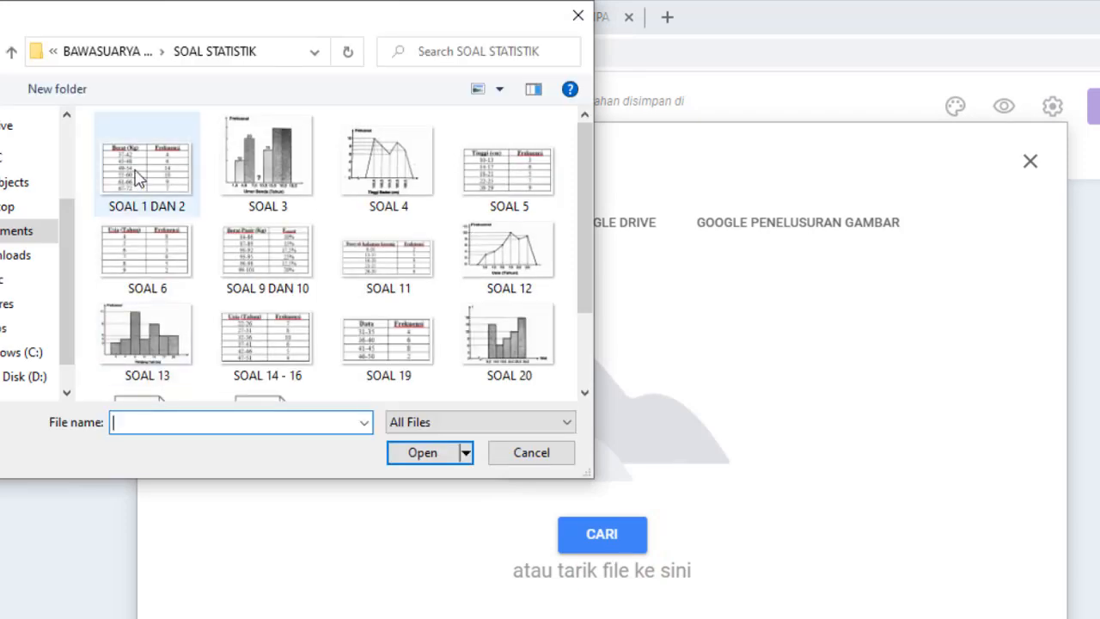
{"action": "double_click", "coordinate": [136, 172]}
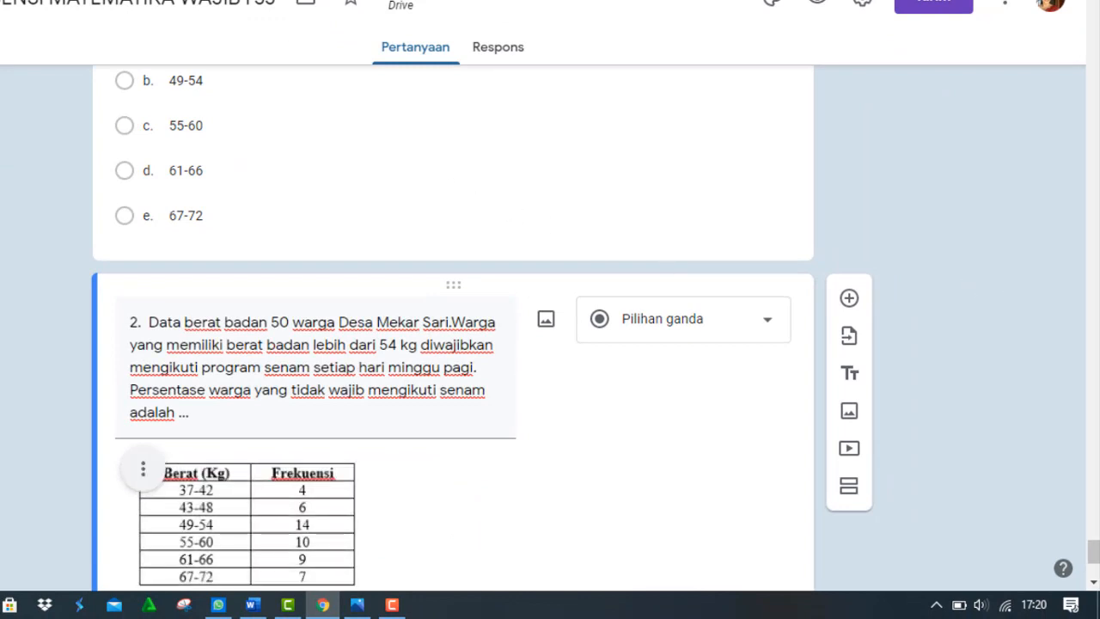
Replace Opsi 1 with the Word options a. 38 %, b. 44 %, c. 48 %, d. 62 %, e. 68 % and make question 2 required
{"action": "left_click_drag", "start_coordinate": [1096, 558], "coordinate": [1094, 585]}
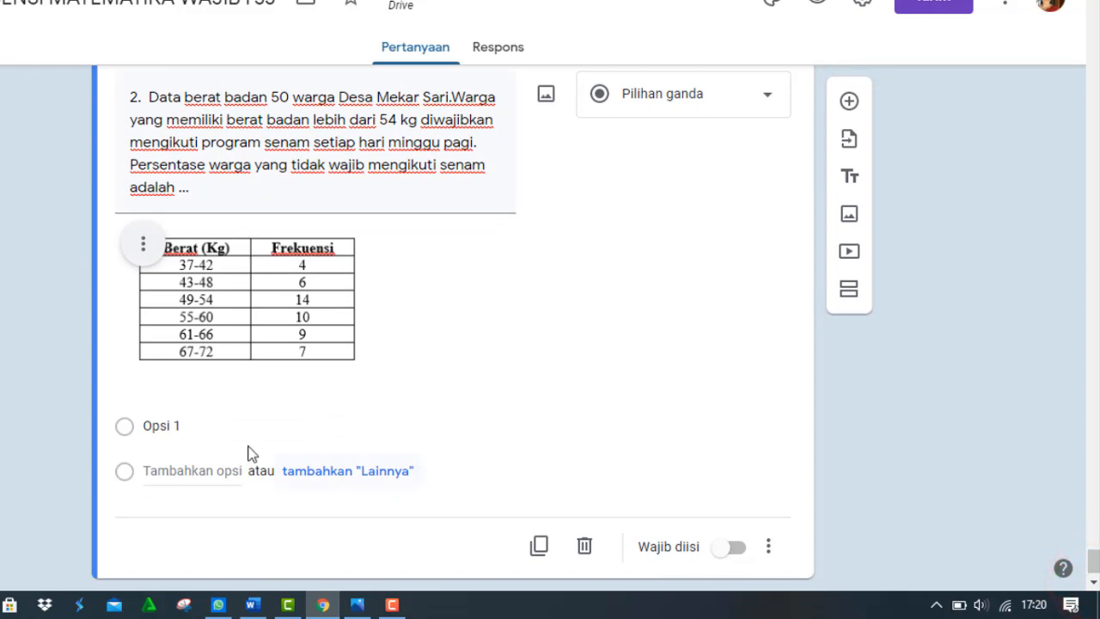
{"action": "left_click", "coordinate": [175, 425]}
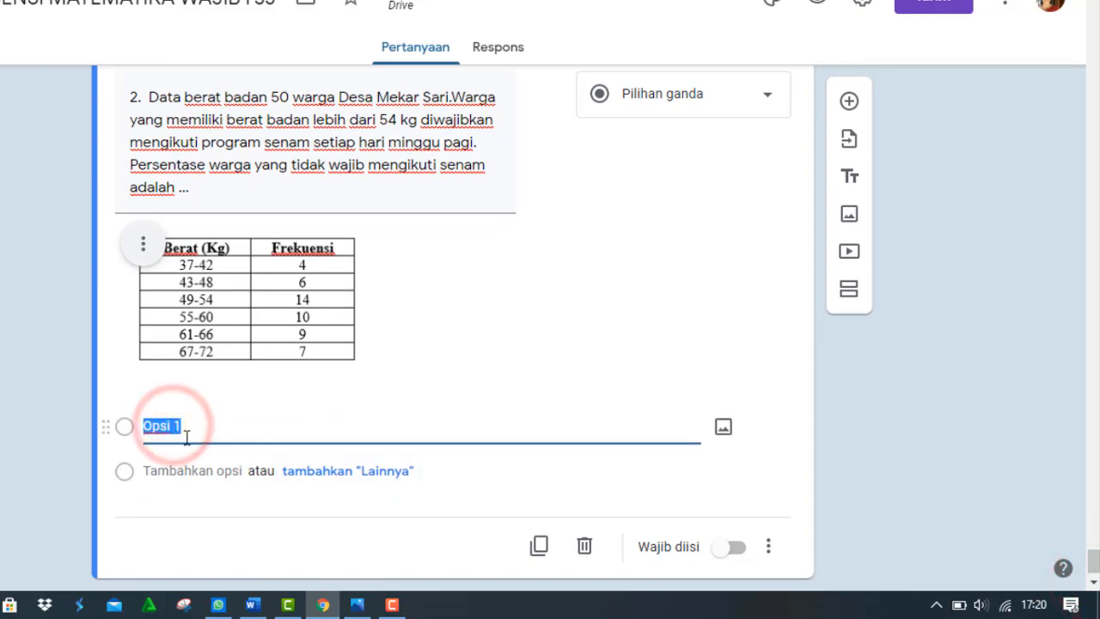
{"action": "left_click", "coordinate": [252, 605]}
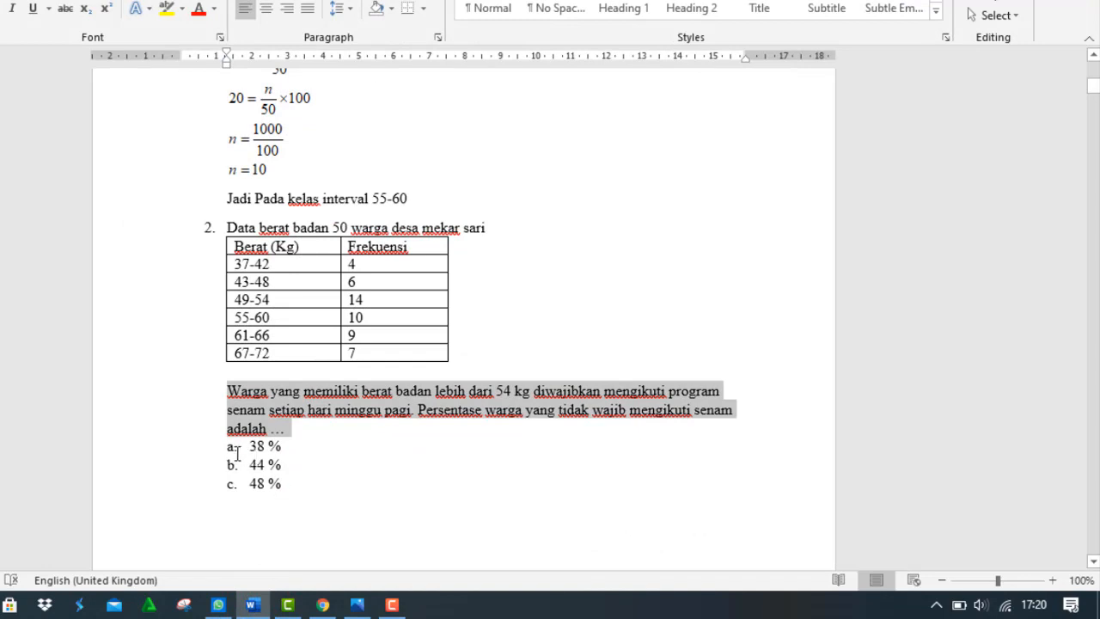
{"action": "mouse_move", "coordinate": [247, 448]}
{"action": "left_mouse_down"}
{"action": "mouse_move", "coordinate": [246, 464]}
{"action": "mouse_move", "coordinate": [248, 449]}
{"action": "left_mouse_up"}
{"action": "scroll", "coordinate": [248, 449], "scroll_direction": "down", "scroll_amount": 3}
{"action": "key", "text": "shift+Down"}
{"action": "key", "text": "shift+Left"}
{"action": "key", "text": "shift+Left"}
{"action": "key", "text": "shift+Left"}
{"action": "key", "text": "shift+Left"}
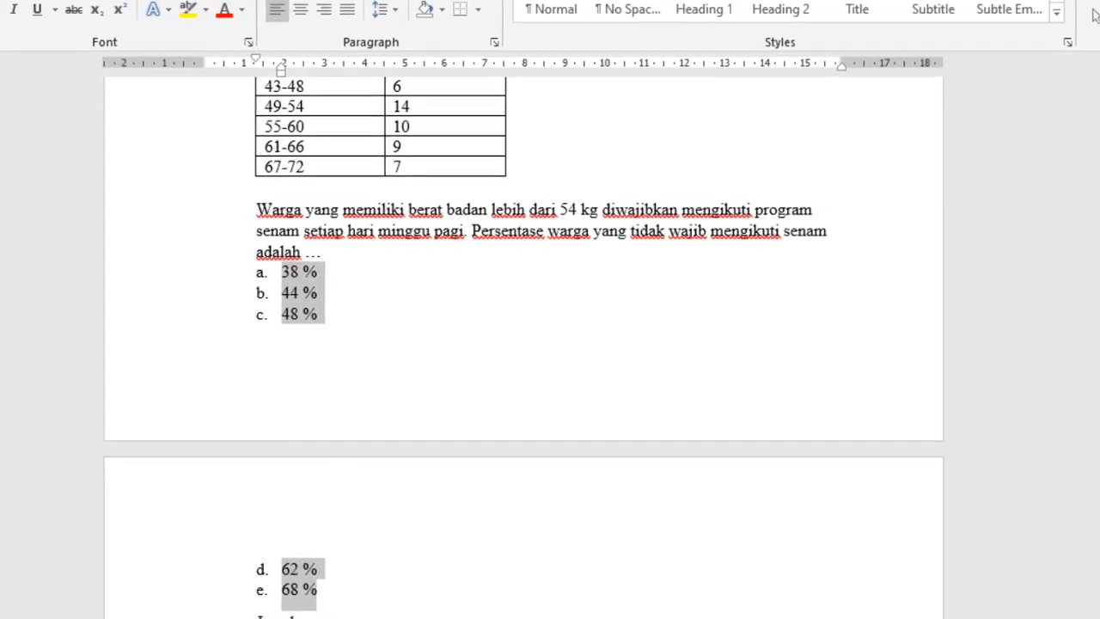
{"action": "left_click", "coordinate": [254, 608]}
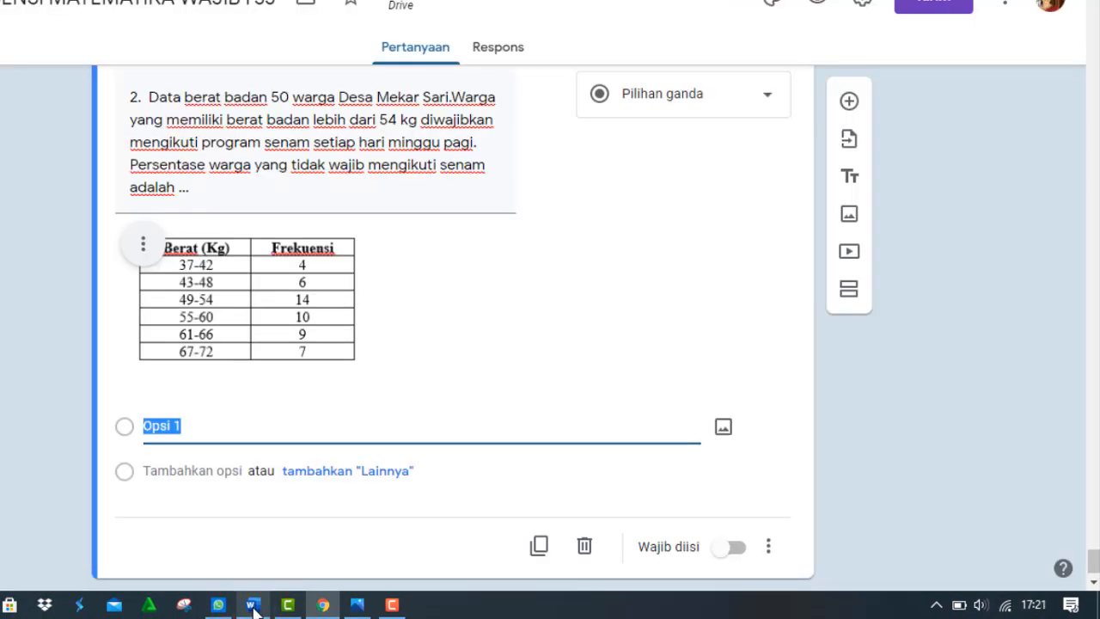
{"action": "type", "text": "a. 38 % b. 44 % c. 48 % d. 62 % e. 68 %"}
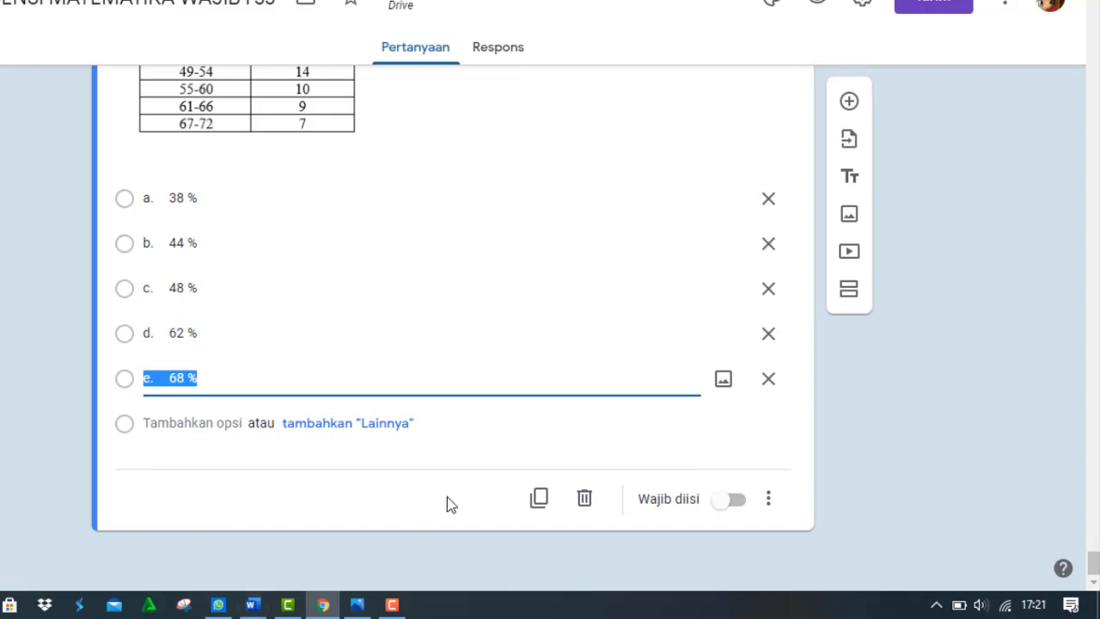
{"action": "left_click", "coordinate": [727, 502]}
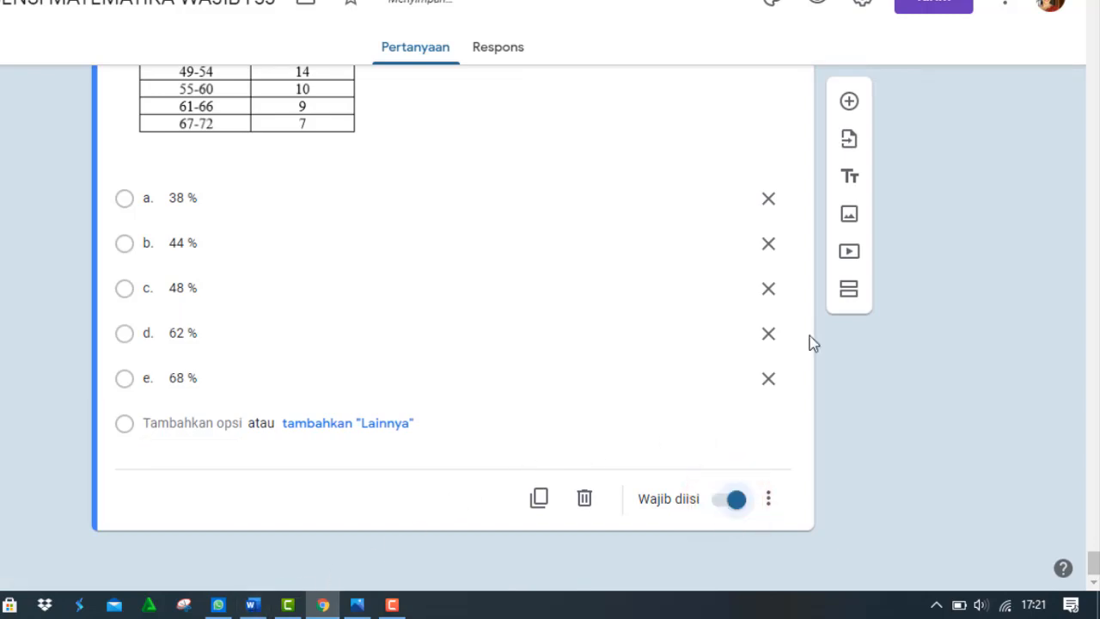
Add a new multiple-choice question after question 2, and switch to Word to find question 3 with the histogram
{"action": "left_click", "coordinate": [848, 103]}
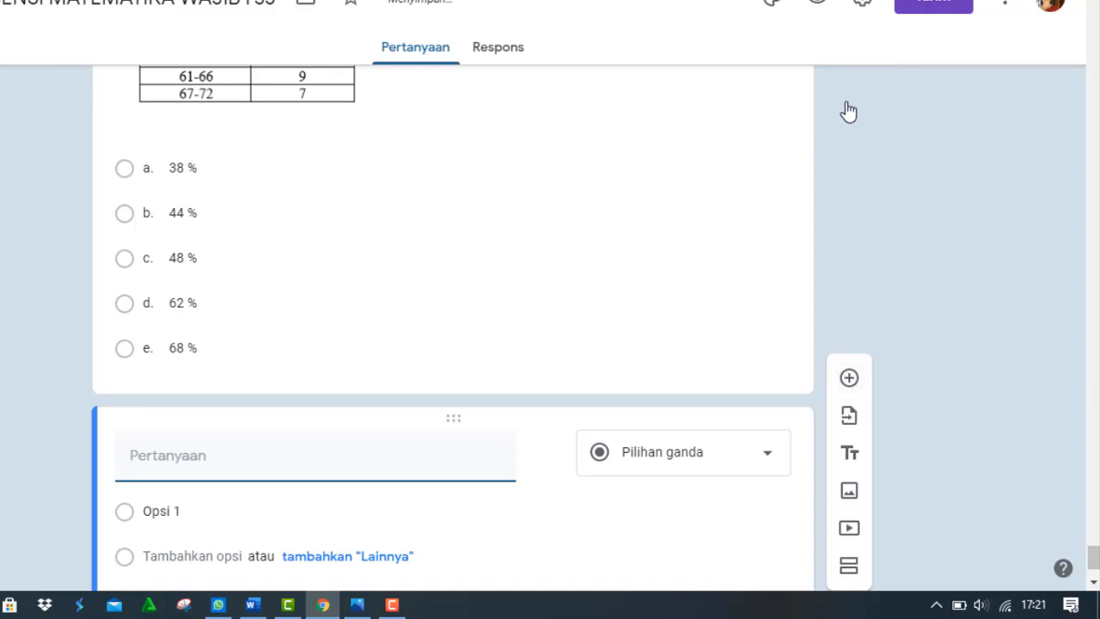
{"action": "left_click", "coordinate": [252, 604]}
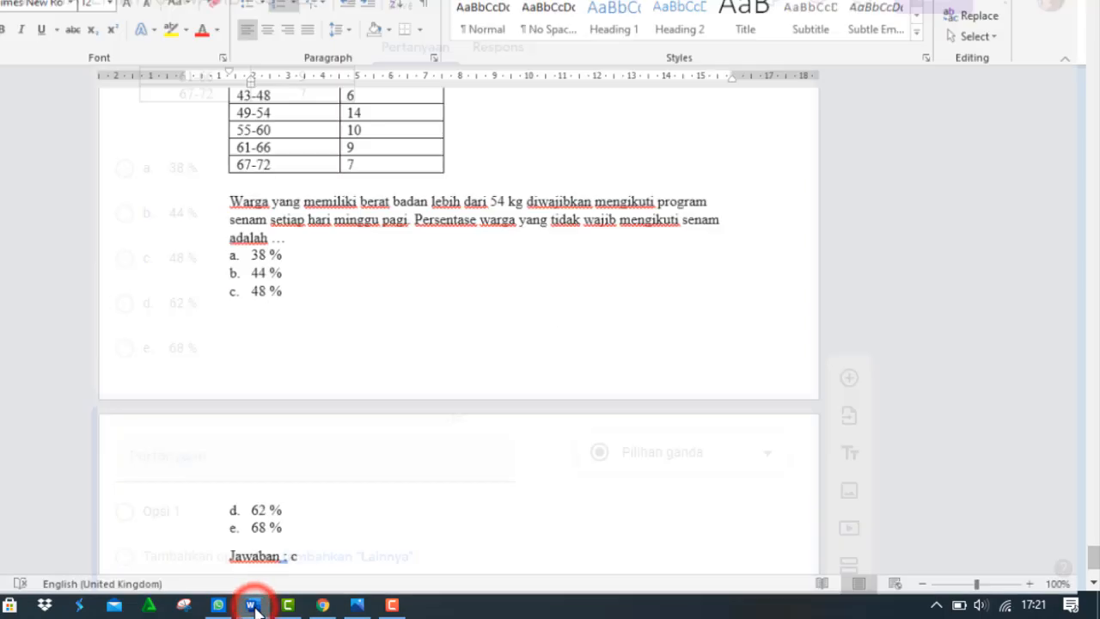
{"action": "key", "text": "Down"}
{"action": "key", "text": "Down"}
{"action": "key", "text": "Down"}
{"action": "key", "text": "Down"}
{"action": "key", "text": "Down"}
{"action": "key", "text": "Down"}
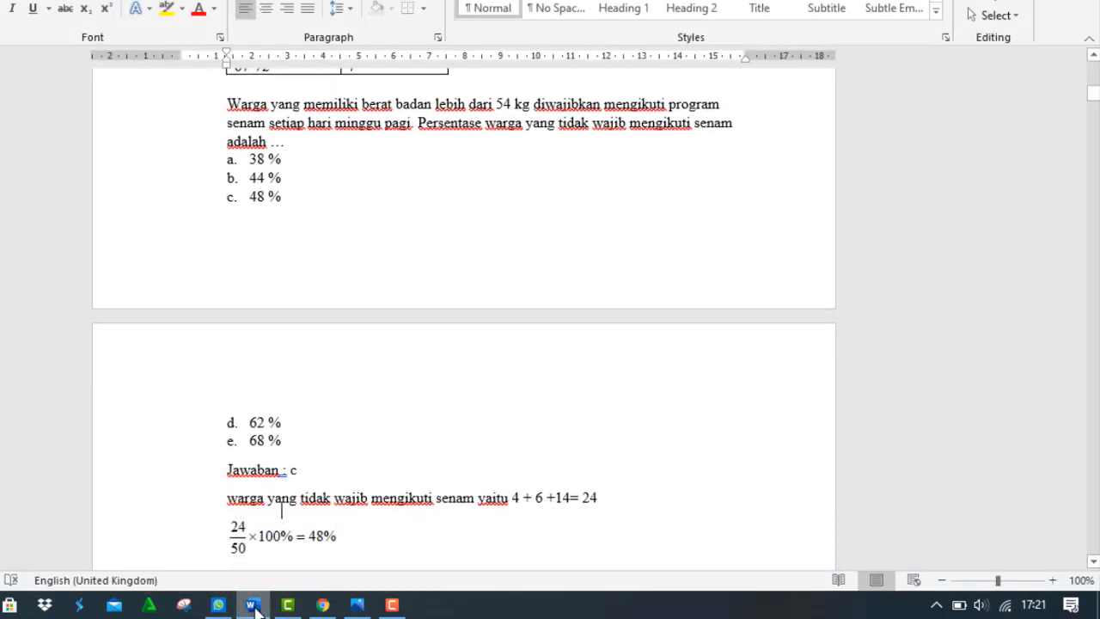
{"action": "key", "text": "Down"}
{"action": "key", "text": "Down"}
{"action": "key", "text": "Down"}
{"action": "key", "text": "Down"}
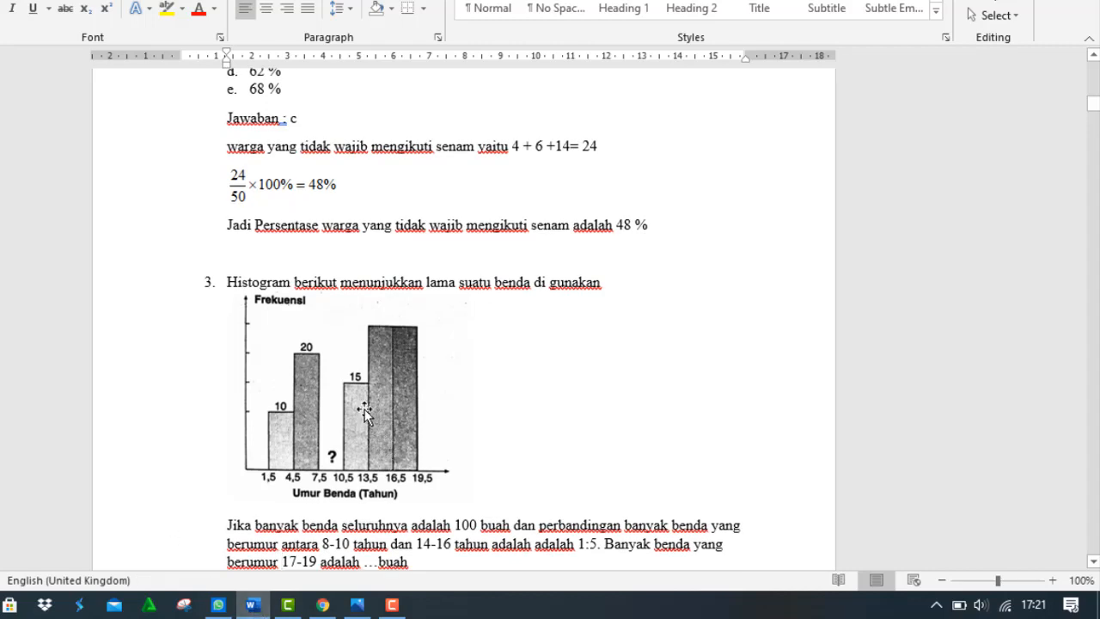
Copy Word's sentence "3. Histogram berikut menunjukkan lama suatu benda di gunakan" into the new form question's title, ending it with a full stop
{"action": "triple_click", "coordinate": [226, 281]}
{"action": "key", "text": "shift+Up"}
{"action": "key", "text": "shift+Up"}
{"action": "key", "text": "shift+Up"}
{"action": "key", "text": "shift+Up"}
{"action": "key", "text": "shift+Up"}
{"action": "key", "text": "shift+Up"}
{"action": "key", "text": "shift+Up"}
{"action": "key", "text": "shift+Up"}
{"action": "key", "text": "shift+Up"}
{"action": "key", "text": "shift+Up"}
{"action": "key", "text": "shift+Up"}
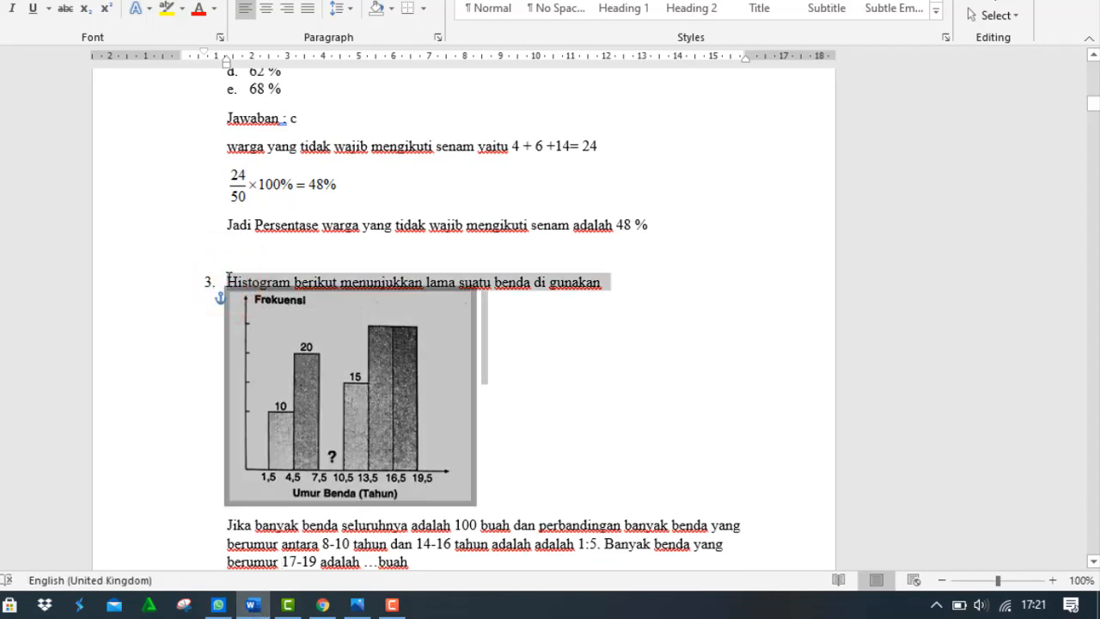
{"action": "key", "text": "shift+Right"}
{"action": "key", "text": "shift+Right"}
{"action": "key", "text": "shift+Right"}
{"action": "key", "text": "shift+Right"}
{"action": "key", "text": "shift+Right"}
{"action": "key", "text": "shift+Right"}
{"action": "key", "text": "shift+Right"}
{"action": "key", "text": "shift+Right"}
{"action": "key", "text": "shift+Right"}
{"action": "key", "text": "shift+Right"}
{"action": "key", "text": "shift+Right"}
{"action": "key", "text": "shift+Right"}
{"action": "key", "text": "shift+Right"}
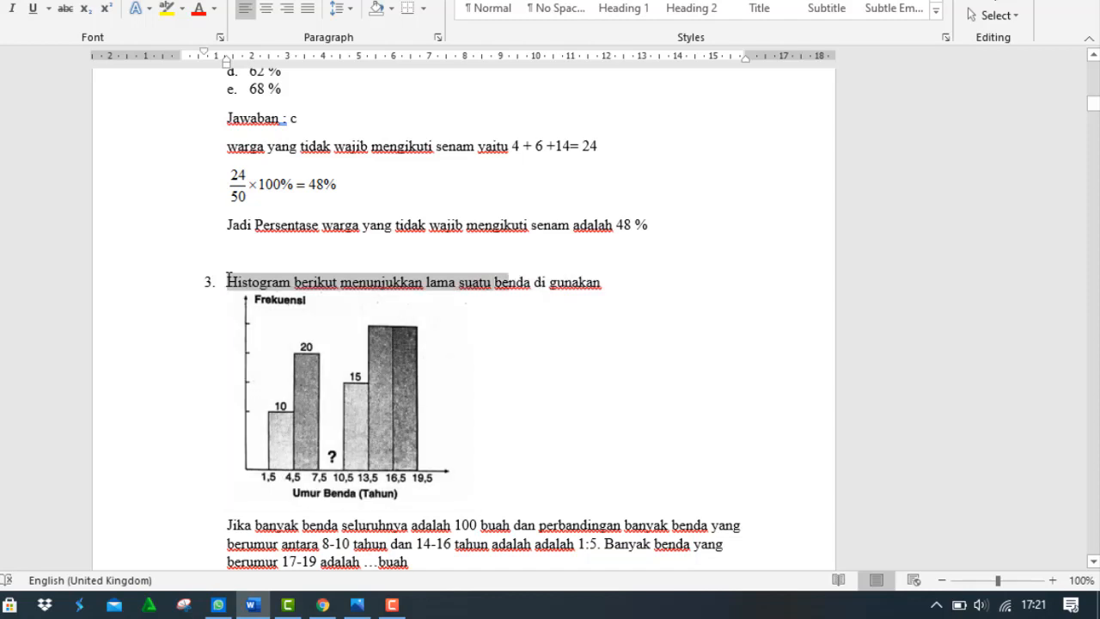
{"action": "key", "text": "shift+Right"}
{"action": "key", "text": "shift+Right"}
{"action": "key", "text": "shift+Right"}
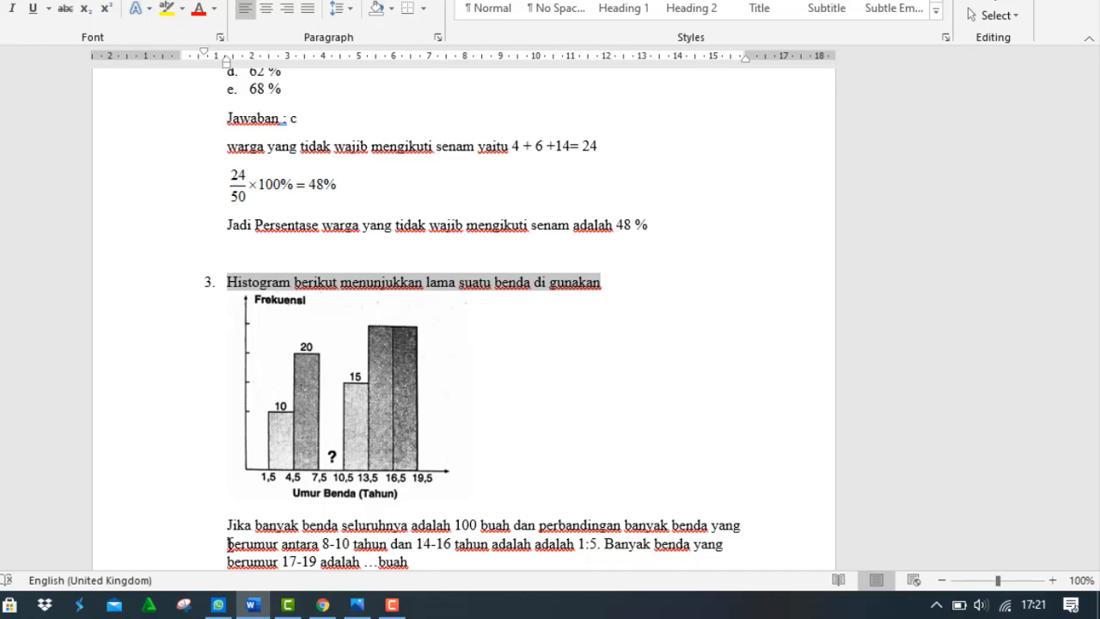
{"action": "left_click", "coordinate": [256, 607]}
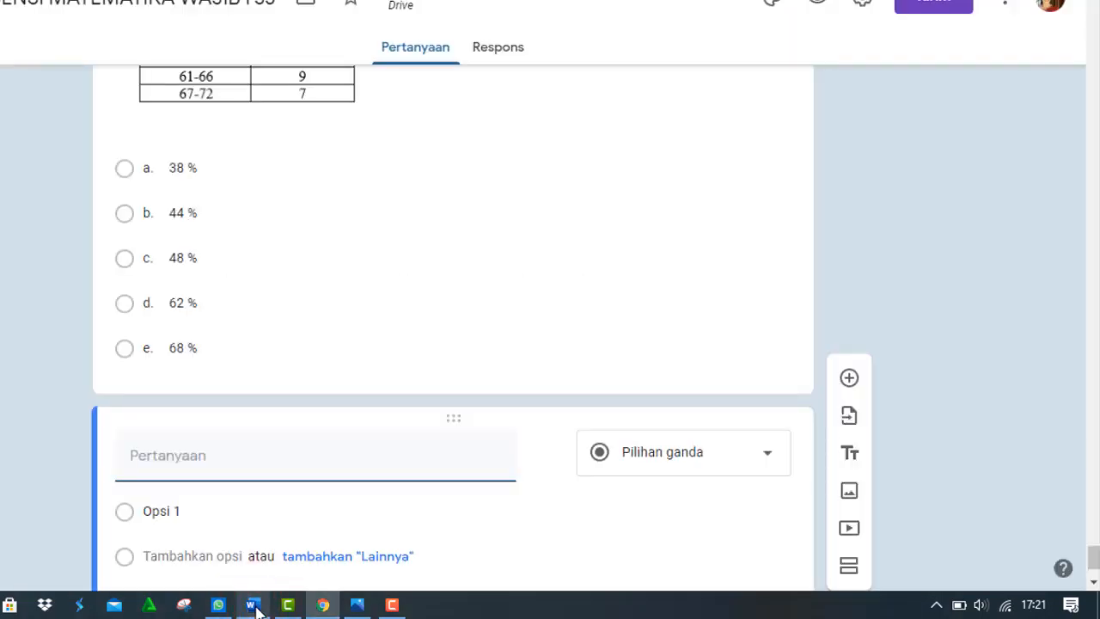
{"action": "type", "text": "3.\tHistogram berikut menunjukkan lama suatu benda di gunakan"}
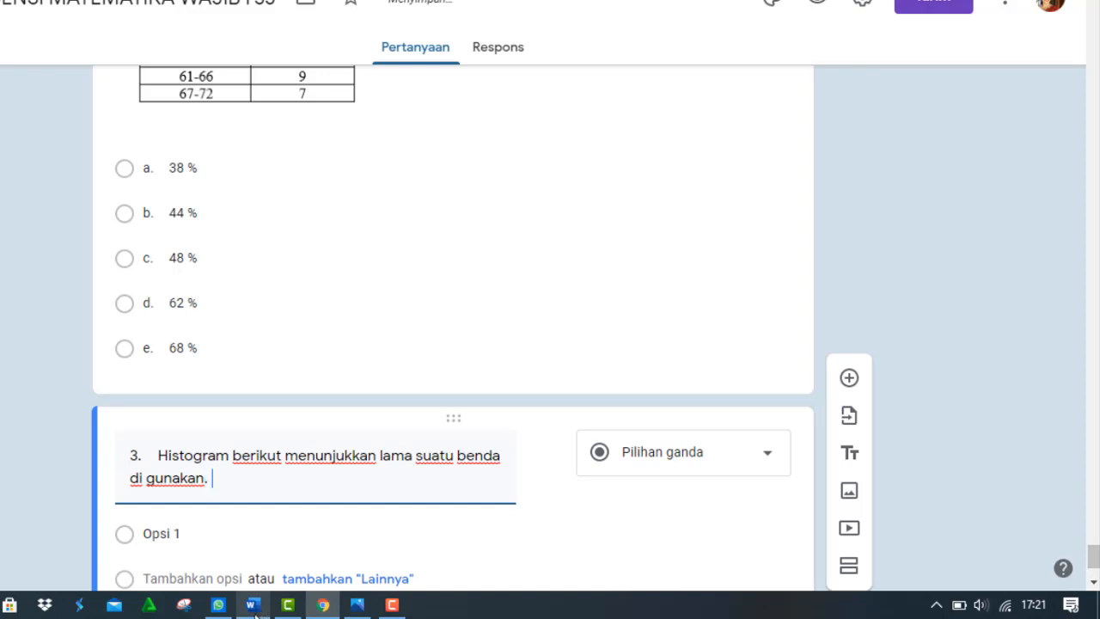
Copy the Word paragraph below the histogram, "Jika banyak benda seluruhnya adalah 100 buah … adalah …buah", and append it to the form question's title
{"action": "left_click", "coordinate": [256, 607]}
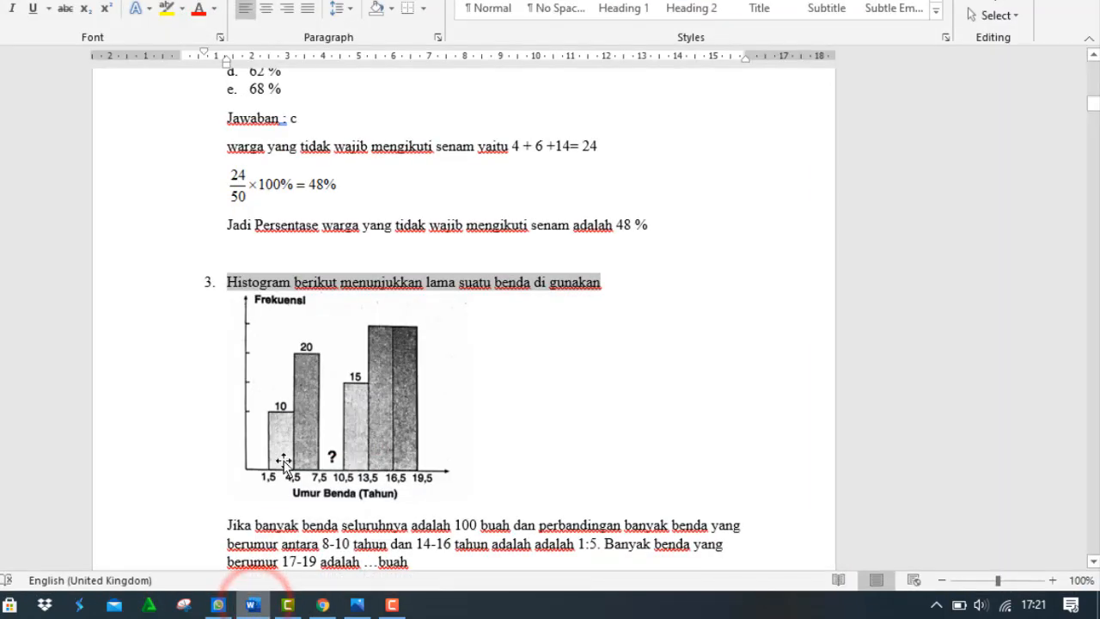
{"action": "left_click", "coordinate": [229, 527]}
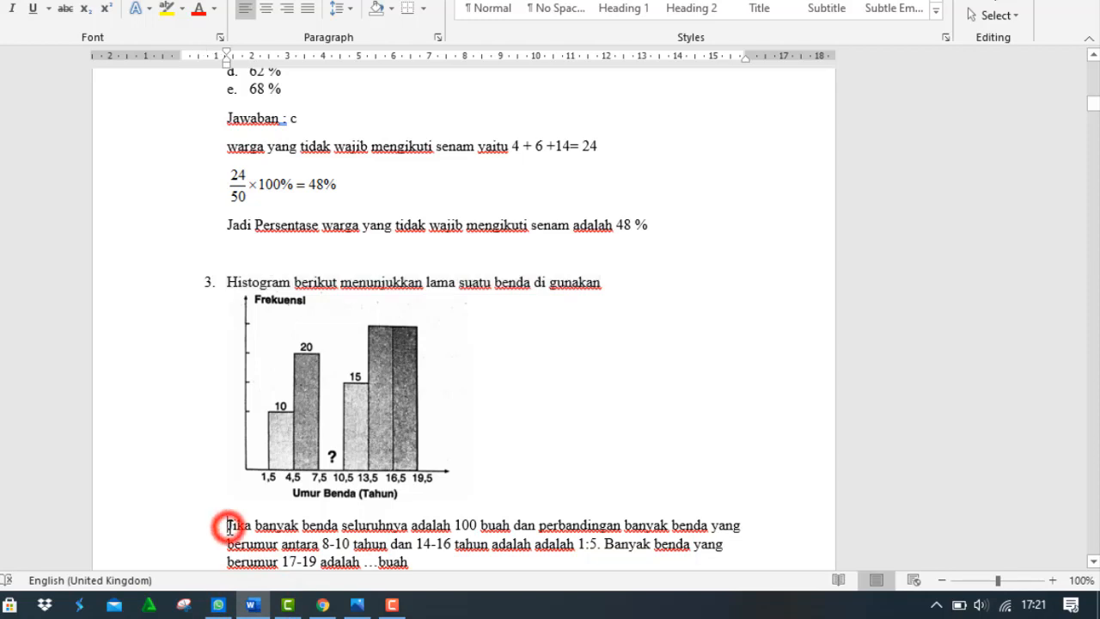
{"action": "key", "text": "shift+Down"}
{"action": "key", "text": "shift+Down"}
{"action": "key", "text": "shift+Down"}
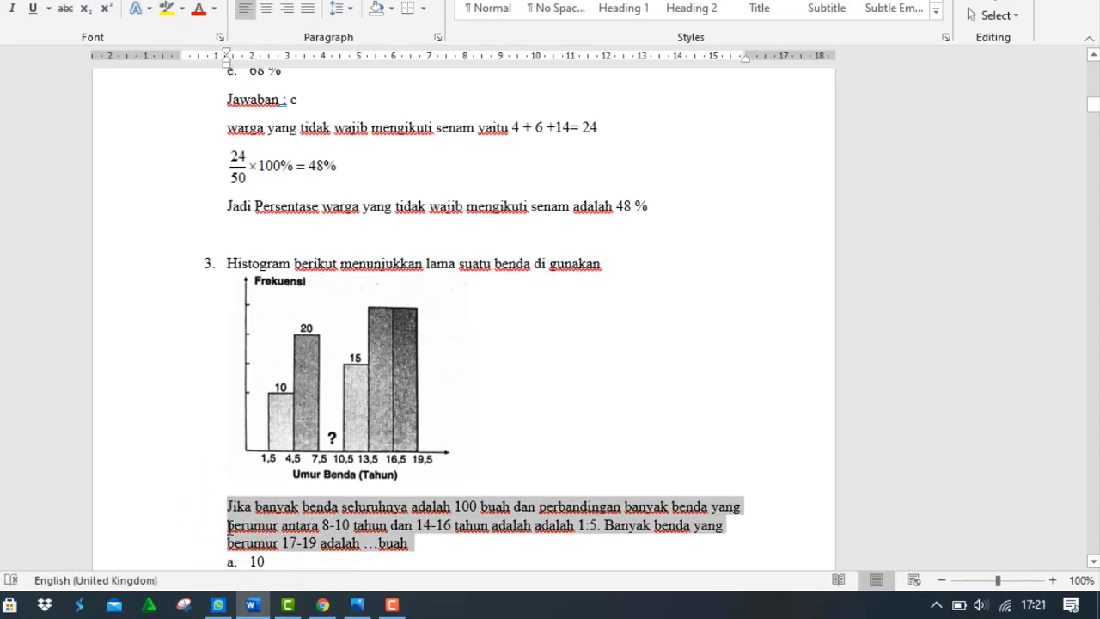
{"action": "left_click", "coordinate": [252, 606]}
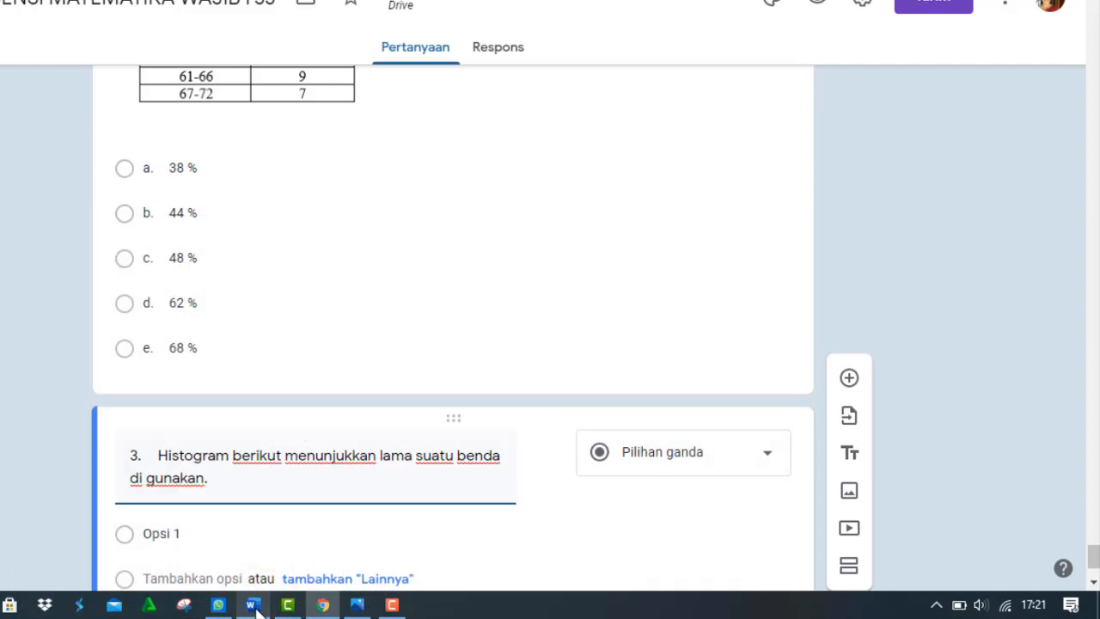
{"action": "type", "text": "Jika banyak benda seluruhnya adalah 100 buah dan perbandingan banyak benda yang berumur antara 8-10 tahun dan 14-16 tahun adalah adalah 1:5. Banyak benda yang berumur 17-19 adalah ...buah"}
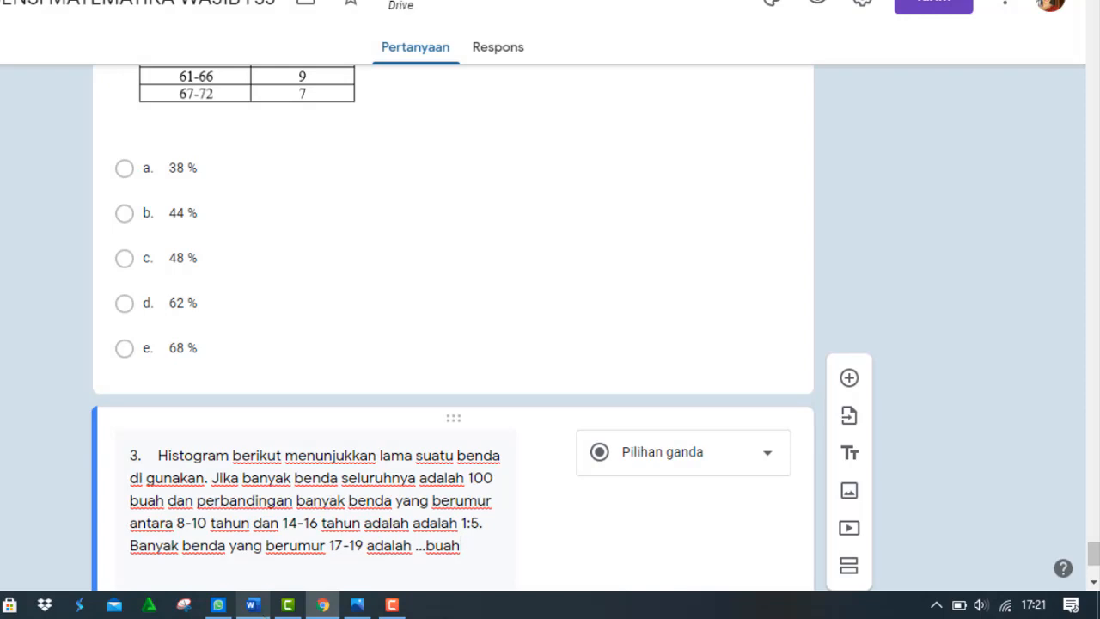
Try to tile the open windows side by side, extend the browser window downwards and switch to Word
{"action": "right_click", "coordinate": [522, 614]}
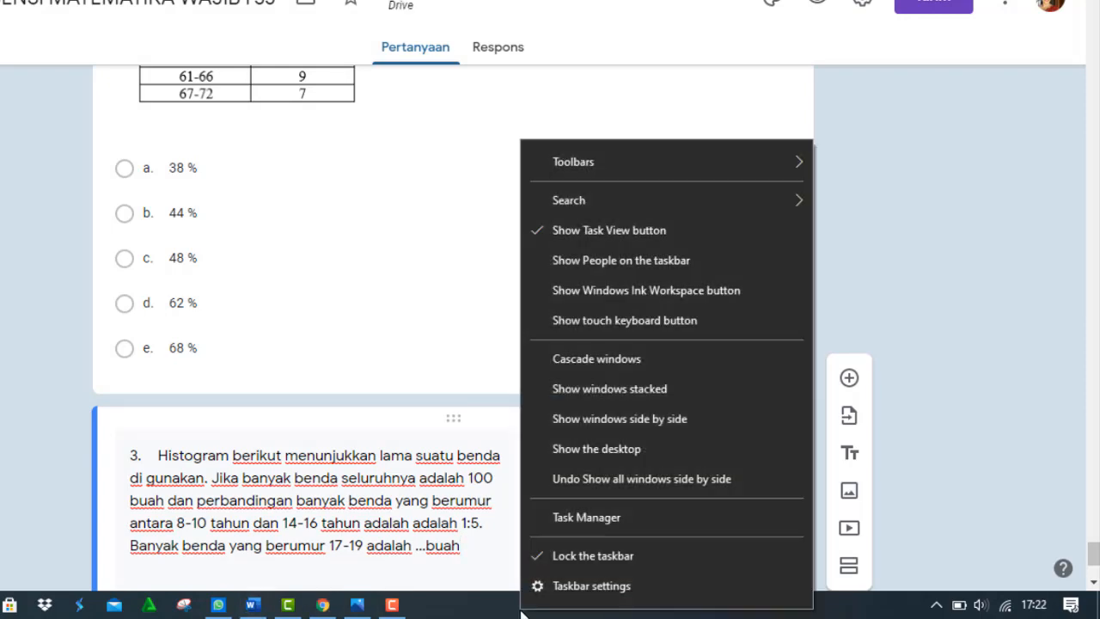
{"action": "left_click", "coordinate": [616, 420]}
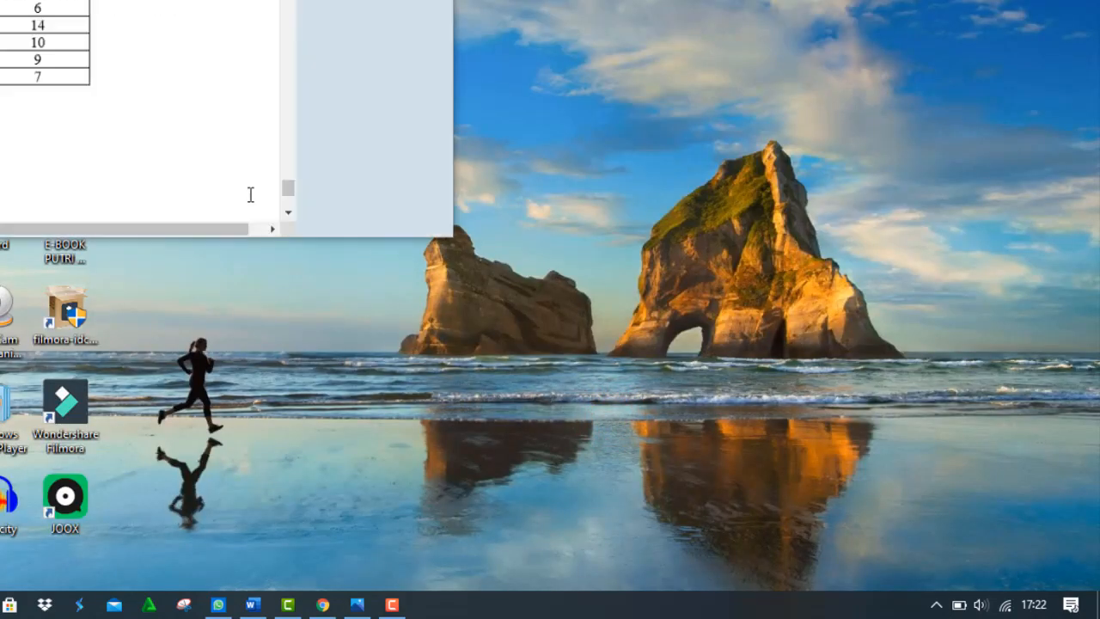
{"action": "left_click_drag", "start_coordinate": [230, 242], "coordinate": [151, 587]}
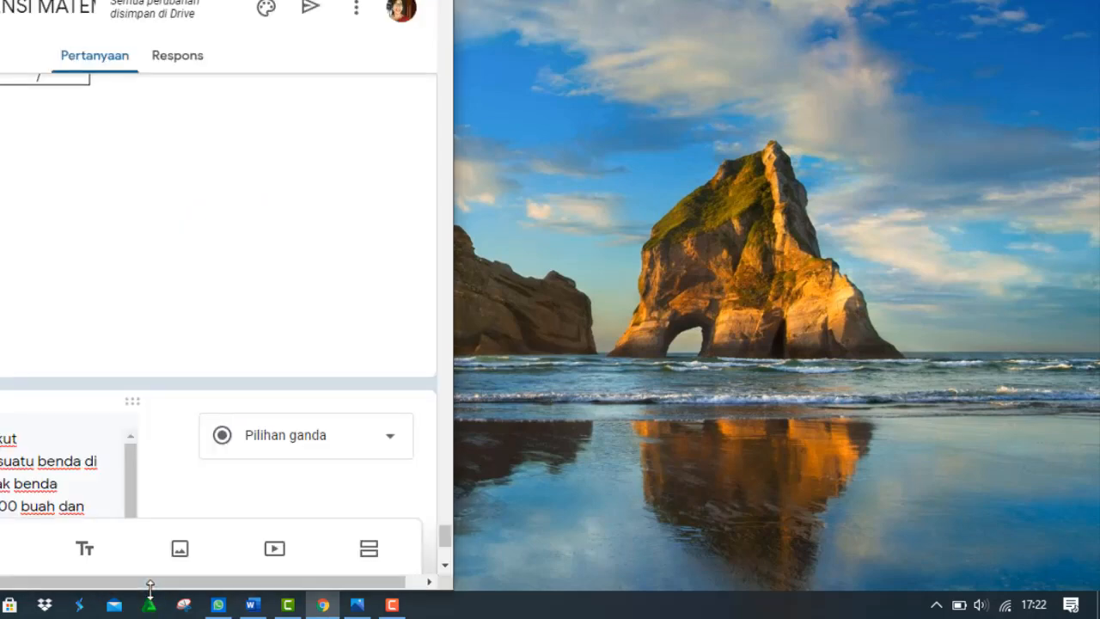
{"action": "left_click", "coordinate": [253, 605]}
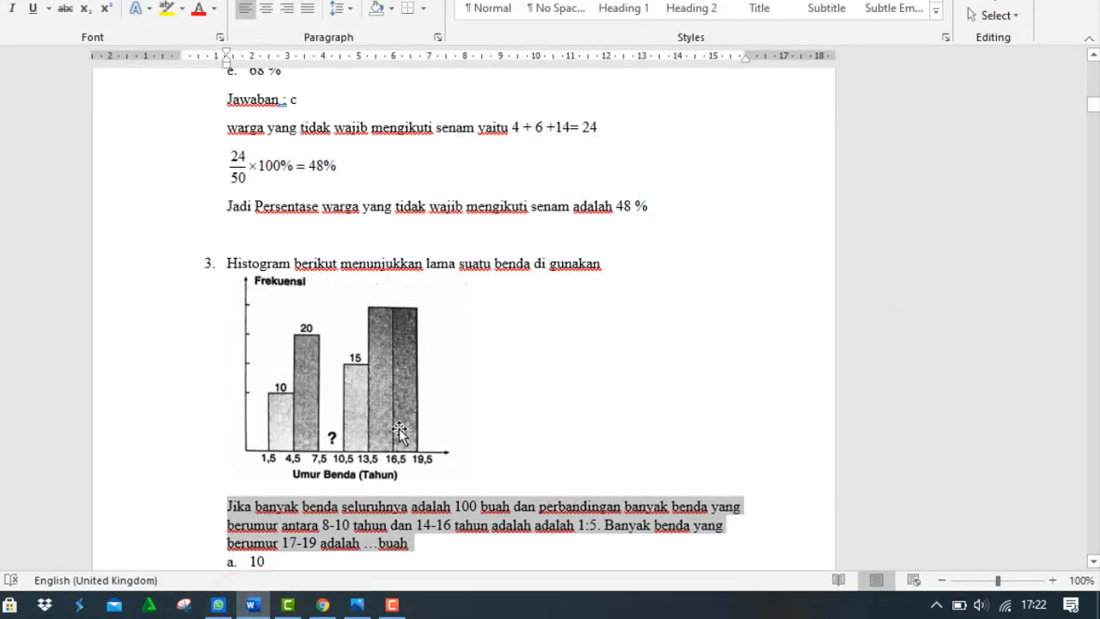
Arrange the Word and browser windows side by side, with Word first, and stretch both down to the taskbar
{"action": "right_click", "coordinate": [556, 606]}
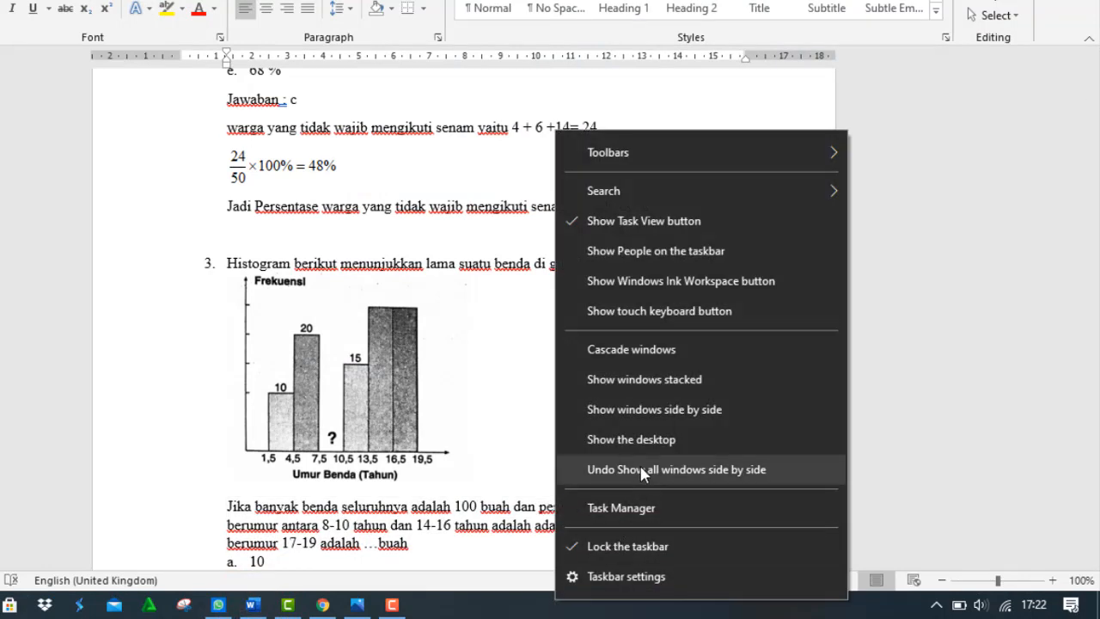
{"action": "left_click", "coordinate": [648, 410]}
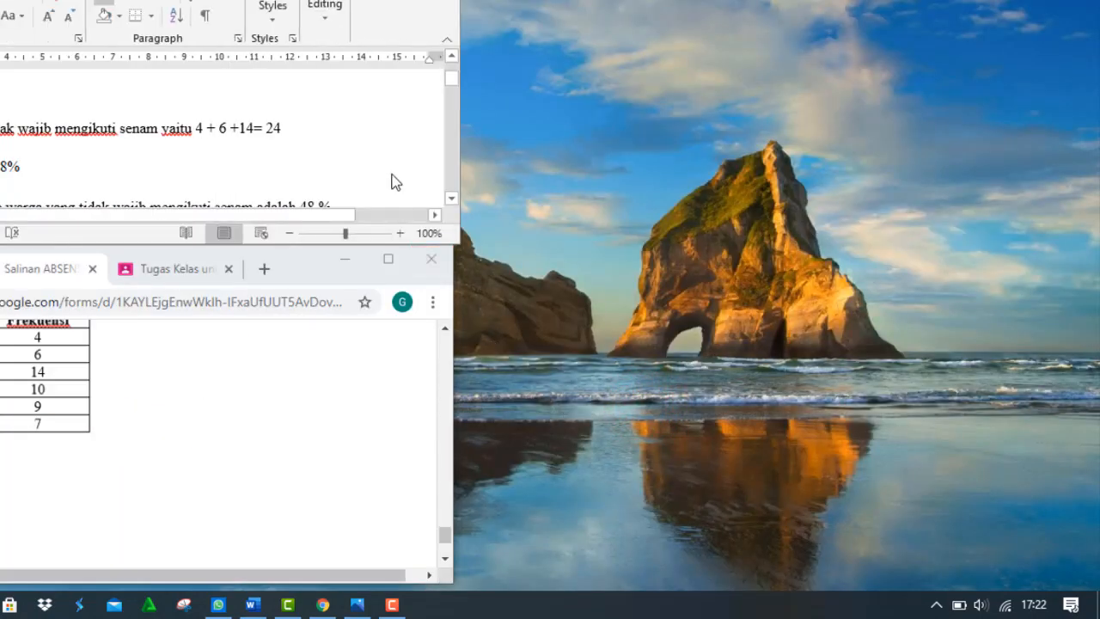
{"action": "left_click", "coordinate": [279, 446]}
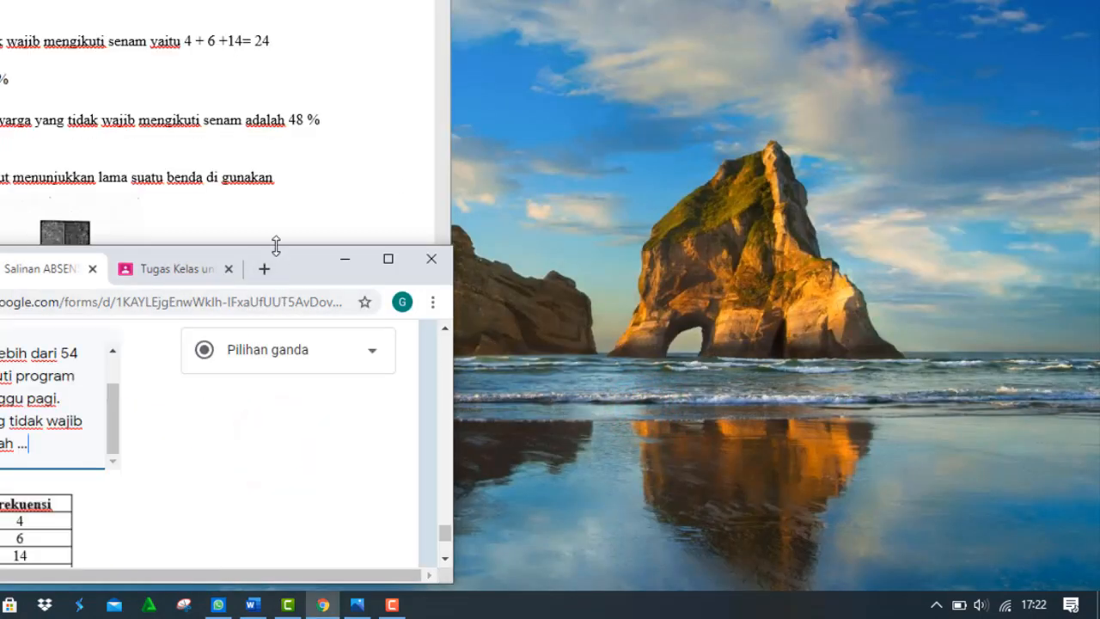
{"action": "left_click_drag", "start_coordinate": [275, 255], "coordinate": [894, 0]}
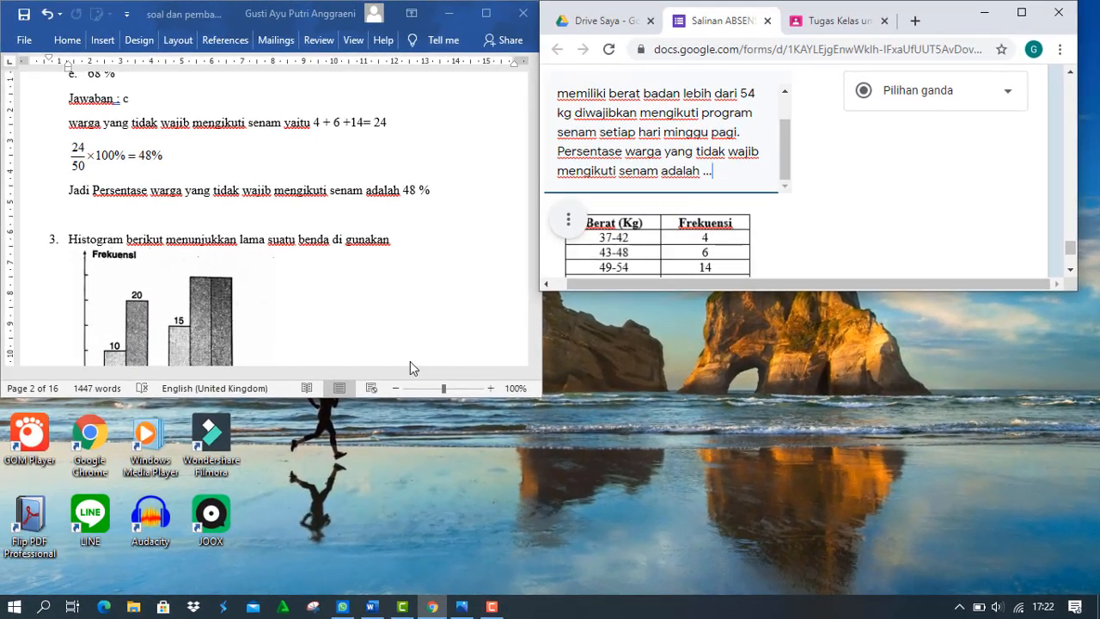
{"action": "left_click_drag", "start_coordinate": [350, 397], "coordinate": [295, 592]}
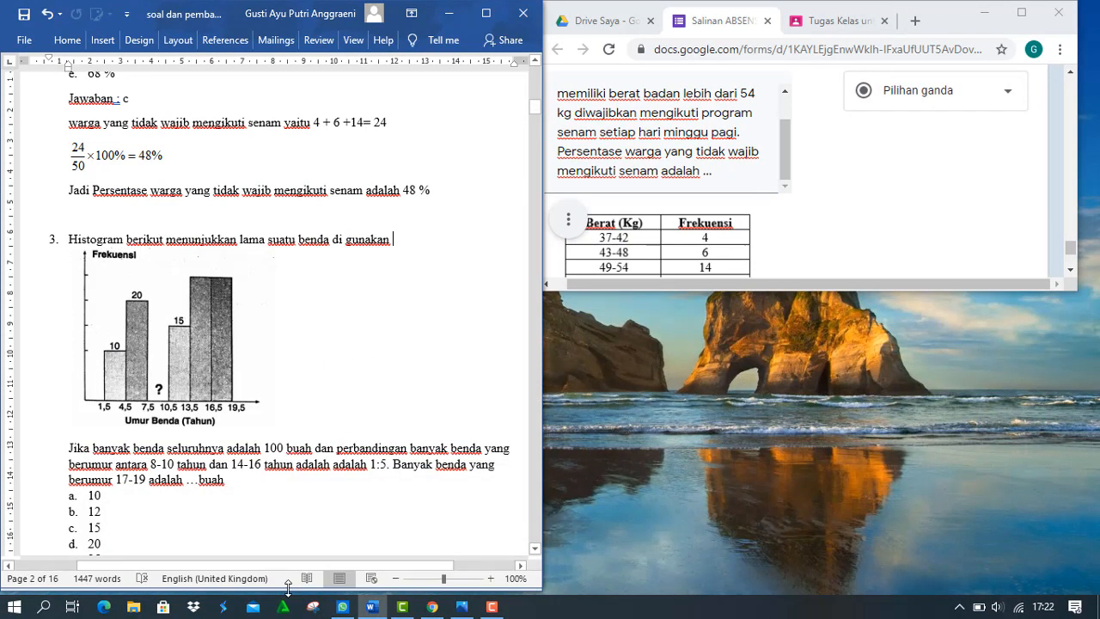
{"action": "left_click", "coordinate": [782, 251]}
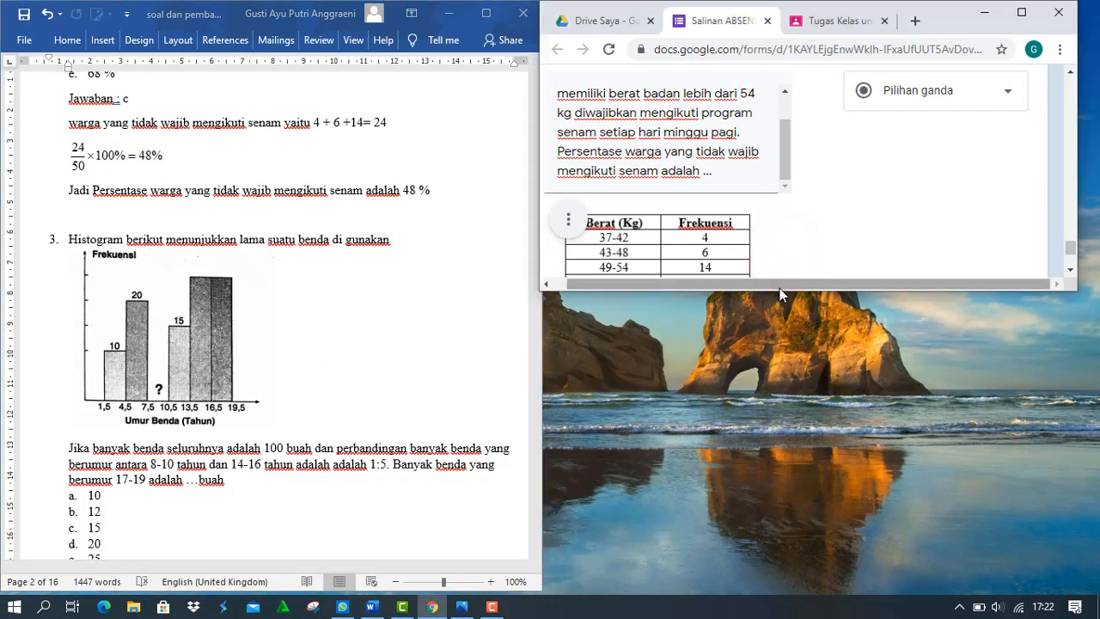
{"action": "left_click_drag", "start_coordinate": [778, 292], "coordinate": [727, 593]}
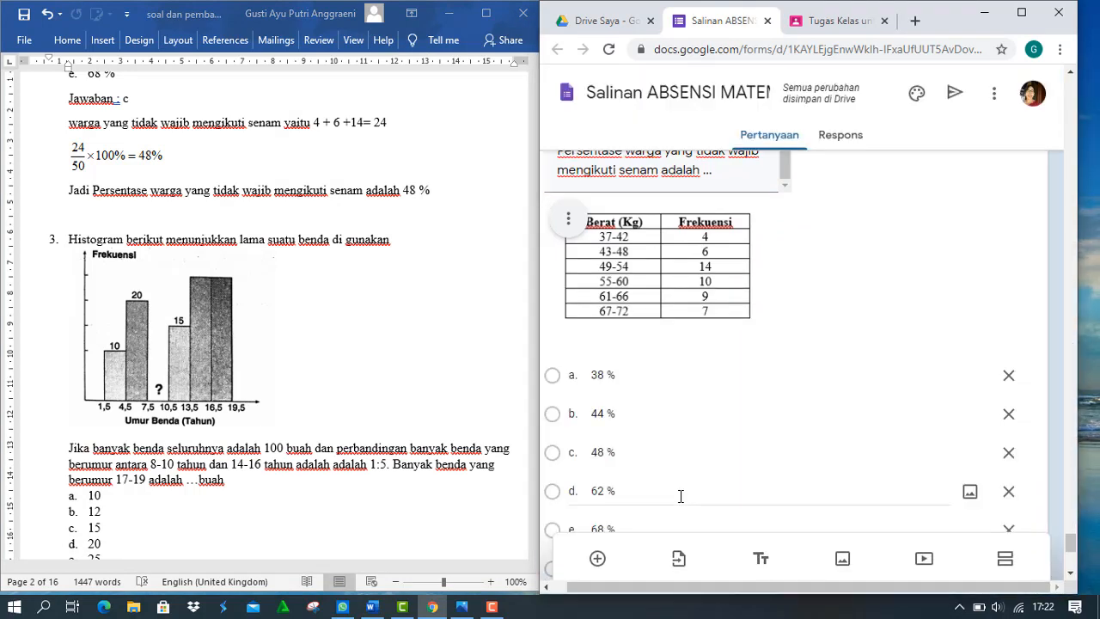
Add another question directly after question 2 and paste the copied "Jika banyak benda seluruhnya adalah 100 buah…" paragraph as its title
{"action": "left_click", "coordinate": [1070, 574]}
{"action": "left_click", "coordinate": [1071, 574]}
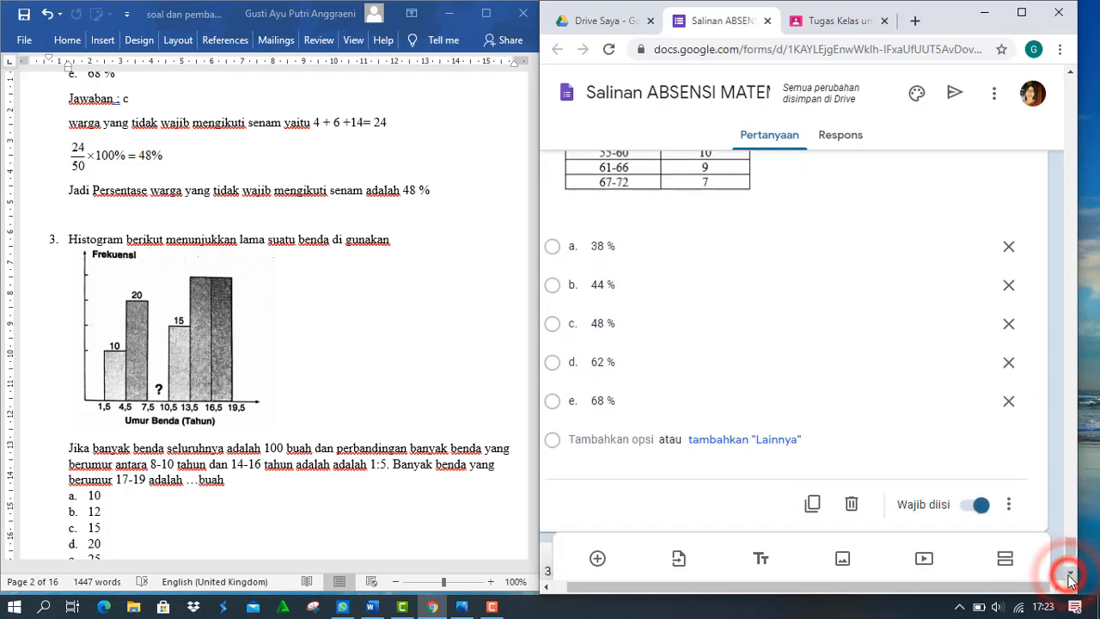
{"action": "left_click", "coordinate": [1070, 575]}
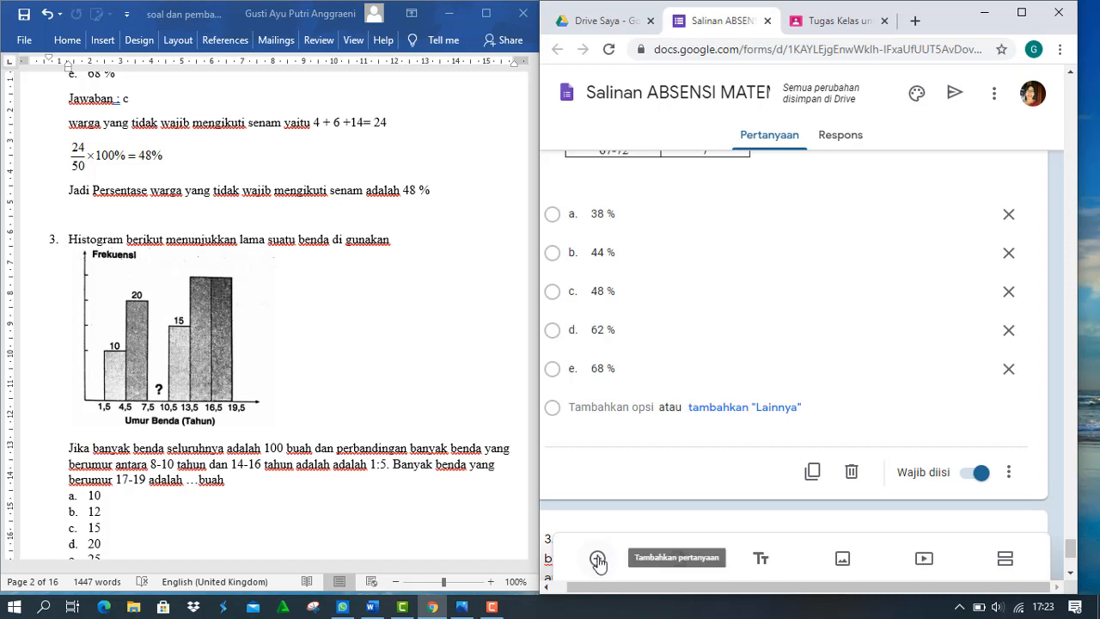
{"action": "left_click", "coordinate": [598, 561]}
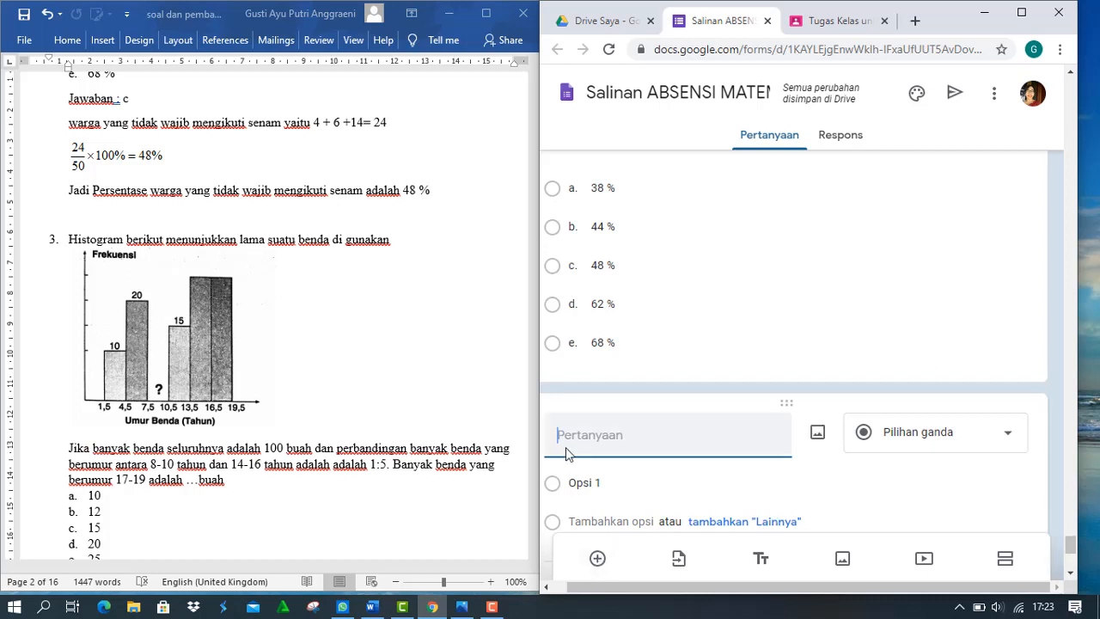
{"action": "type", "text": "Jika banyak benda seluruhnya adalah 100 buah dan perbandingan banyak benda yang berumur antara 8-10 tahun dan 14-16 tahun adalah adalah 1:5. Banyak benda yang berumur 17-19 adalah …buah"}
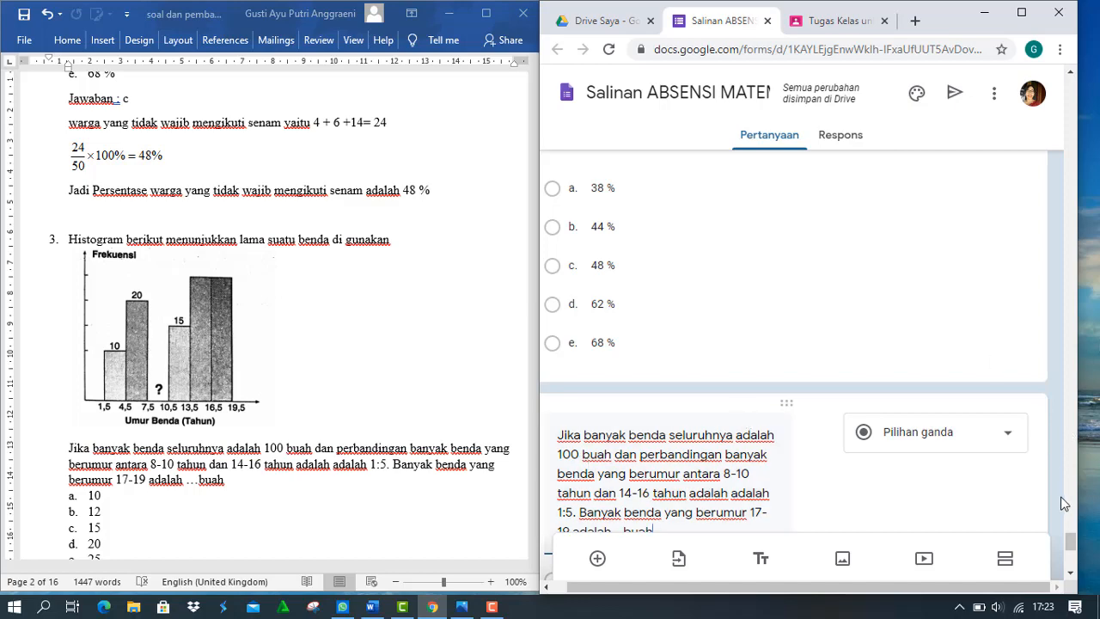
{"action": "mouse_move", "coordinate": [1072, 544]}
{"action": "left_mouse_down"}
{"action": "mouse_move", "coordinate": [1074, 525]}
{"action": "mouse_move", "coordinate": [1073, 550]}
{"action": "left_mouse_up"}
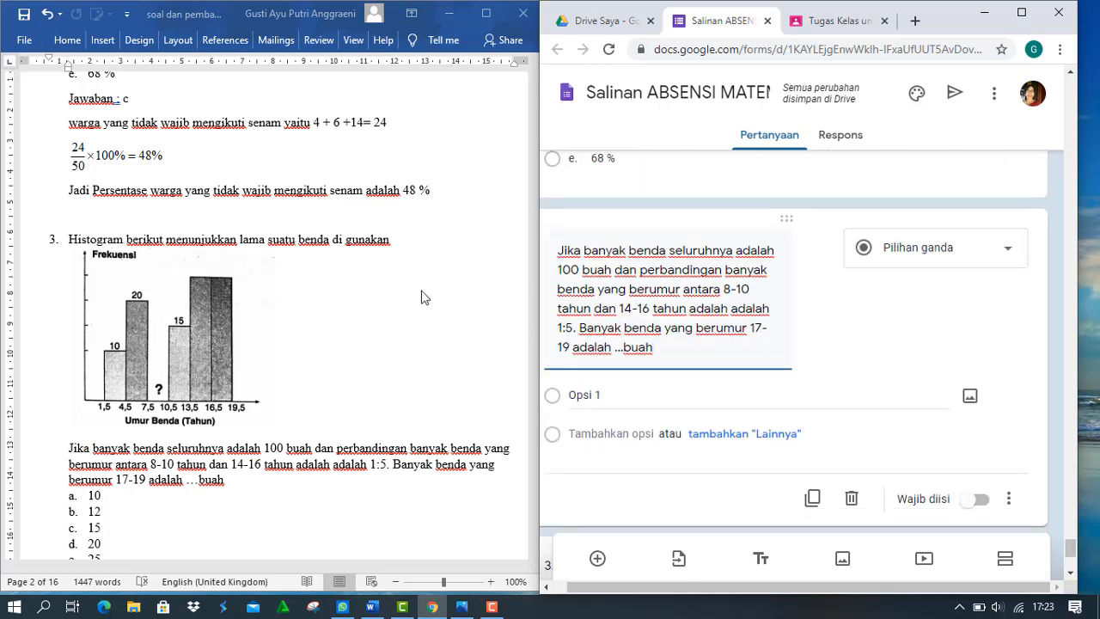
Copy "3. Histogram berikut menunjukkan lama suatu benda di gunakan" from Word to the start of this title, followed by a comma
{"action": "triple_click", "coordinate": [316, 243]}
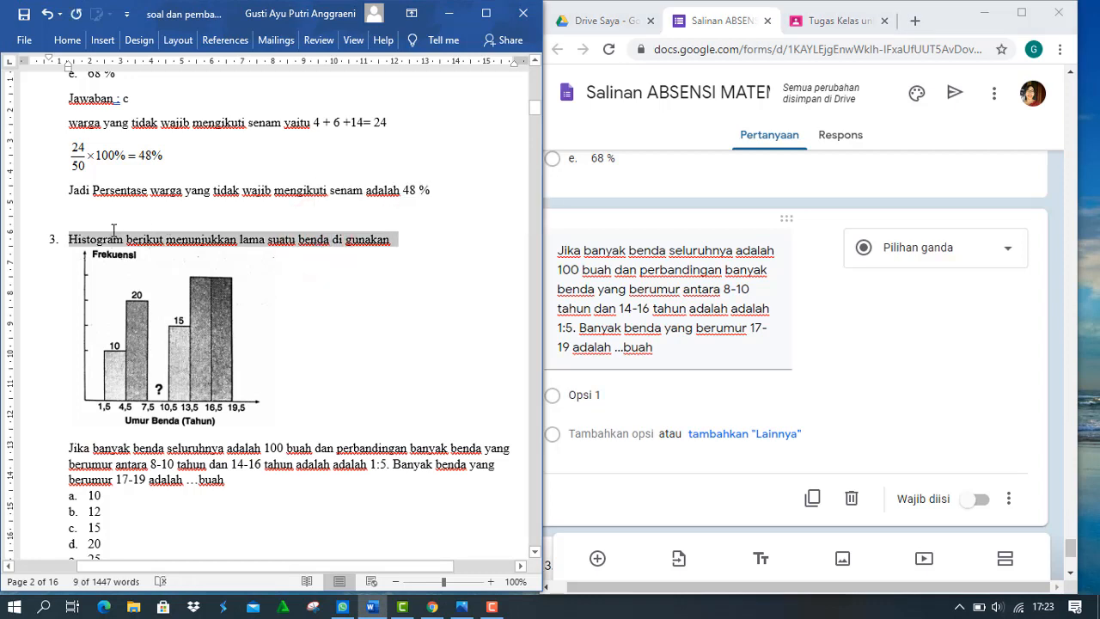
{"action": "left_click", "coordinate": [572, 261]}
{"action": "left_click", "coordinate": [560, 251]}
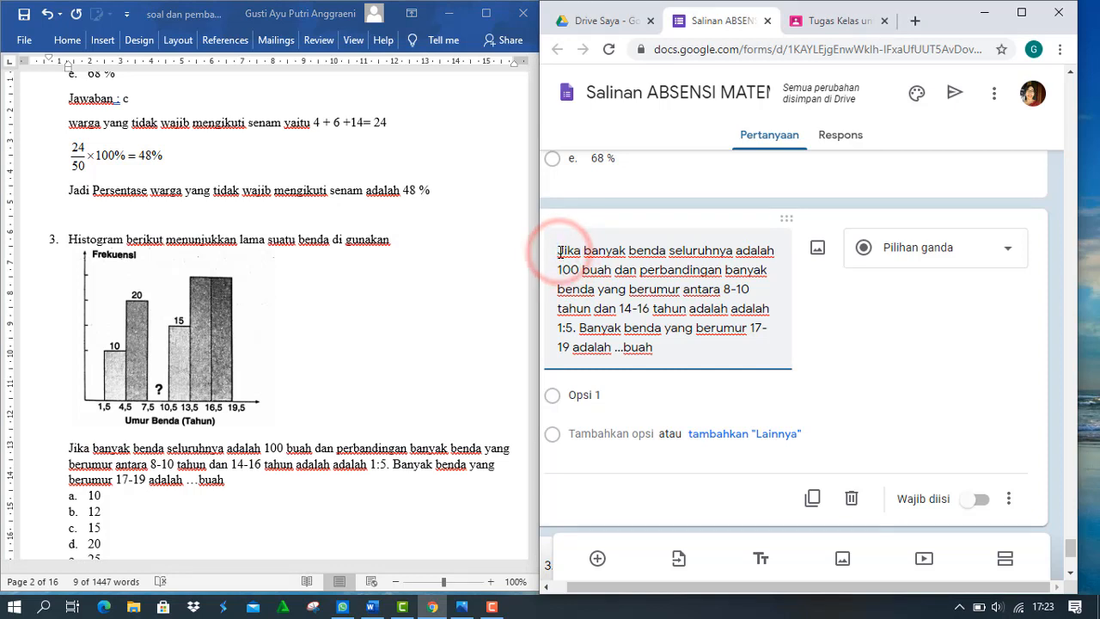
{"action": "type", "text": "3.\tHistogram berikut menunjukkan lama suatu benda di gunakan"}
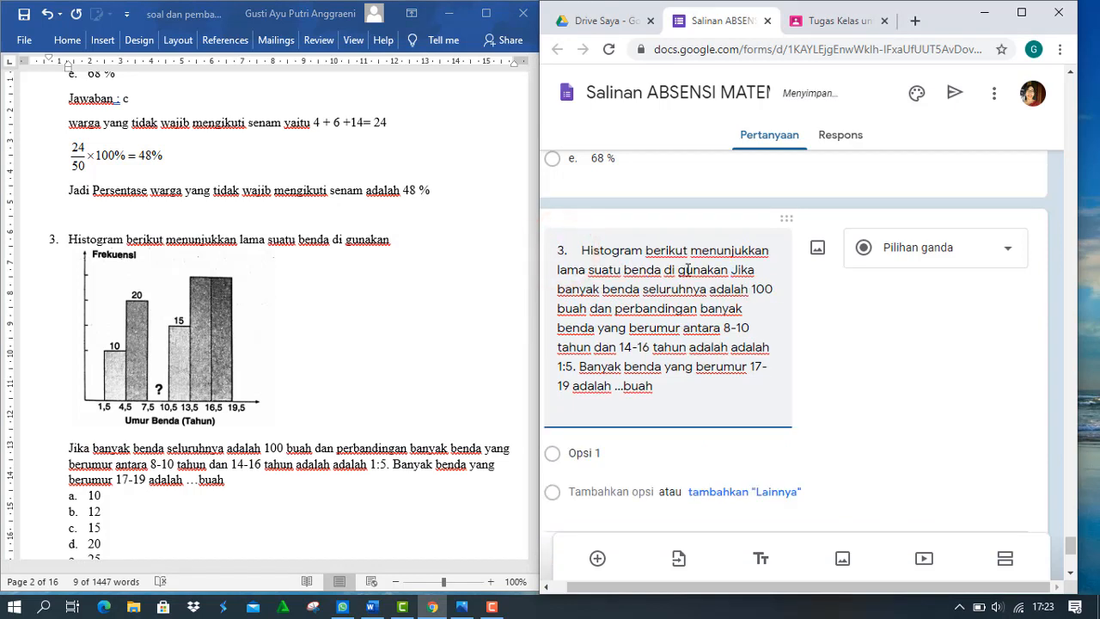
{"action": "key", "text": "BackSpace"}
{"action": "type", "text": ","}
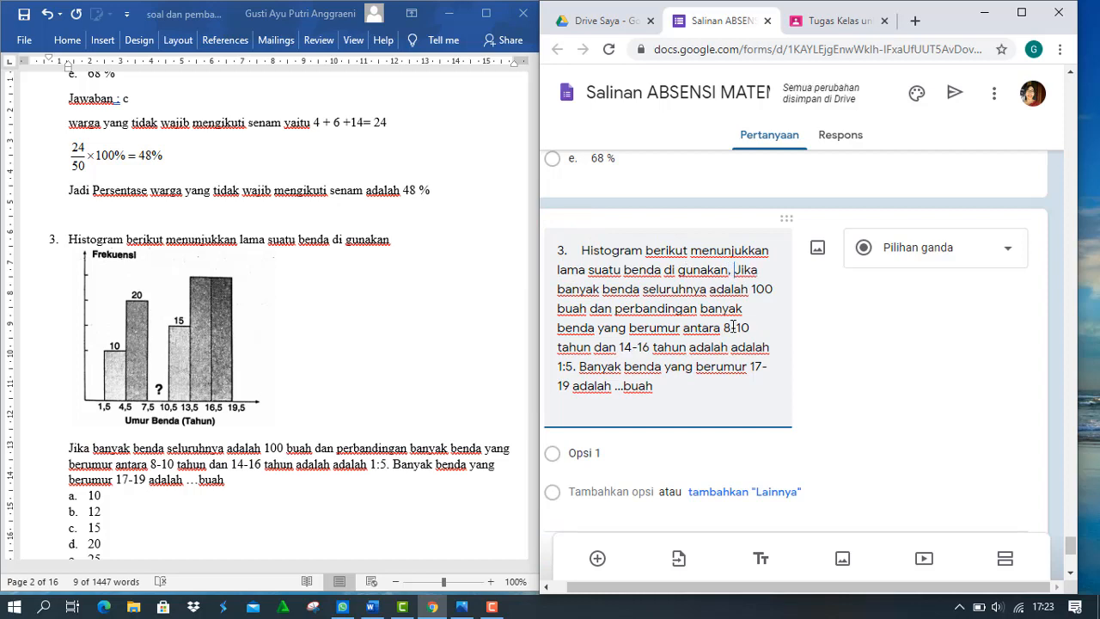
Insert the SOAL 3 histogram image into question 3 and shrink it to about three quarters of its width
{"action": "left_click", "coordinate": [818, 248]}
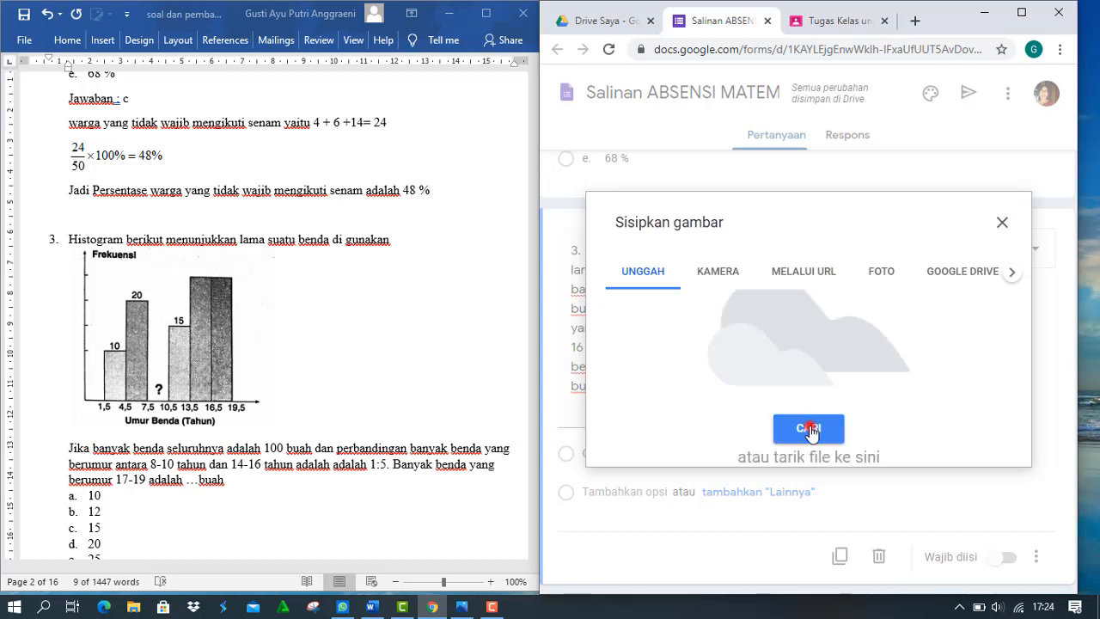
{"action": "left_click", "coordinate": [809, 428]}
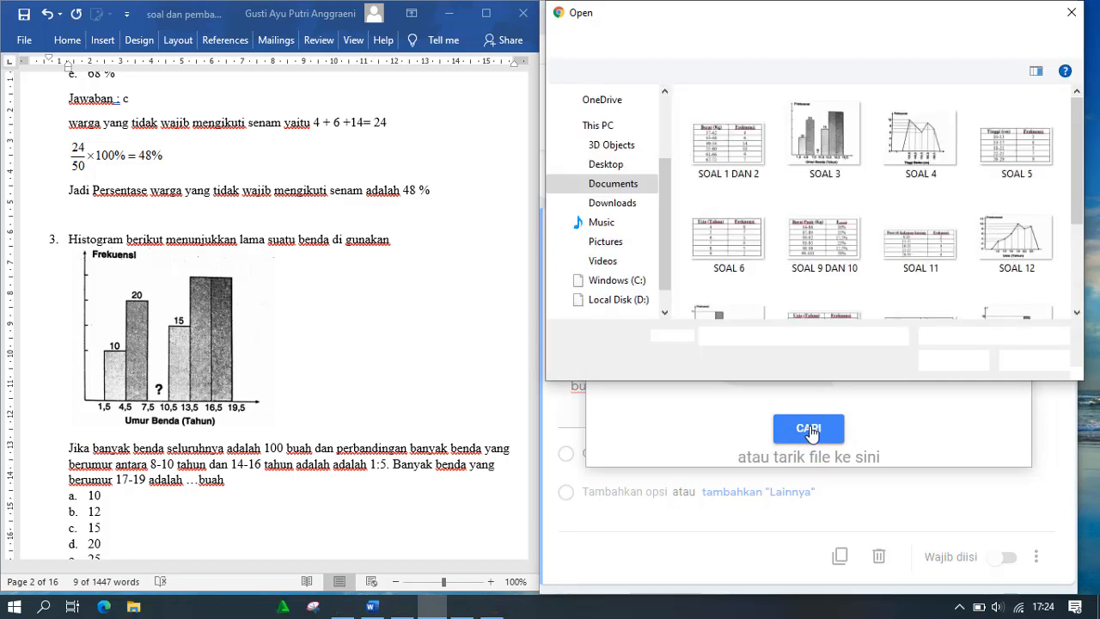
{"action": "double_click", "coordinate": [825, 140]}
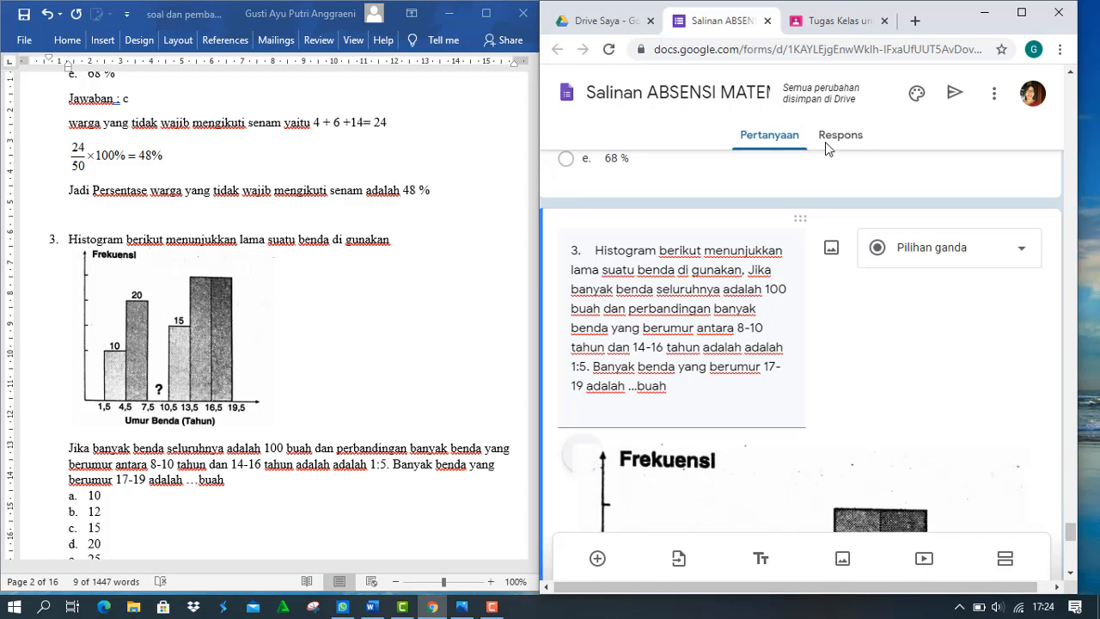
{"action": "left_click", "coordinate": [1070, 572]}
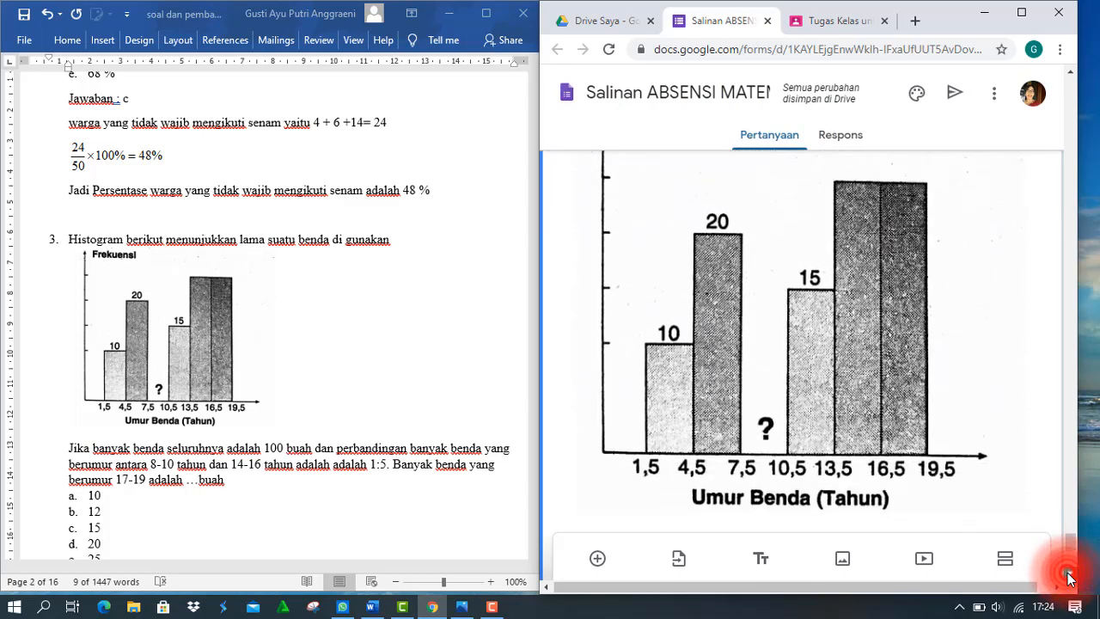
{"action": "left_click", "coordinate": [894, 434]}
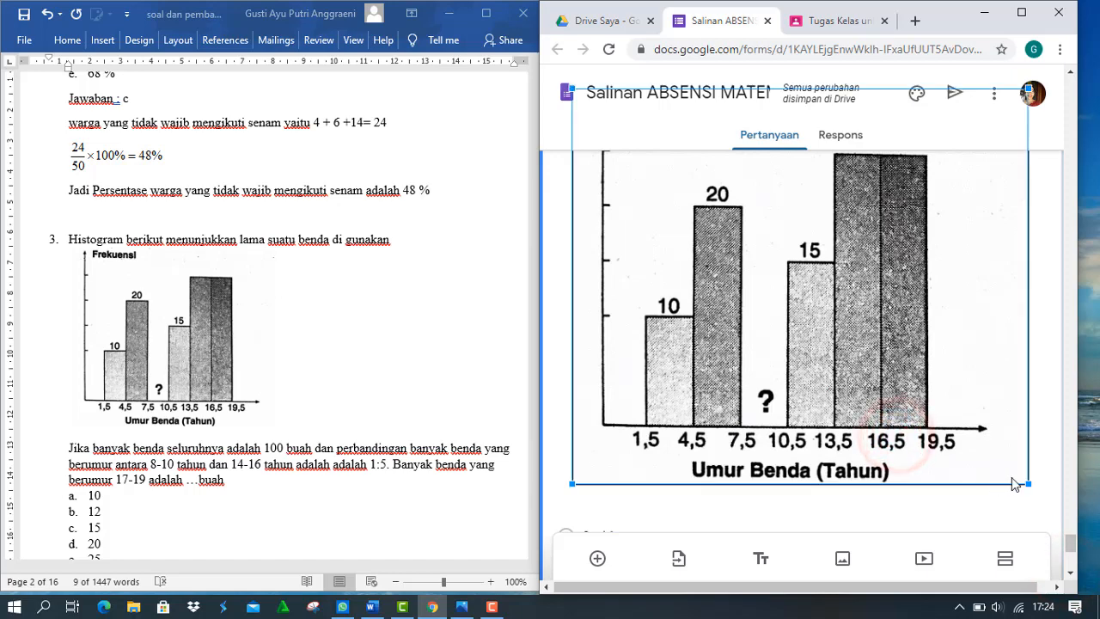
{"action": "left_click_drag", "start_coordinate": [1028, 483], "coordinate": [935, 361]}
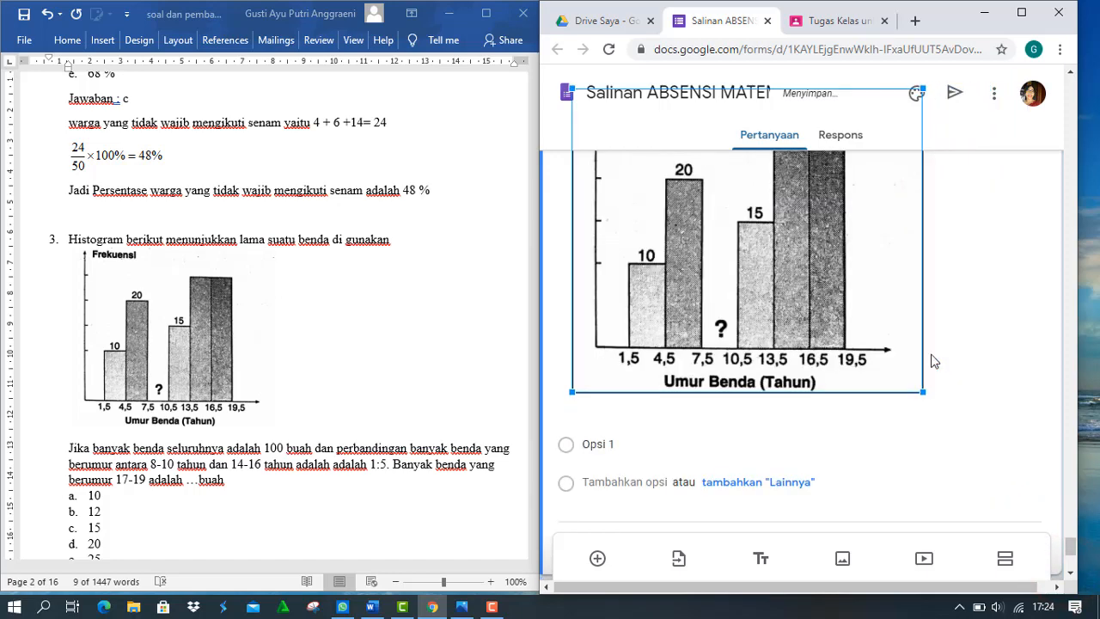
Select question 3's five answer options in Word, from a. 10 to e. 25, and copy them
{"action": "left_click", "coordinate": [597, 444]}
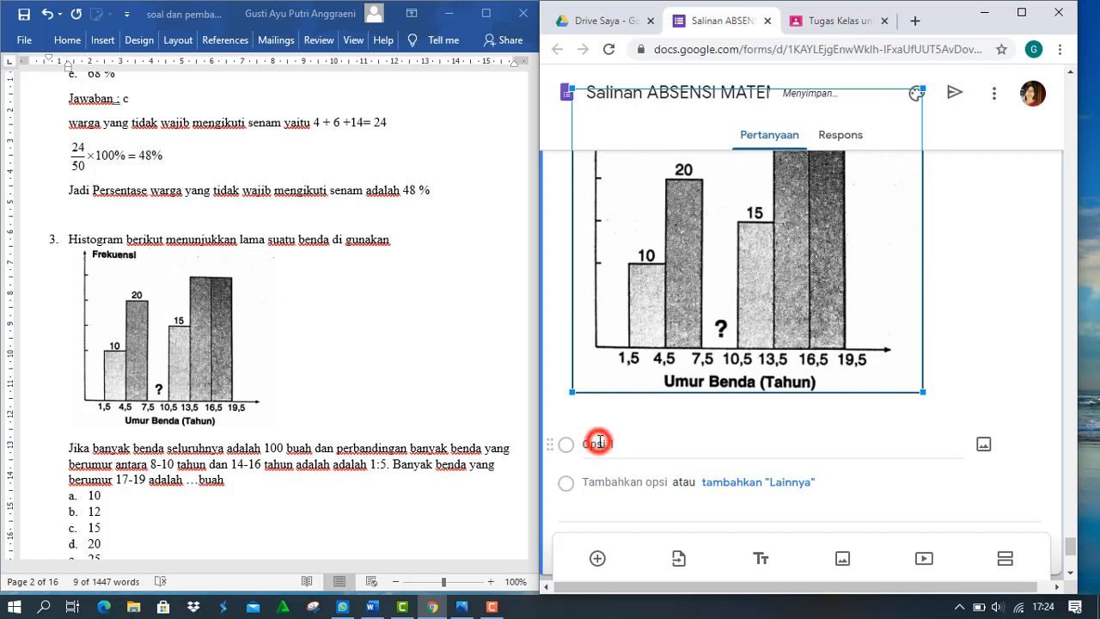
{"action": "left_click", "coordinate": [95, 502]}
{"action": "left_click", "coordinate": [95, 499]}
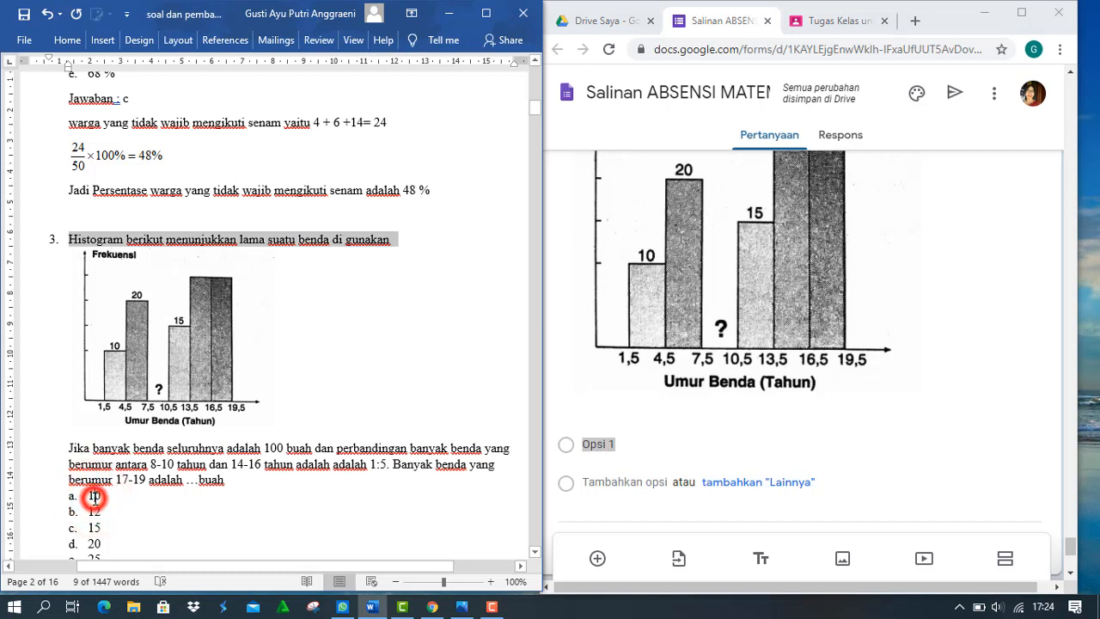
{"action": "key", "text": "shift+Down"}
{"action": "key", "text": "shift+Down"}
{"action": "key", "text": "shift+Down"}
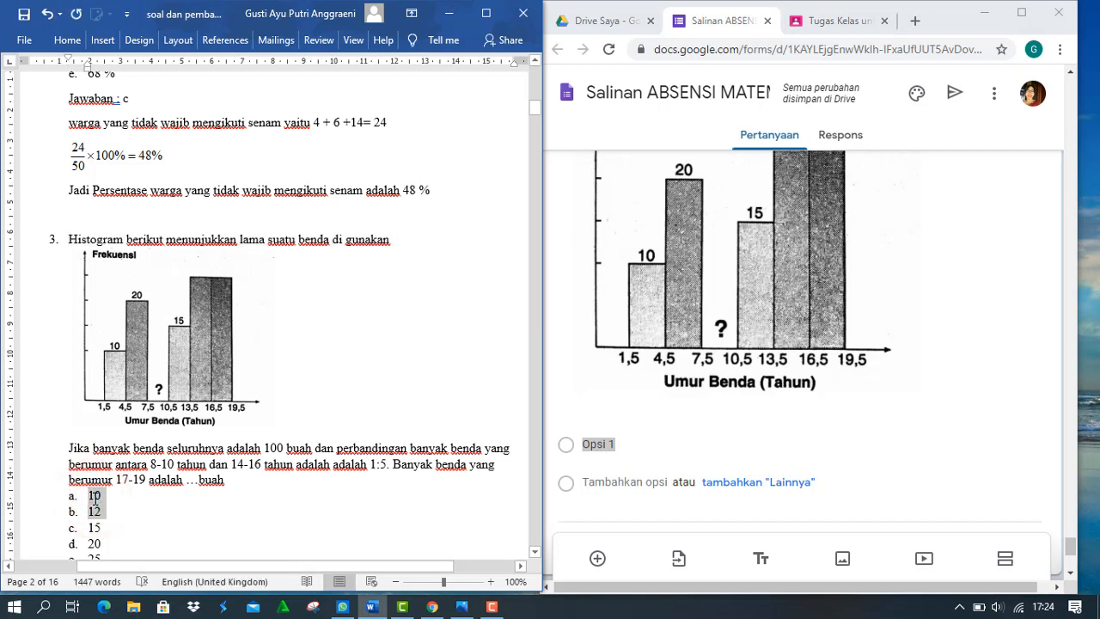
{"action": "key", "text": "shift+Down"}
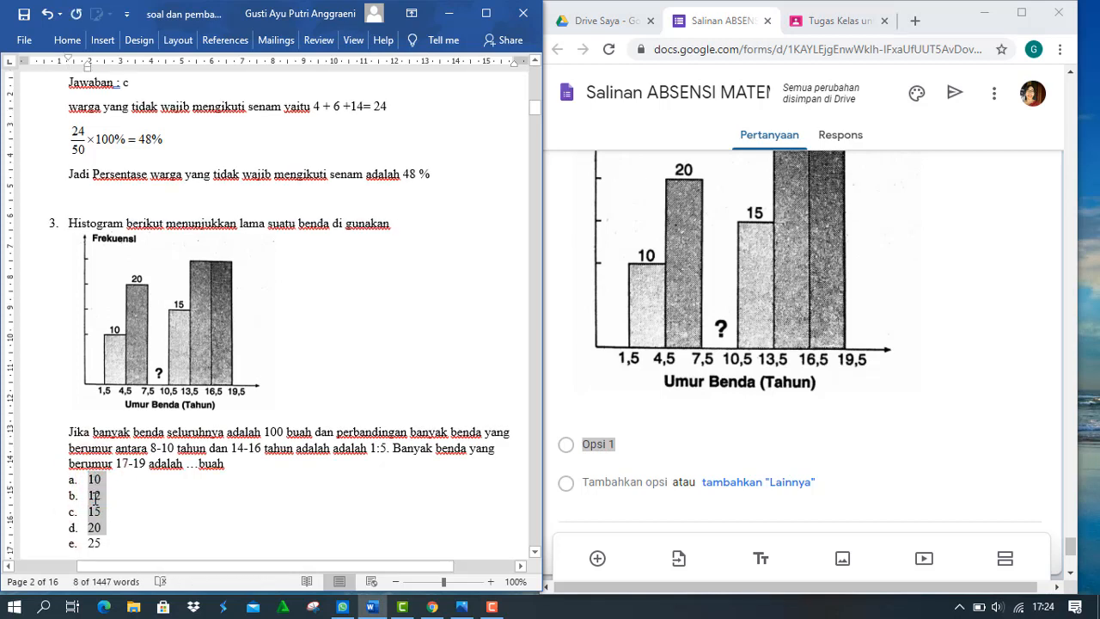
{"action": "scroll", "coordinate": [94, 497], "scroll_direction": "down", "scroll_amount": 1}
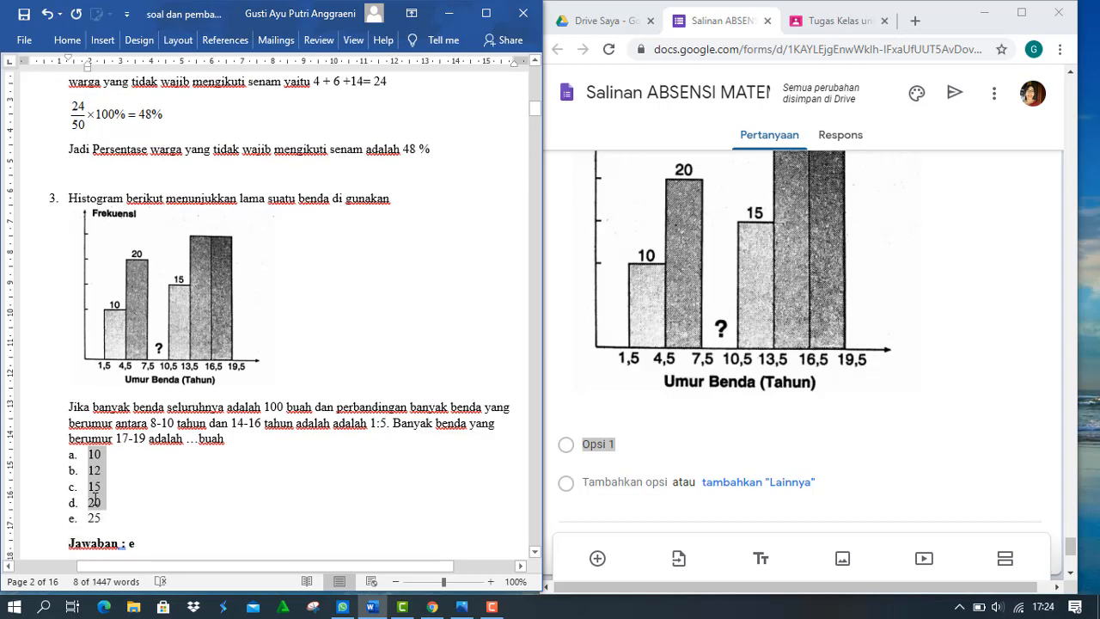
{"action": "key", "text": "shift+Down"}
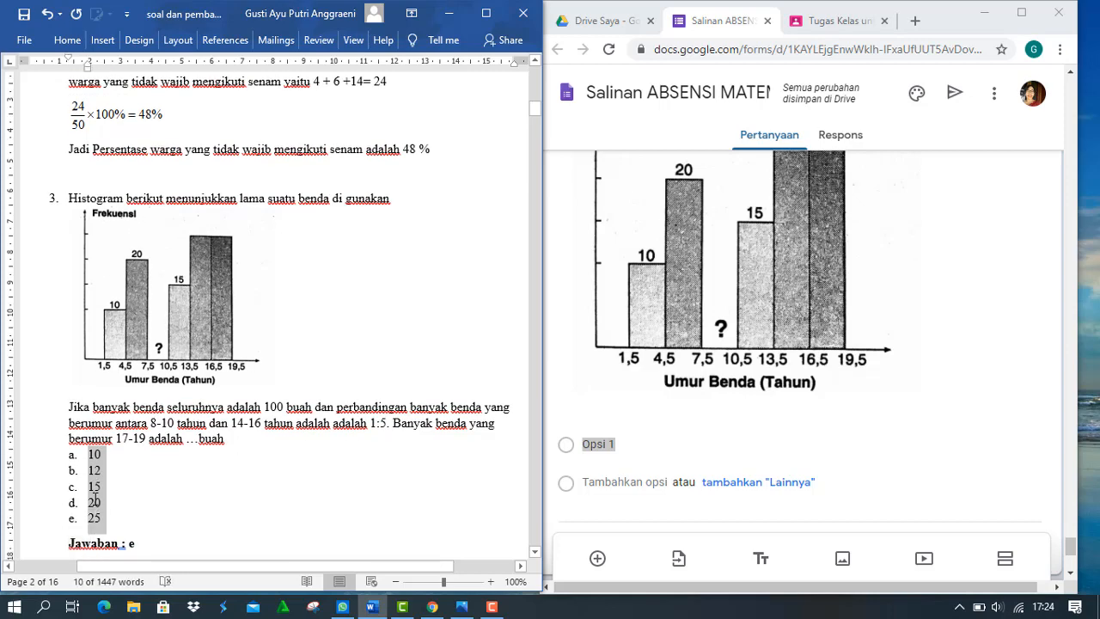
Replace question 3's first option with the copied answers 10, 12, 15, 20 and 25, and make the question required
{"action": "left_click", "coordinate": [595, 446]}
{"action": "left_click", "coordinate": [596, 445]}
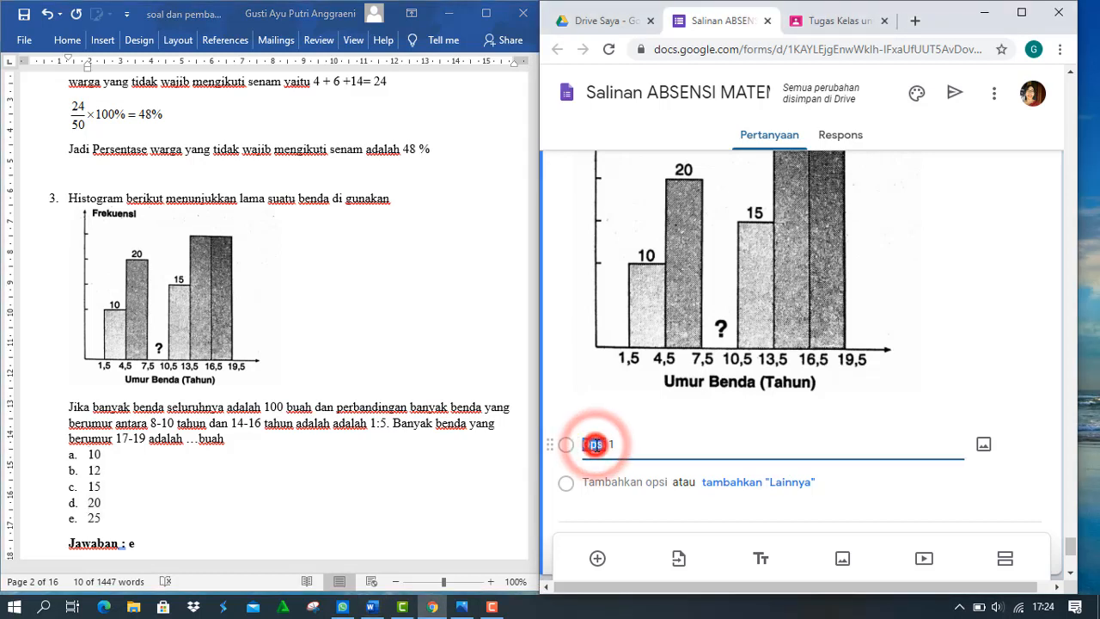
{"action": "double_click", "coordinate": [596, 445]}
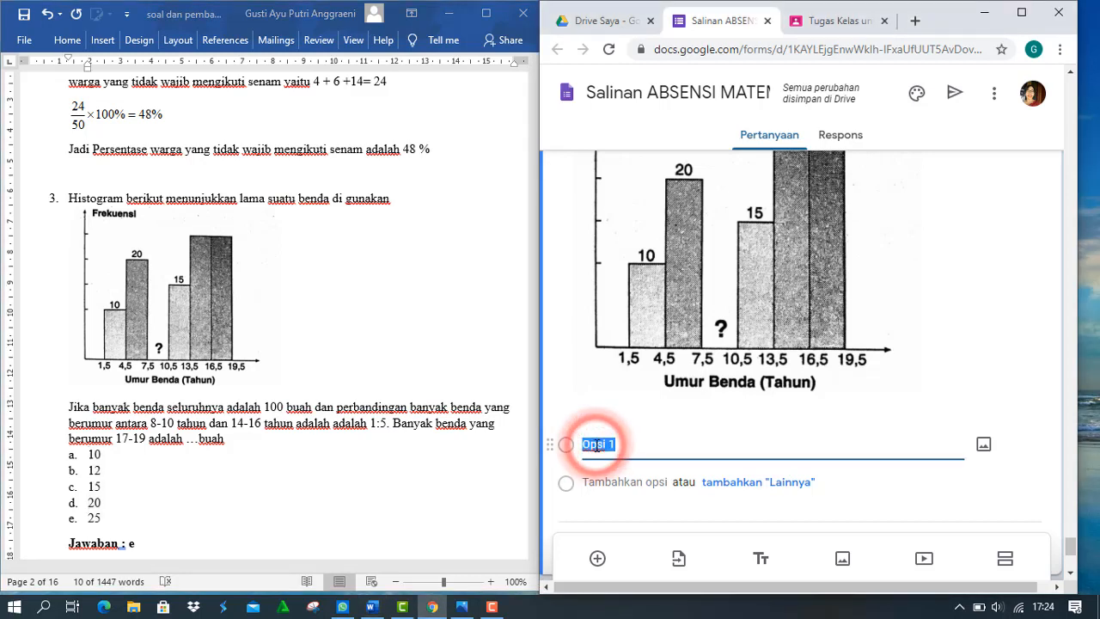
{"action": "type", "text": "a. 10 b. 12 c. 15 d. 20 e. 25"}
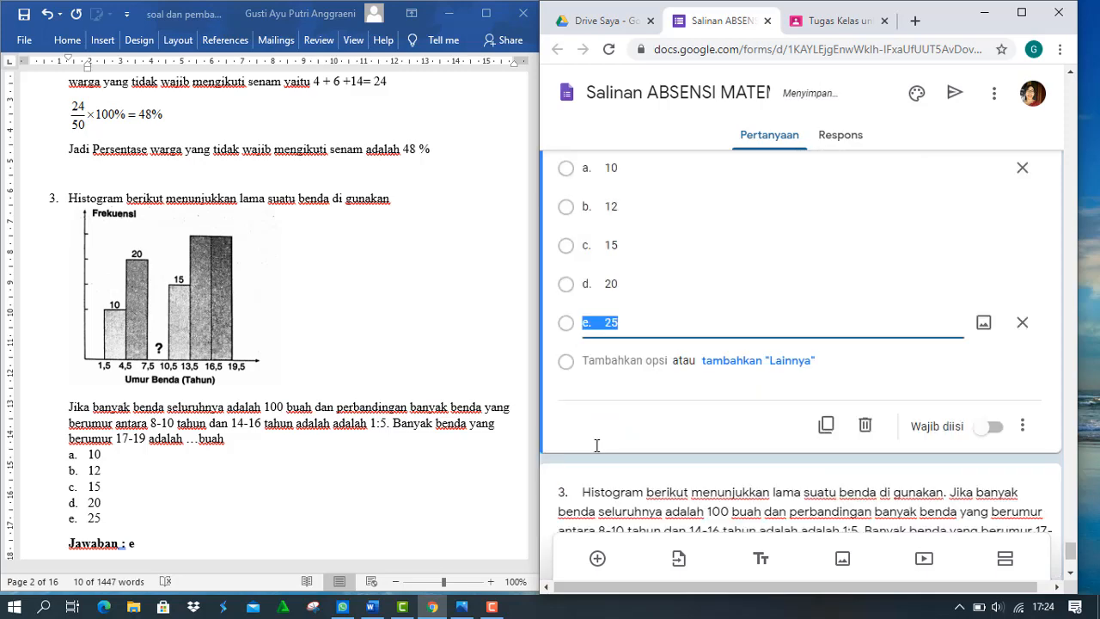
{"action": "left_click", "coordinate": [980, 429]}
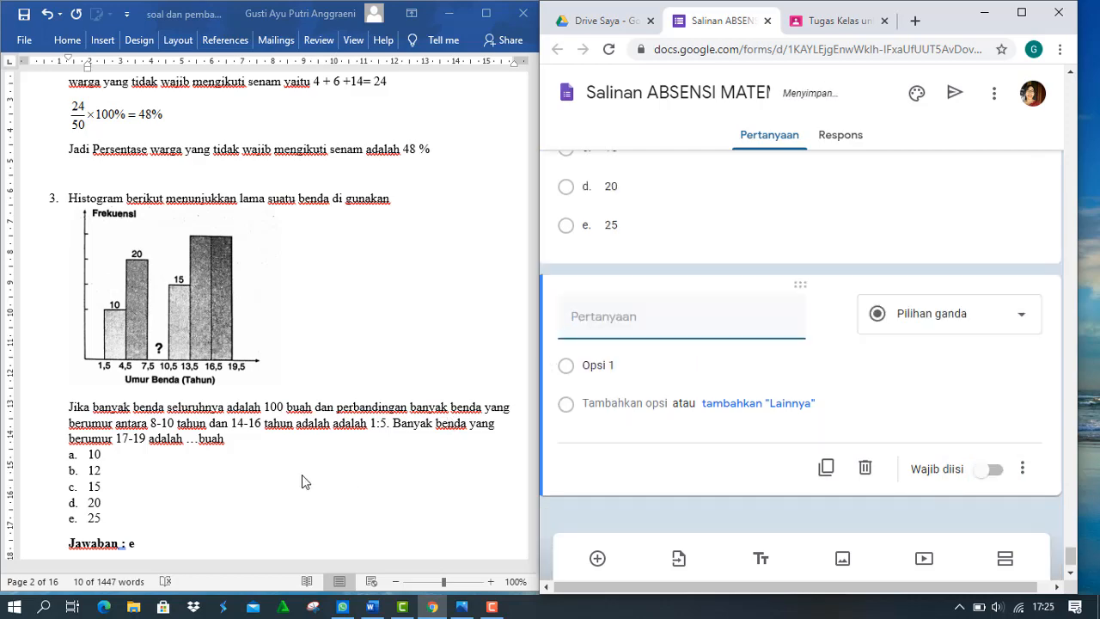
Copy "4. Berikut ini merupakan data tinggi badan 40 siswa yang disajikan dalam bentuk polygon" from Word into the blank question's title
{"action": "left_click", "coordinate": [234, 478]}
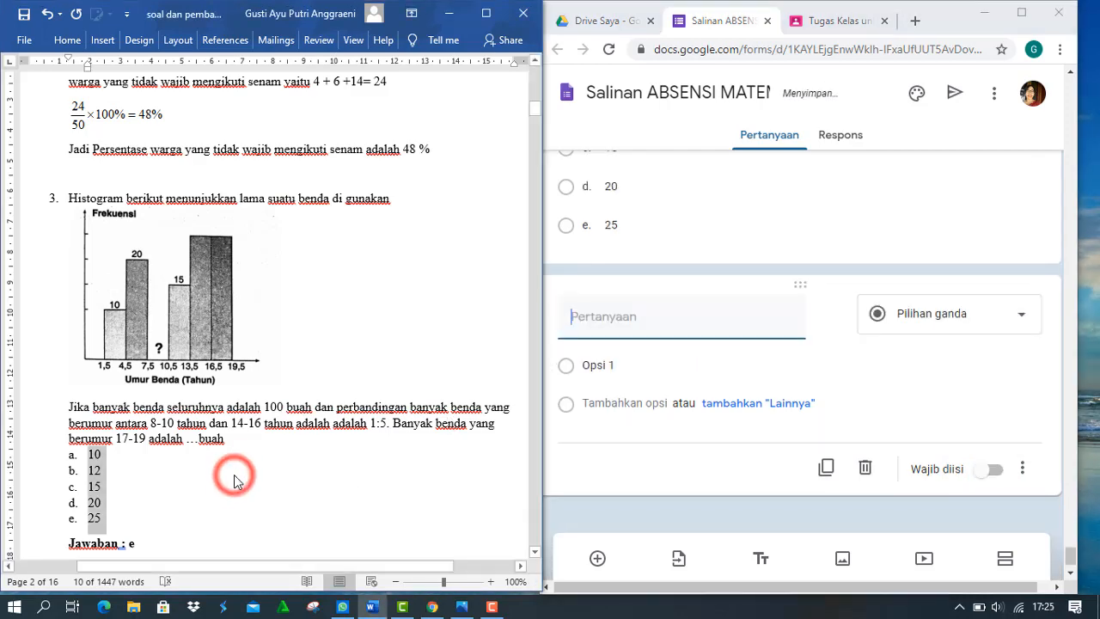
{"action": "scroll", "coordinate": [236, 479], "scroll_direction": "down", "scroll_amount": 3}
{"action": "scroll", "coordinate": [234, 478], "scroll_direction": "down", "scroll_amount": 10}
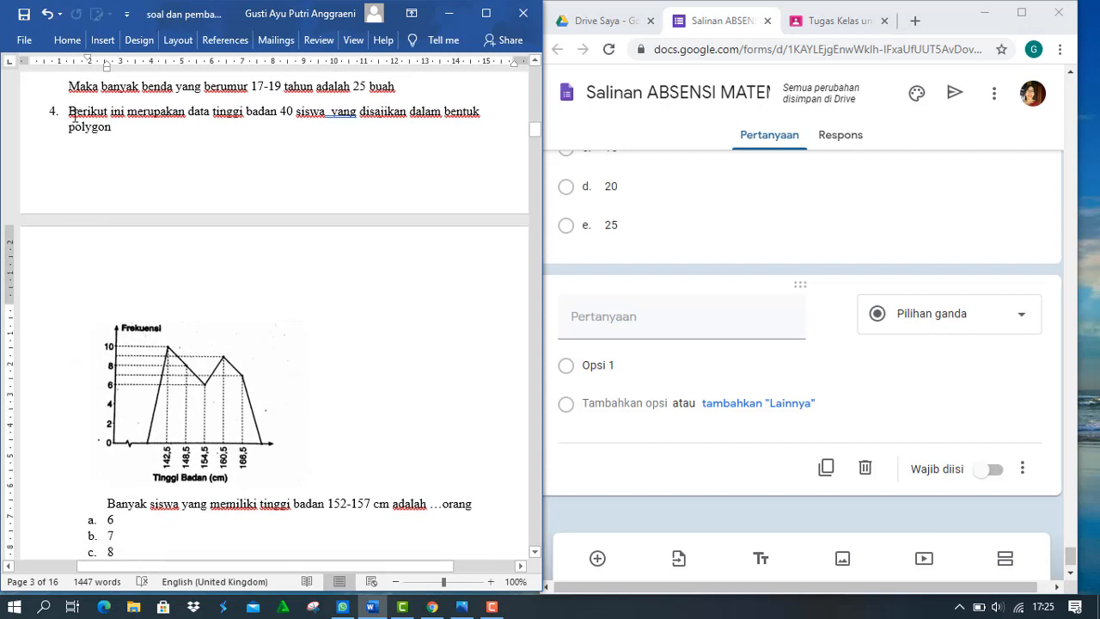
{"action": "left_click_drag", "start_coordinate": [72, 112], "coordinate": [76, 124]}
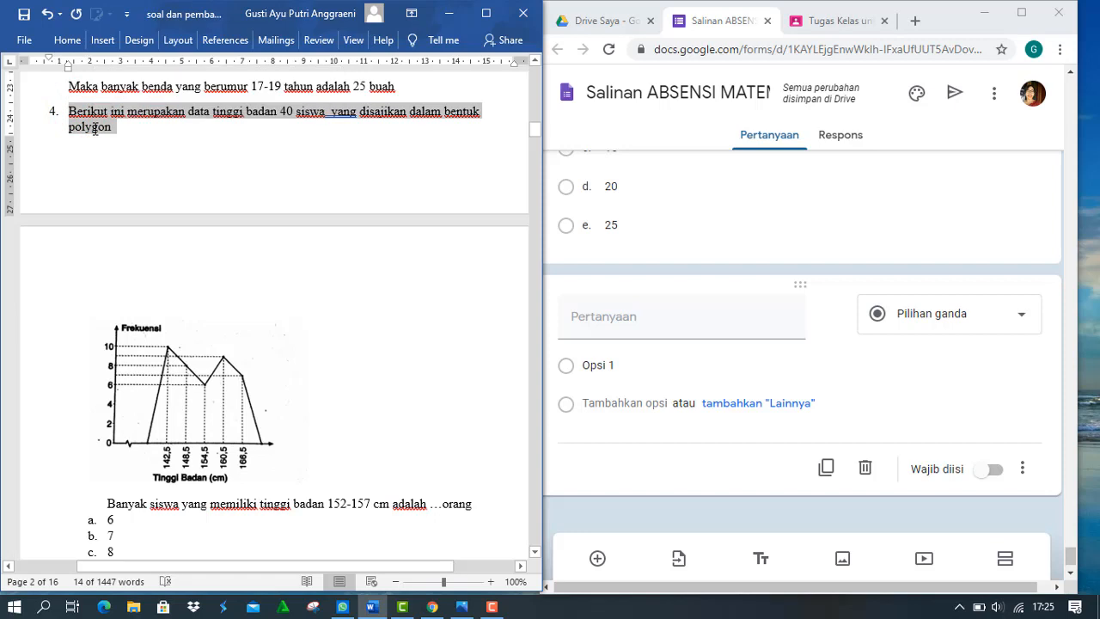
{"action": "left_click", "coordinate": [583, 321]}
{"action": "type", "text": "4.\tBerikut ini merupakan data tinggi badan 40 siswa  yang disajikan dalam bentuk polygon"}
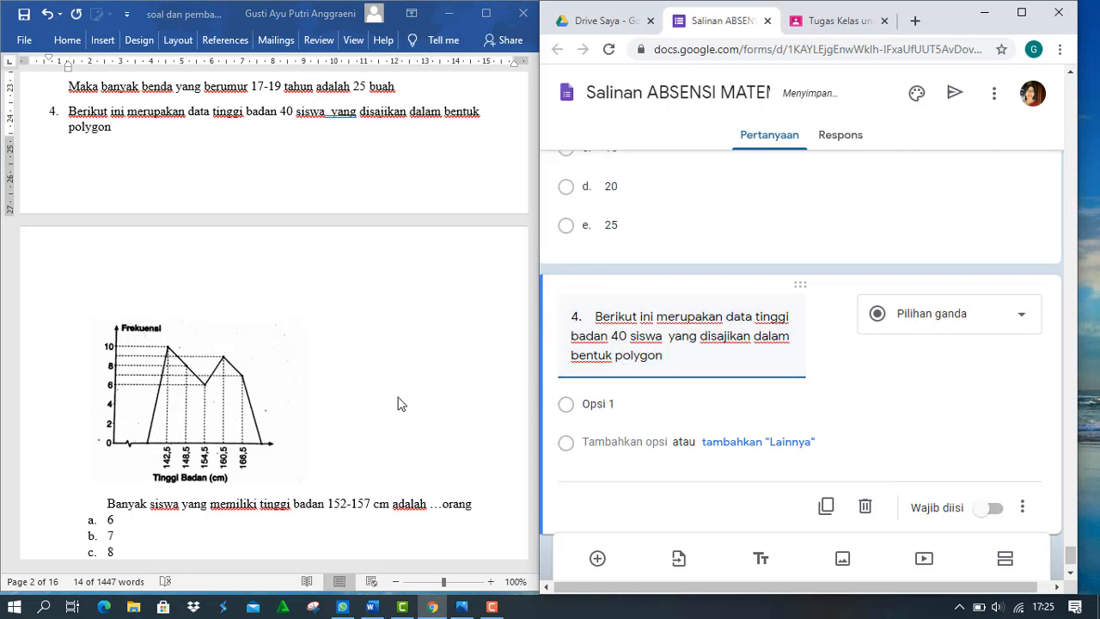
End question 4's title with a period and append "Banyak siswa yang memiliki tinggi badan 152-157 cm adalah …orang" copied from Word
{"action": "left_click", "coordinate": [108, 507]}
{"action": "left_click", "coordinate": [116, 506]}
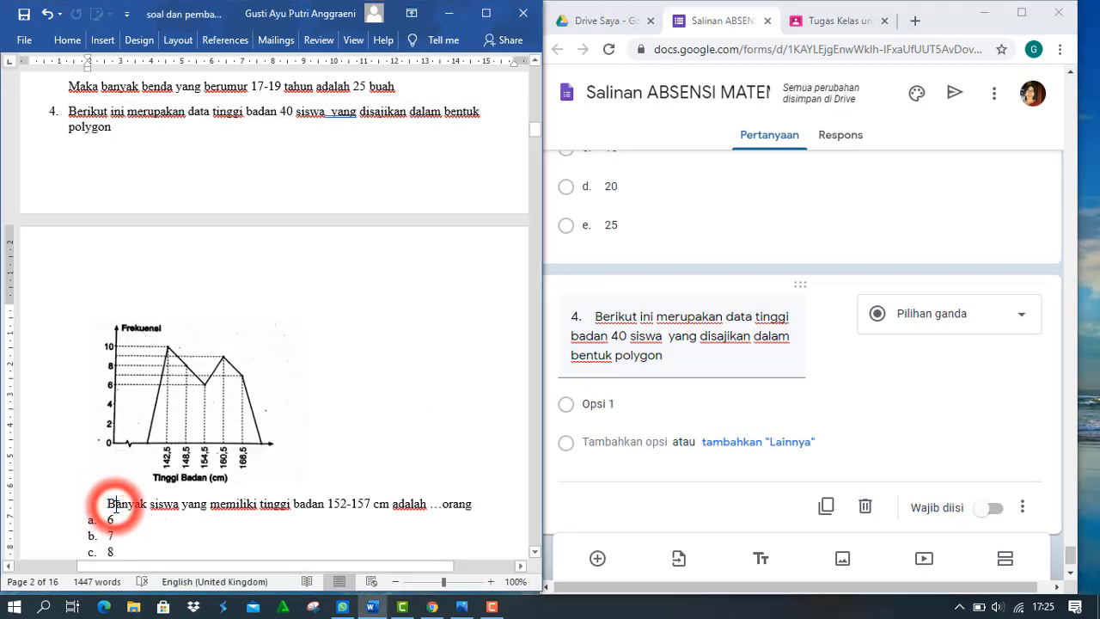
{"action": "triple_click", "coordinate": [116, 505]}
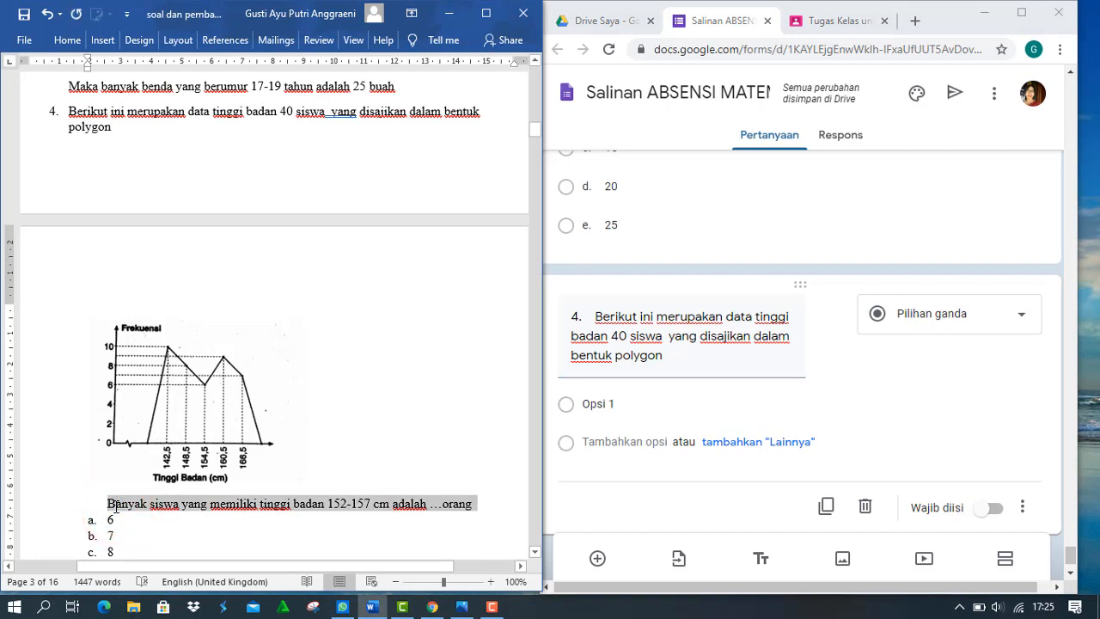
{"action": "left_click", "coordinate": [697, 346]}
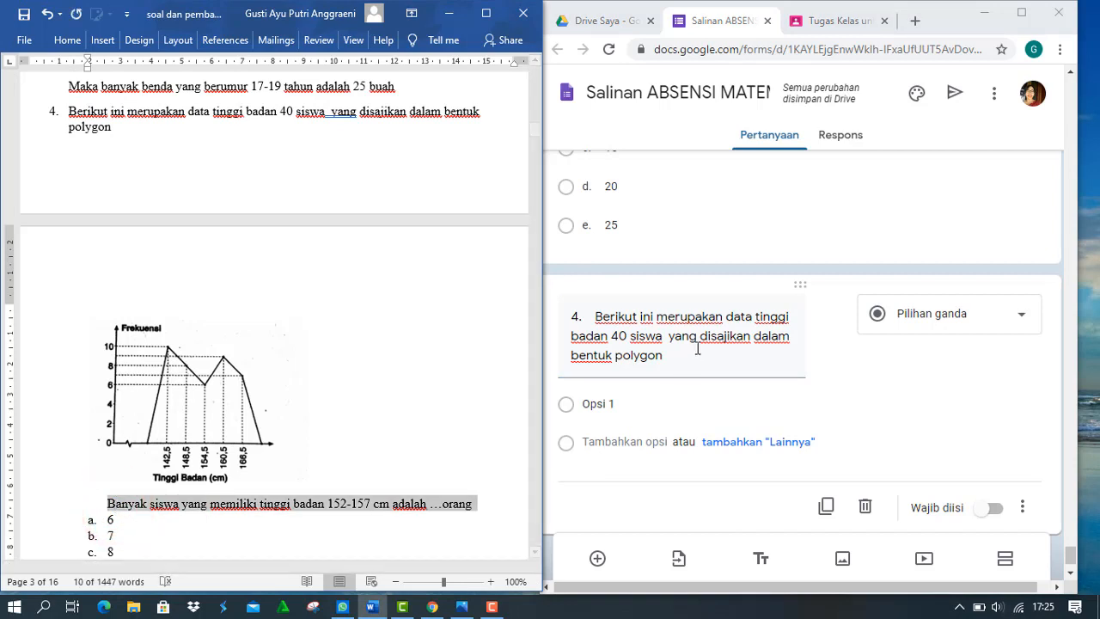
{"action": "left_click", "coordinate": [665, 361]}
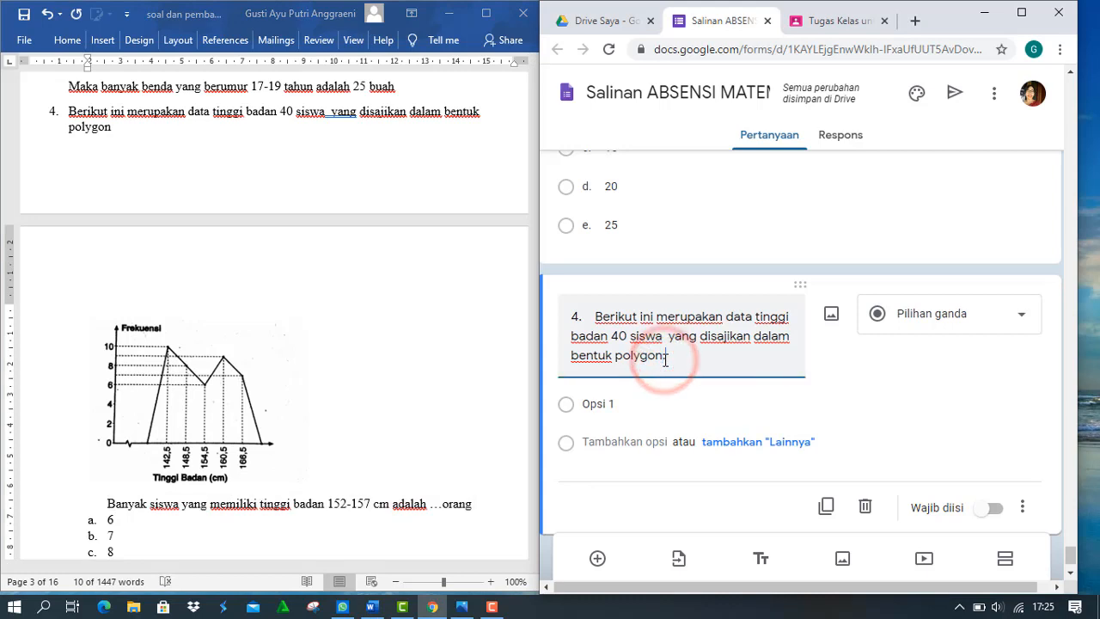
{"action": "type", "text": "Banyak siswa yang memiliki tinggi badan 152-157 cm adalah ...orang"}
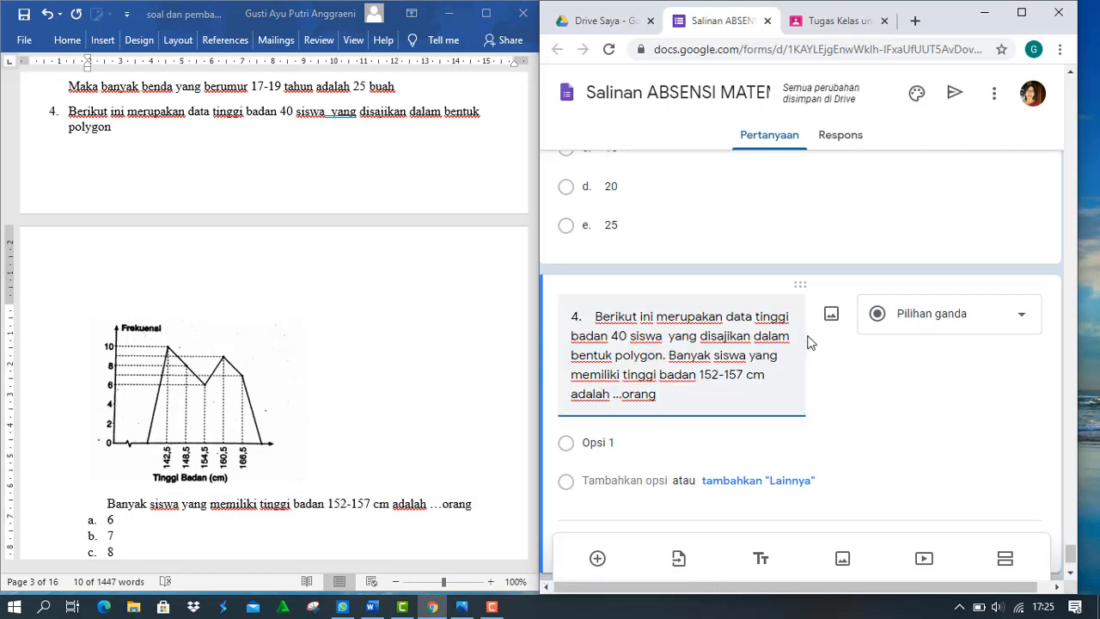
Insert the SOAL 4 polygon chart image into question 4 and shrink it to about three quarters of its width
{"action": "left_click", "coordinate": [830, 316]}
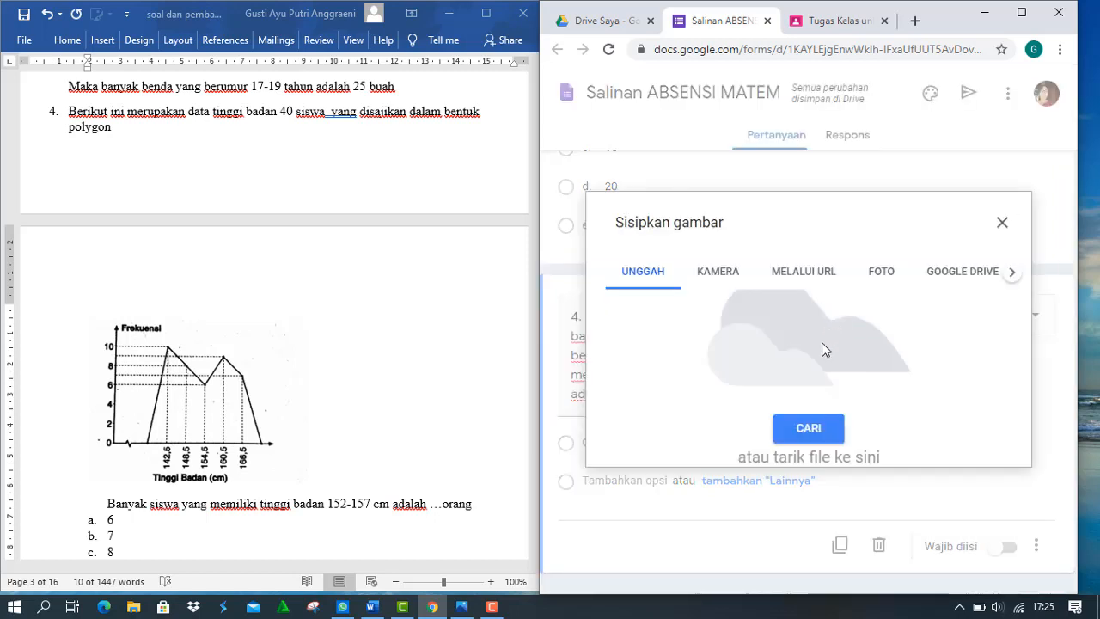
{"action": "left_click", "coordinate": [813, 431]}
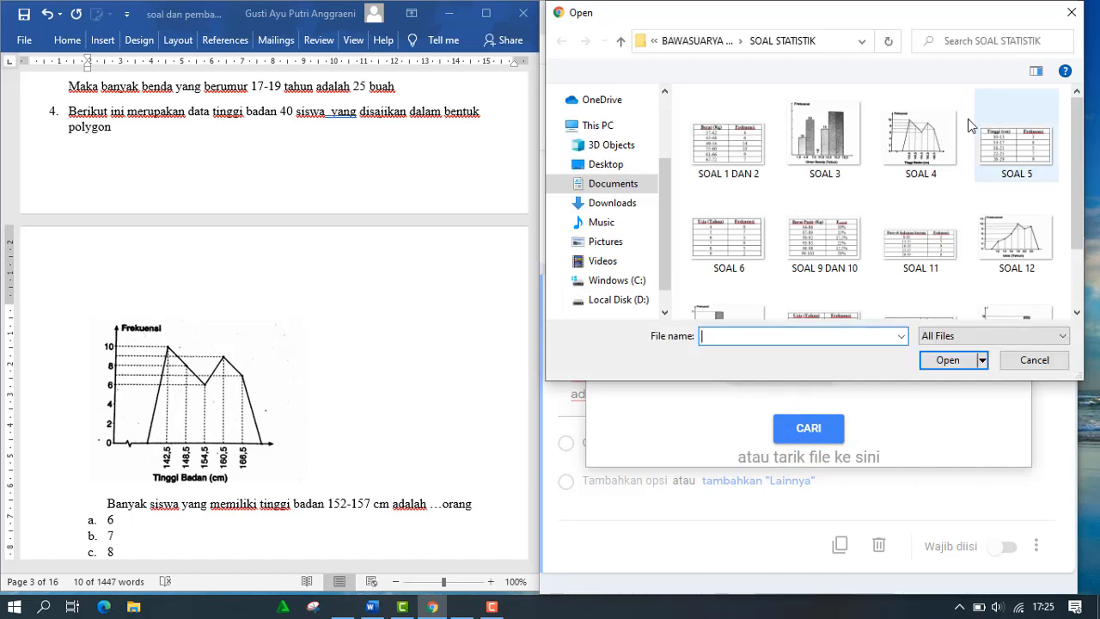
{"action": "double_click", "coordinate": [920, 151]}
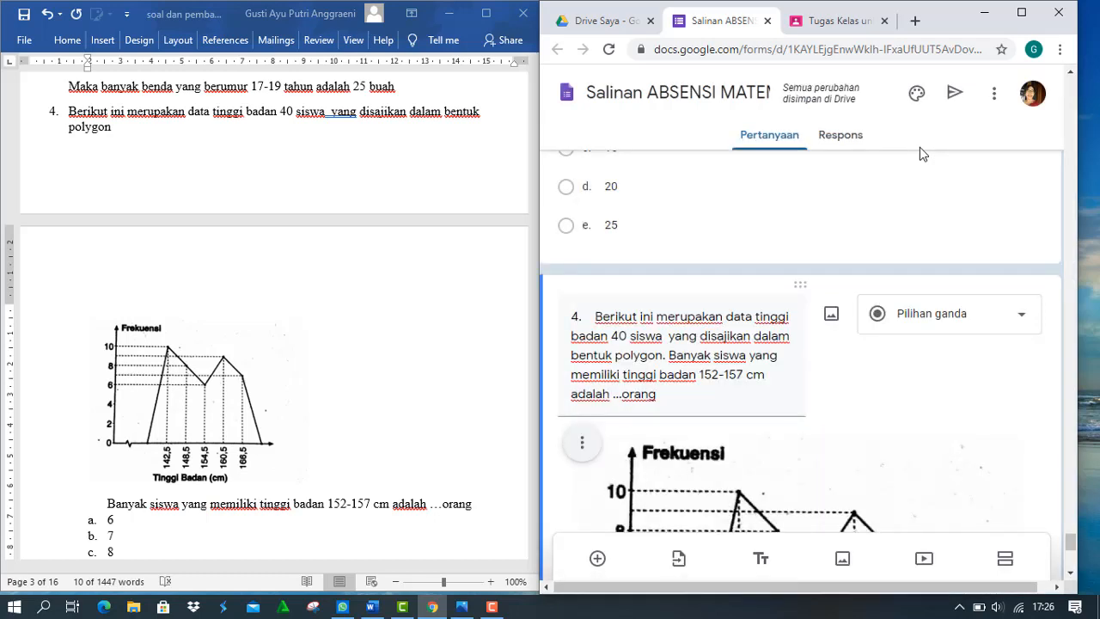
{"action": "left_click", "coordinate": [1070, 572]}
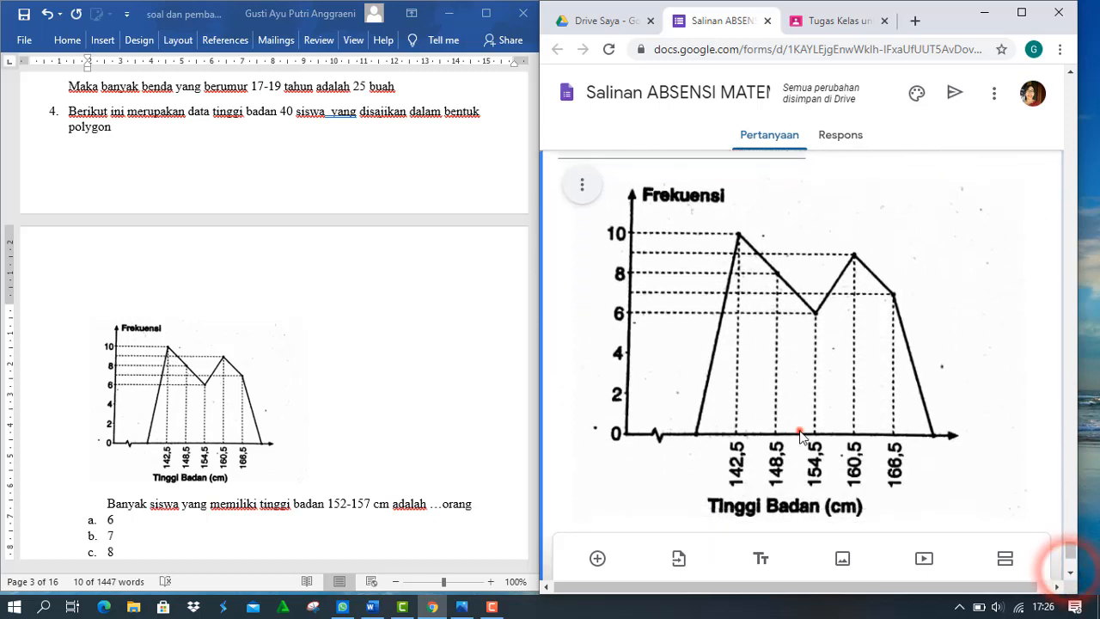
{"action": "left_click", "coordinate": [800, 434]}
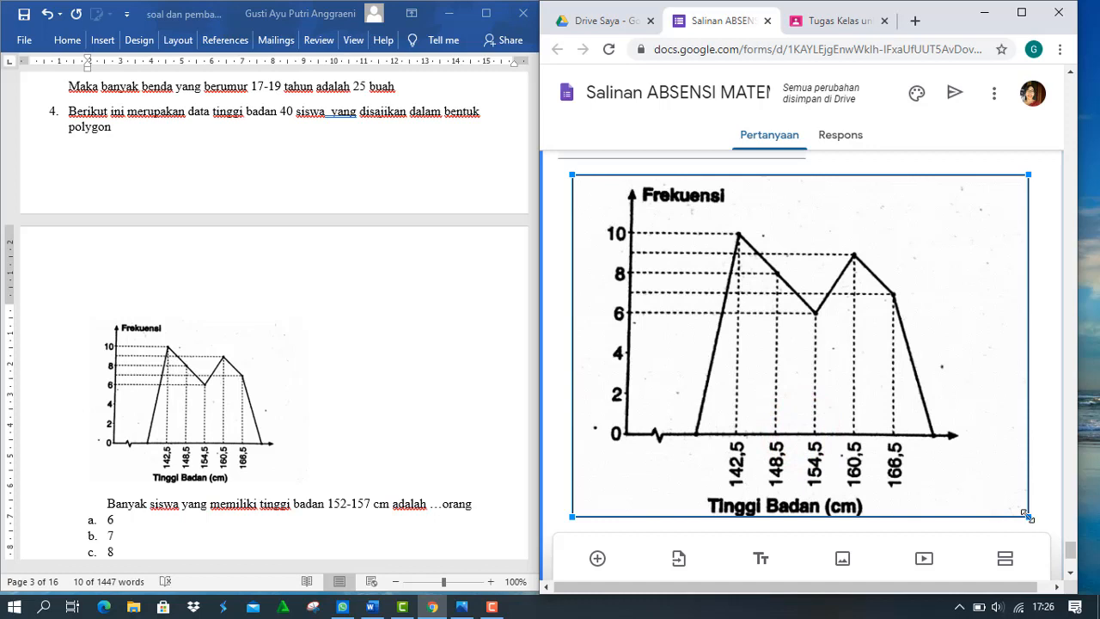
{"action": "left_click_drag", "start_coordinate": [1028, 514], "coordinate": [930, 439]}
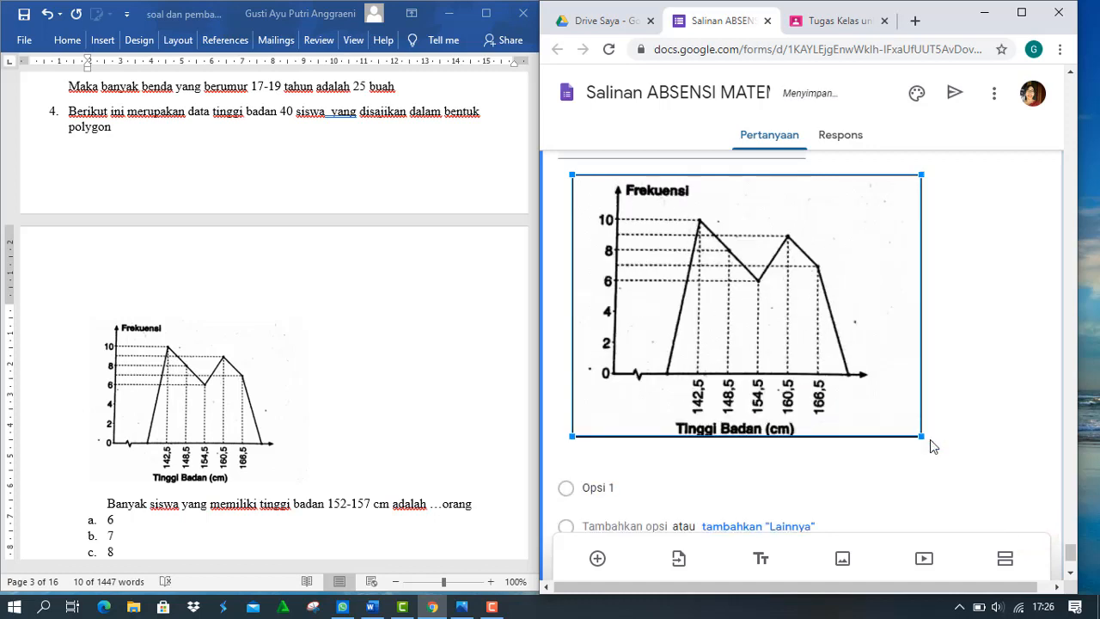
Select question 4's five answer options in Word, from a. 6 to e. 10, and copy them
{"action": "left_click", "coordinate": [590, 490]}
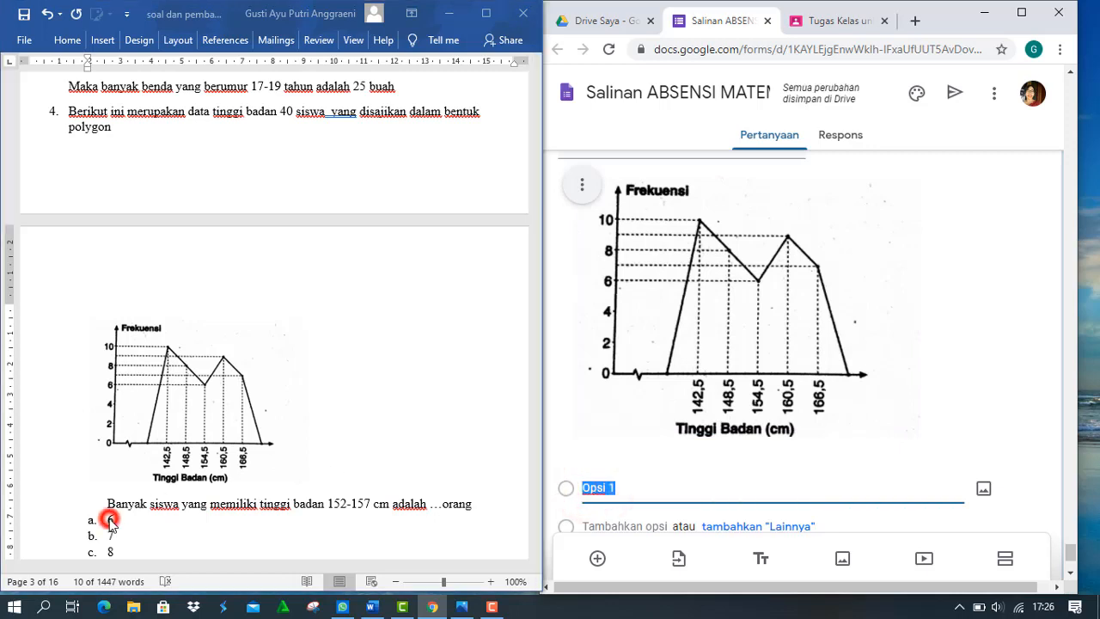
{"action": "left_click", "coordinate": [112, 526]}
{"action": "left_click", "coordinate": [109, 519]}
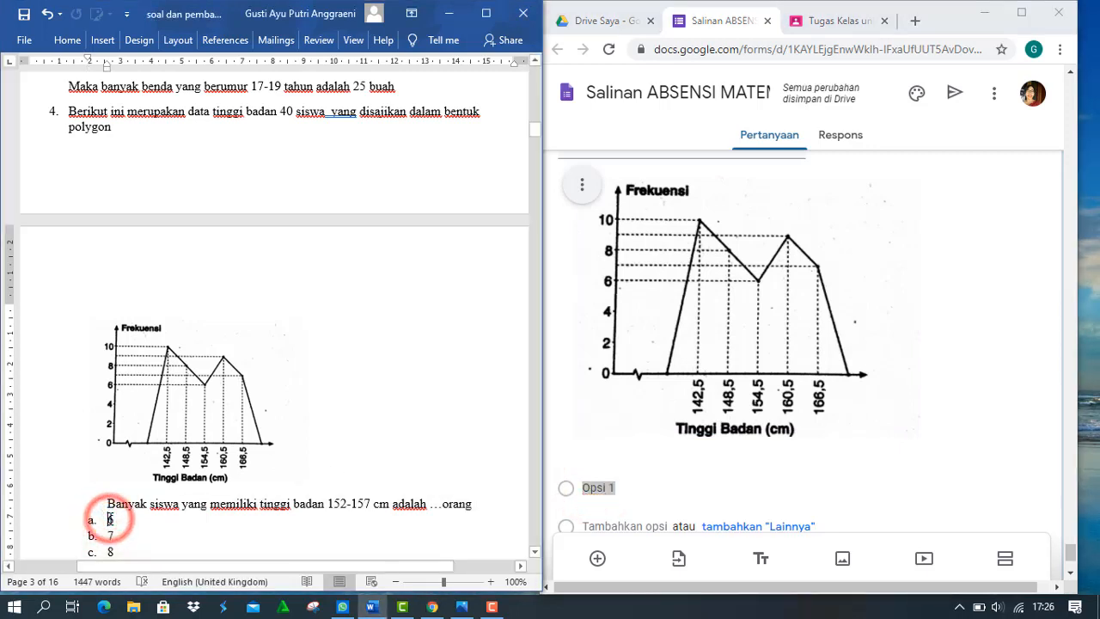
{"action": "key", "text": "shift+Down"}
{"action": "key", "text": "shift+Down"}
{"action": "key", "text": "shift+Down"}
{"action": "key", "text": "shift+Down"}
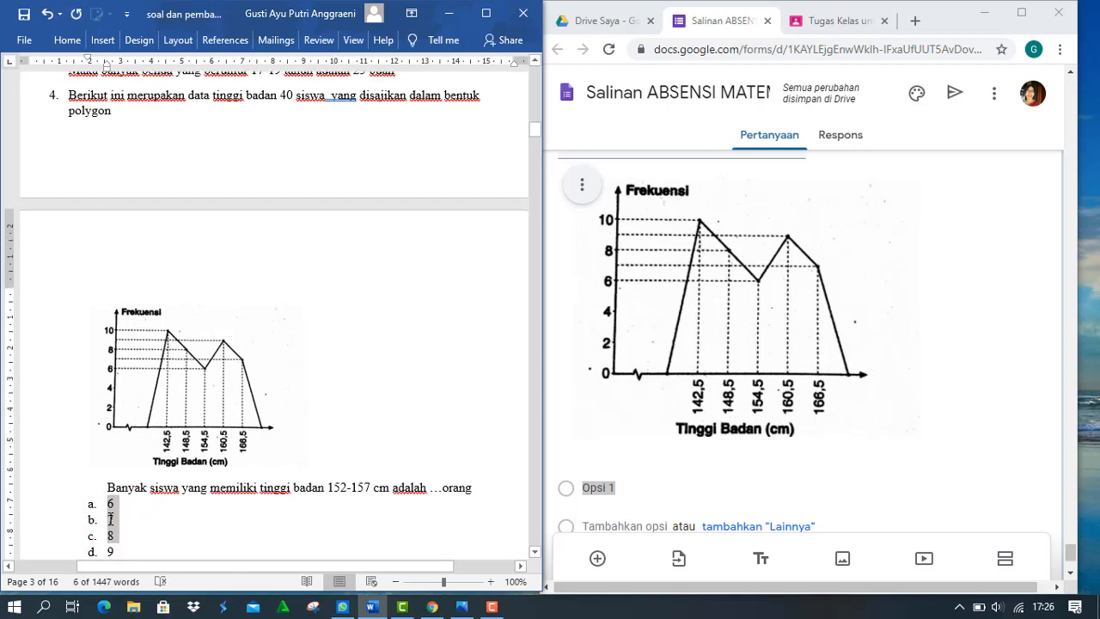
{"action": "key", "text": "shift+Down"}
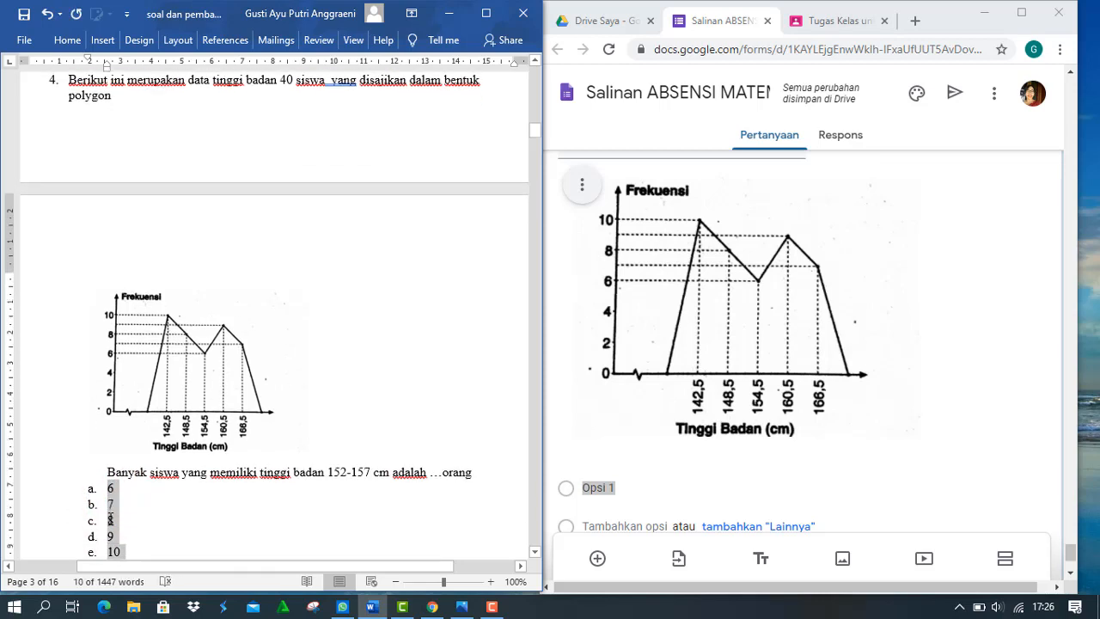
Replace question 4's first option with the copied answers 6, 7, 8, 9 and 10, and make the question required
{"action": "left_click", "coordinate": [597, 492]}
{"action": "double_click", "coordinate": [597, 491]}
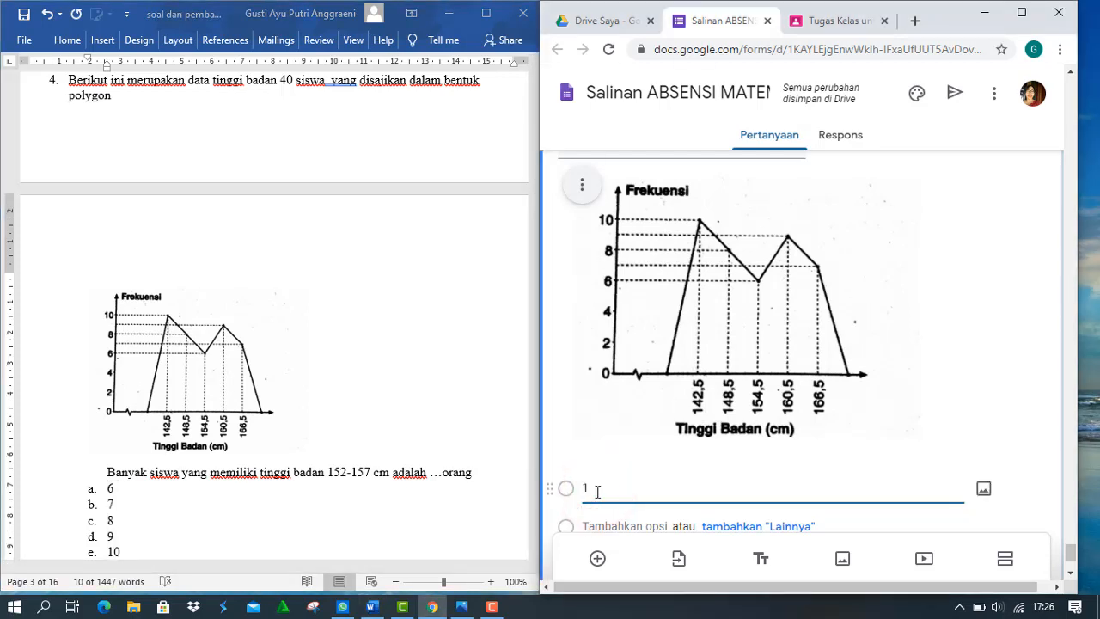
{"action": "key", "text": "Delete"}
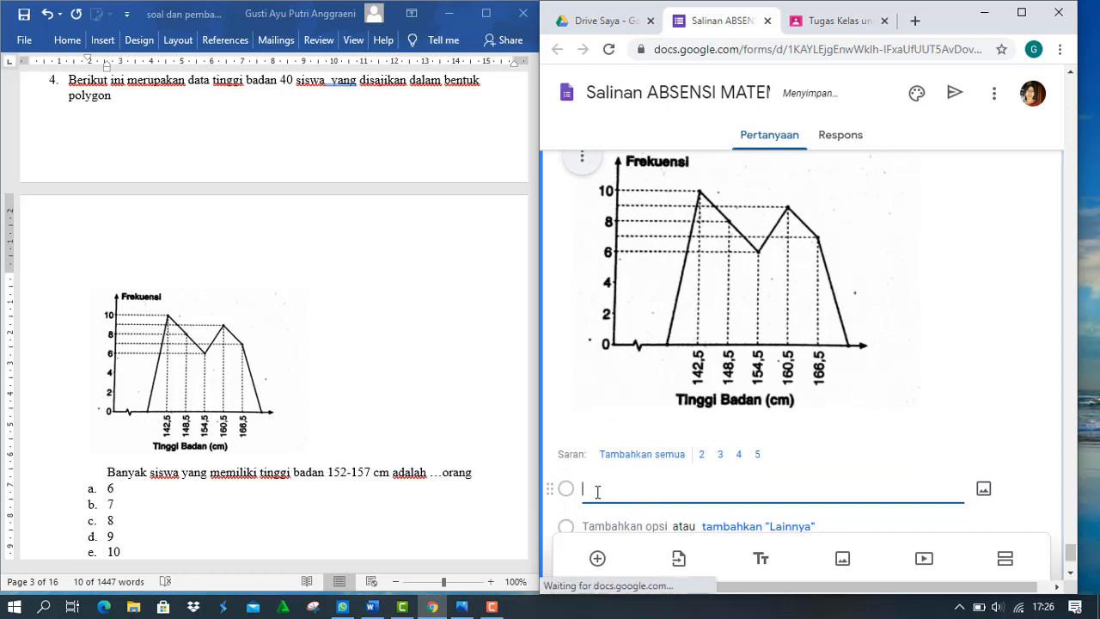
{"action": "type", "text": "a.\t6 b.\t7 c.\t8 d.\t9 e.\t10"}
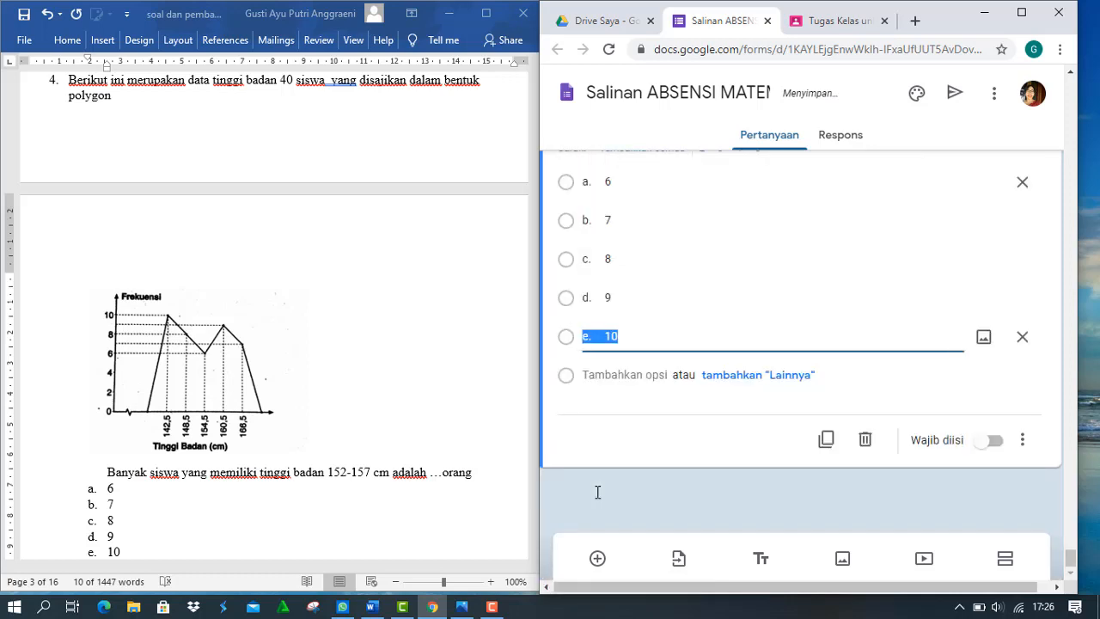
{"action": "left_click", "coordinate": [995, 440]}
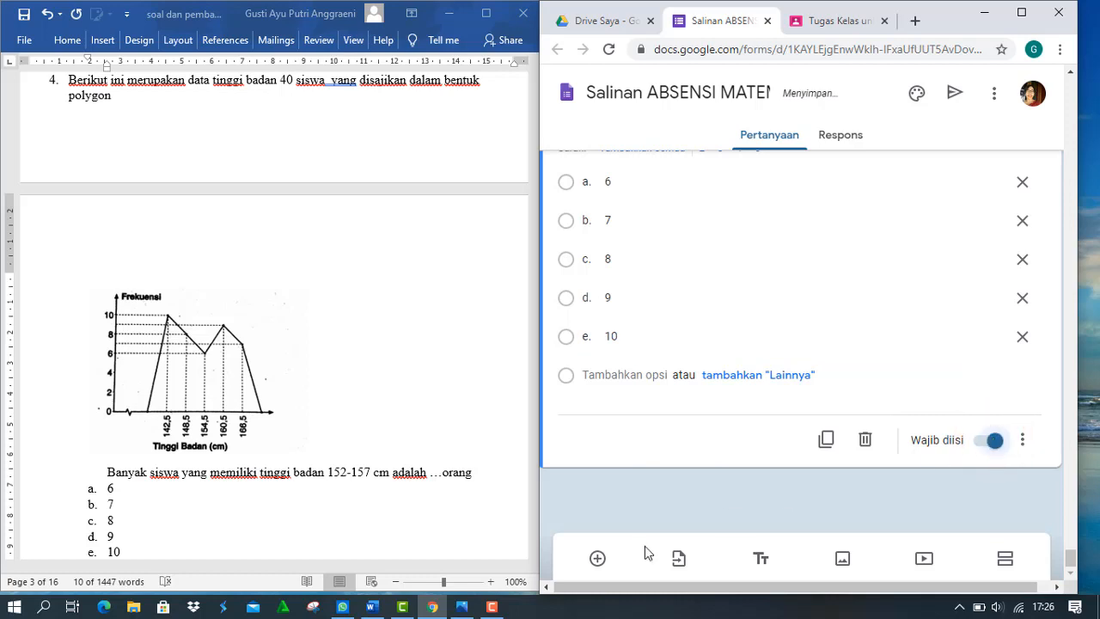
Add a new question to the form and enter question 5's text from the Word document, "Data tinggi tanaman disajikan dalam bentuk tabel berikut:"
{"action": "left_click", "coordinate": [598, 560]}
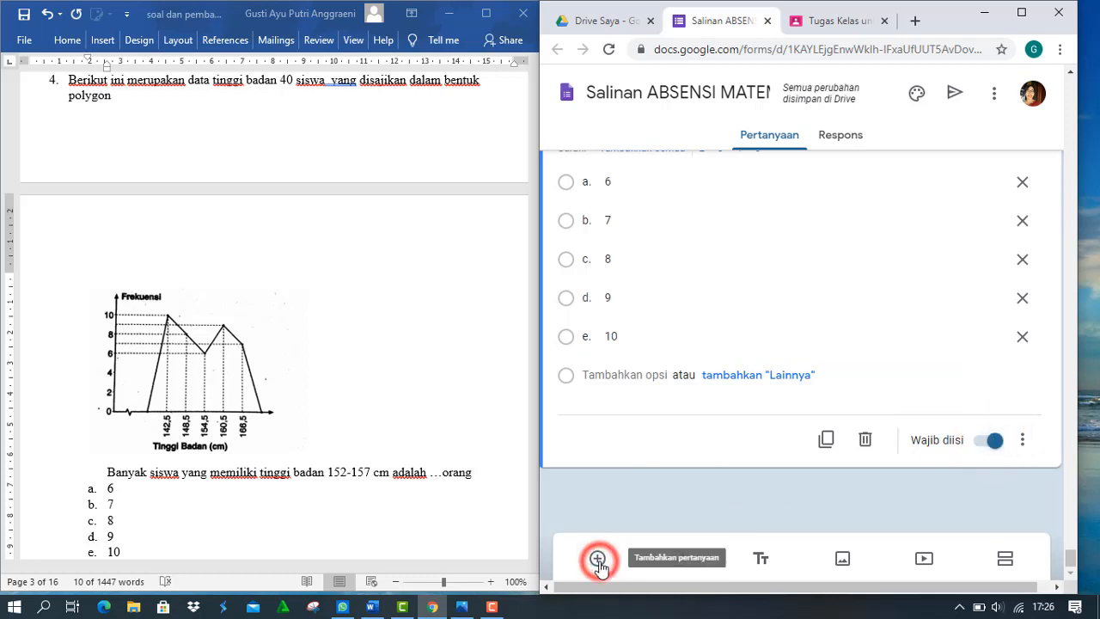
{"action": "left_click", "coordinate": [331, 506]}
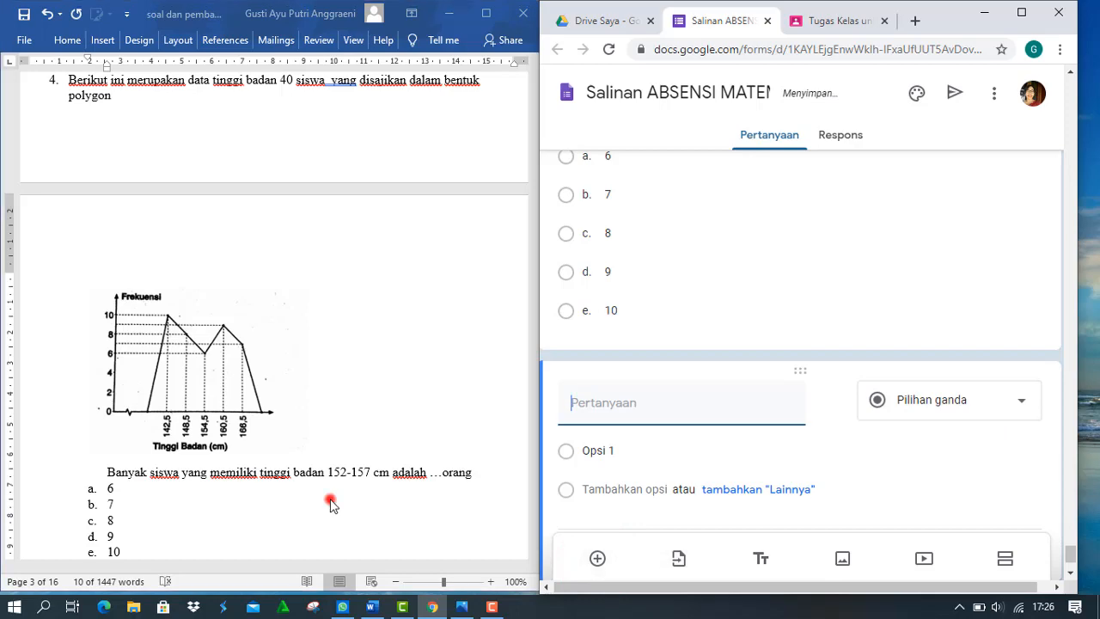
{"action": "scroll", "coordinate": [331, 505], "scroll_direction": "down", "scroll_amount": 5}
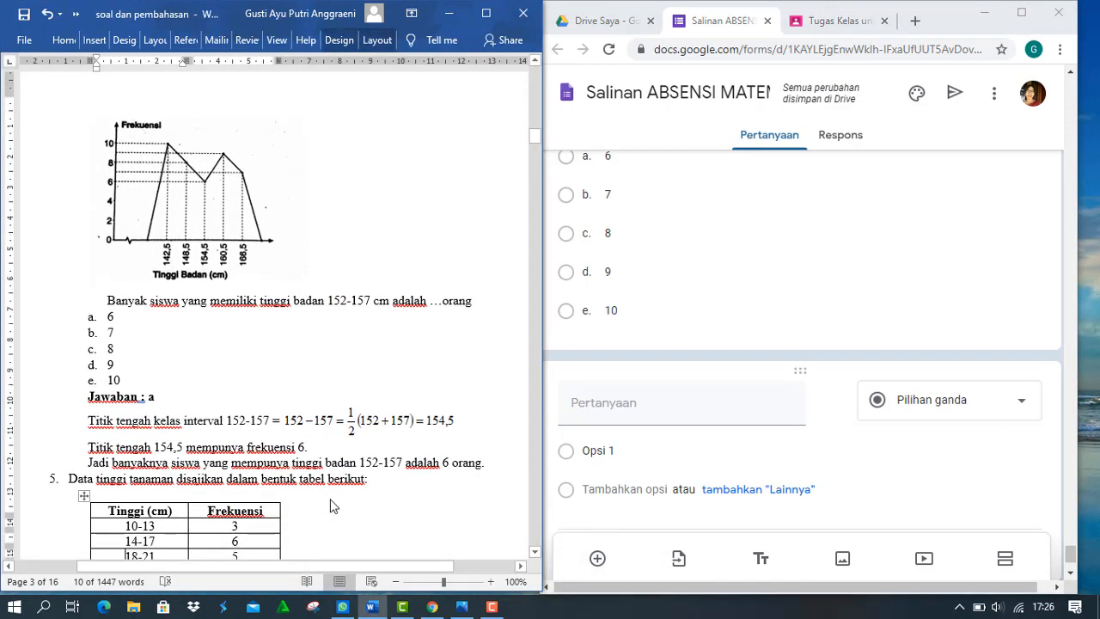
{"action": "scroll", "coordinate": [331, 505], "scroll_direction": "down", "scroll_amount": 3}
{"action": "left_click", "coordinate": [127, 543]}
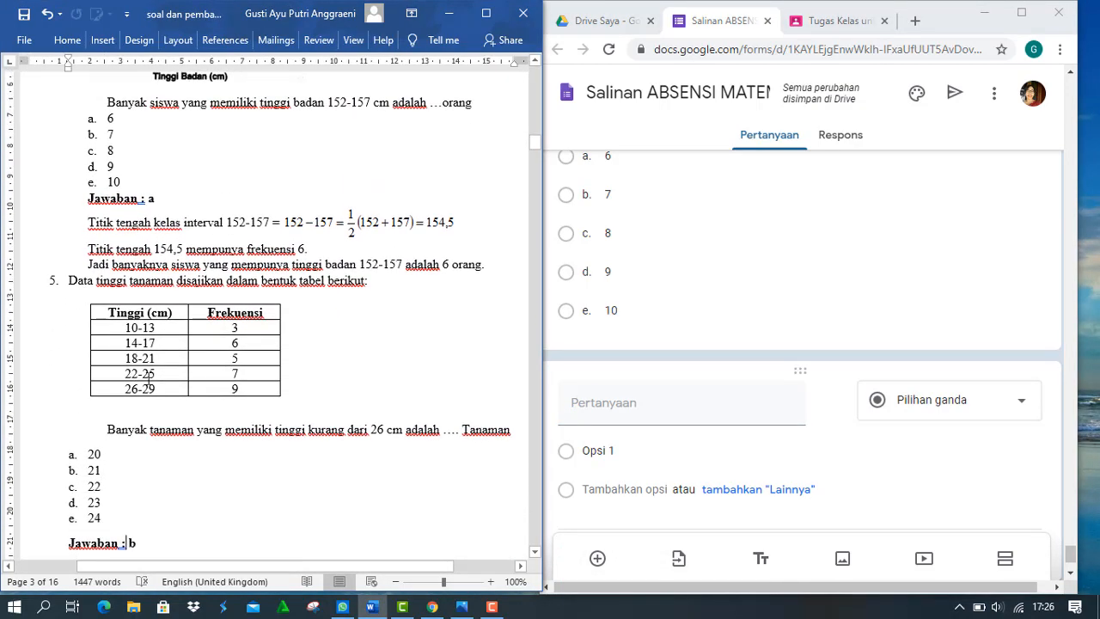
{"action": "left_click_drag", "start_coordinate": [70, 280], "coordinate": [367, 289]}
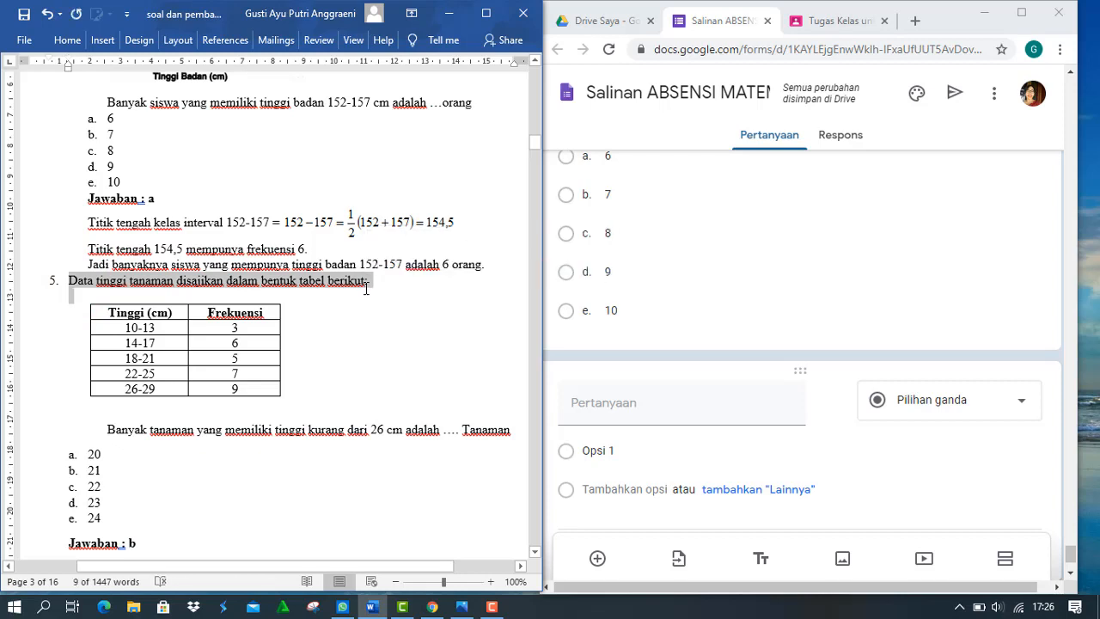
{"action": "left_click", "coordinate": [587, 415]}
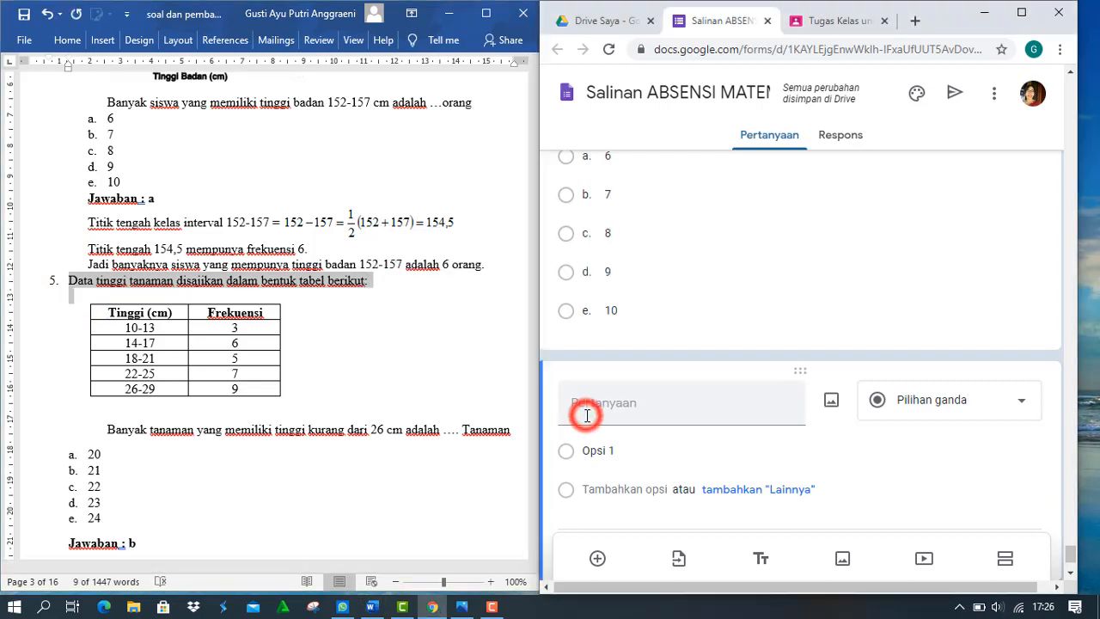
{"action": "type", "text": "5.\tData tinggi tanaman disajikan dalam bentuk tabel berikut:"}
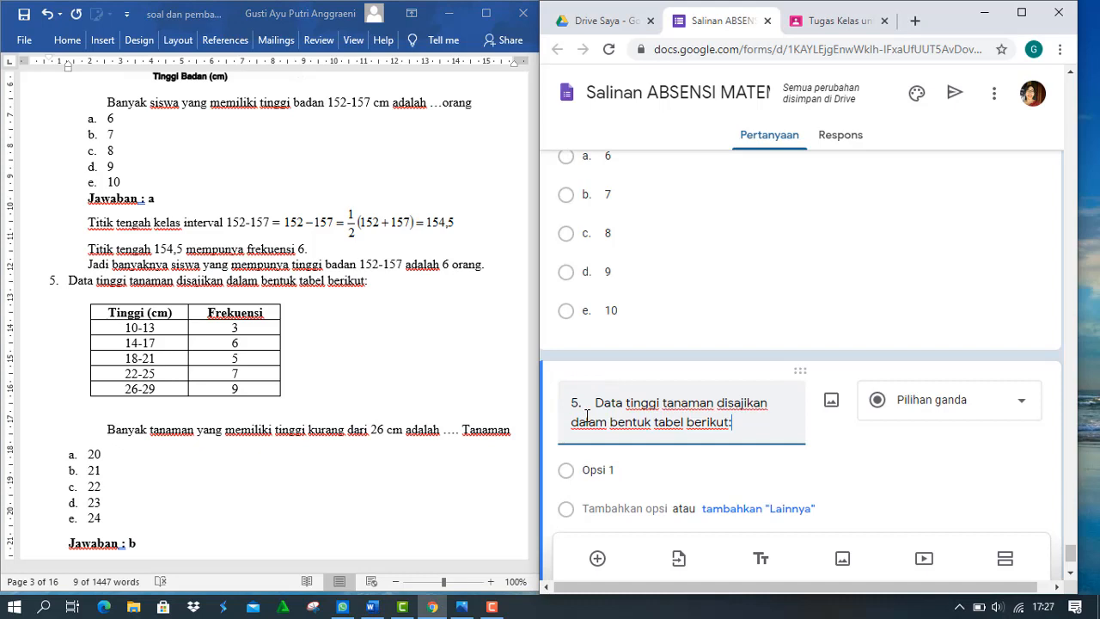
Insert the picture SOAL 5 from the SOAL STATISTIK folder into question 5
{"action": "left_click", "coordinate": [831, 402]}
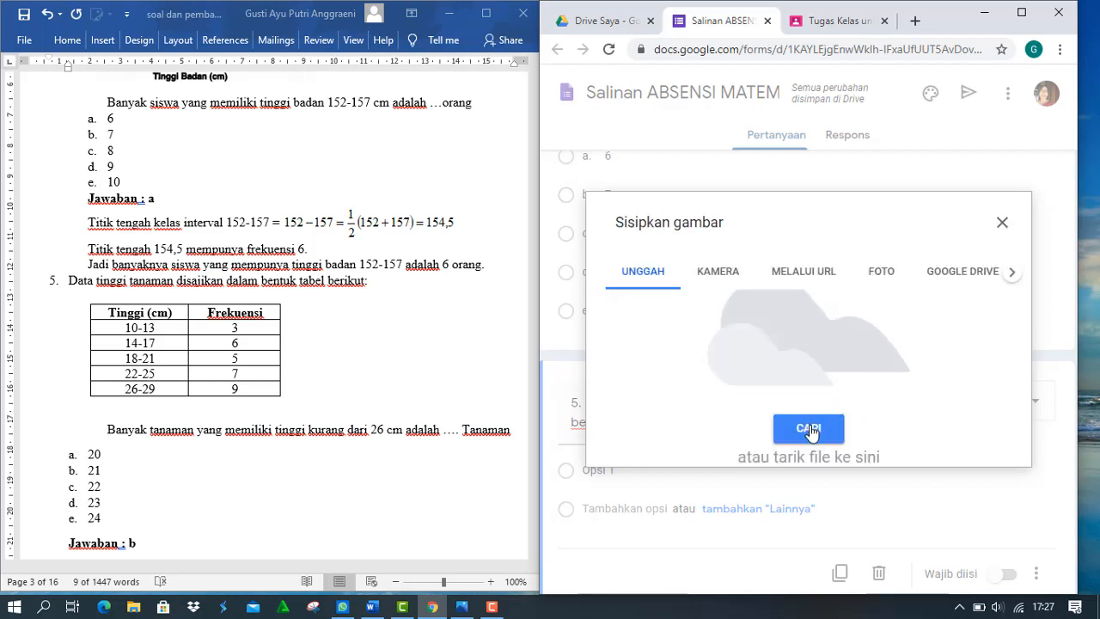
{"action": "left_click", "coordinate": [811, 430]}
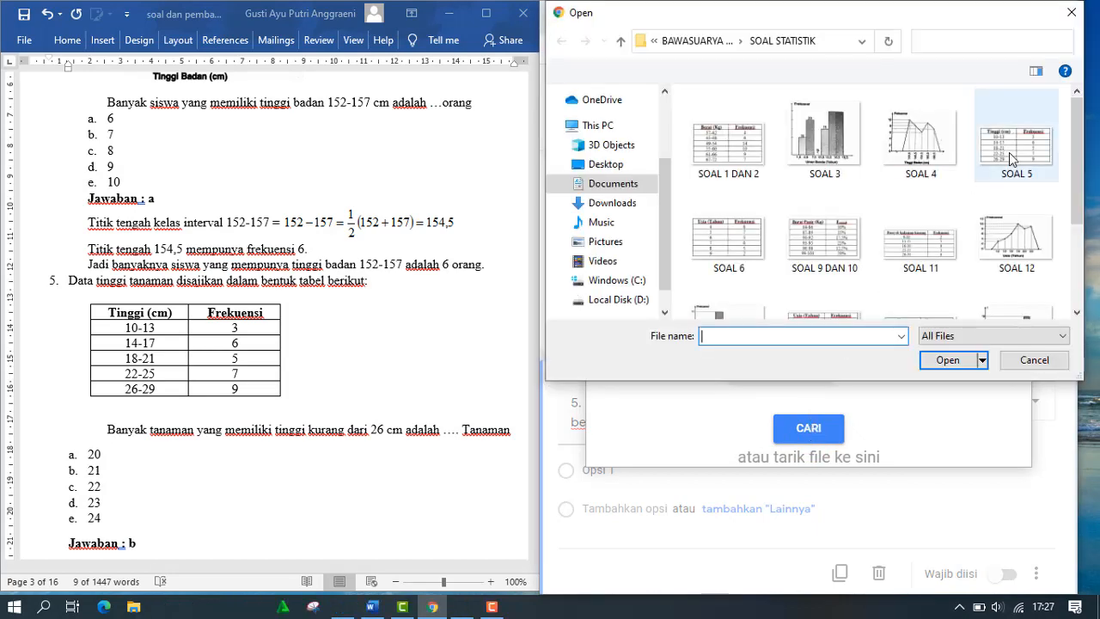
{"action": "double_click", "coordinate": [1009, 152]}
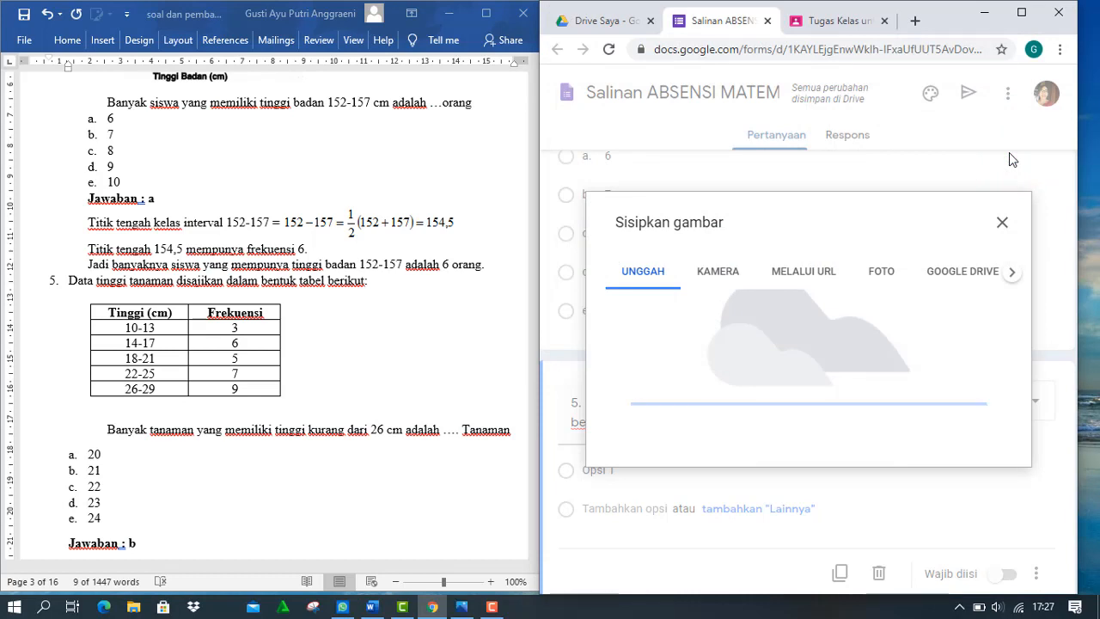
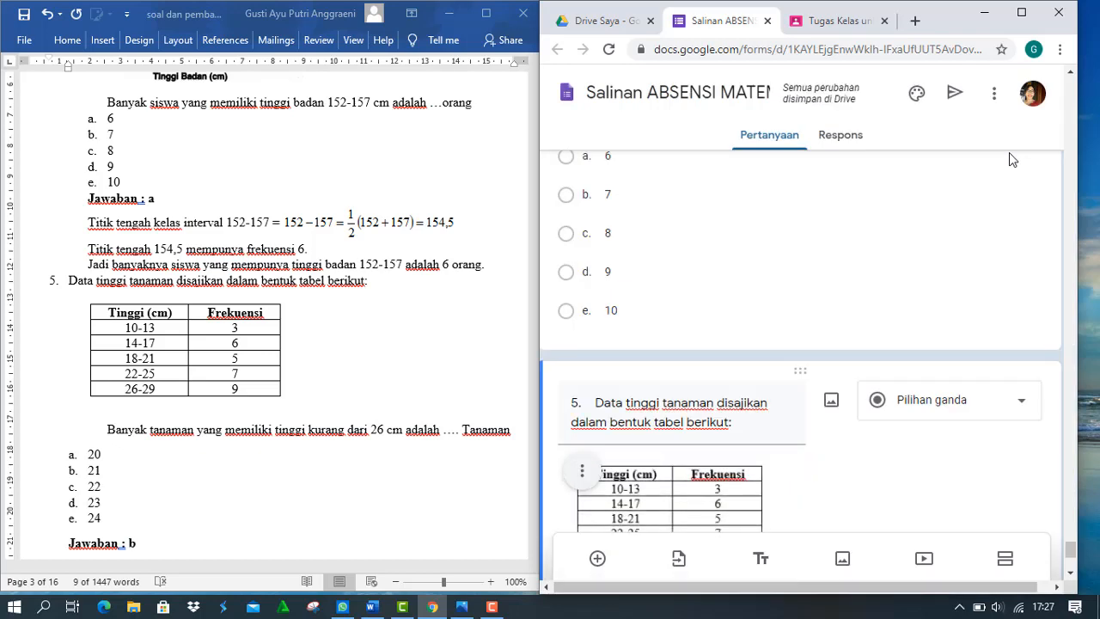
Fill question 5's answer options with the Word document's choices a. 20, b. 21, c. 22, d. 23 and e. 24
{"action": "left_click", "coordinate": [1070, 572]}
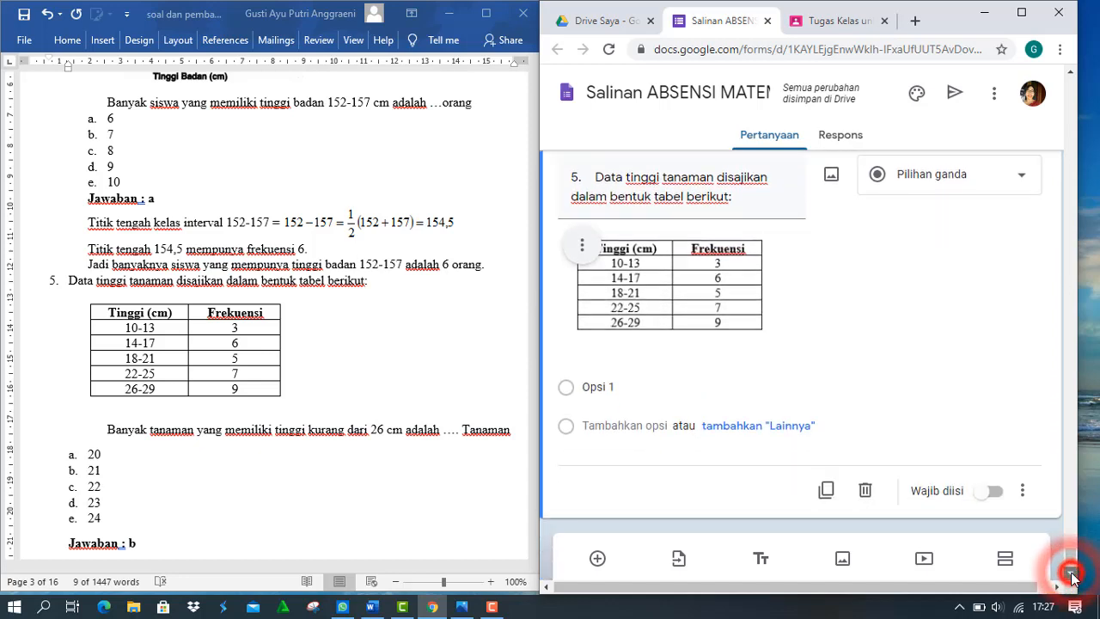
{"action": "left_click", "coordinate": [598, 387]}
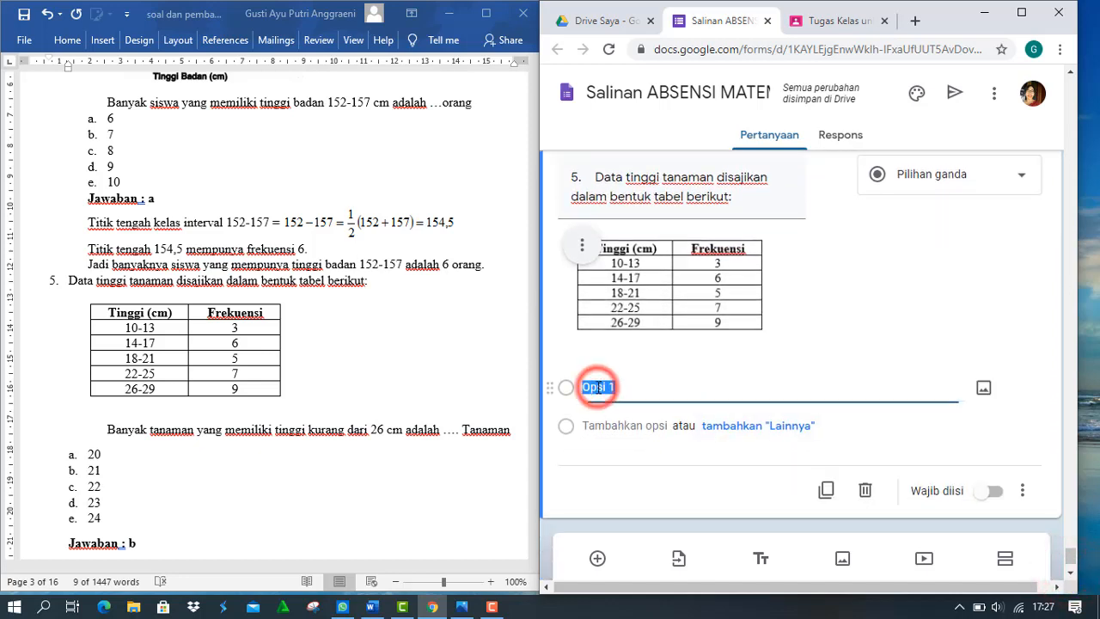
{"action": "left_click", "coordinate": [93, 456]}
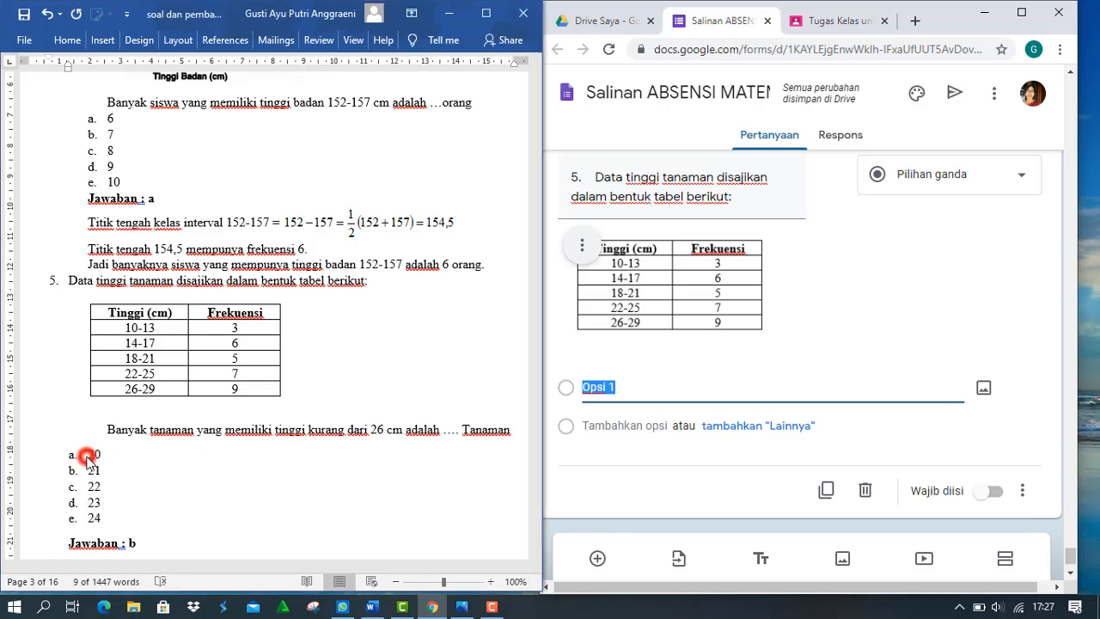
{"action": "left_click", "coordinate": [93, 455]}
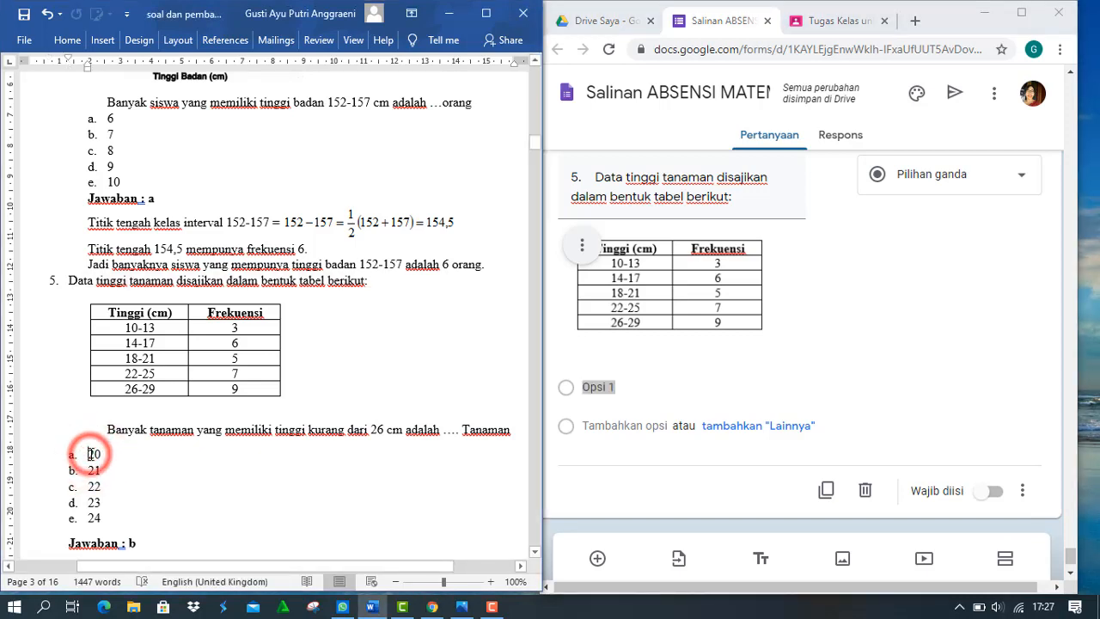
{"action": "key", "text": "shift+Down"}
{"action": "key", "text": "shift+Down"}
{"action": "key", "text": "shift+Down"}
{"action": "key", "text": "shift+Down"}
{"action": "key", "text": "shift+Down"}
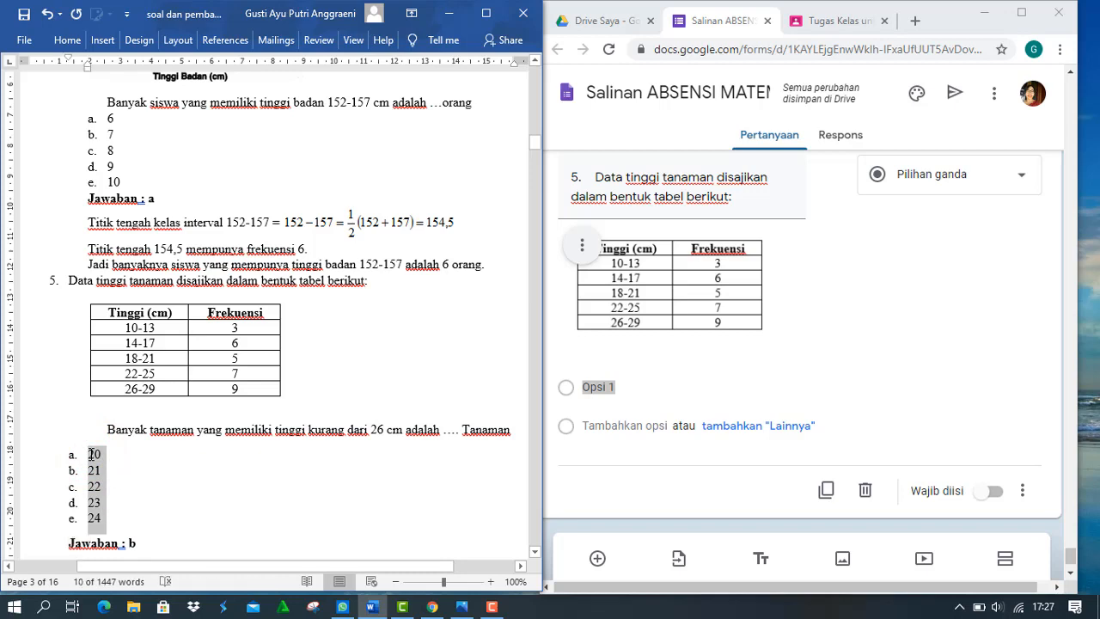
{"action": "left_click", "coordinate": [605, 391]}
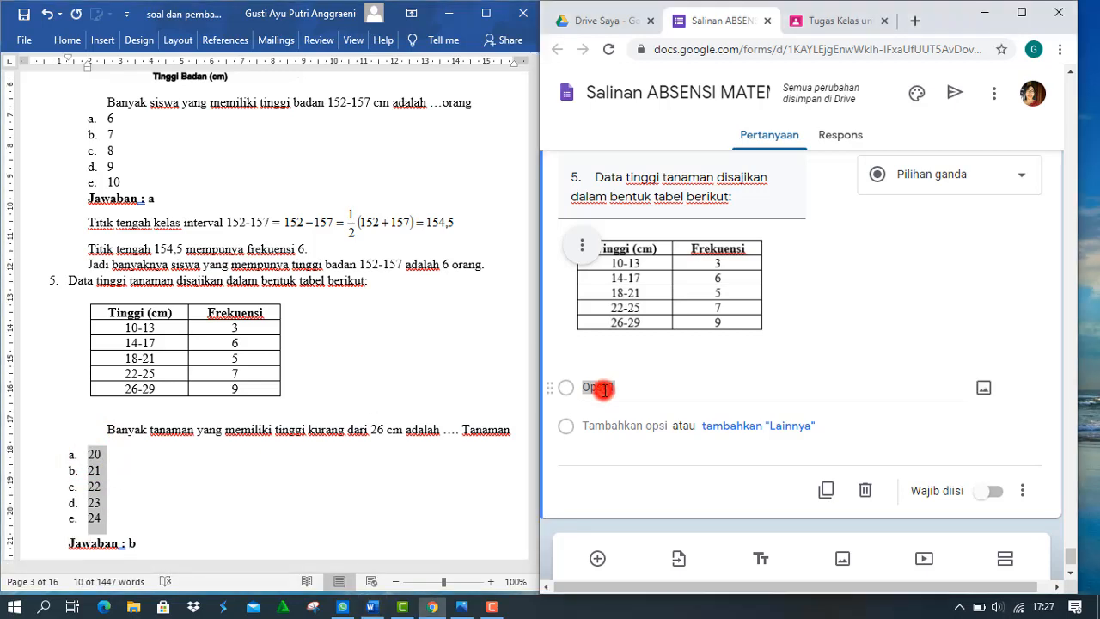
{"action": "double_click", "coordinate": [605, 390]}
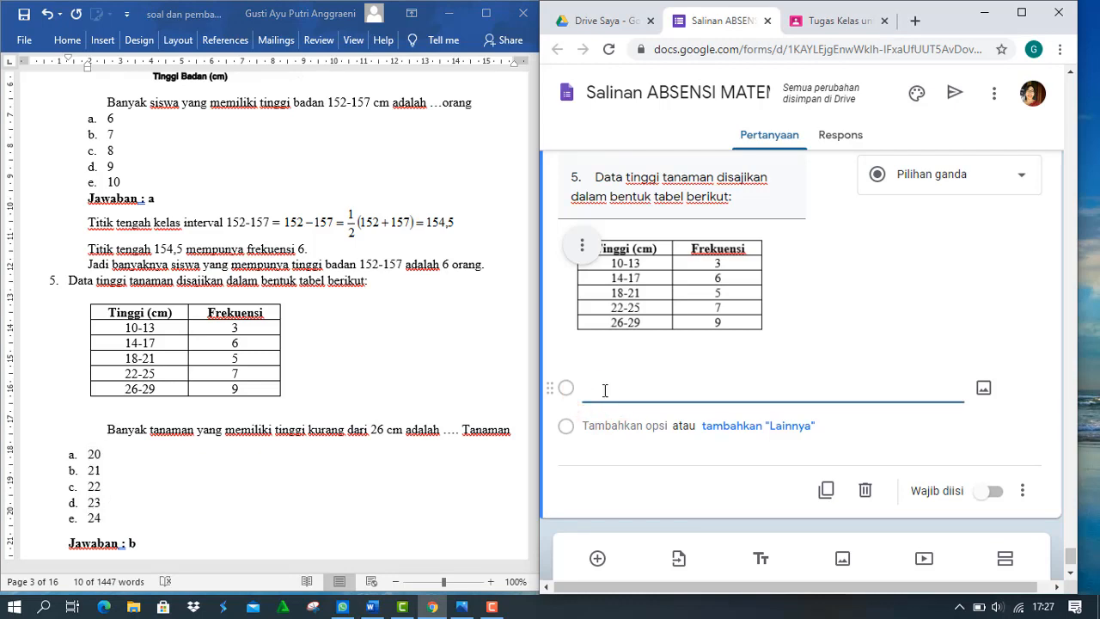
{"action": "type", "text": "a.\t20 b.\t21 c.\t22 d.\t23 e.\t24"}
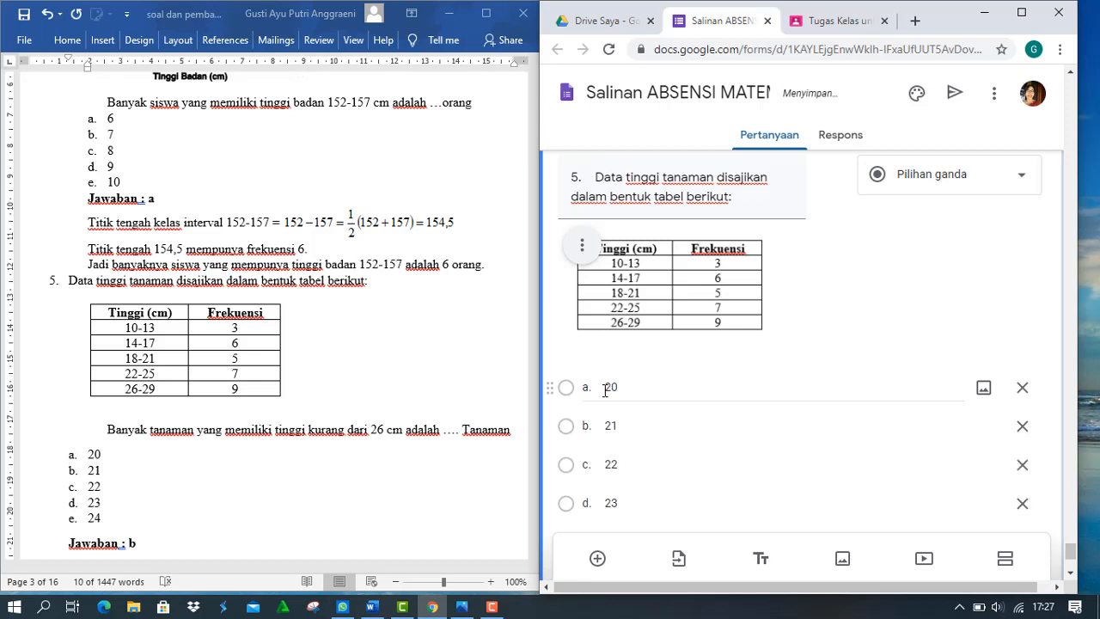
Make question 5 a required question (Wajib diisi)
{"action": "left_click", "coordinate": [1071, 573]}
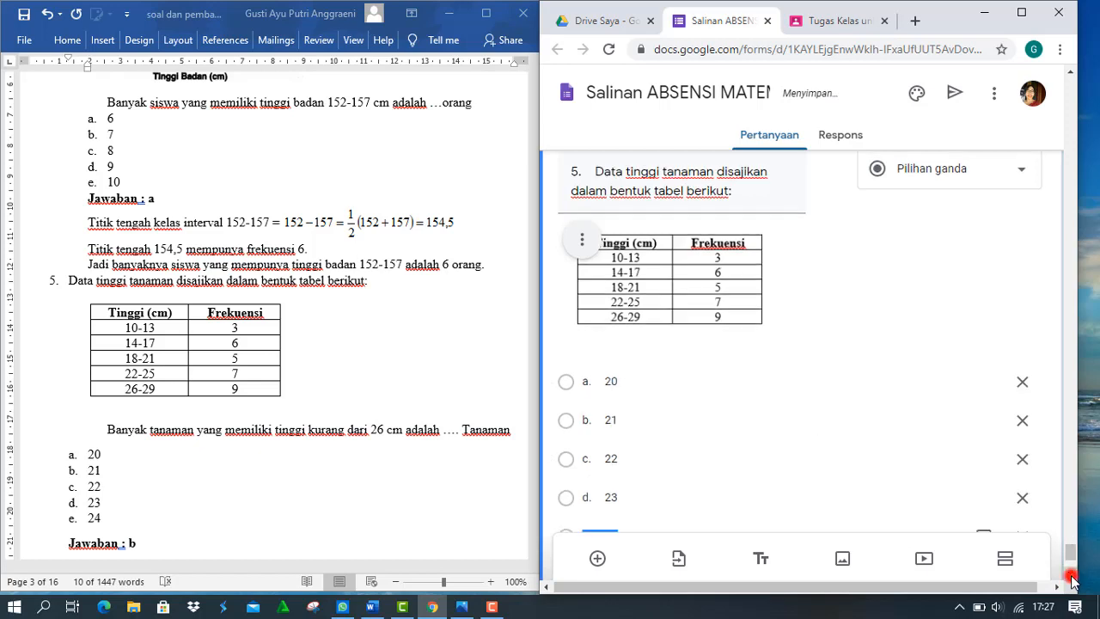
{"action": "left_click", "coordinate": [1071, 575]}
{"action": "left_click", "coordinate": [1071, 576]}
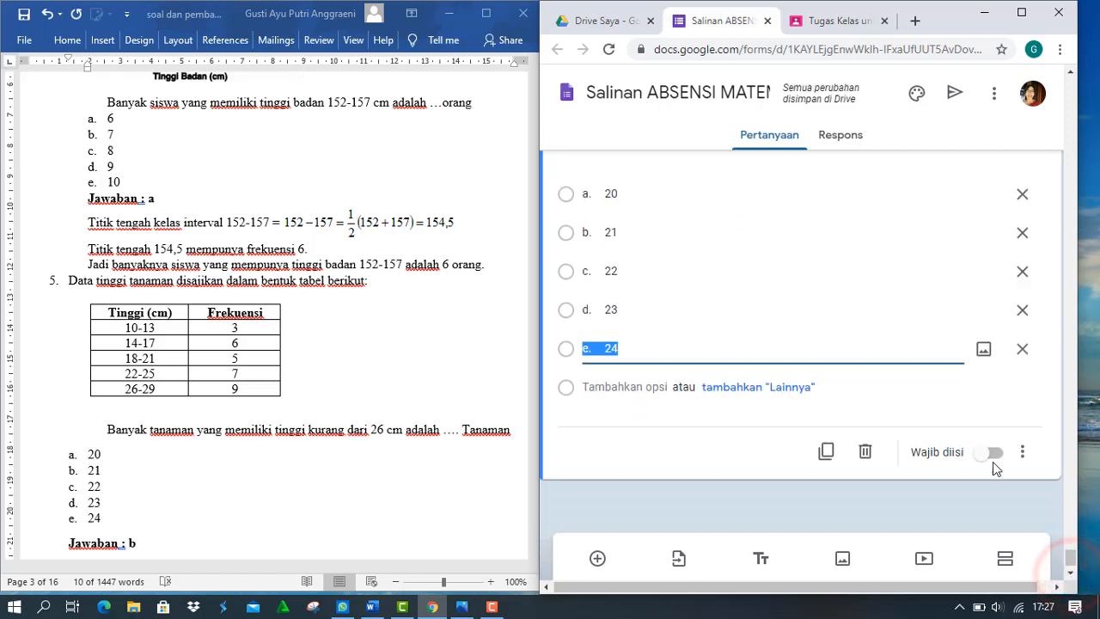
{"action": "left_click", "coordinate": [987, 454]}
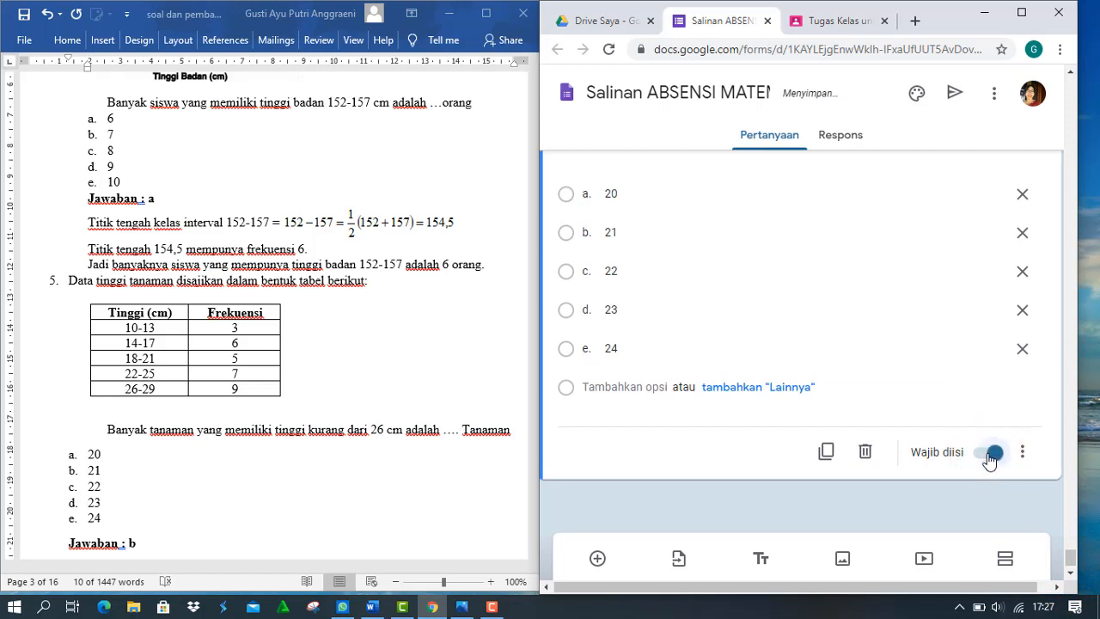
Add another question and enter question 6's text from the Word document, "Perhatikan tabel data usia anak berikut"
{"action": "left_click", "coordinate": [597, 560]}
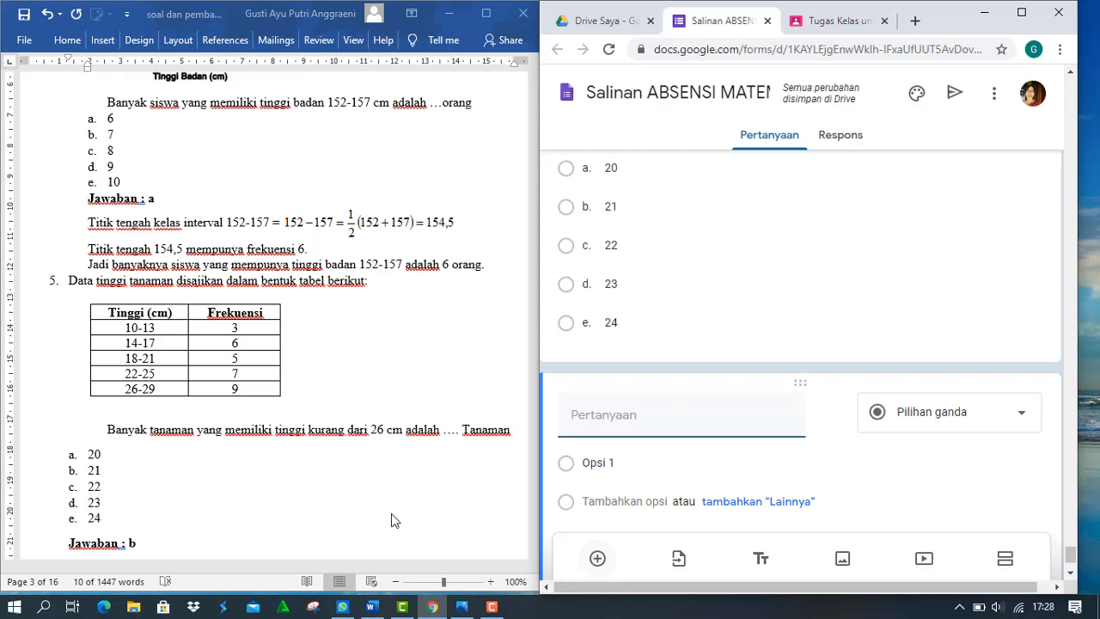
{"action": "left_click", "coordinate": [275, 518]}
{"action": "scroll", "coordinate": [276, 515], "scroll_direction": "down", "scroll_amount": 7}
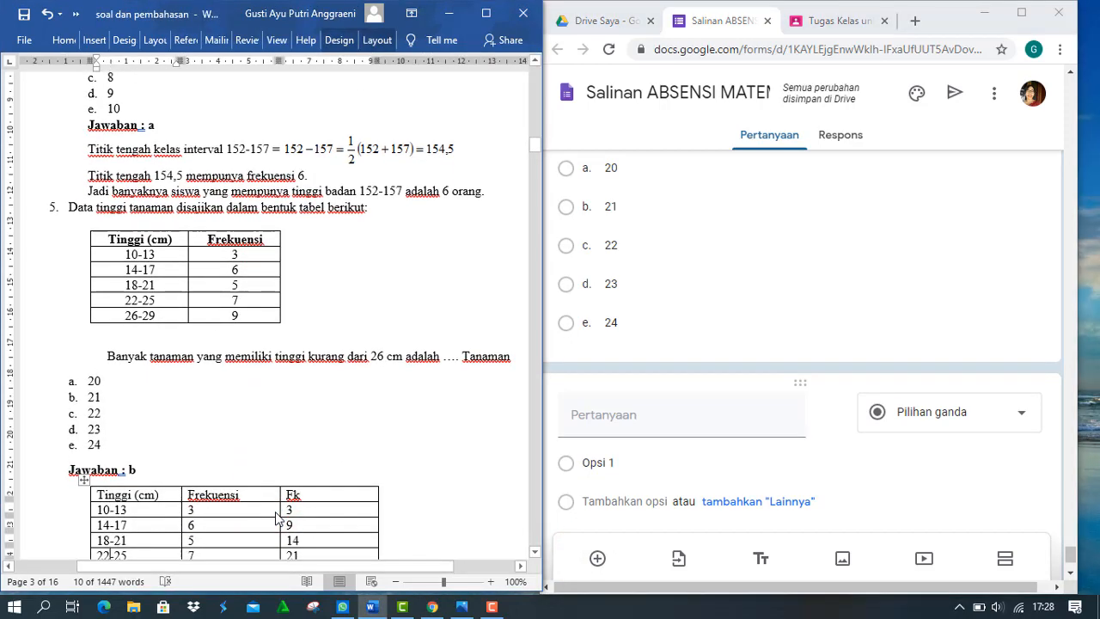
{"action": "scroll", "coordinate": [276, 517], "scroll_direction": "down", "scroll_amount": 4}
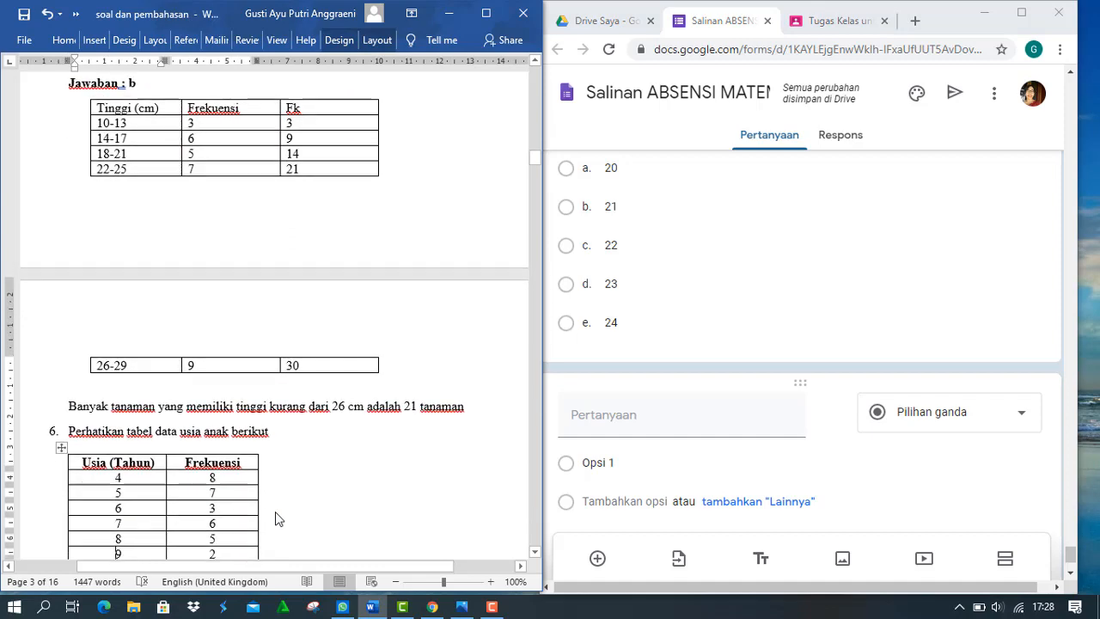
{"action": "key", "text": "Return"}
{"action": "type", "text": "4,5"}
{"action": "key", "text": "Return"}
{"action": "type", "text": "5"}
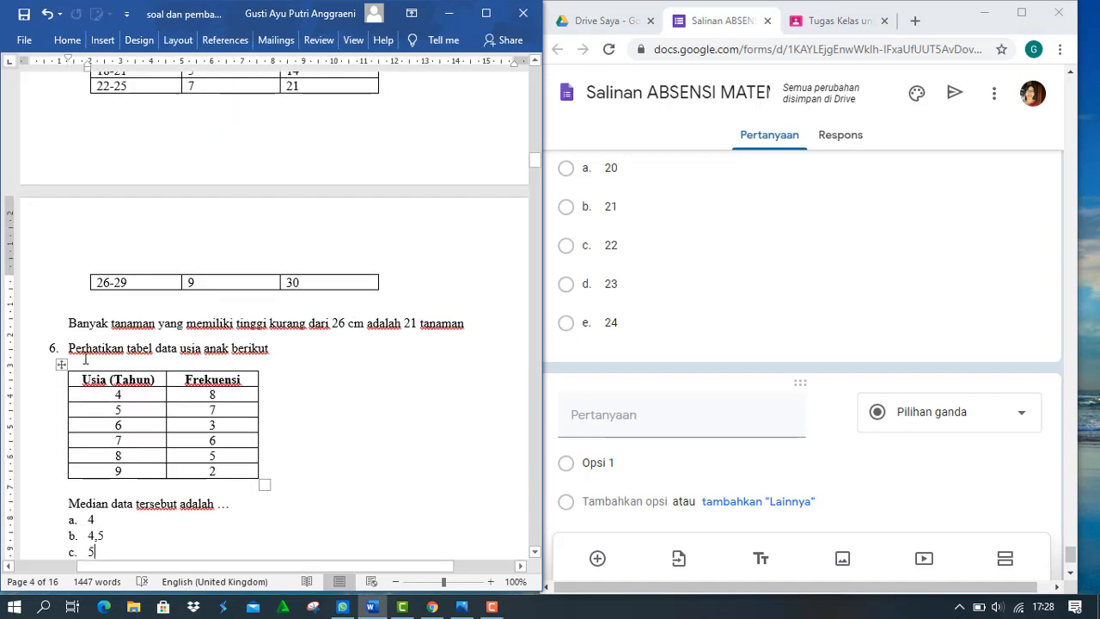
{"action": "left_click_drag", "start_coordinate": [67, 347], "coordinate": [270, 347]}
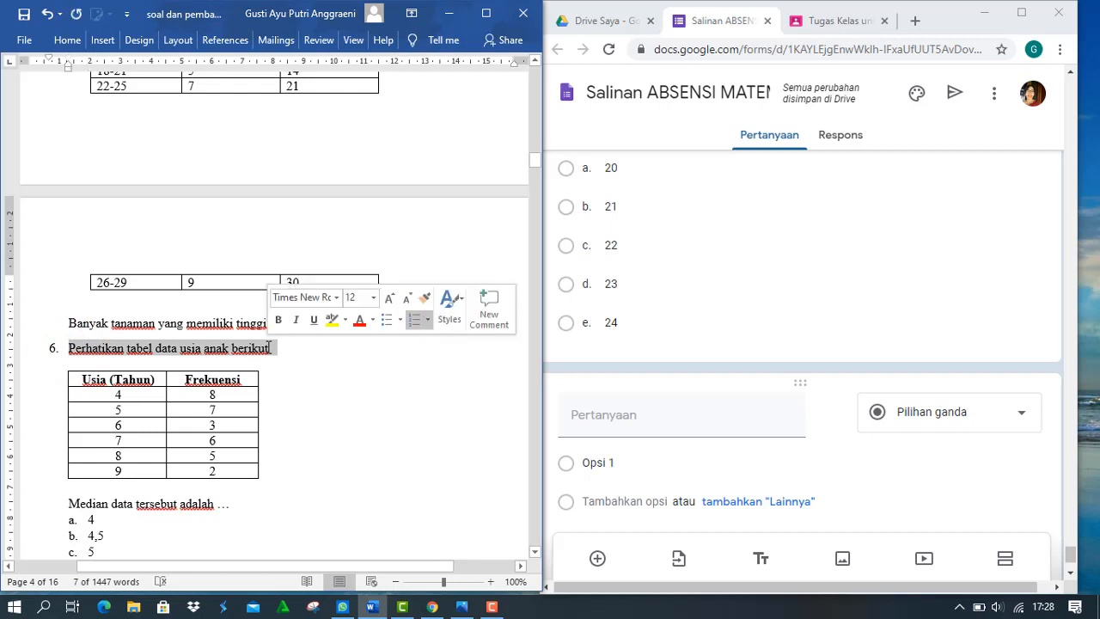
{"action": "left_click", "coordinate": [588, 410]}
{"action": "type", "text": "6.\tPerhatikan tabel data usia anak berikut"}
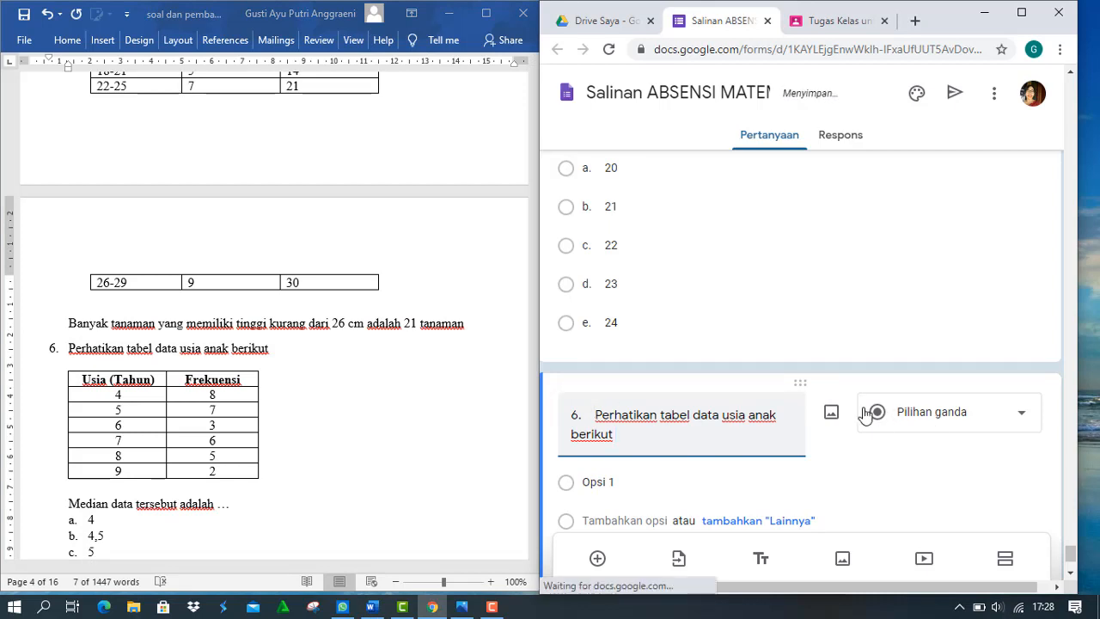
Insert the picture SOAL 6 from the SOAL STATISTIK folder into question 6
{"action": "left_click", "coordinate": [831, 416]}
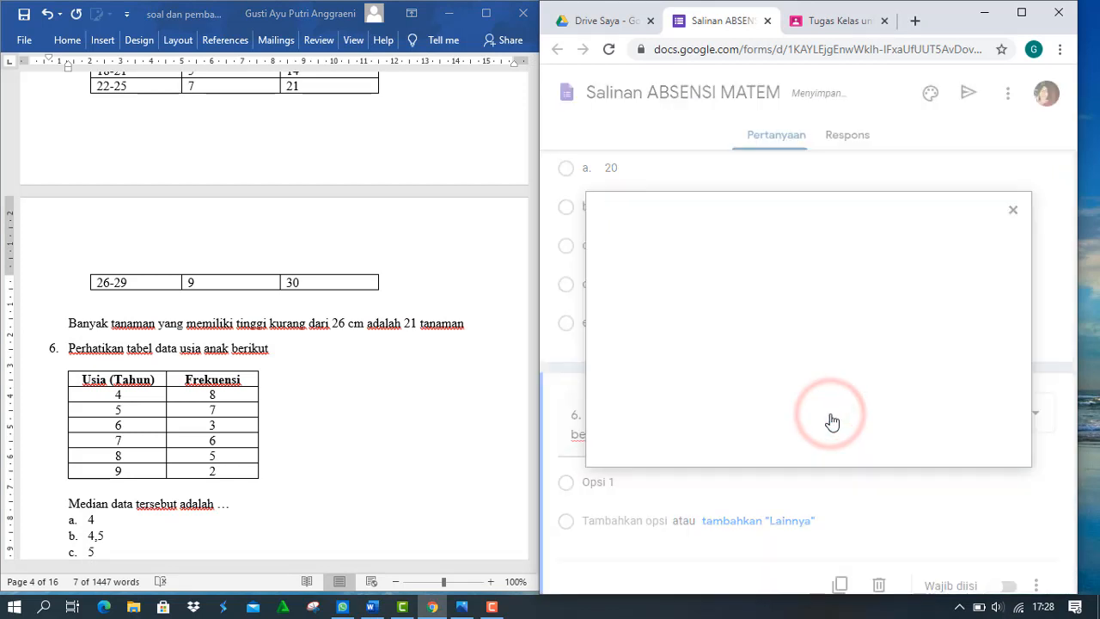
{"action": "left_click", "coordinate": [815, 435]}
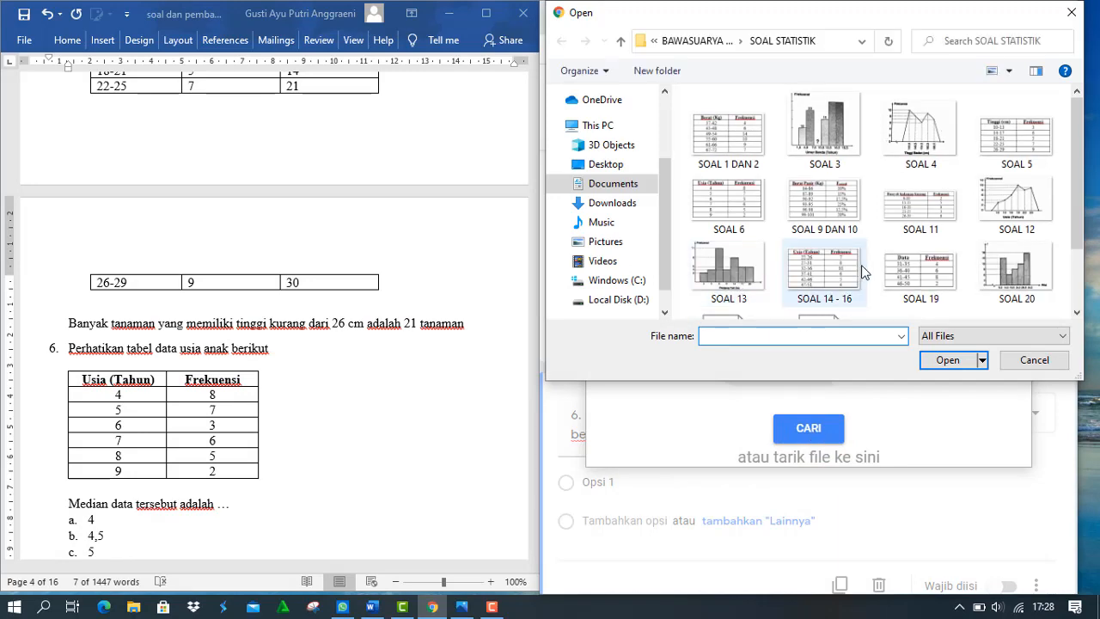
{"action": "double_click", "coordinate": [724, 205]}
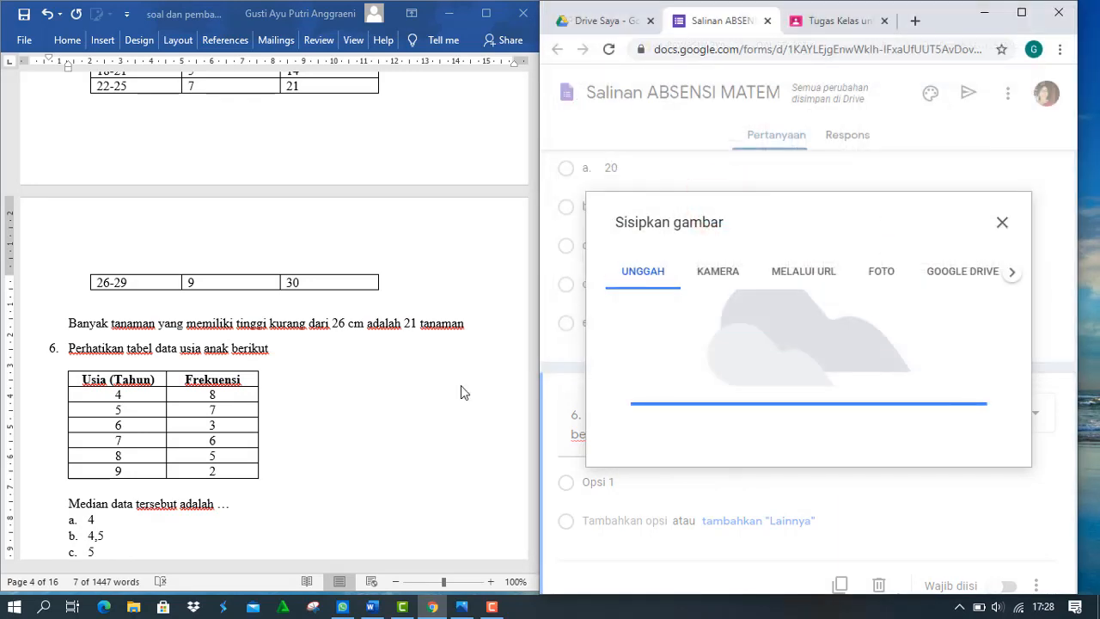
Put a period after "berikut" in question 6's text and append "Median data tersebut adalah …" from the Word document
{"action": "triple_click", "coordinate": [89, 506]}
{"action": "key", "text": "ctrl+c"}
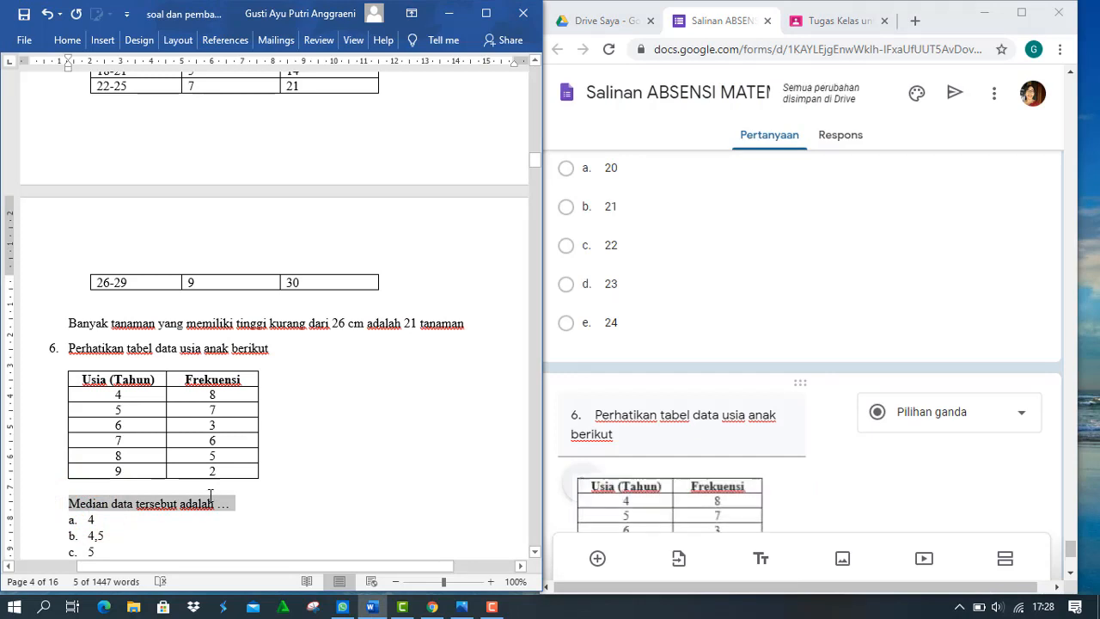
{"action": "left_click", "coordinate": [625, 435]}
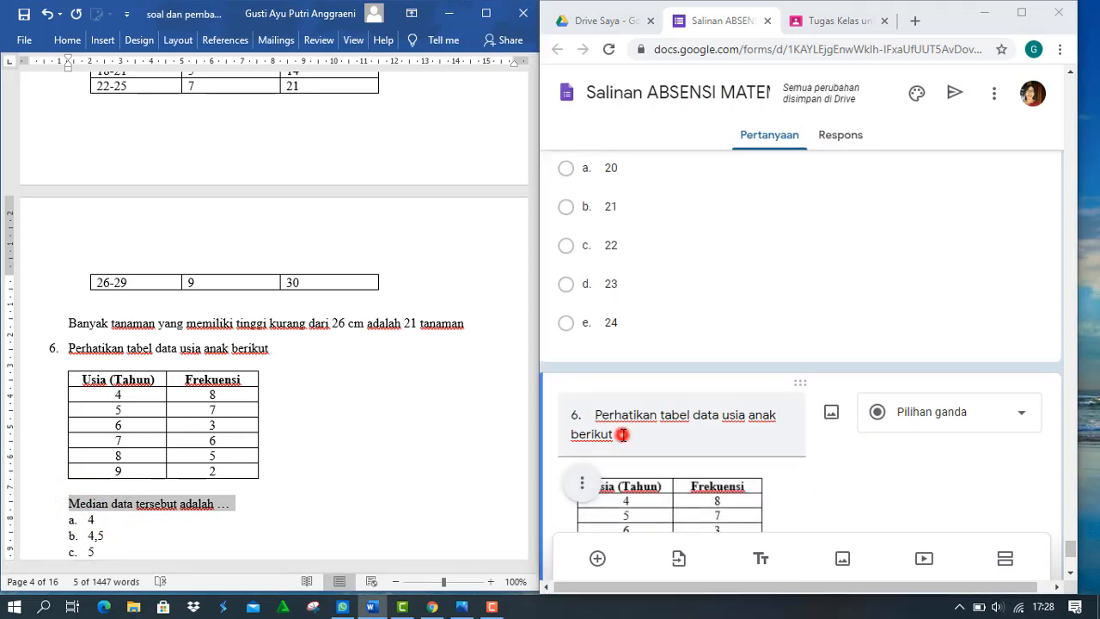
{"action": "triple_click", "coordinate": [623, 434]}
{"action": "left_click", "coordinate": [623, 435]}
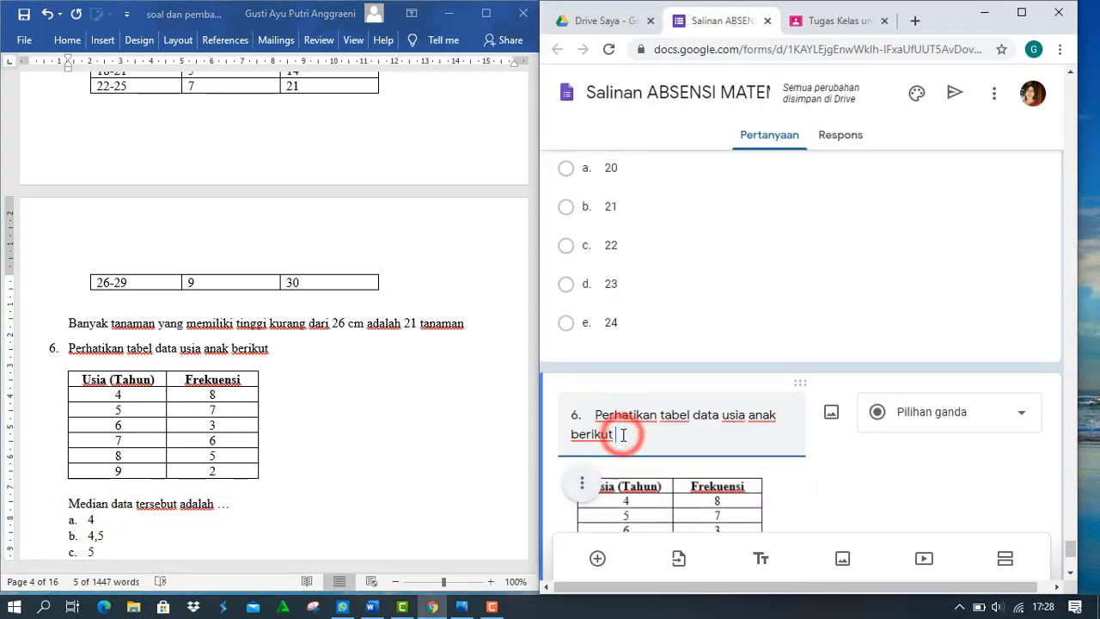
{"action": "type", "text": "."}
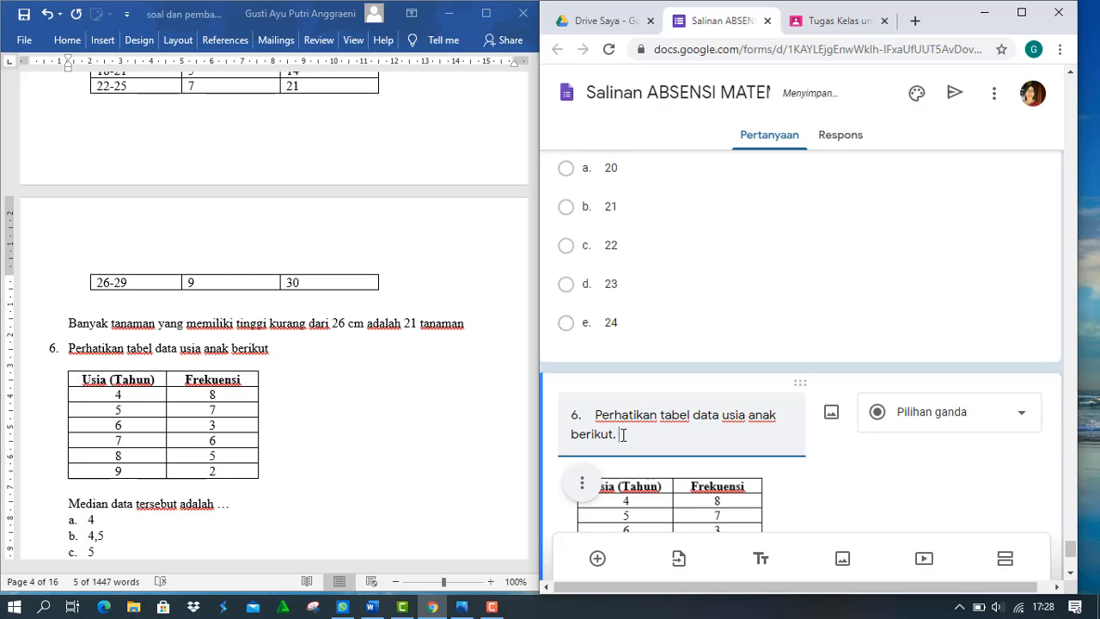
{"action": "key", "text": "ctrl+v"}
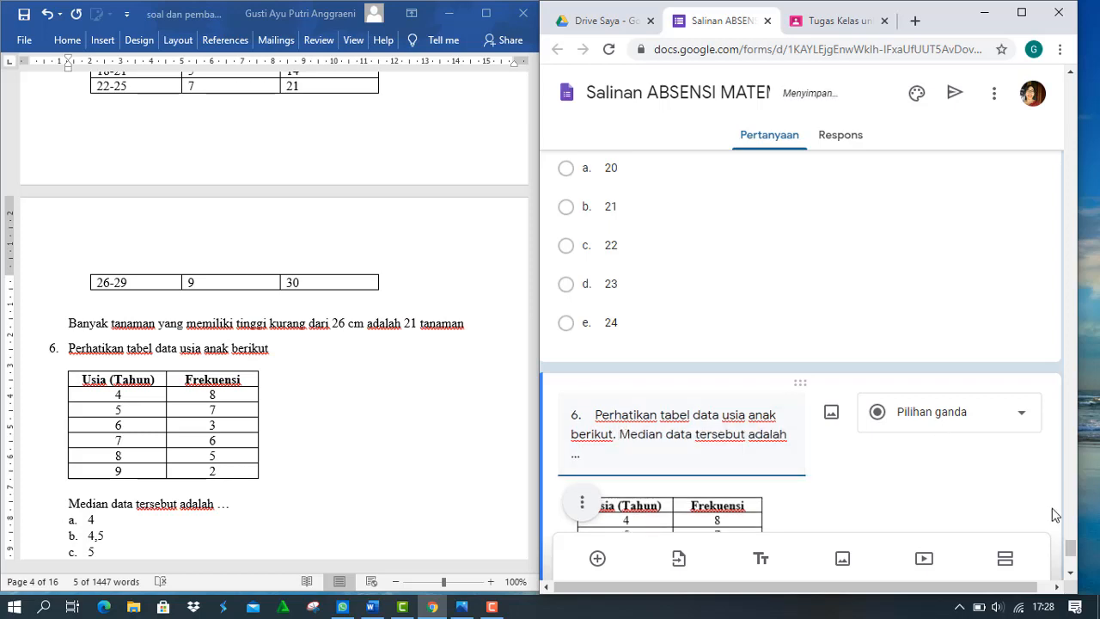
Fill question 6's answer options with the Word choices a. 4, b. 4,5, c. 5, d. 5,5 and e. 6, and make the question required
{"action": "left_click", "coordinate": [1070, 574]}
{"action": "left_click", "coordinate": [1070, 575]}
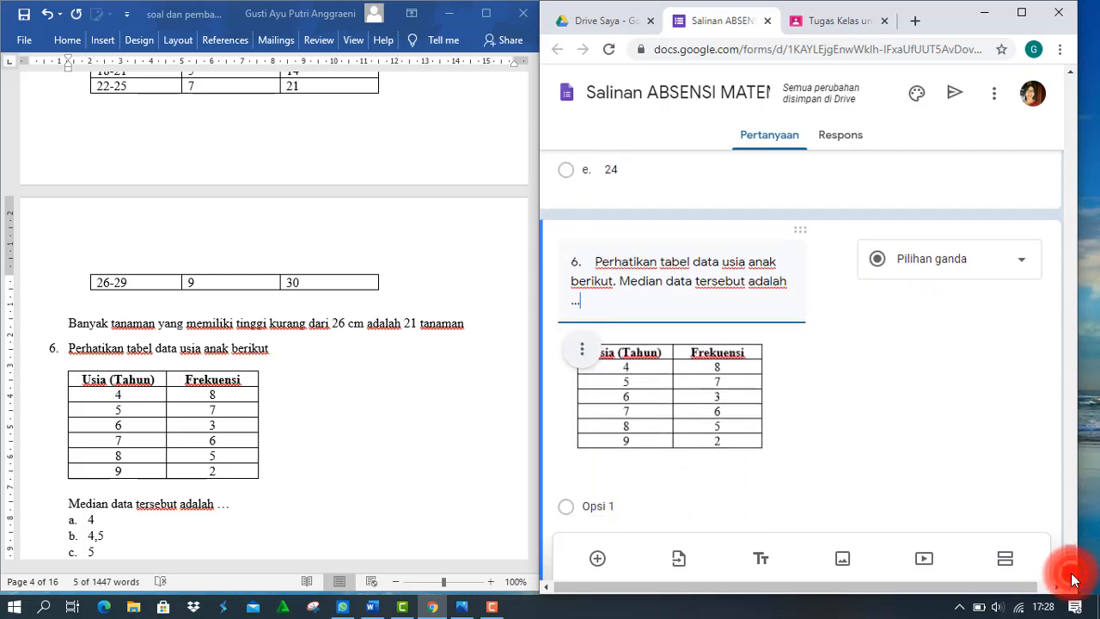
{"action": "left_click", "coordinate": [1070, 575]}
{"action": "left_click", "coordinate": [609, 435]}
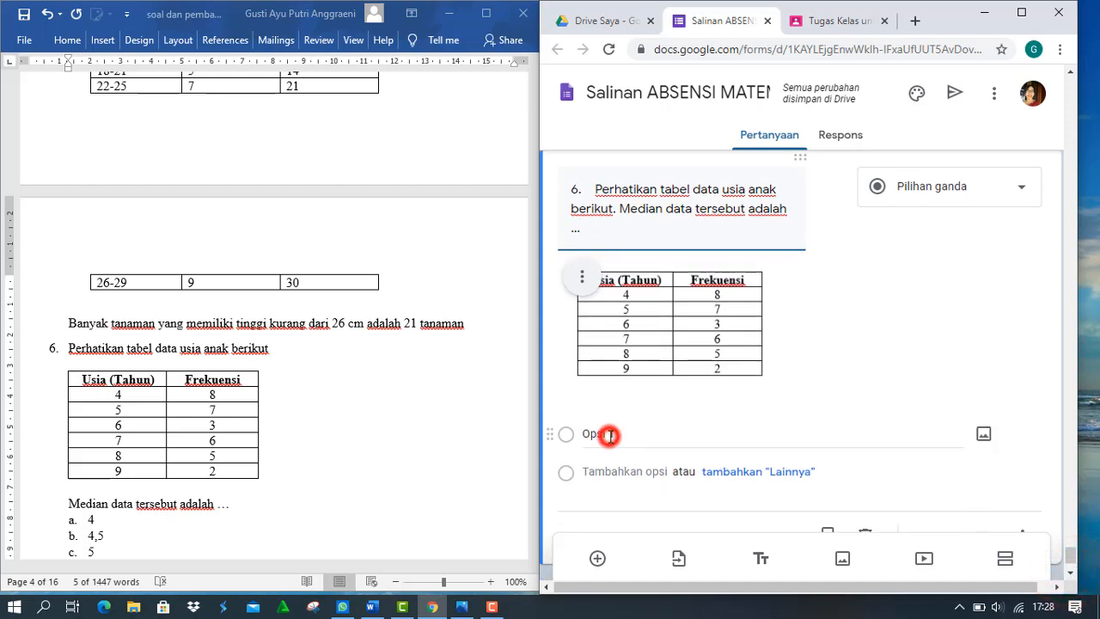
{"action": "key", "text": "BackSpace"}
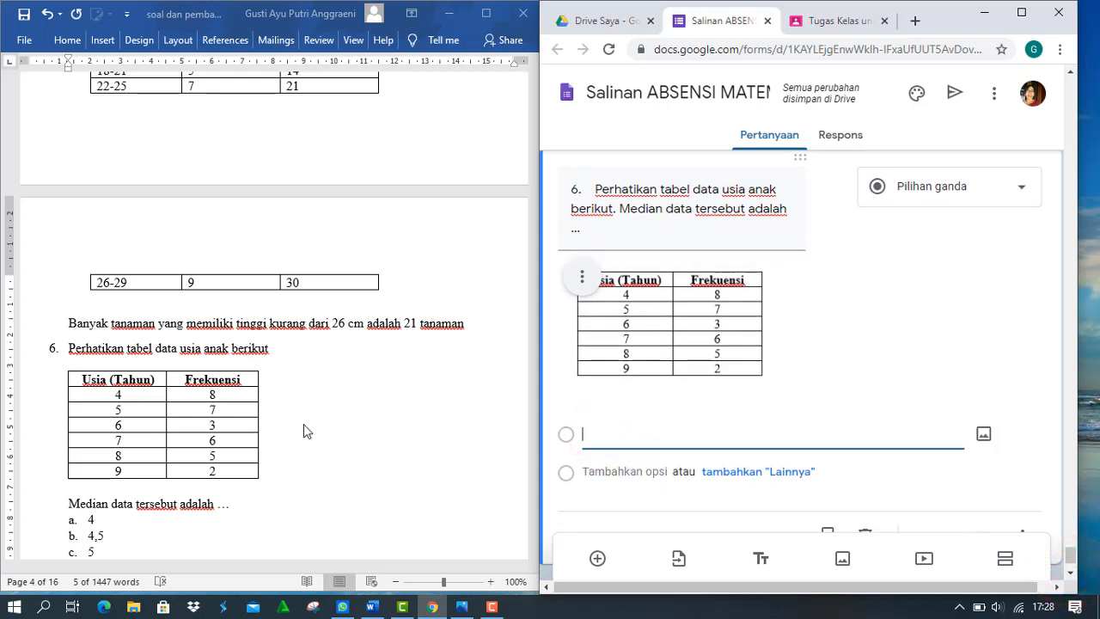
{"action": "left_click", "coordinate": [89, 522]}
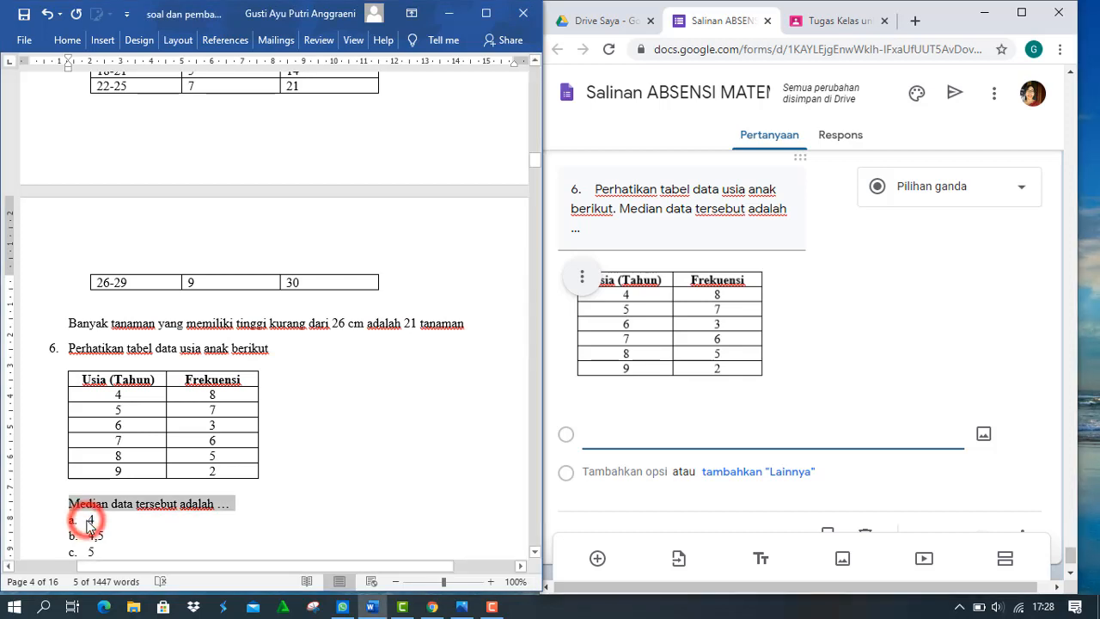
{"action": "left_click_drag", "start_coordinate": [89, 522], "coordinate": [89, 526]}
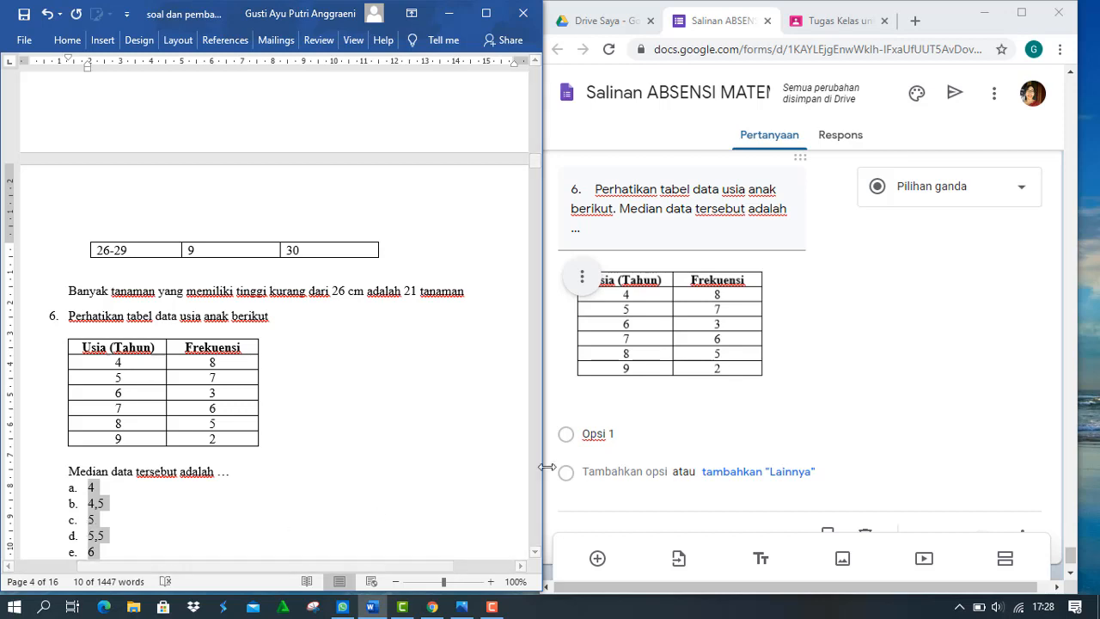
{"action": "left_click", "coordinate": [602, 435]}
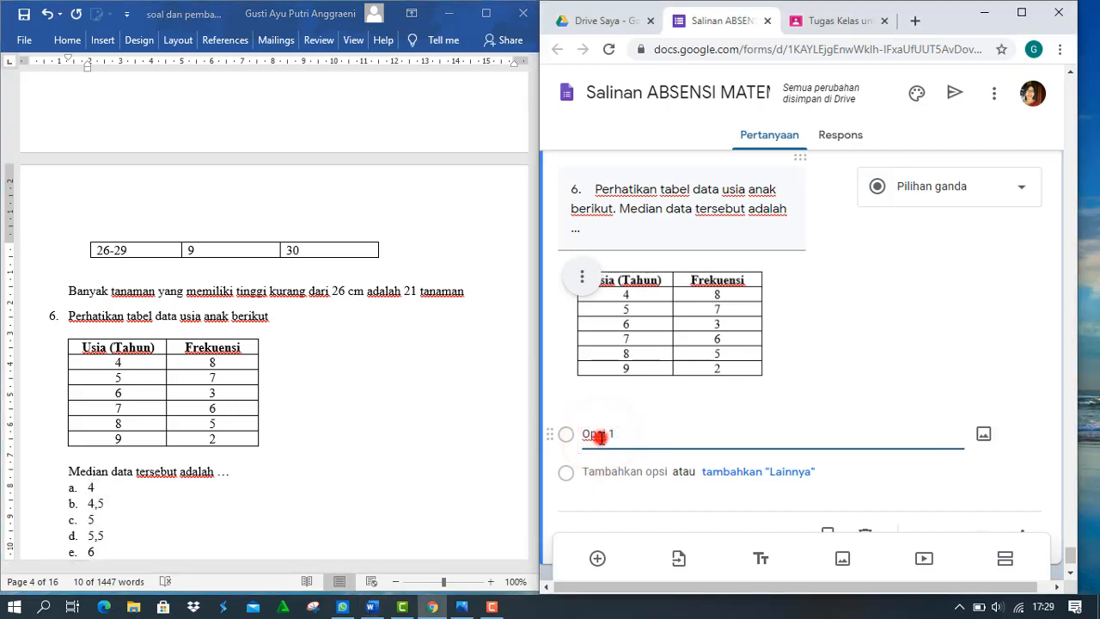
{"action": "double_click", "coordinate": [602, 435]}
{"action": "type", "text": "a.\t4 b.\t4,5 c.\t5 d.\t5,5 e.\t6"}
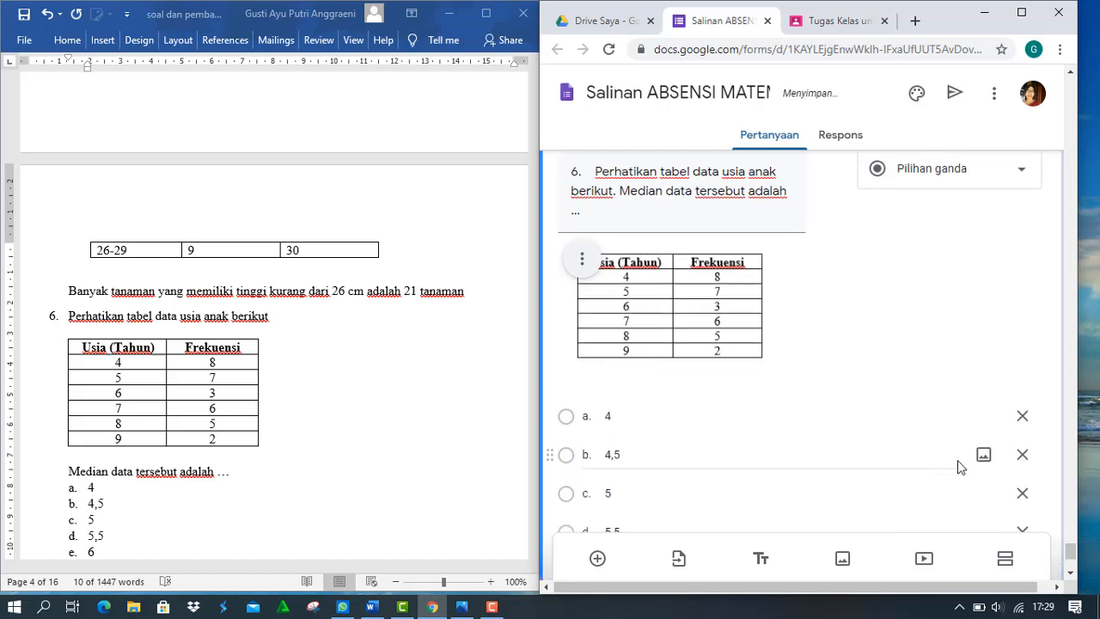
{"action": "left_click", "coordinate": [1072, 574]}
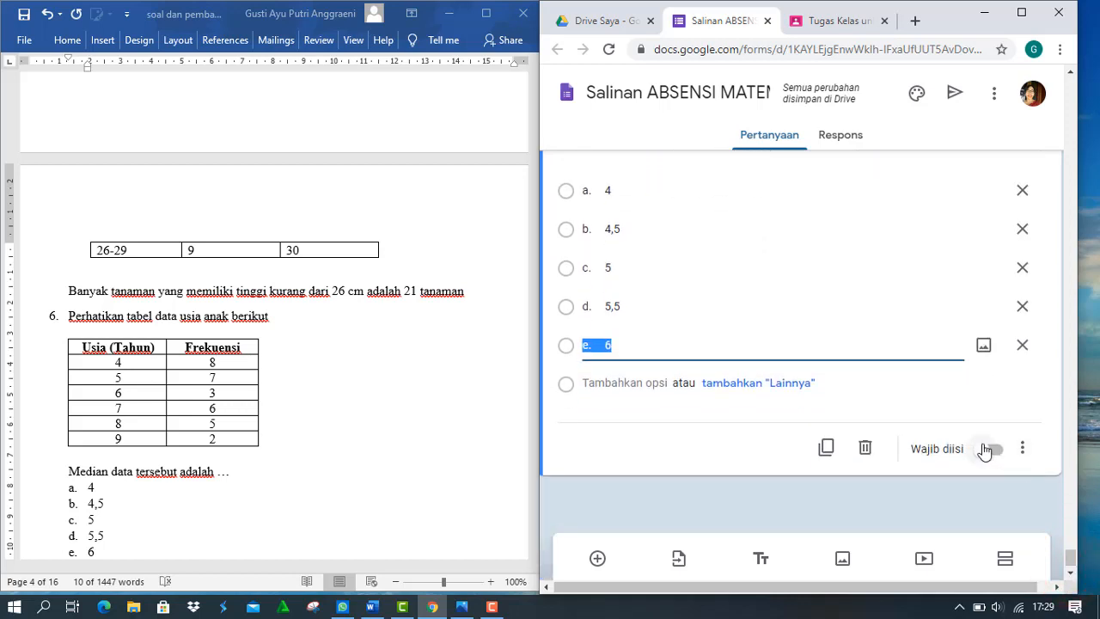
{"action": "left_click", "coordinate": [988, 449]}
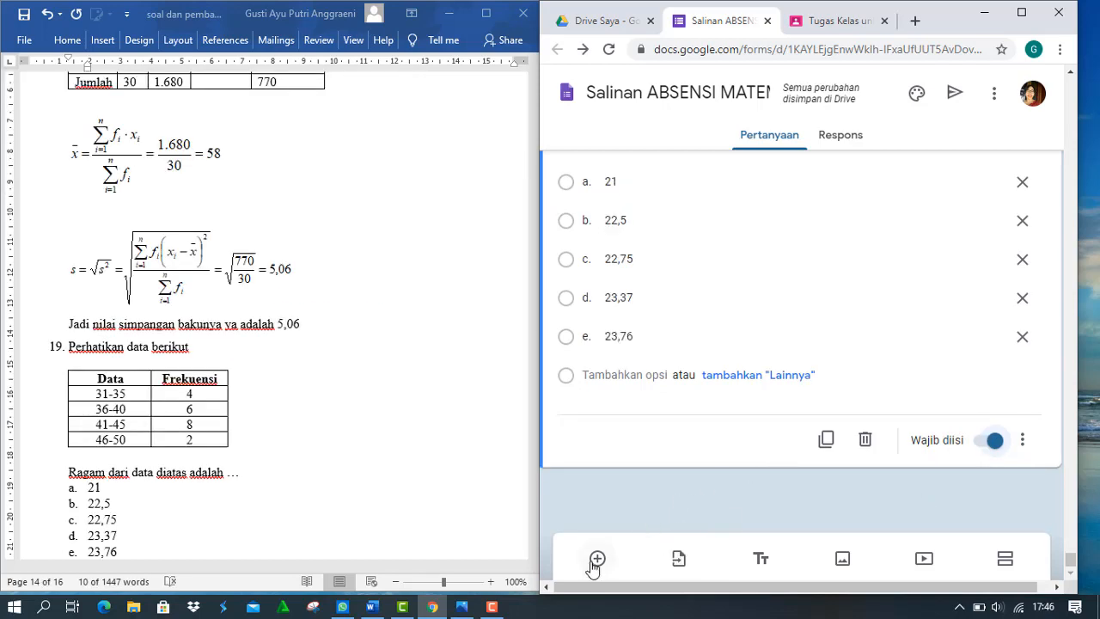
Add another question after question 19 and enter the Word document's question text "20. Perhatikan histogram berikut."
{"action": "left_click", "coordinate": [596, 560]}
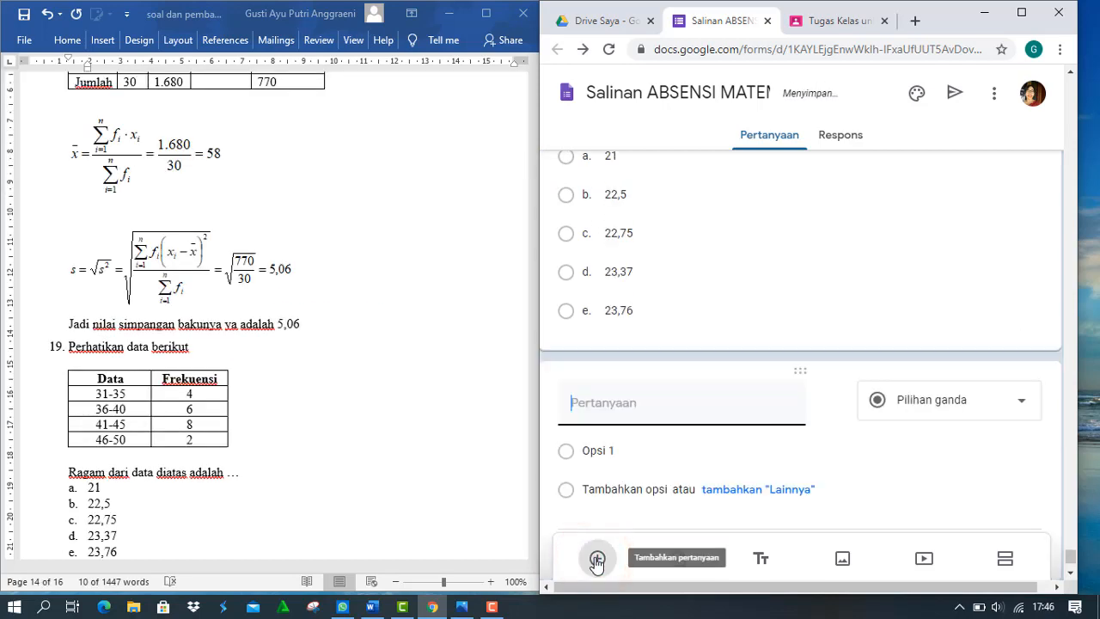
{"action": "left_click", "coordinate": [317, 481]}
{"action": "scroll", "coordinate": [317, 479], "scroll_direction": "down", "scroll_amount": 6}
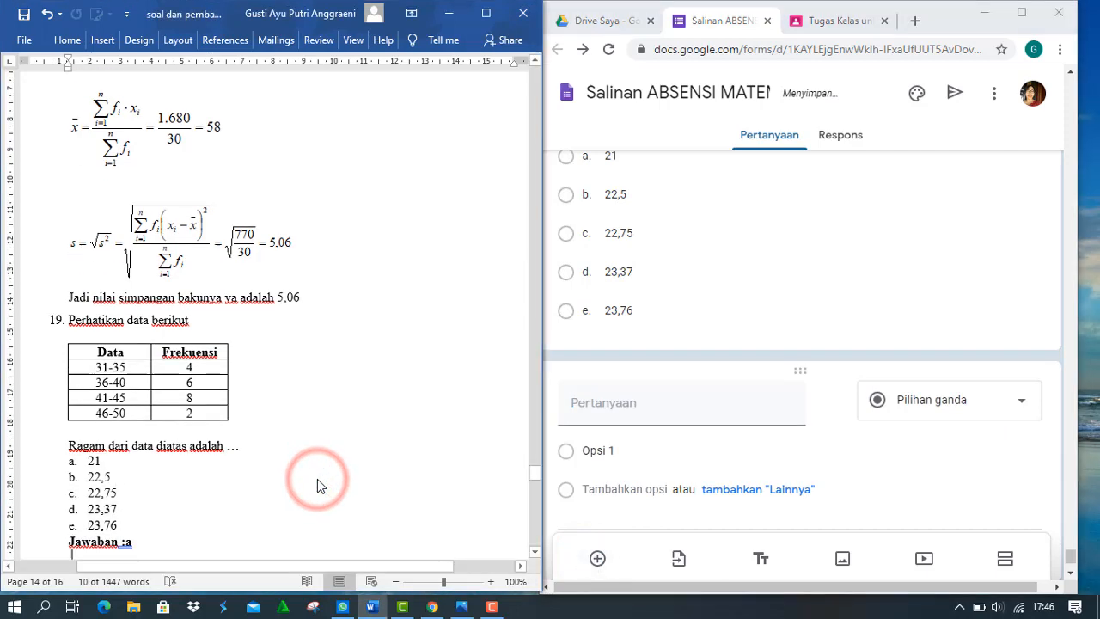
{"action": "scroll", "coordinate": [318, 485], "scroll_direction": "down", "scroll_amount": 8}
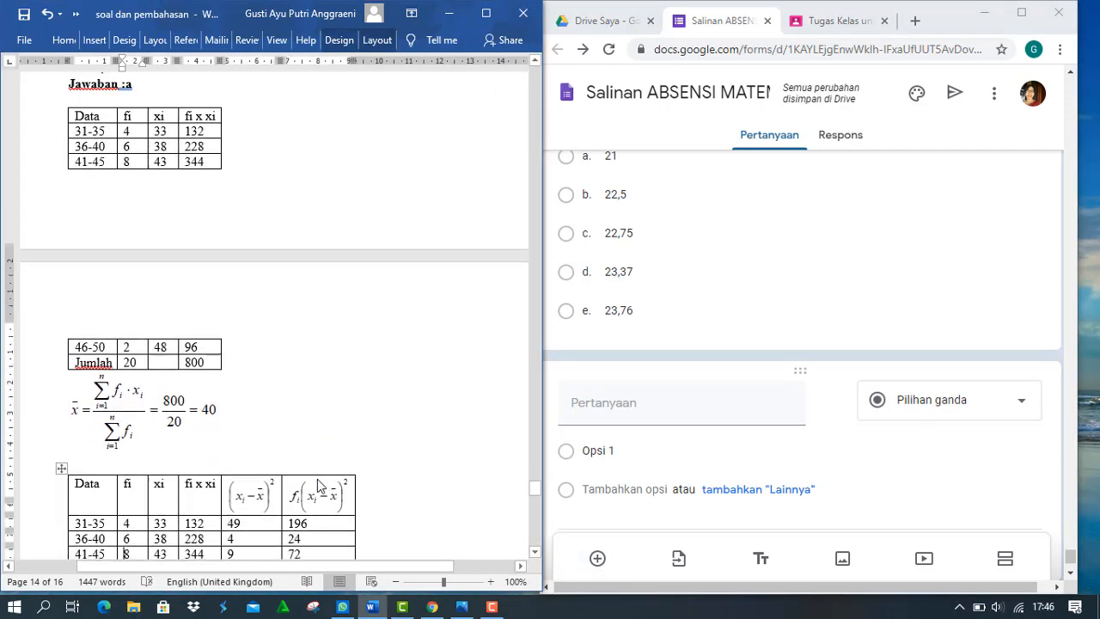
{"action": "scroll", "coordinate": [317, 479], "scroll_direction": "down", "scroll_amount": 5}
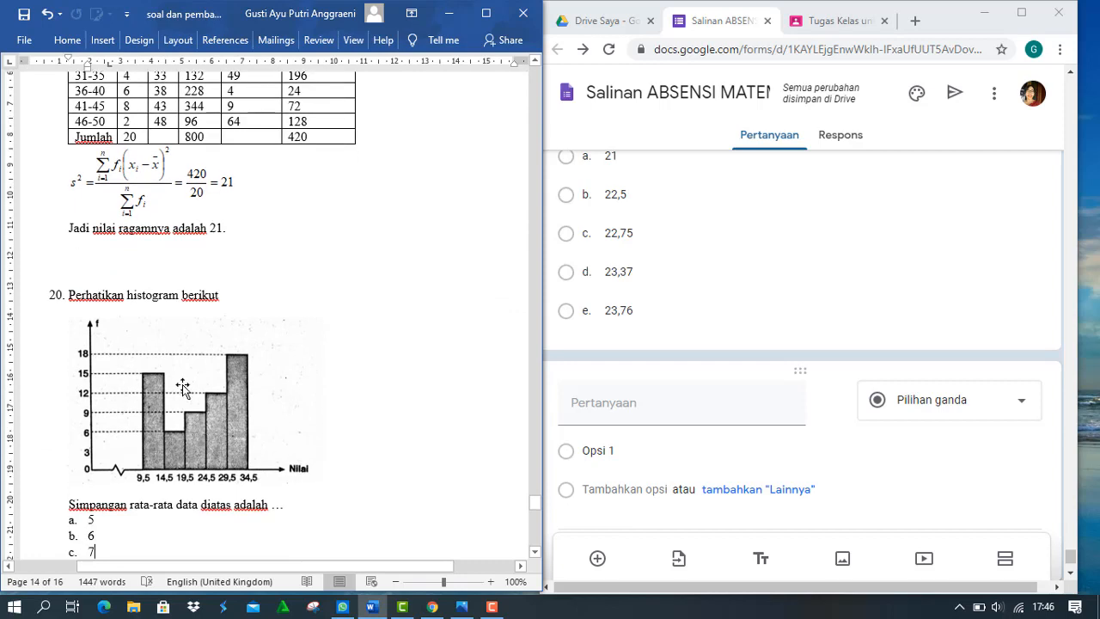
{"action": "left_click_drag", "start_coordinate": [69, 293], "coordinate": [216, 304]}
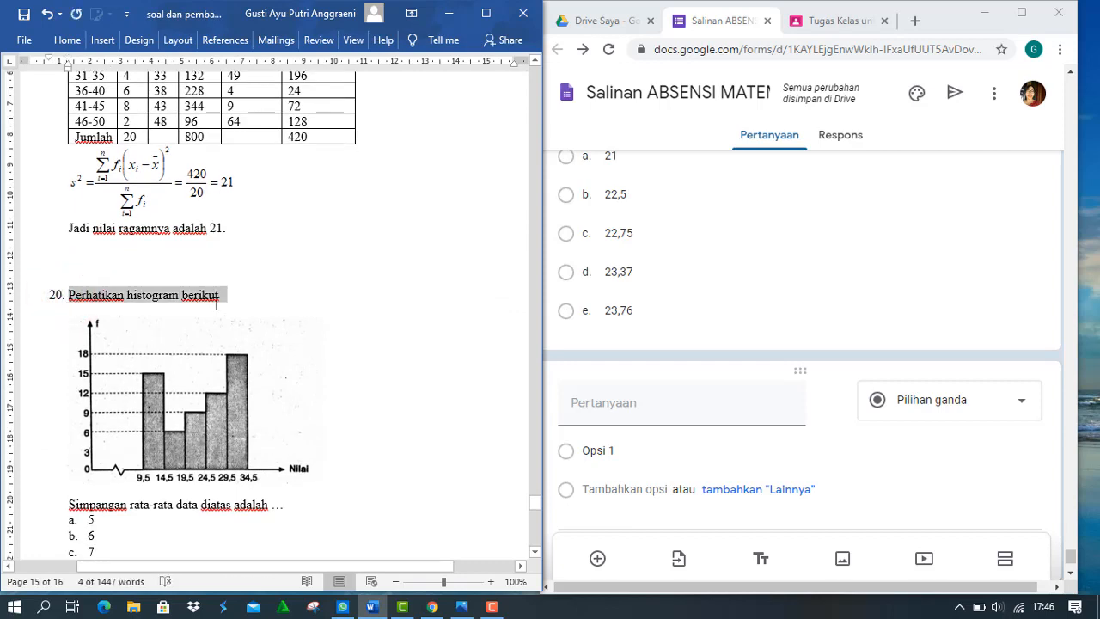
{"action": "left_click", "coordinate": [621, 403]}
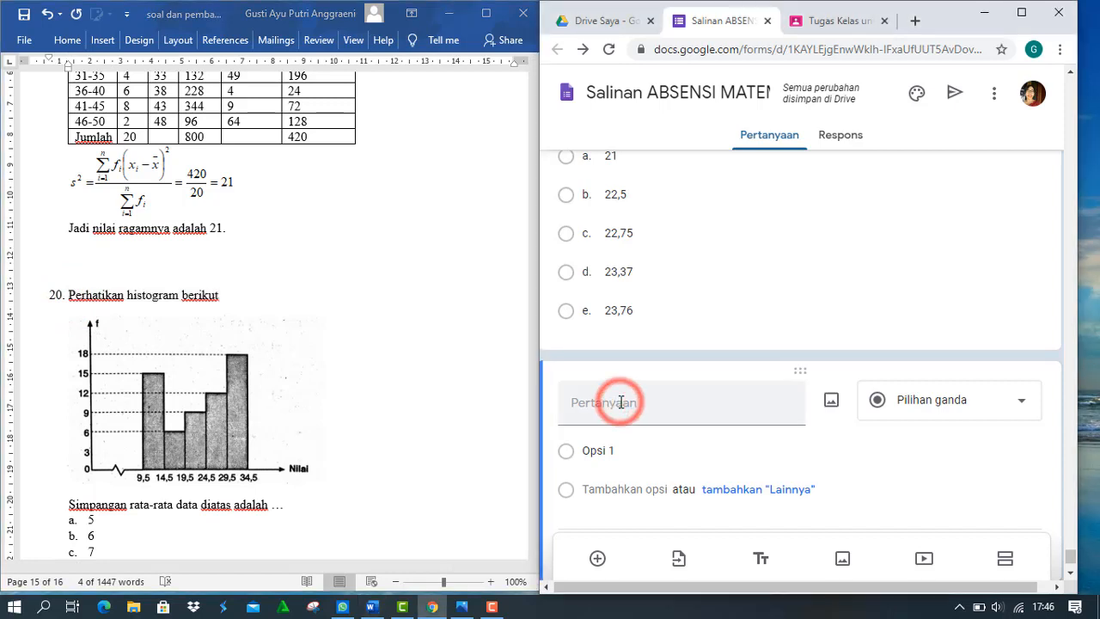
{"action": "type", "text": "20. Perhatikan histogram berikut"}
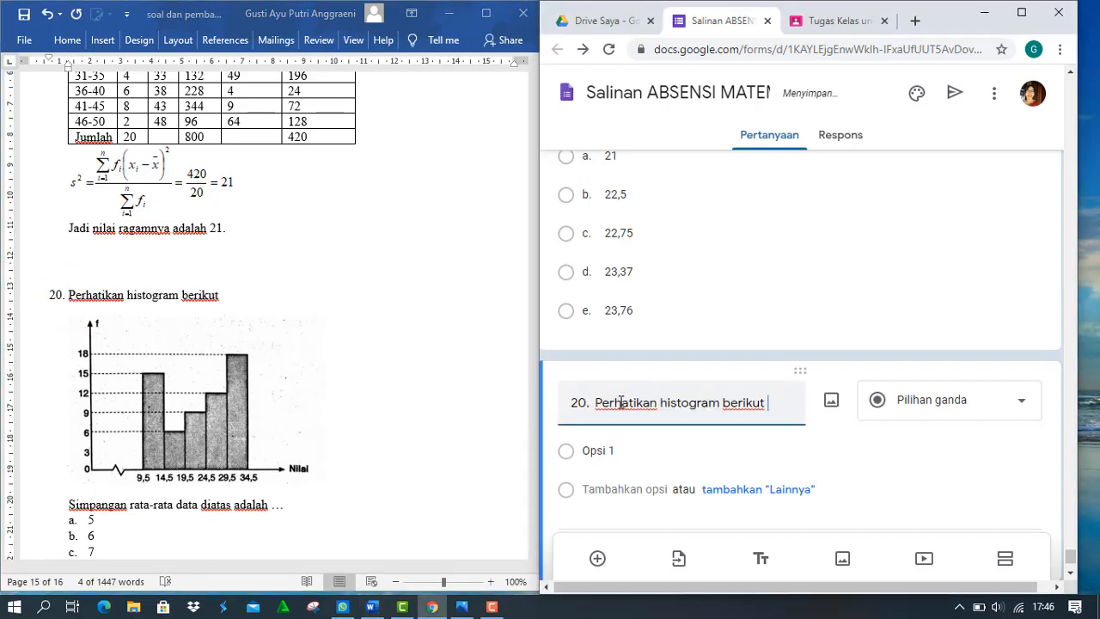
{"action": "key", "text": "BackSpace"}
{"action": "type", "text": "."}
Append the sentence "Simpangan rata-rata data diatas adalah …" from the Word document to question 20's text
{"action": "left_click", "coordinate": [158, 513]}
{"action": "left_click", "coordinate": [71, 508]}
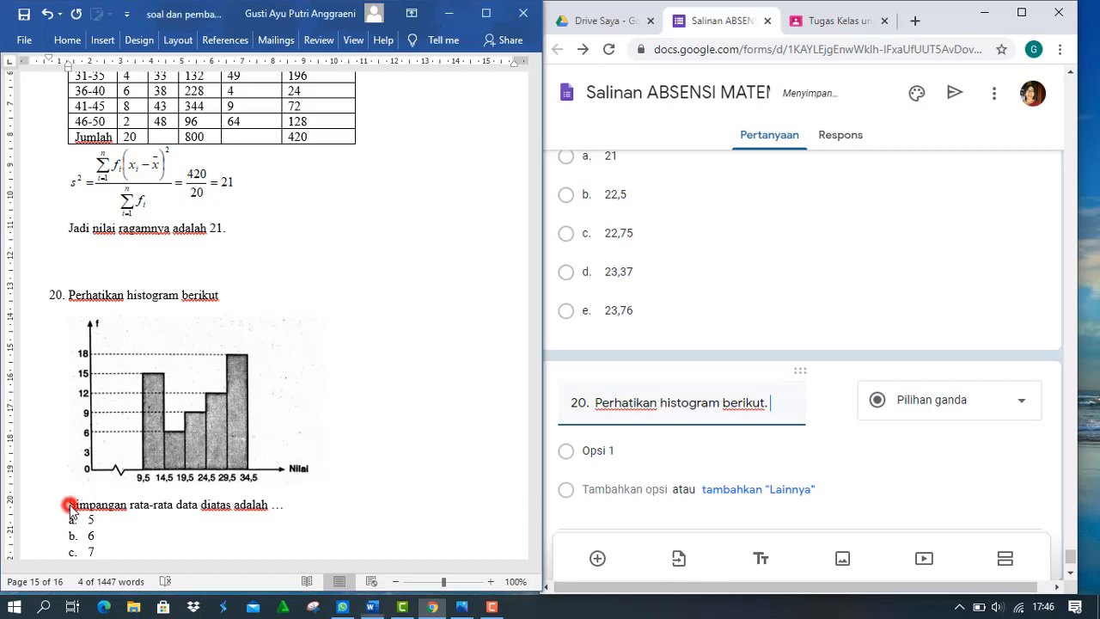
{"action": "left_click", "coordinate": [71, 509]}
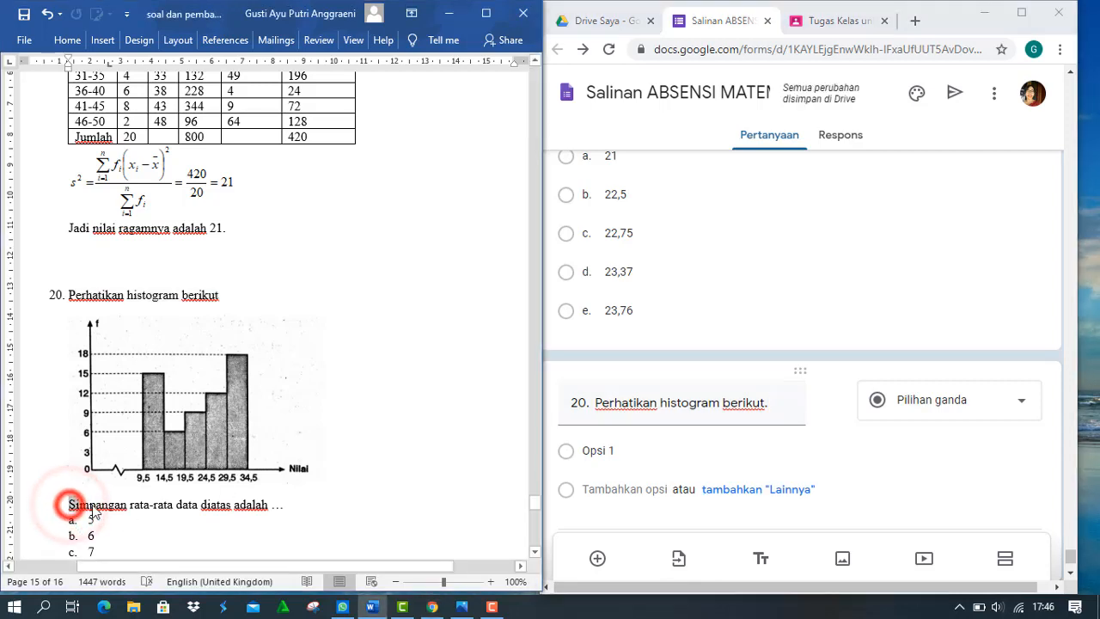
{"action": "left_click_drag", "start_coordinate": [71, 509], "coordinate": [289, 514]}
{"action": "key", "text": "ctrl+c"}
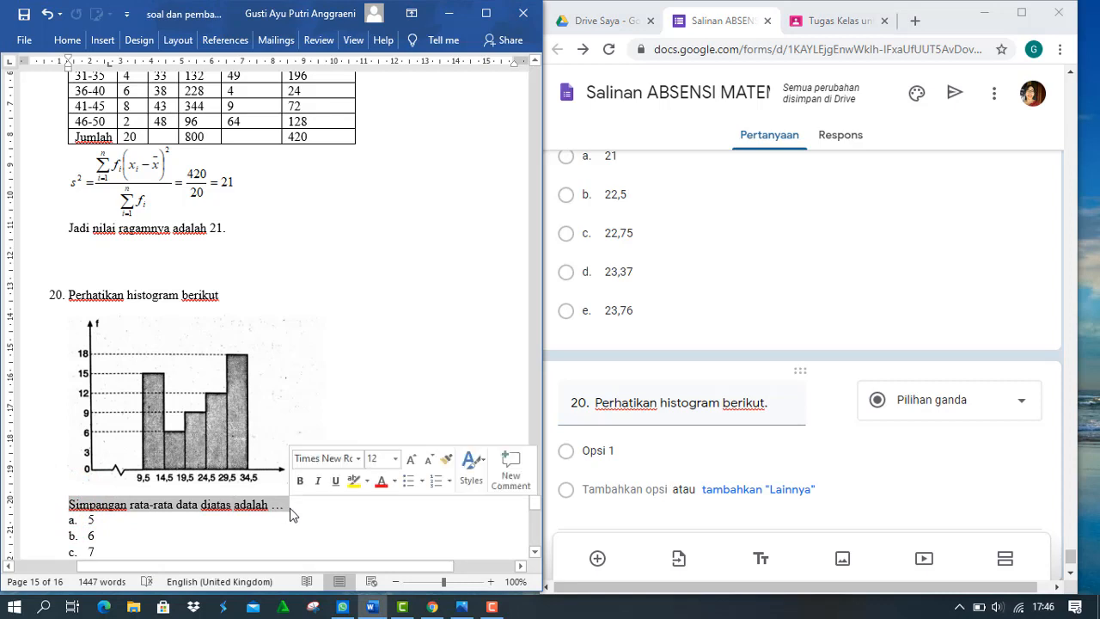
{"action": "left_click", "coordinate": [790, 408]}
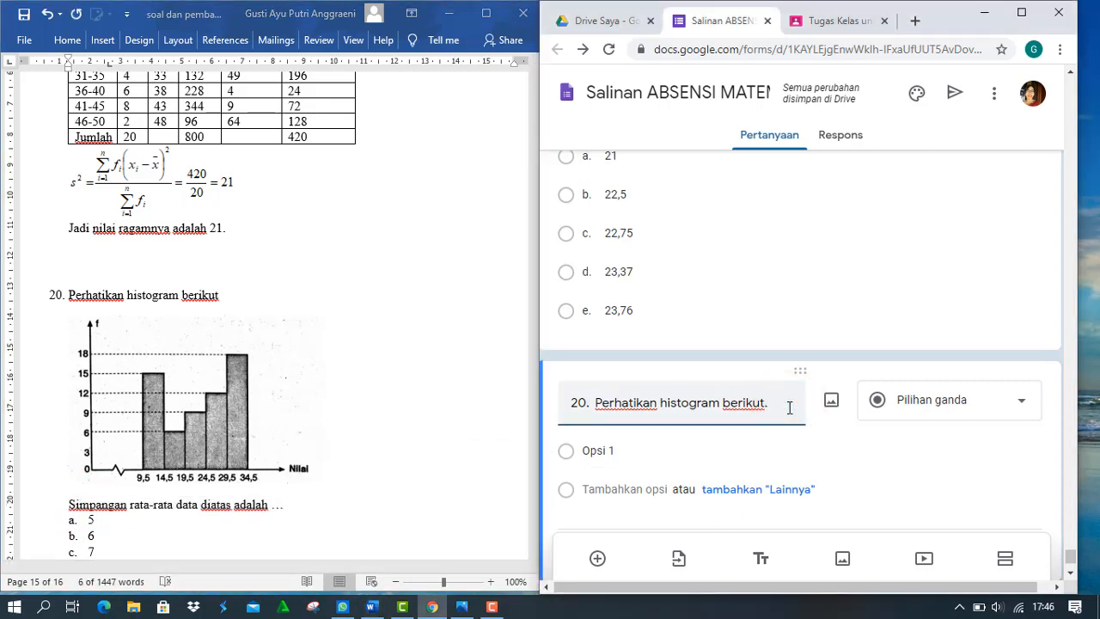
{"action": "key", "text": "ctrl+v"}
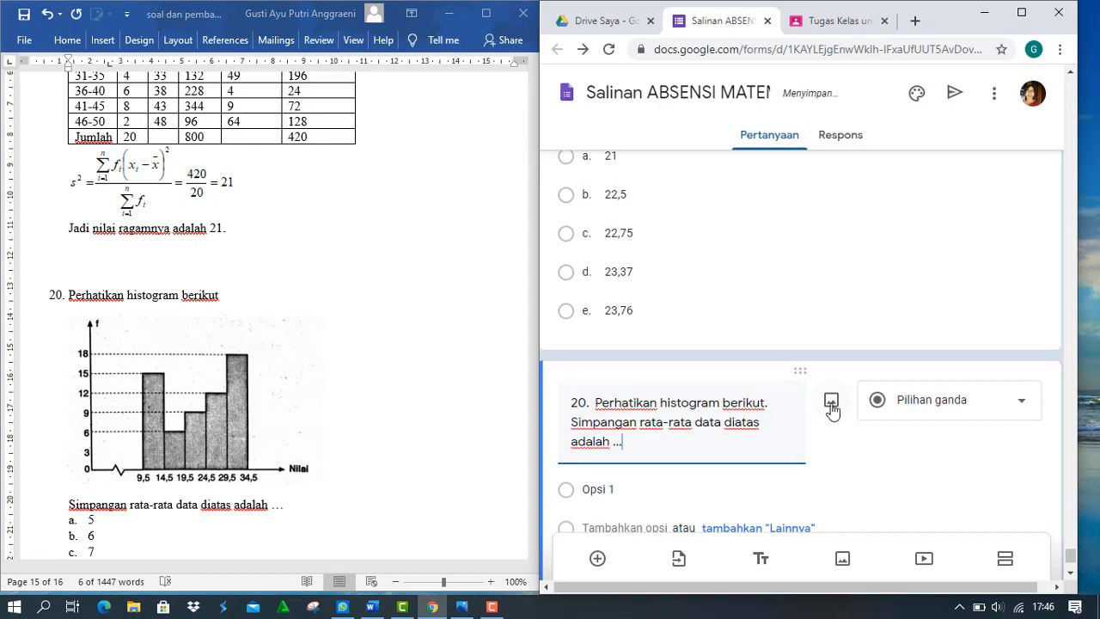
Insert the picture SOAL 20 from the SOAL STATISTIK folder into question 20
{"action": "left_click", "coordinate": [830, 402]}
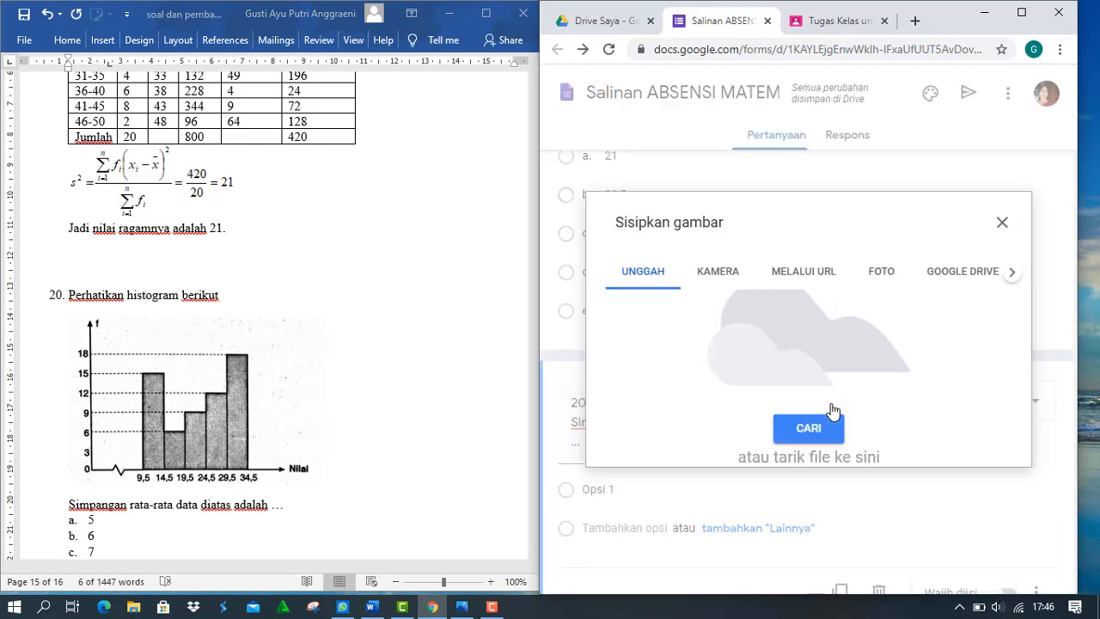
{"action": "left_click", "coordinate": [814, 432]}
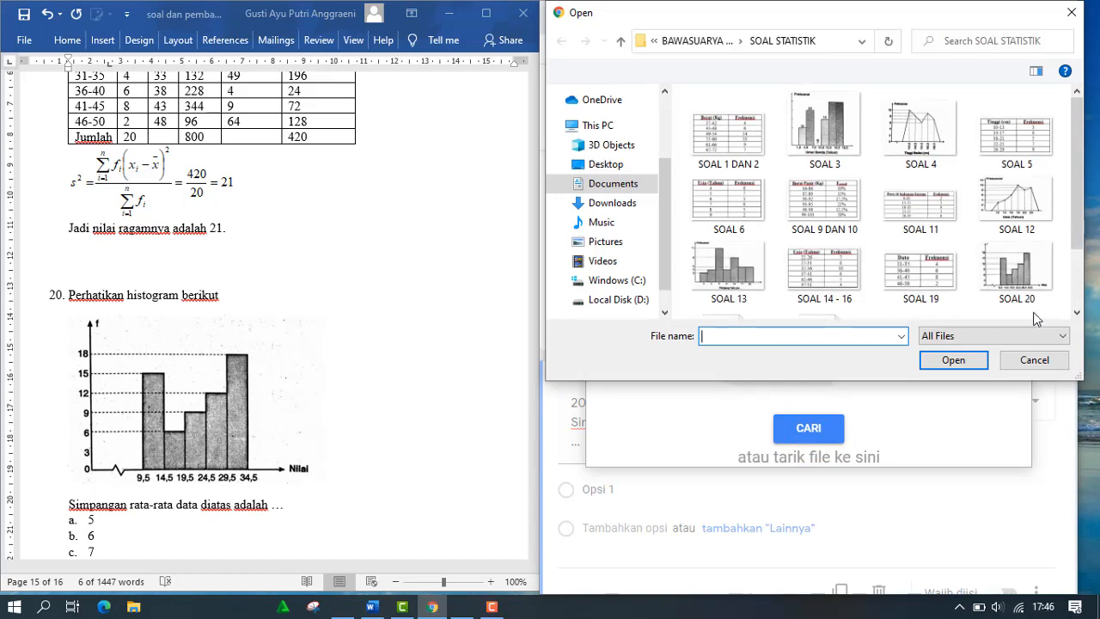
{"action": "left_click", "coordinate": [1016, 276]}
{"action": "double_click", "coordinate": [1016, 277]}
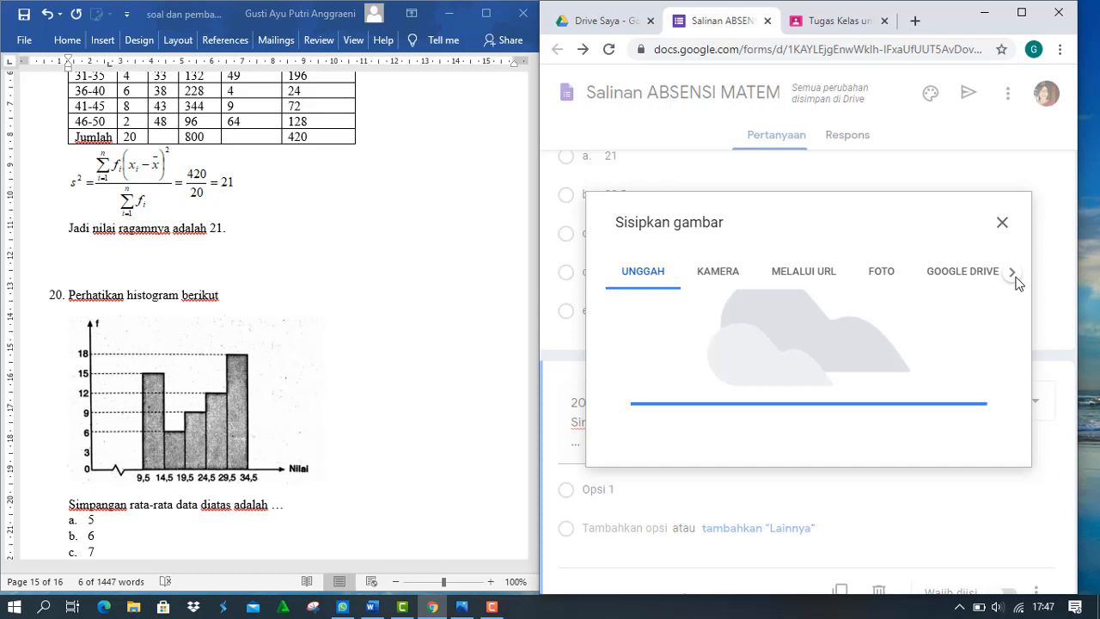
Copy question 20's answer choices, a. 5 through e. 9, from the Word document
{"action": "left_click", "coordinate": [88, 522]}
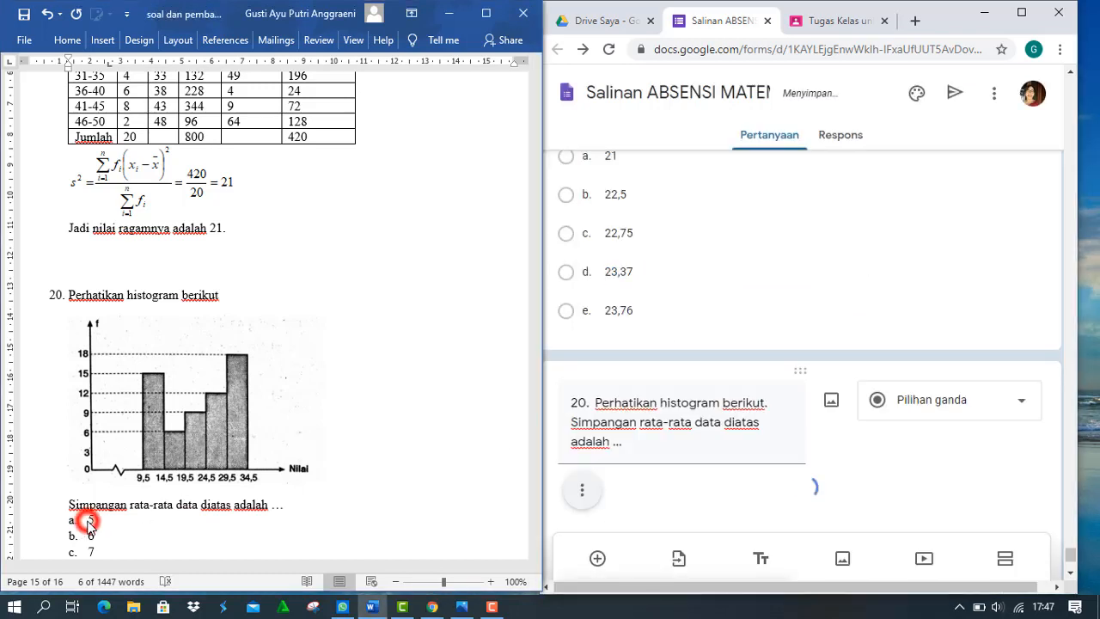
{"action": "double_click", "coordinate": [88, 521]}
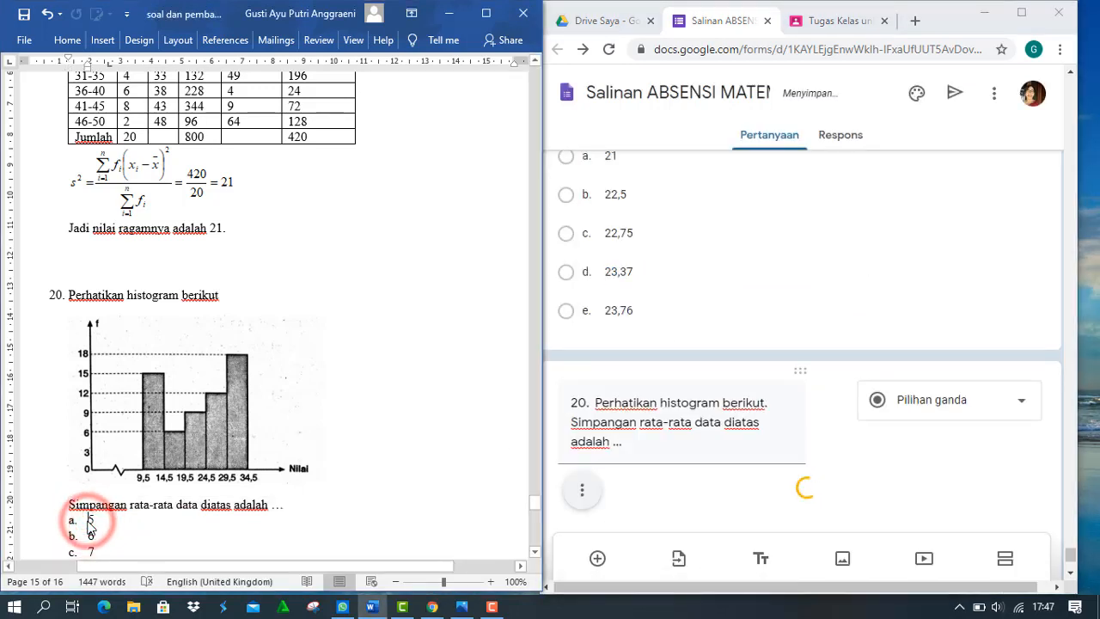
{"action": "key", "text": "shift+Down"}
{"action": "key", "text": "shift+Down"}
{"action": "key", "text": "shift+Down"}
{"action": "key", "text": "shift+Down"}
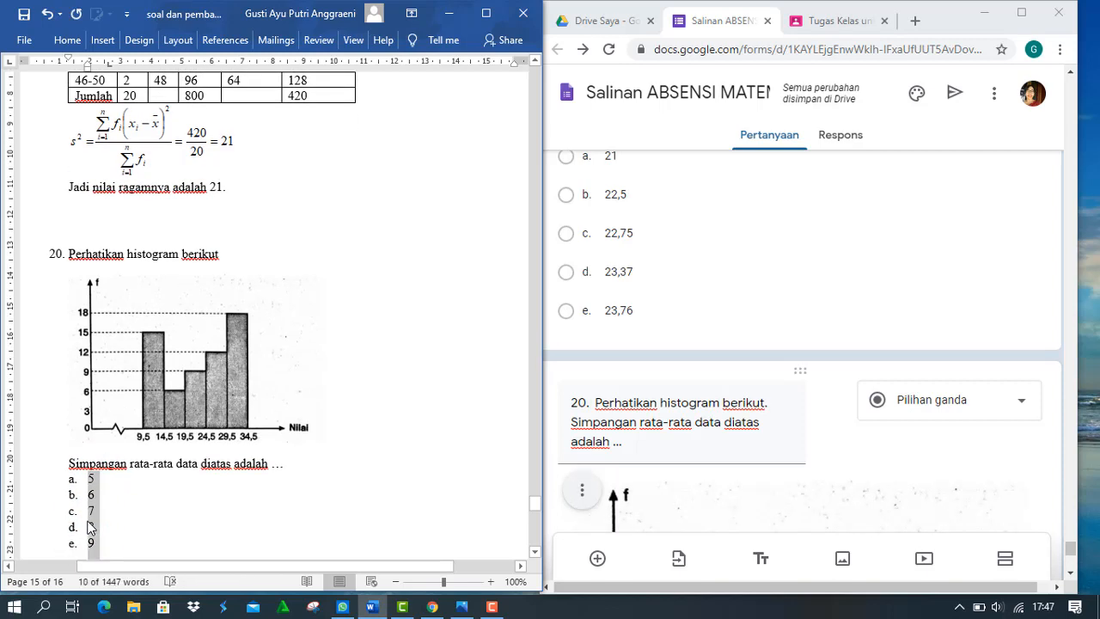
Shrink question 20's histogram picture proportionally to roughly three quarters of its width
{"action": "left_click", "coordinate": [952, 498]}
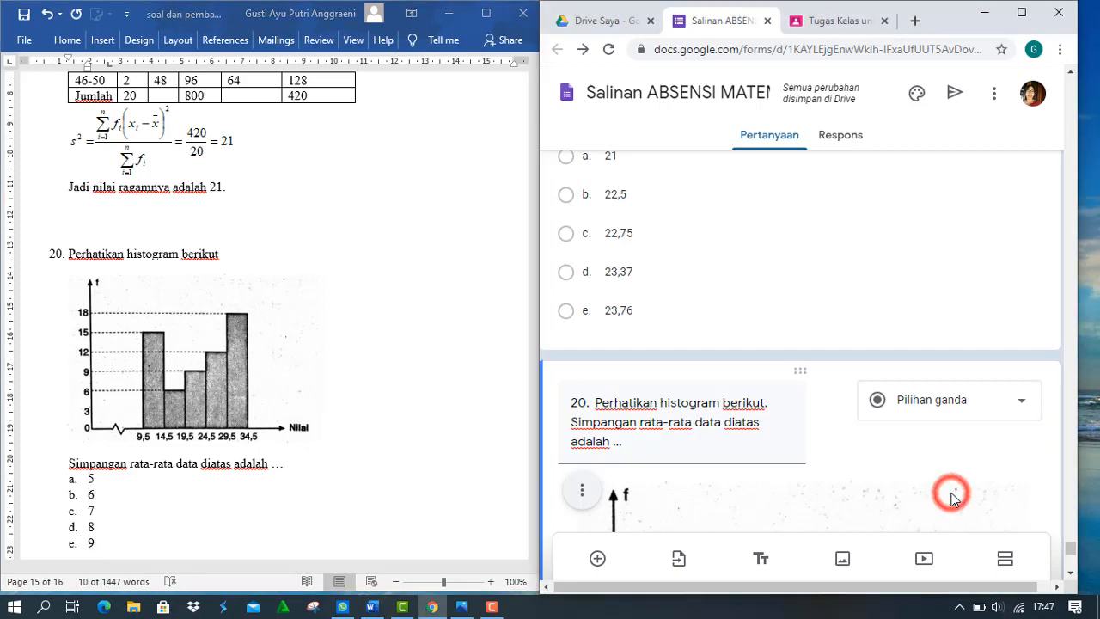
{"action": "scroll", "coordinate": [954, 499], "scroll_direction": "down", "scroll_amount": 2}
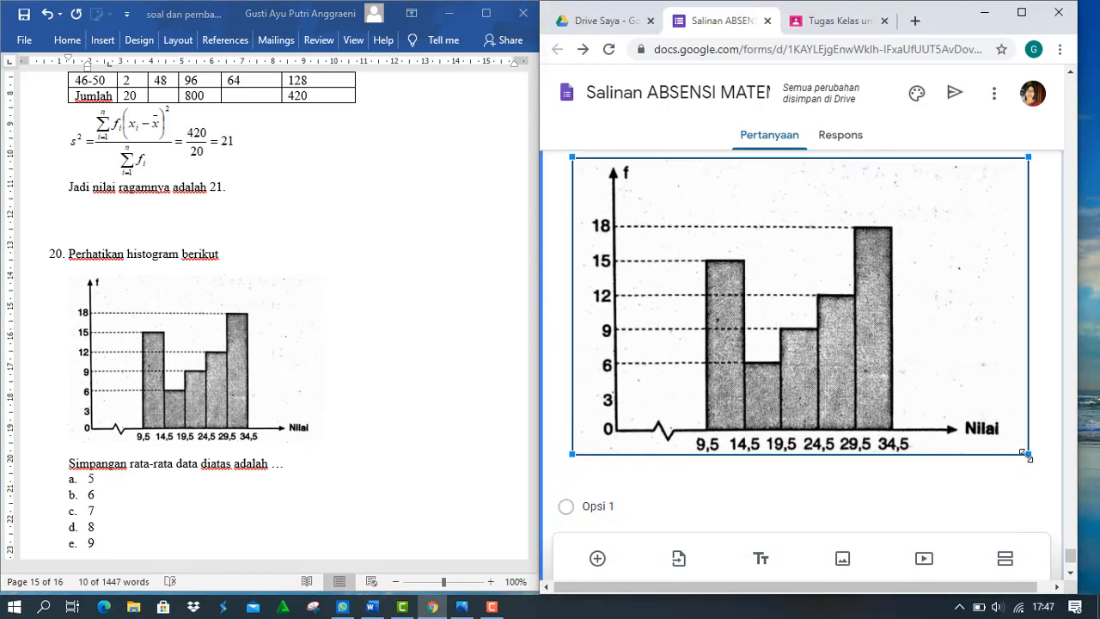
{"action": "left_click_drag", "start_coordinate": [1028, 454], "coordinate": [897, 399]}
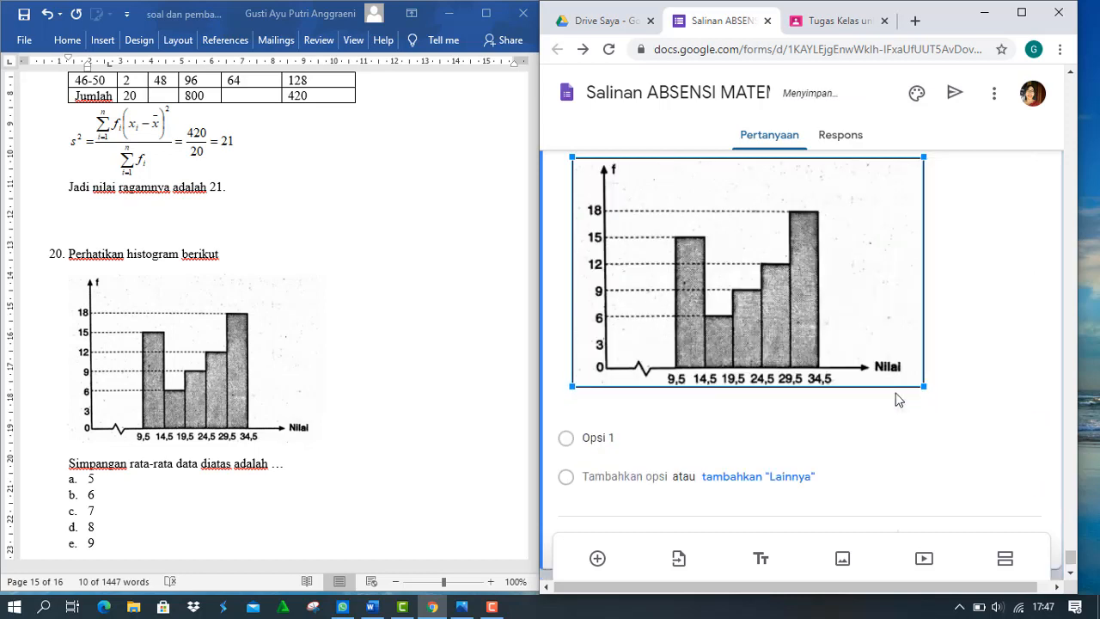
Paste the copied choices a. 5 through e. 9 as question 20's options and make the question required
{"action": "left_click", "coordinate": [596, 439]}
{"action": "double_click", "coordinate": [596, 441]}
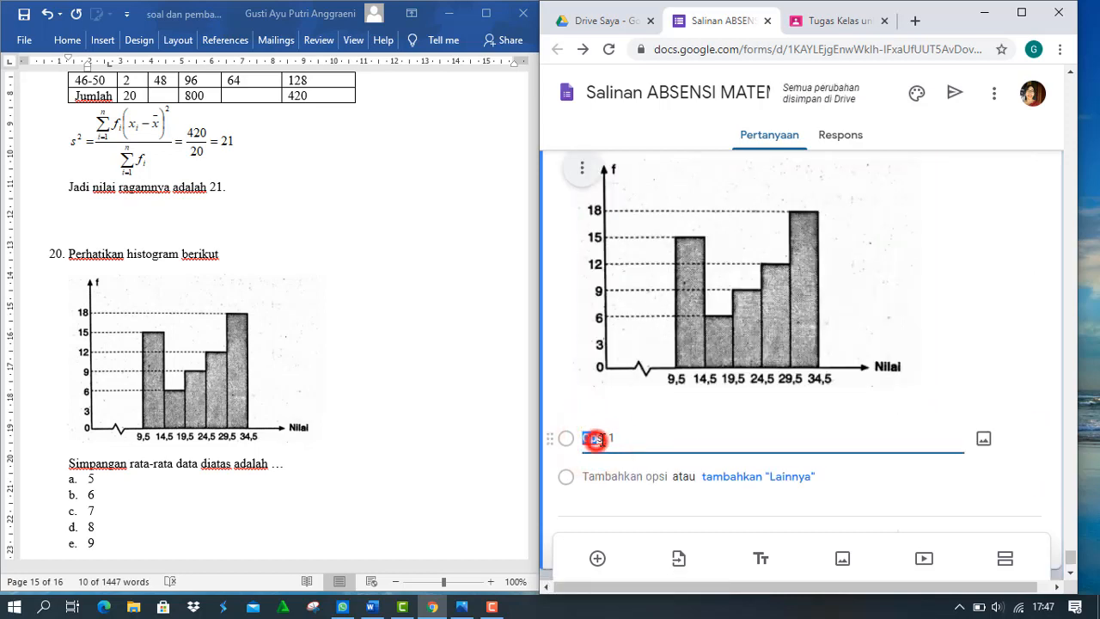
{"action": "triple_click", "coordinate": [601, 439]}
{"action": "type", "text": "a. 5 b. 6 c. 7 d. 8 e. 9"}
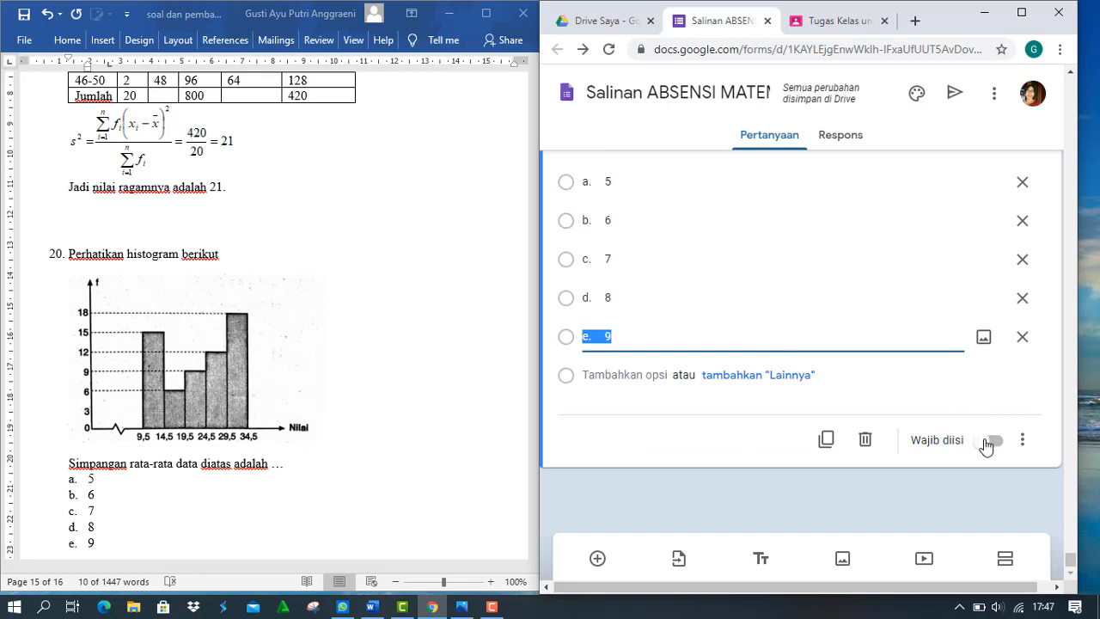
{"action": "left_click", "coordinate": [984, 445]}
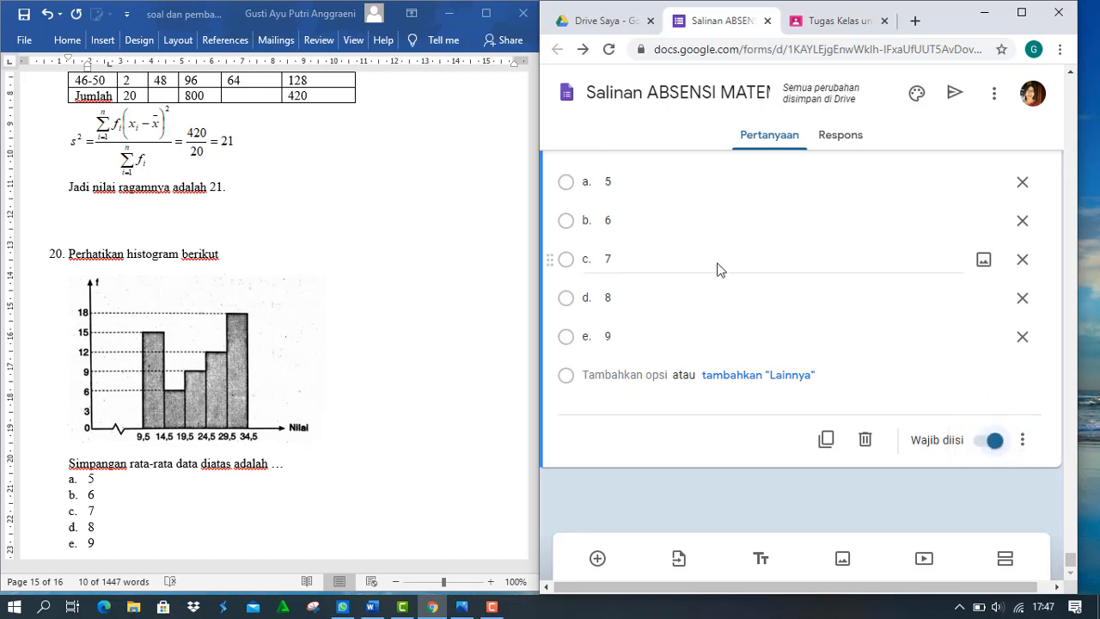
Minimize the Word document, maximize the form's browser window and look back over the preceding questions
{"action": "left_click", "coordinate": [449, 16]}
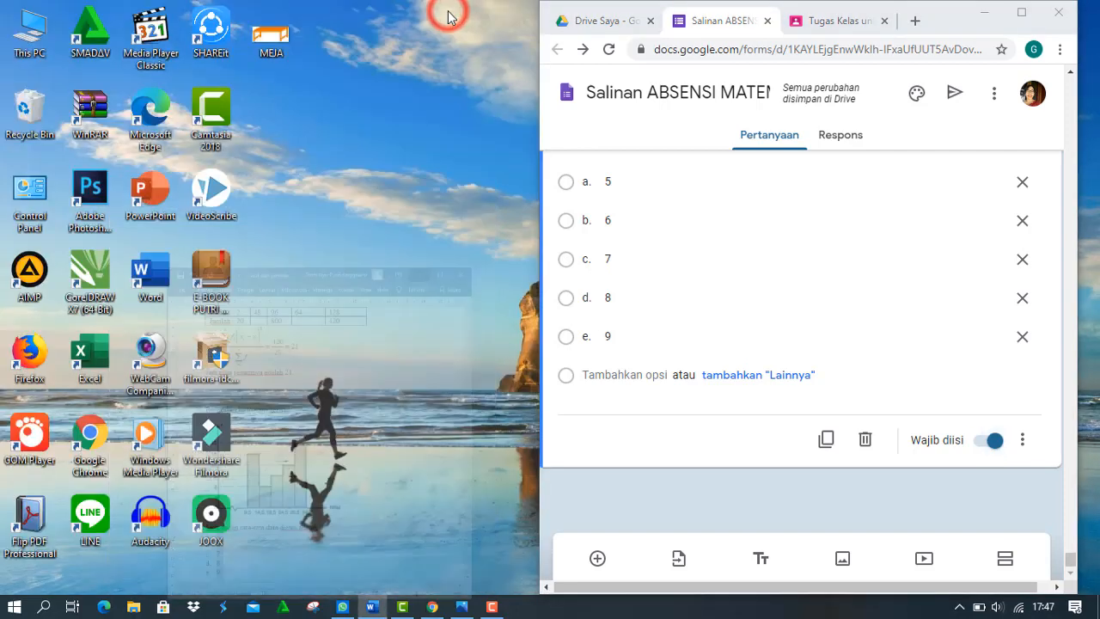
{"action": "left_click", "coordinate": [1021, 15]}
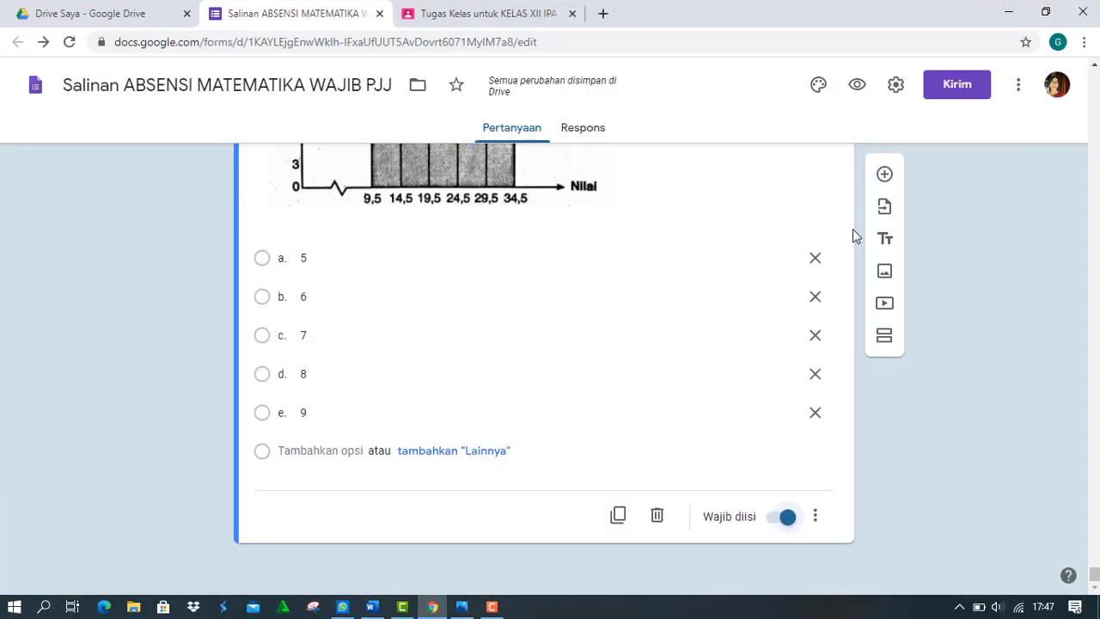
{"action": "left_click", "coordinate": [594, 300]}
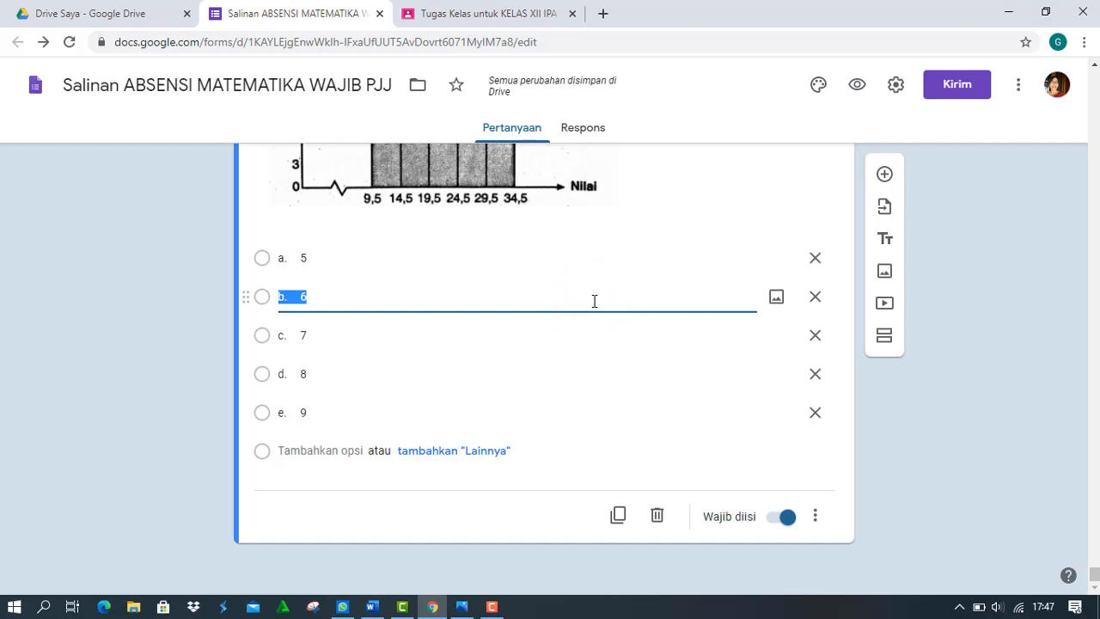
{"action": "key", "text": "Up"}
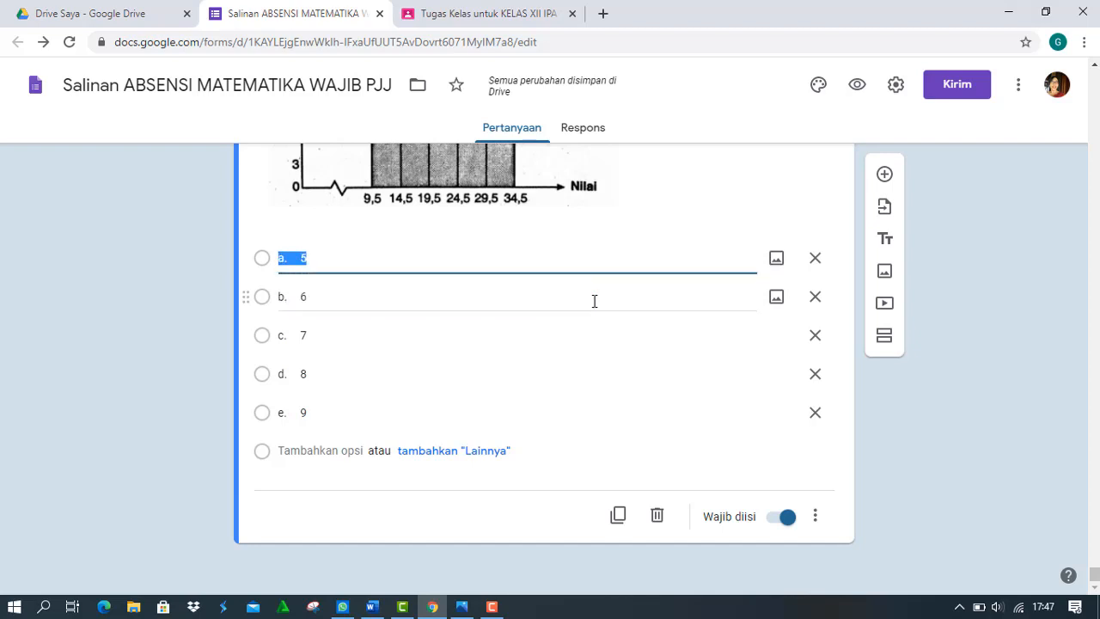
{"action": "left_click", "coordinate": [1094, 66]}
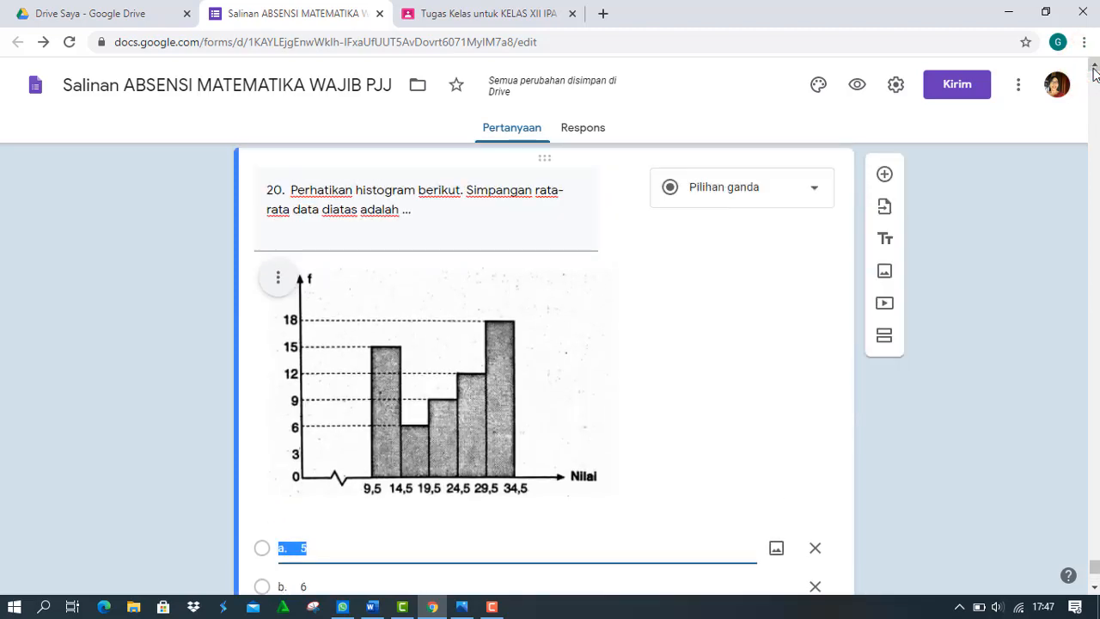
{"action": "left_click", "coordinate": [1094, 68]}
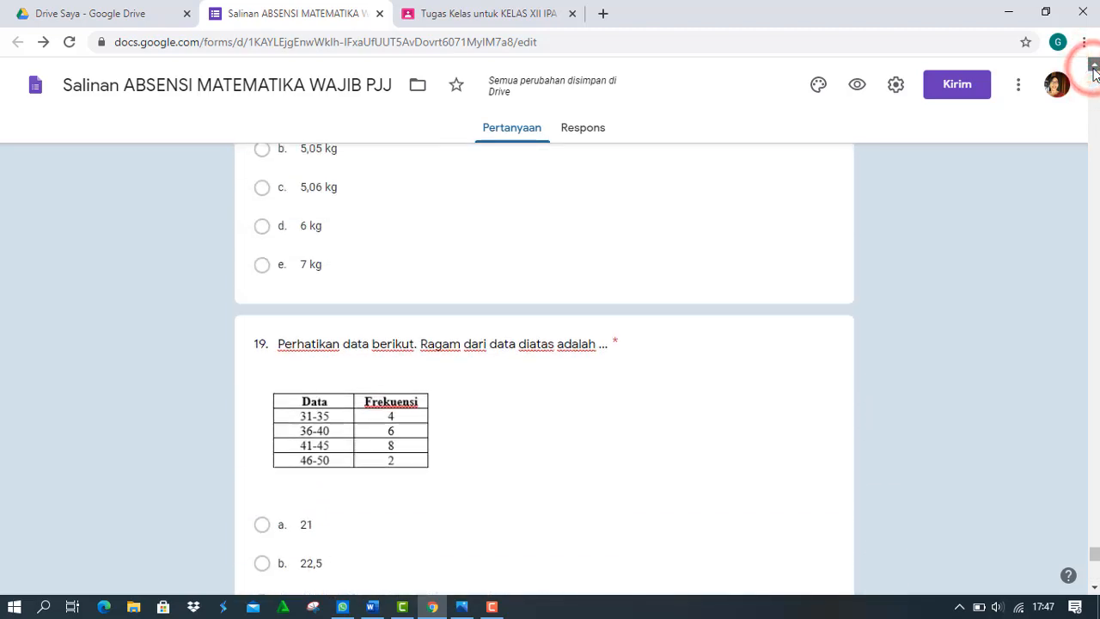
{"action": "left_click", "coordinate": [1094, 68]}
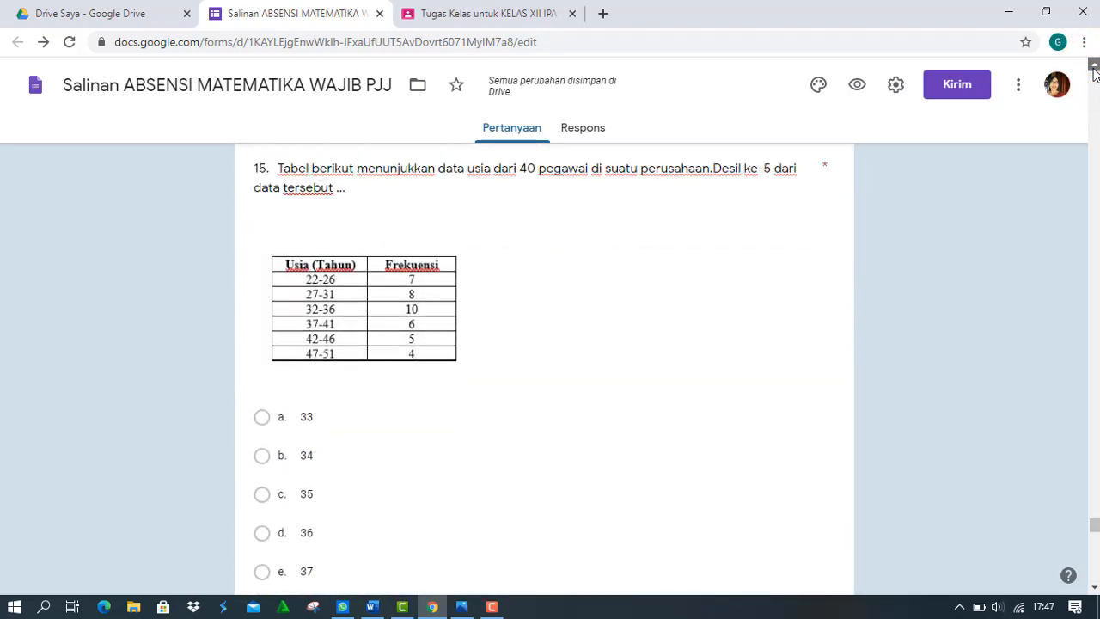
{"action": "left_click", "coordinate": [1094, 69]}
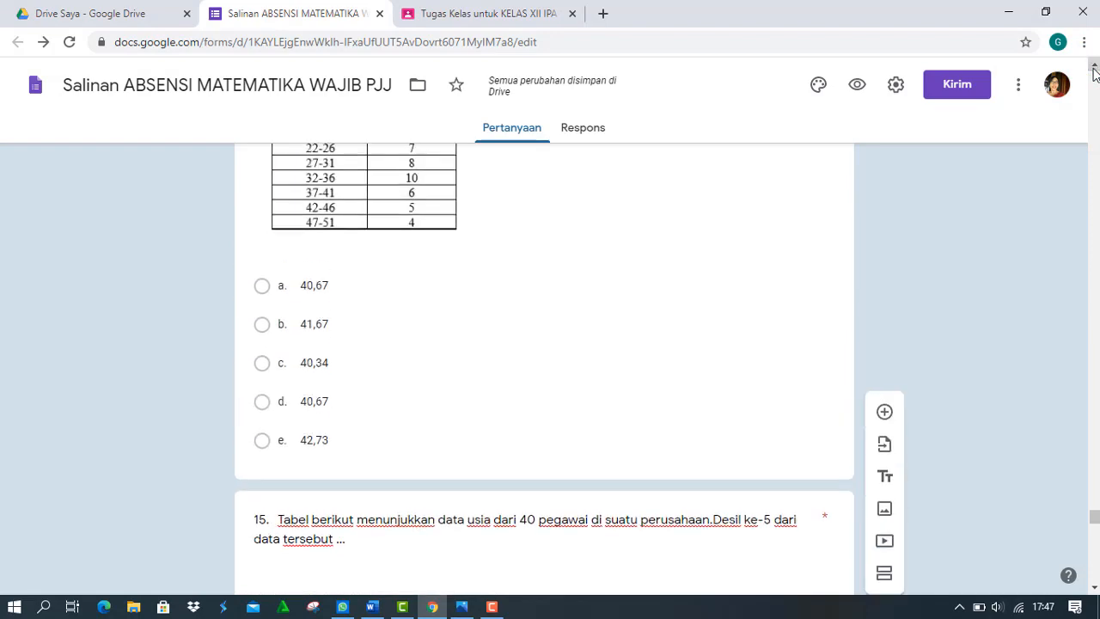
In the form's general settings, disallow editing after submission and limit respondents to 1 response
{"action": "left_click", "coordinate": [894, 86]}
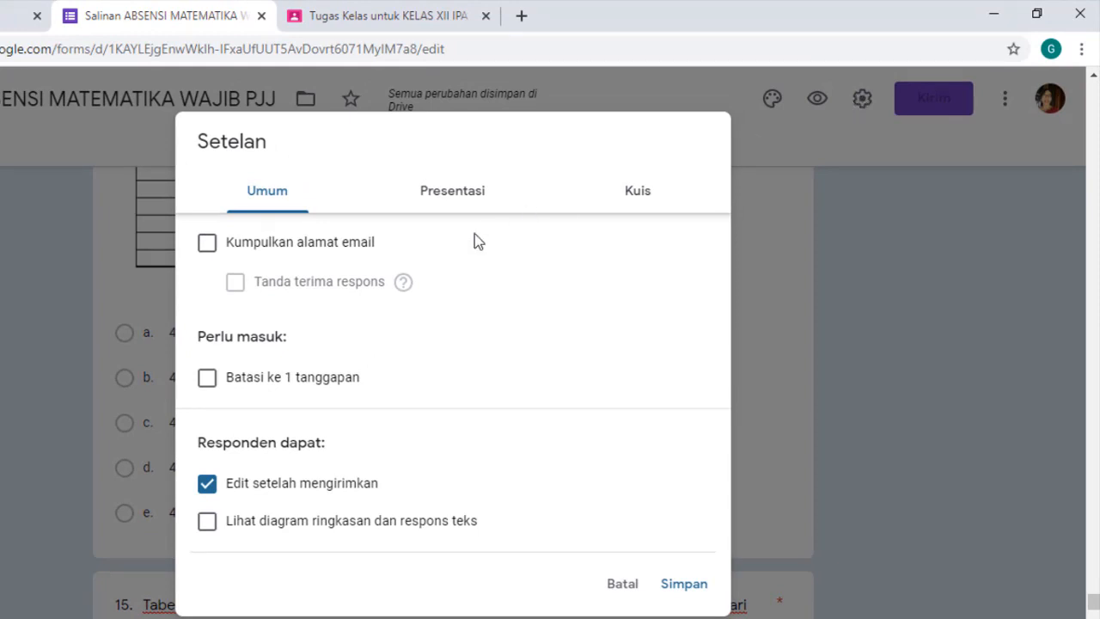
{"action": "left_click", "coordinate": [207, 486]}
{"action": "left_click", "coordinate": [207, 380]}
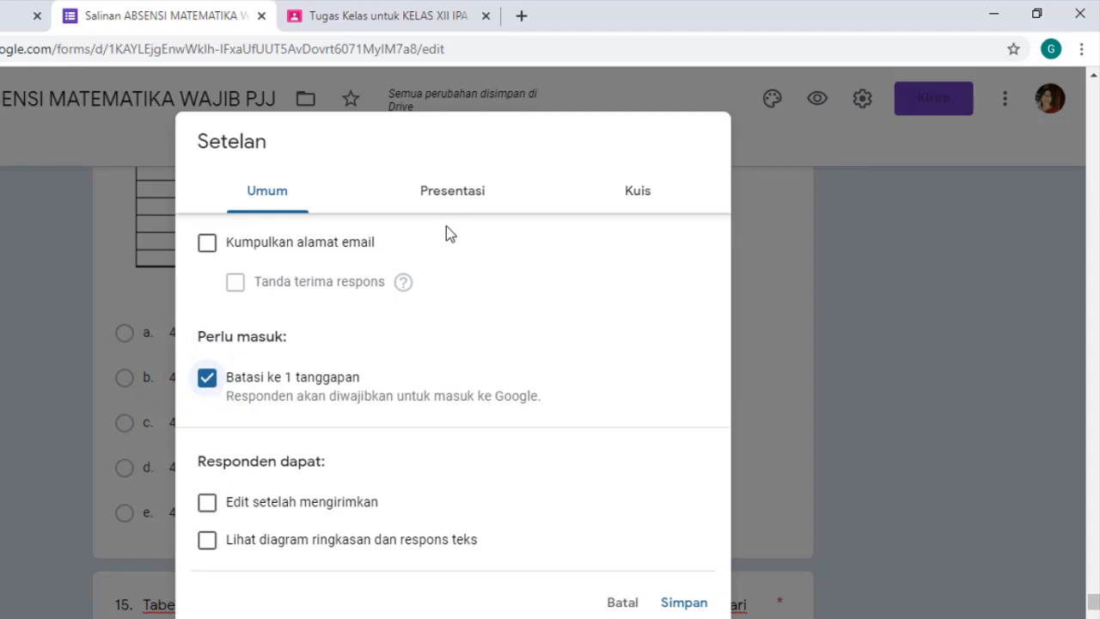
In the confirmation message, replace "Absensi" with "Jawaban Soal" and delete the word "hari"
{"action": "left_click", "coordinate": [454, 191]}
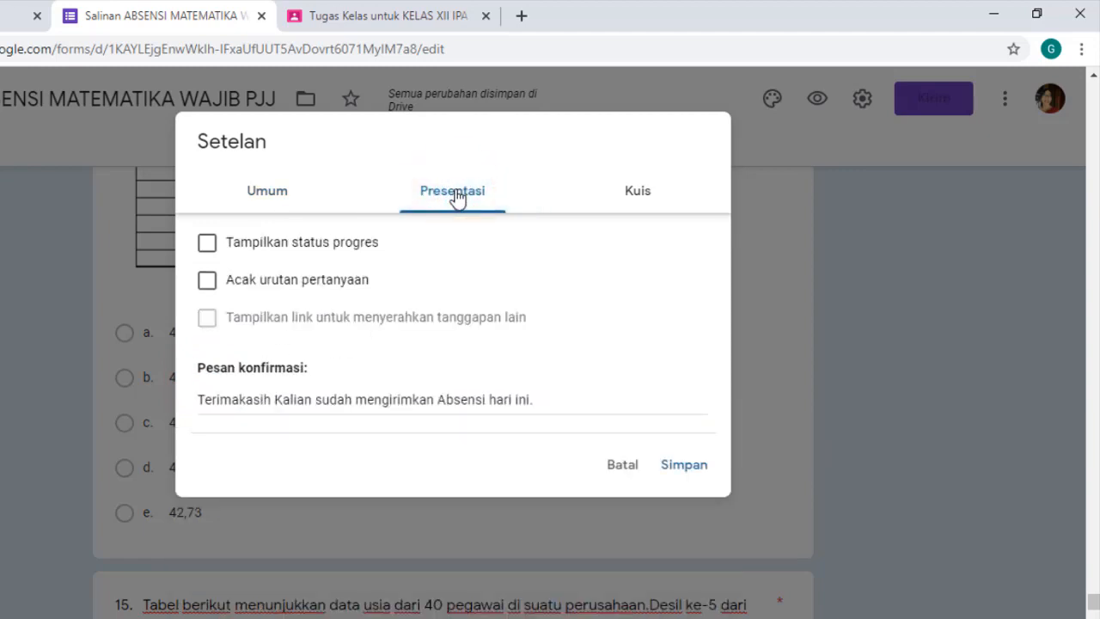
{"action": "left_click", "coordinate": [461, 400]}
{"action": "double_click", "coordinate": [461, 400]}
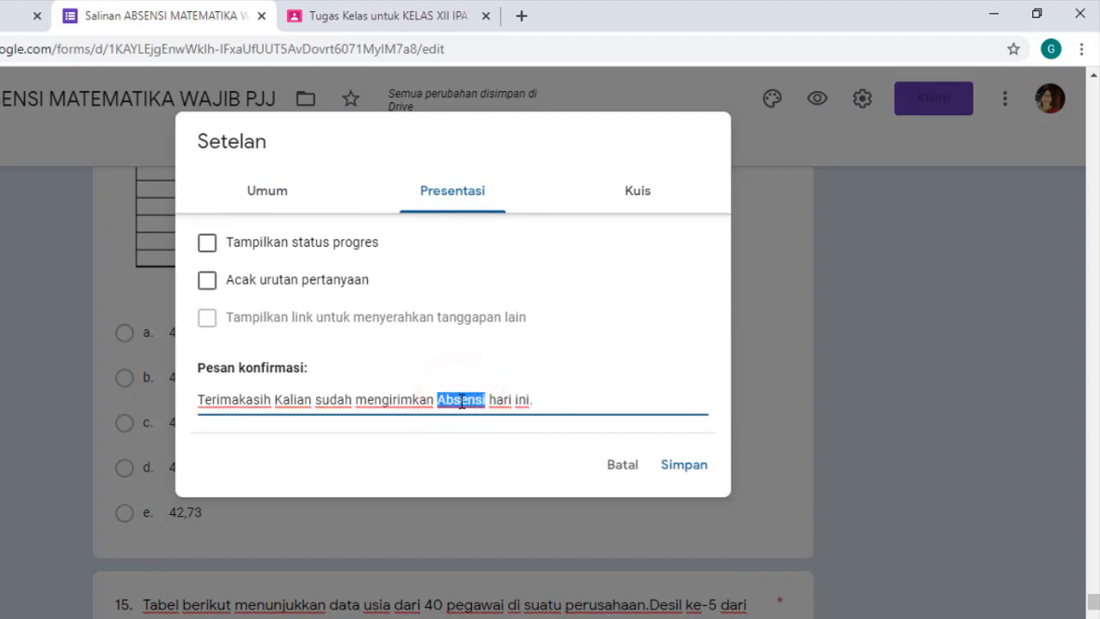
{"action": "type", "text": "J"}
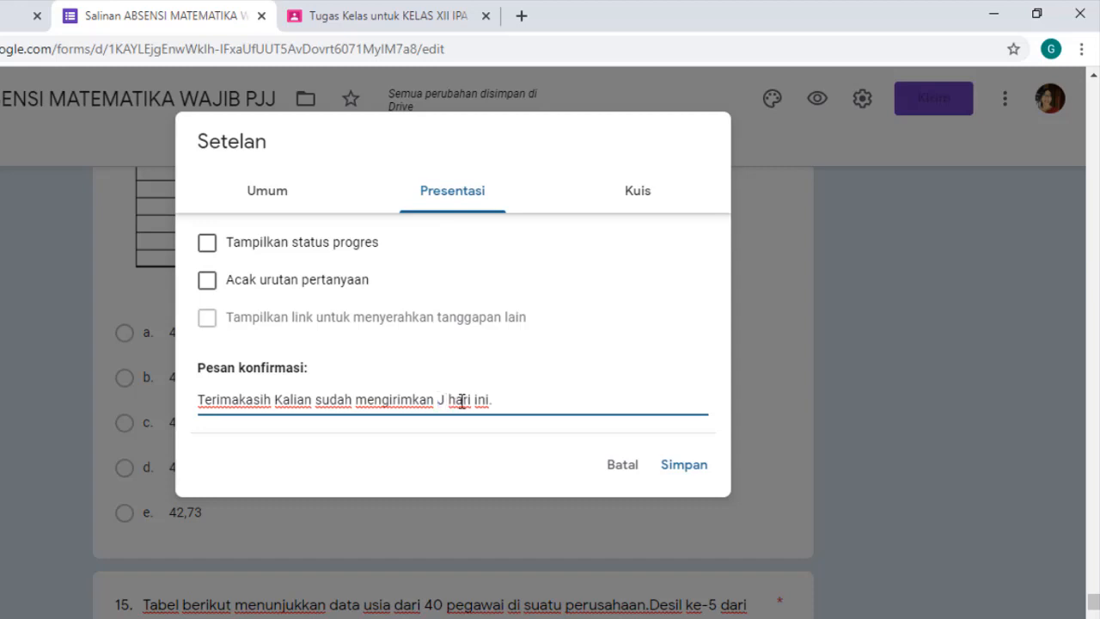
{"action": "type", "text": "awaban"}
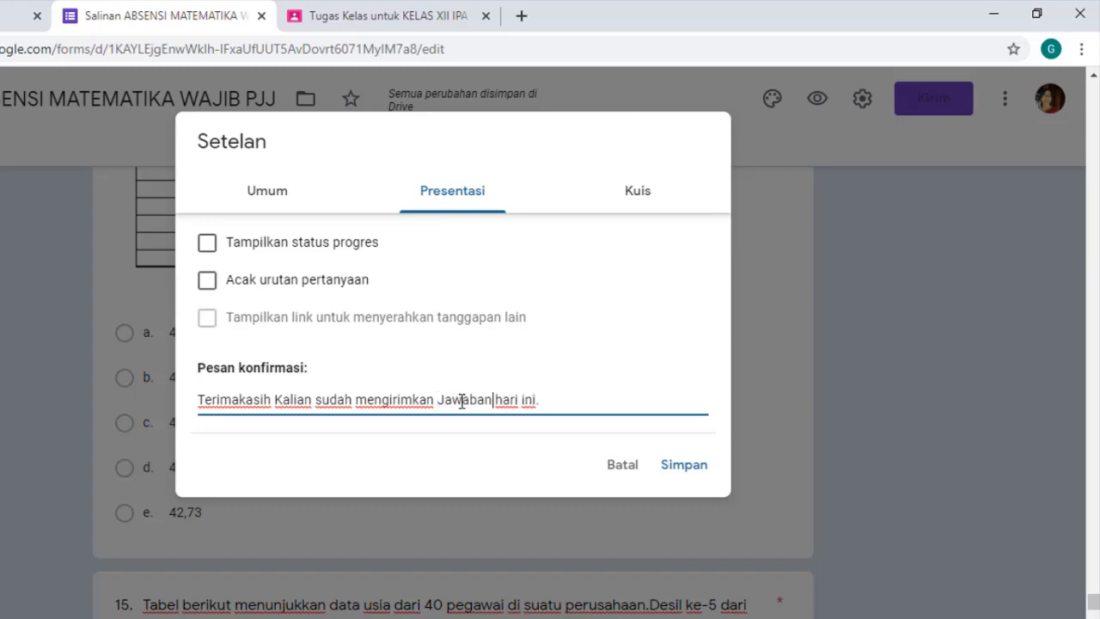
{"action": "type", "text": " Soal"}
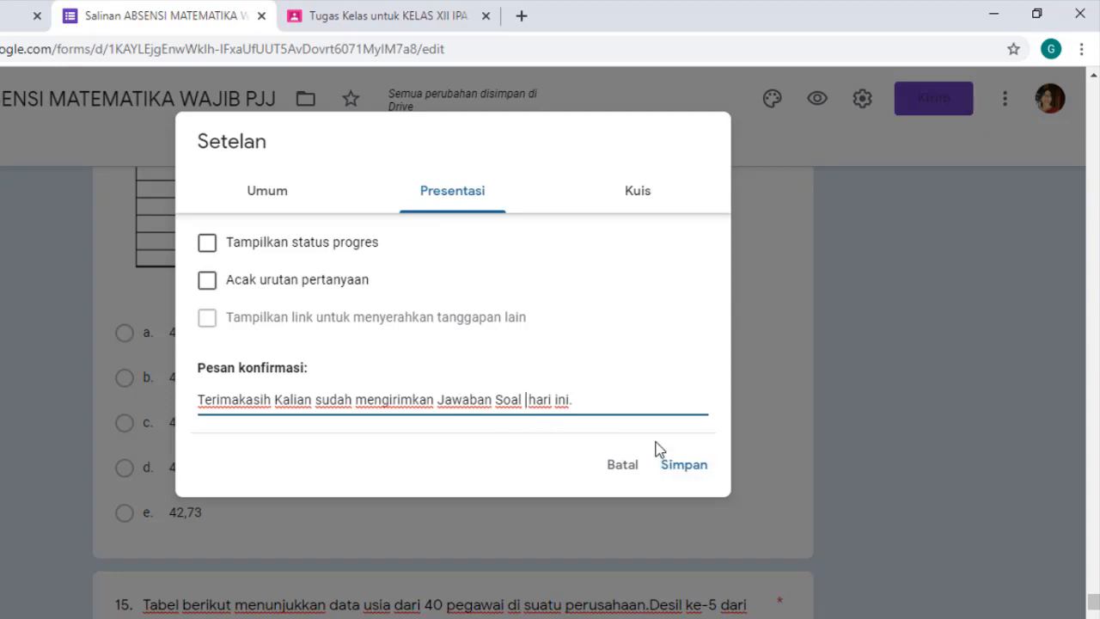
{"action": "double_click", "coordinate": [542, 399]}
{"action": "key", "text": "BackSpace"}
Make the form a quiz, hide missed questions and correct answers from respondents, and save the settings
{"action": "left_click", "coordinate": [638, 192]}
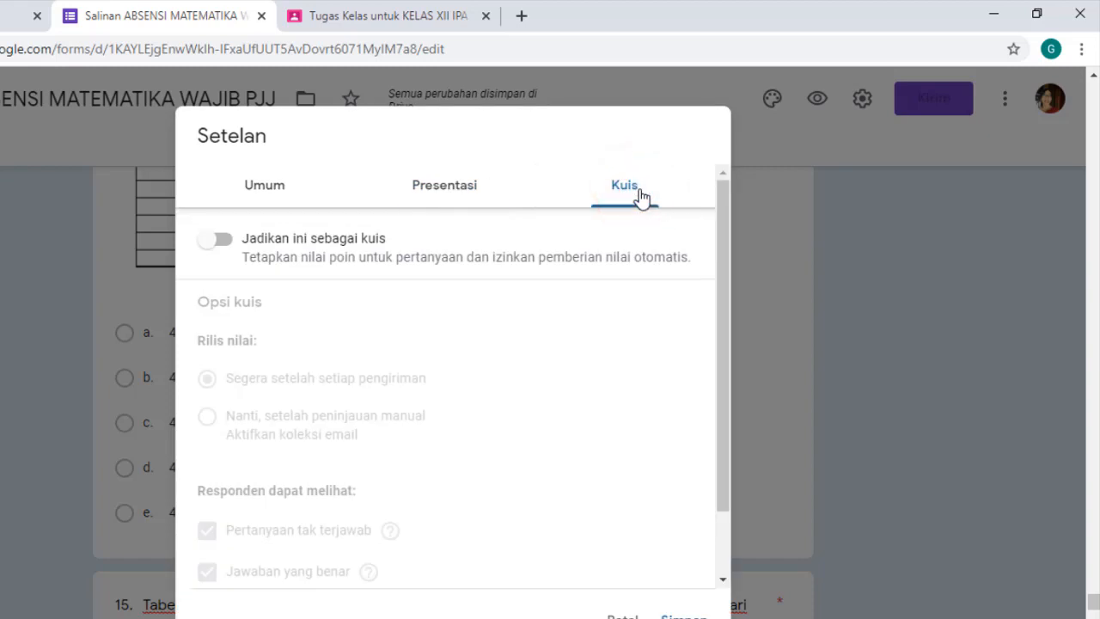
{"action": "left_click", "coordinate": [216, 244]}
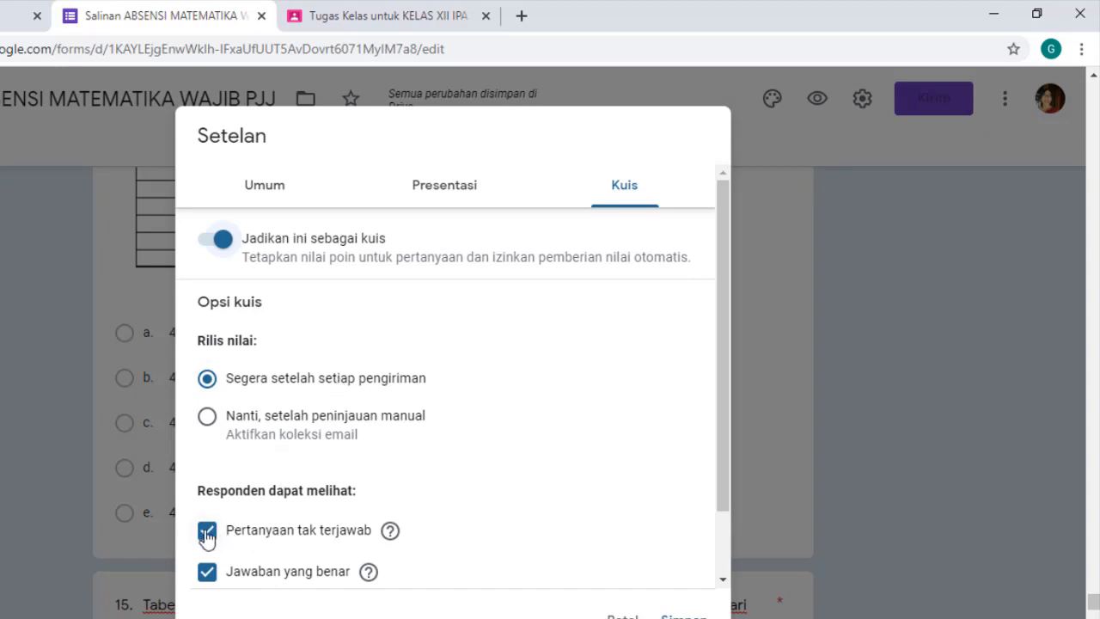
{"action": "left_click", "coordinate": [207, 573]}
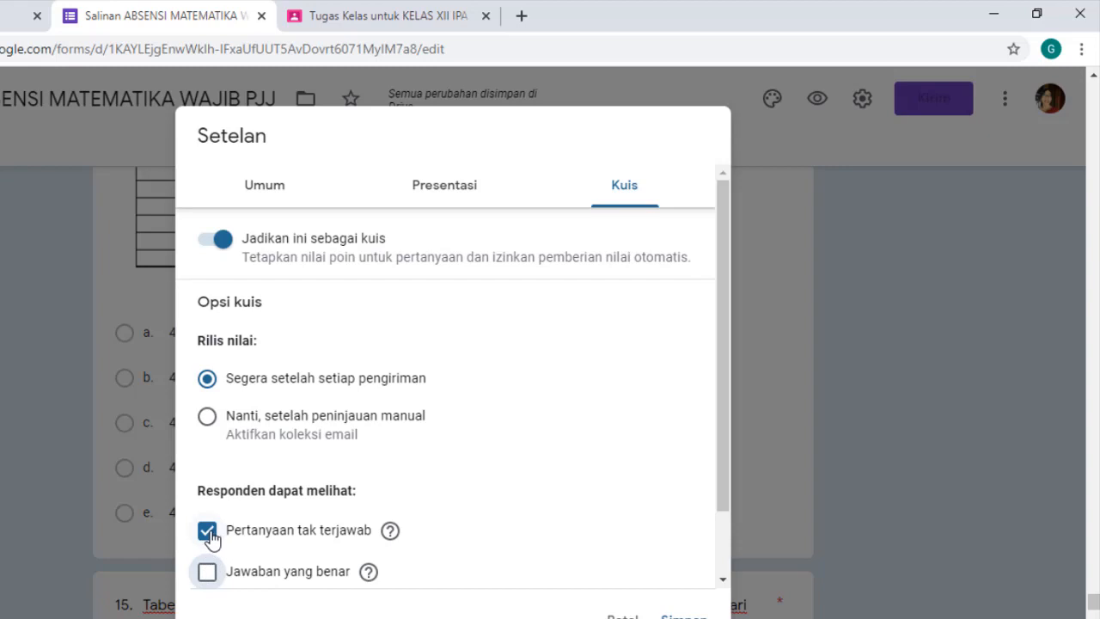
{"action": "left_click", "coordinate": [207, 532]}
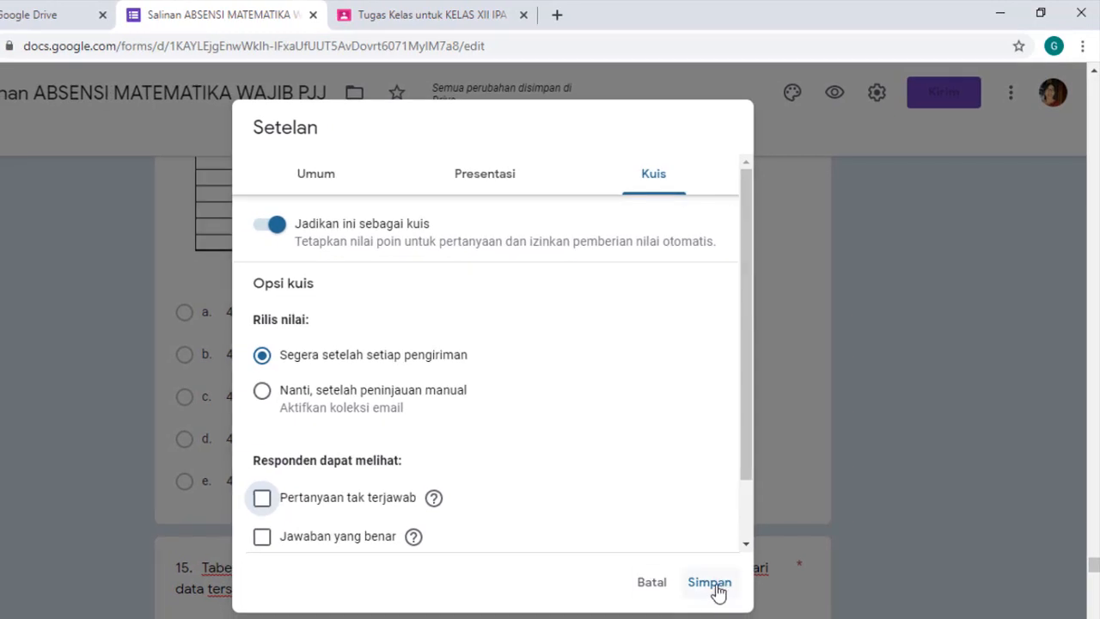
{"action": "left_click", "coordinate": [712, 584]}
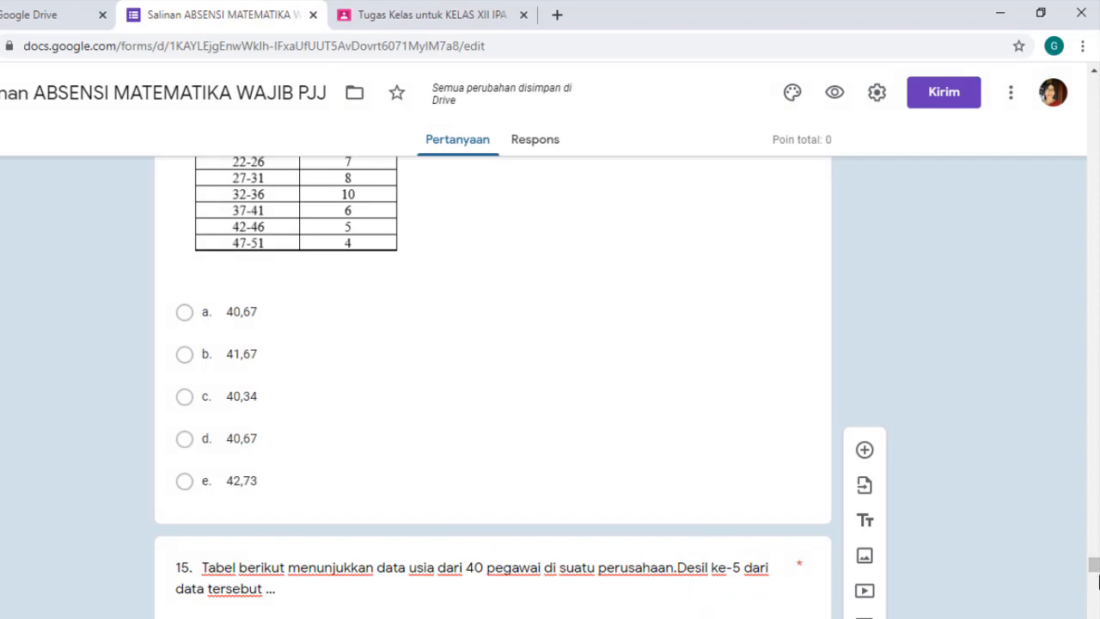
Set question 1's answer key to c. 55-60 with a value of 5 points
{"action": "left_click_drag", "start_coordinate": [1094, 566], "coordinate": [1094, 364]}
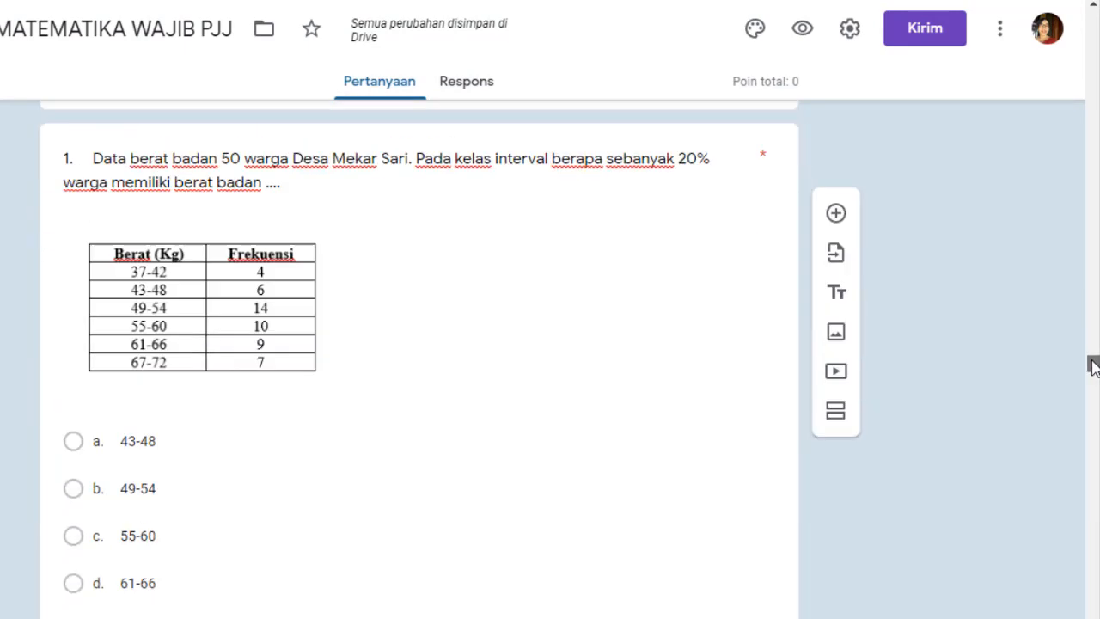
{"action": "left_click", "coordinate": [421, 267]}
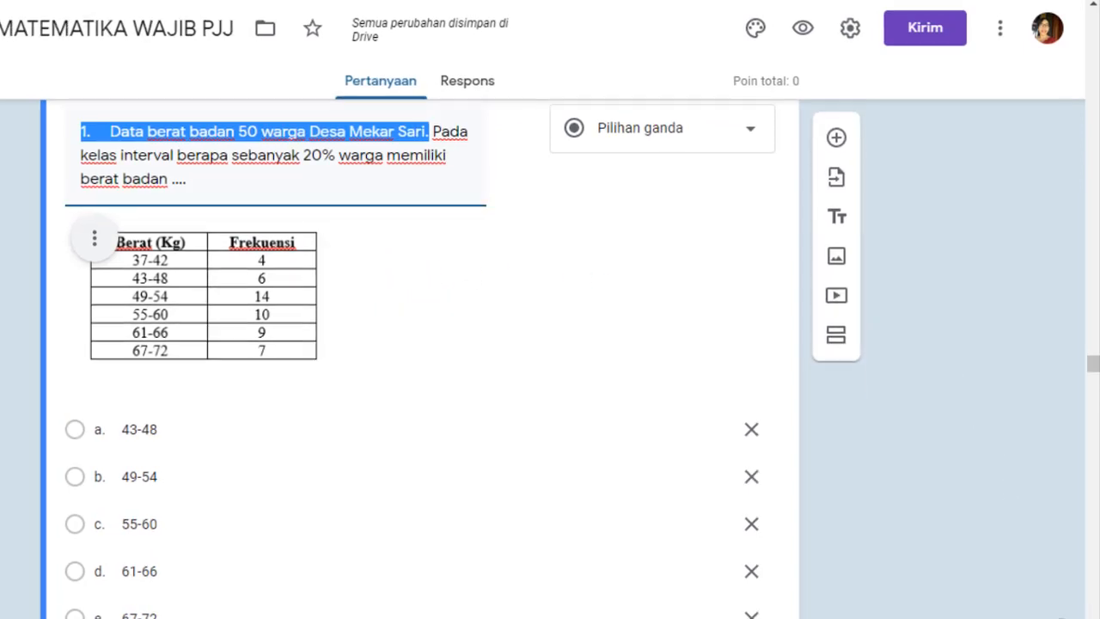
{"action": "left_click", "coordinate": [1093, 598]}
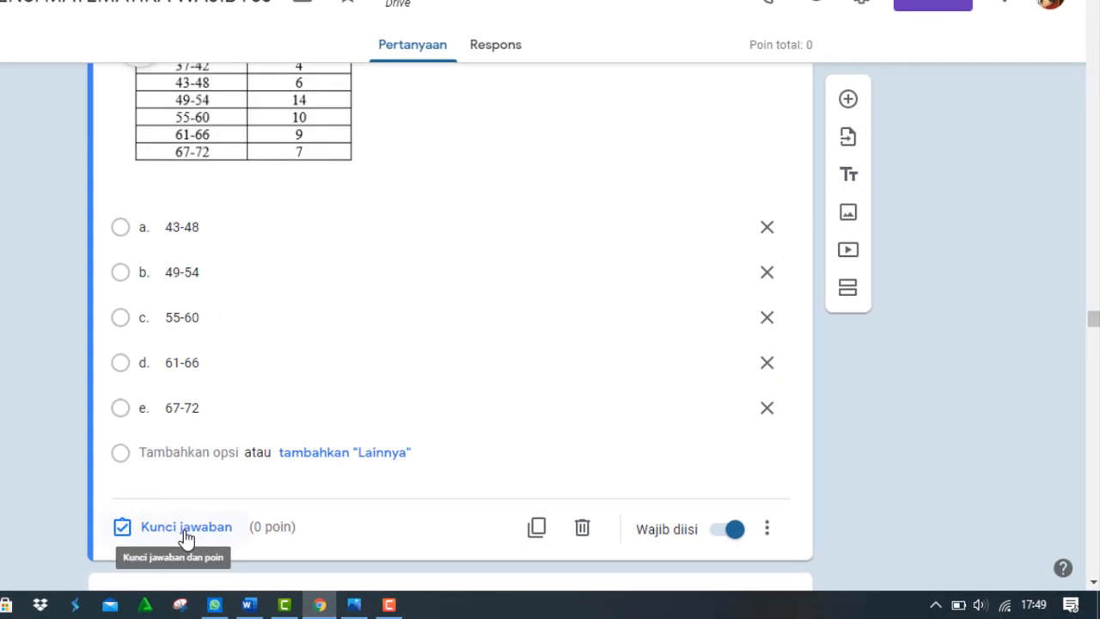
{"action": "left_click", "coordinate": [186, 534]}
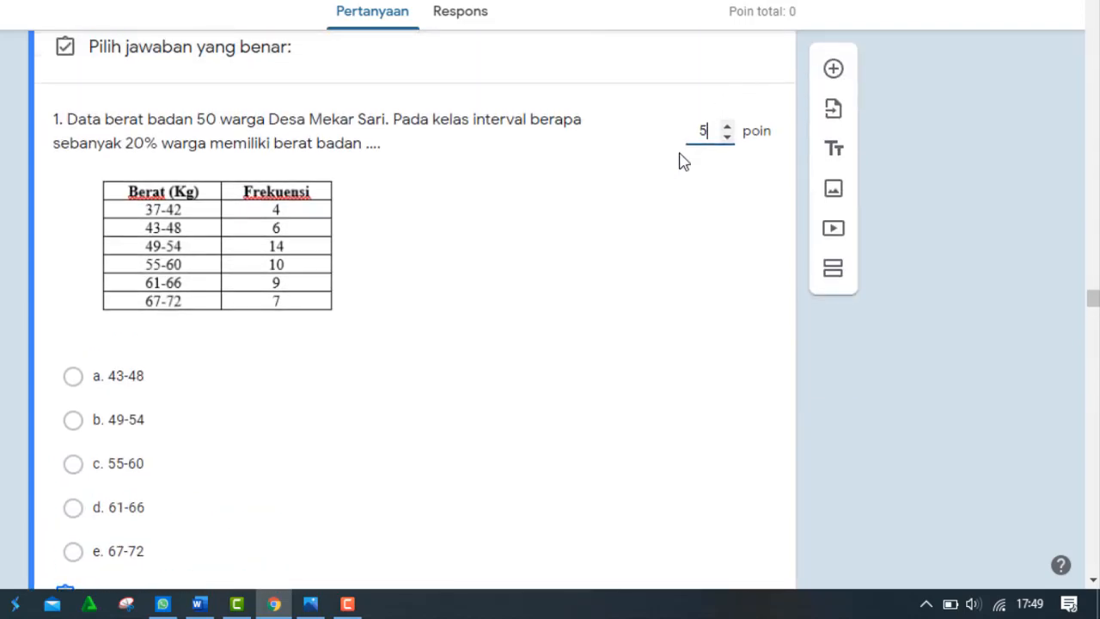
{"action": "left_click", "coordinate": [79, 465]}
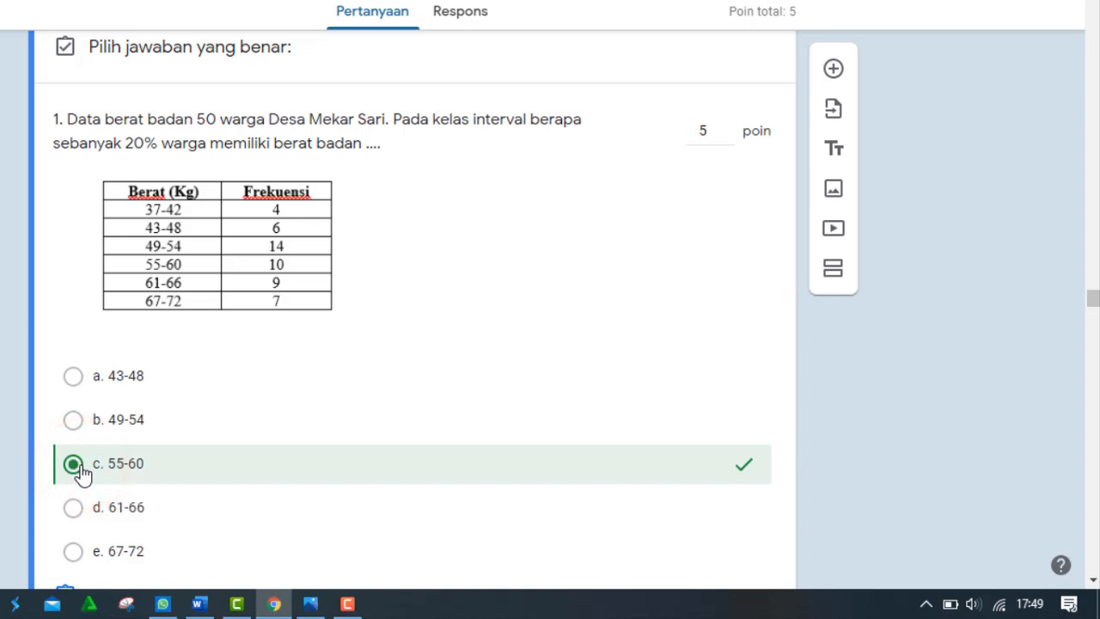
{"action": "left_click", "coordinate": [1092, 584]}
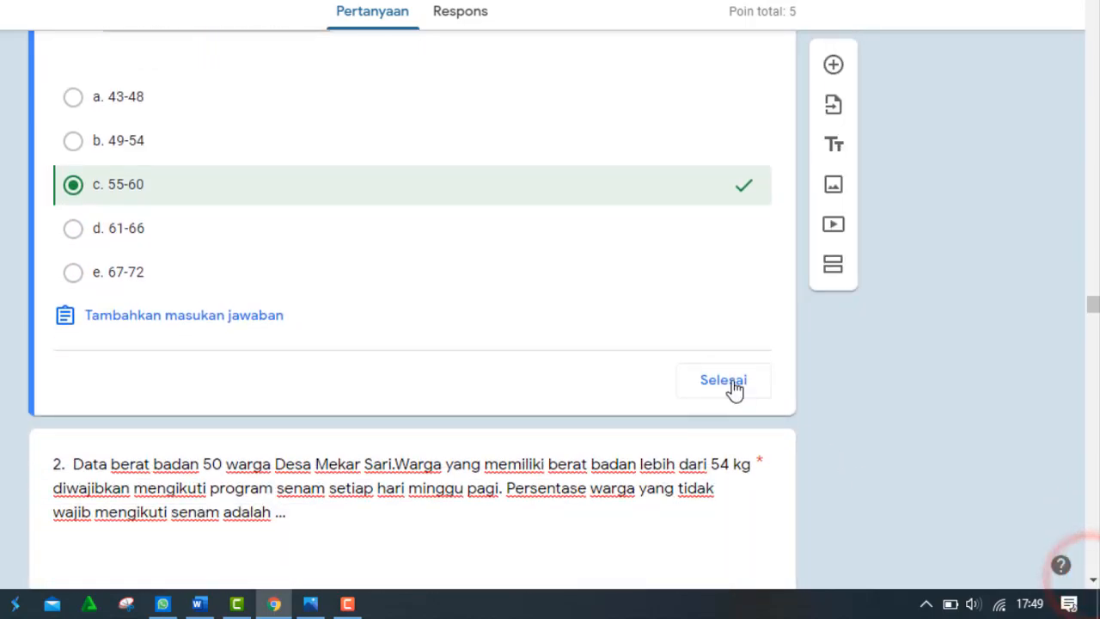
{"action": "left_click", "coordinate": [733, 384]}
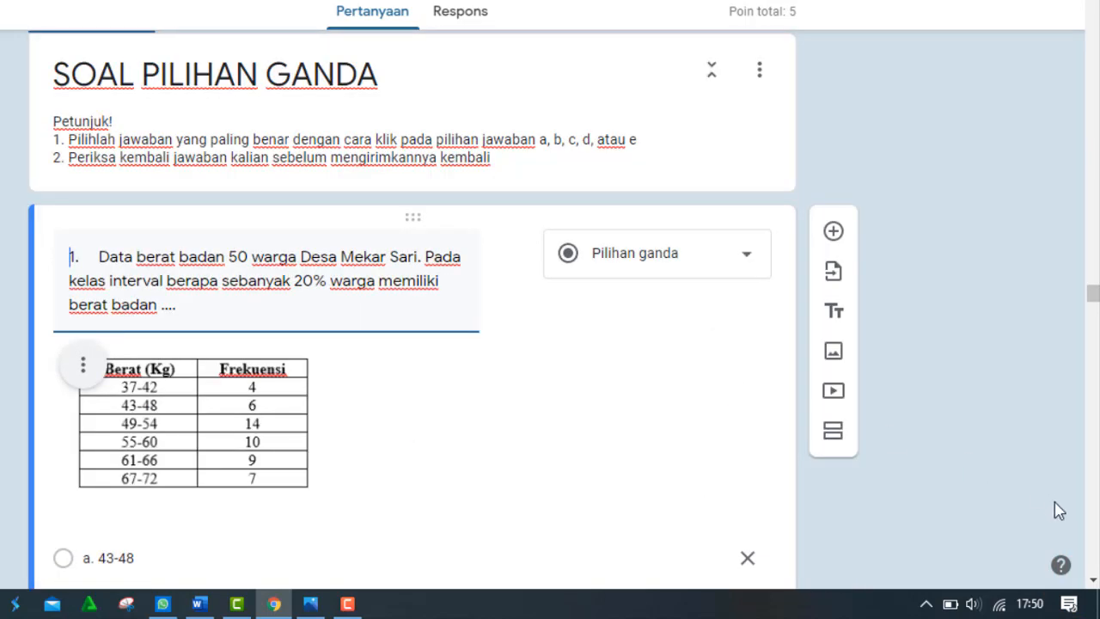
Set question 2's answer key to c. 48 % with a value of 5 points
{"action": "left_click", "coordinate": [1094, 582]}
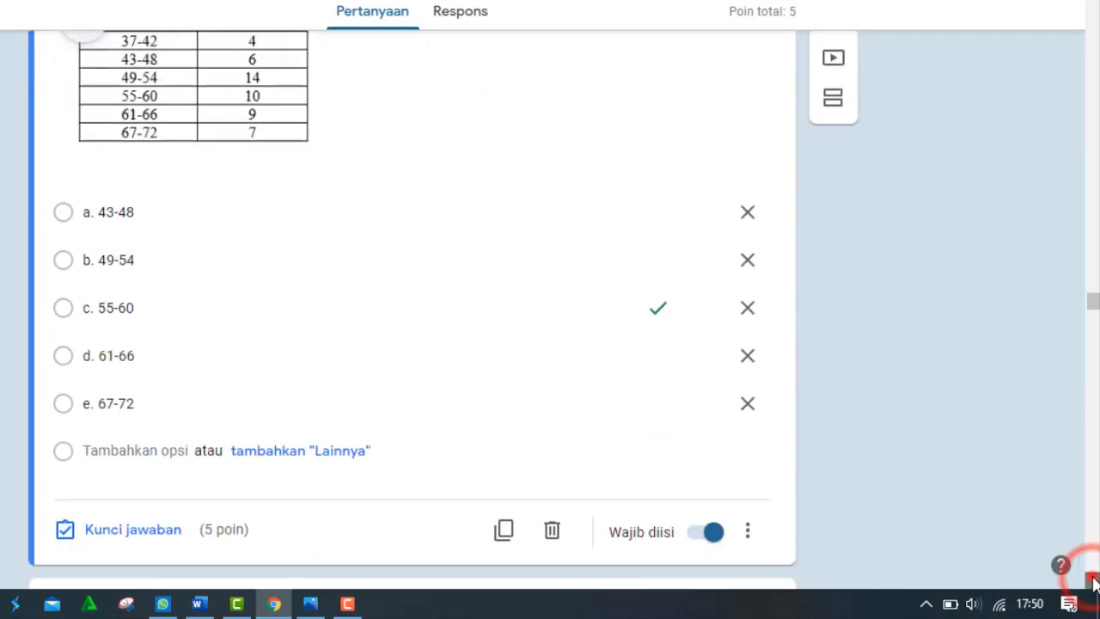
{"action": "scroll", "coordinate": [1093, 582], "scroll_direction": "down", "scroll_amount": 3}
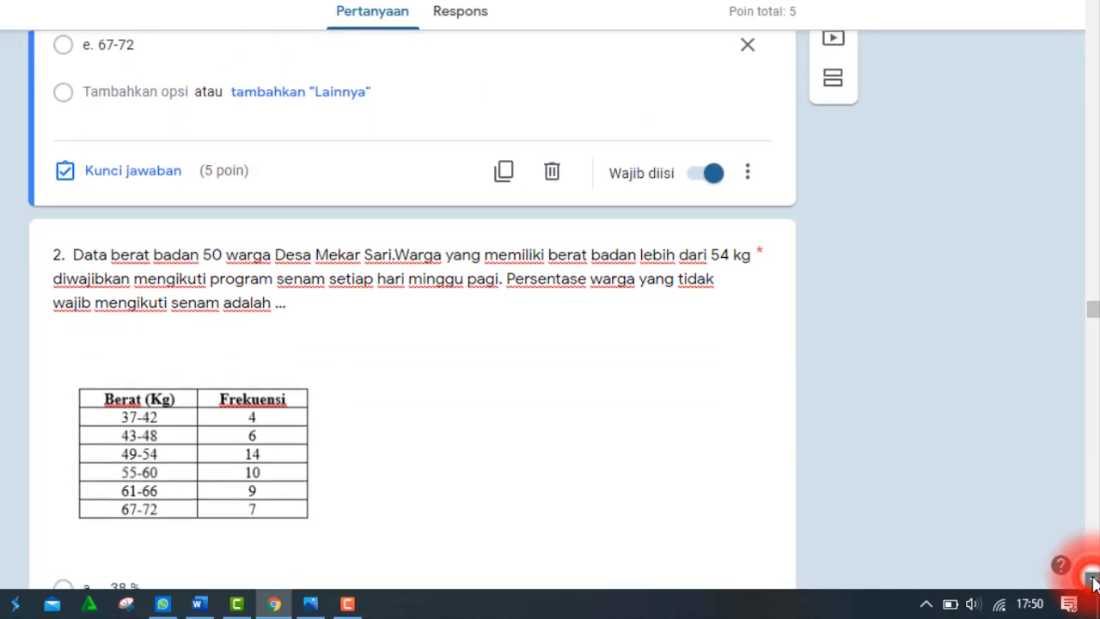
{"action": "left_click", "coordinate": [524, 459]}
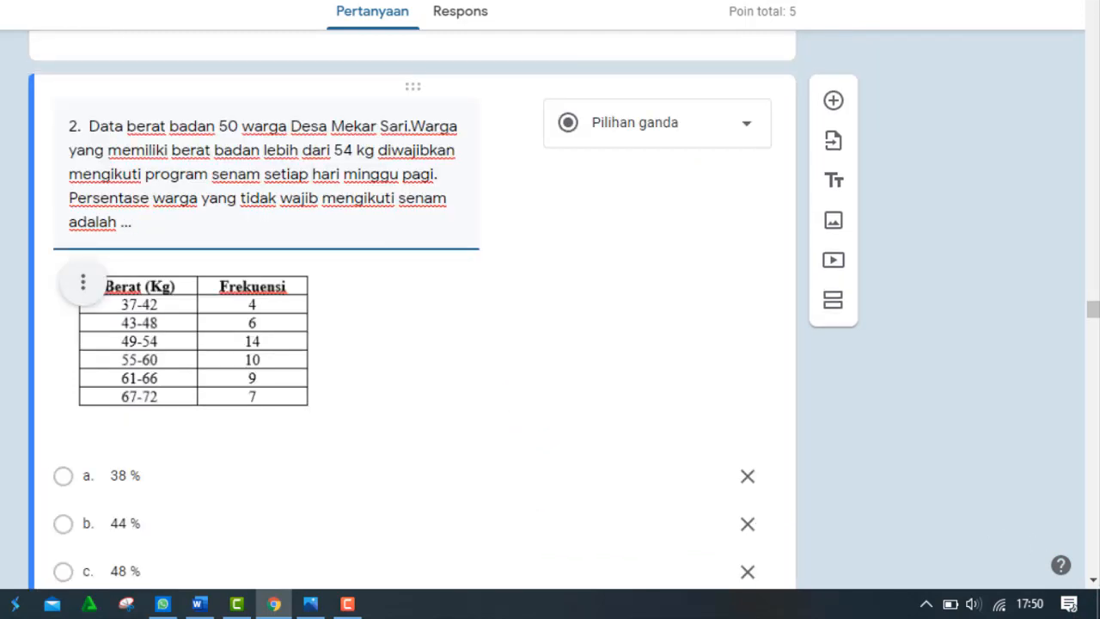
{"action": "scroll", "coordinate": [1093, 582], "scroll_direction": "down", "scroll_amount": 4}
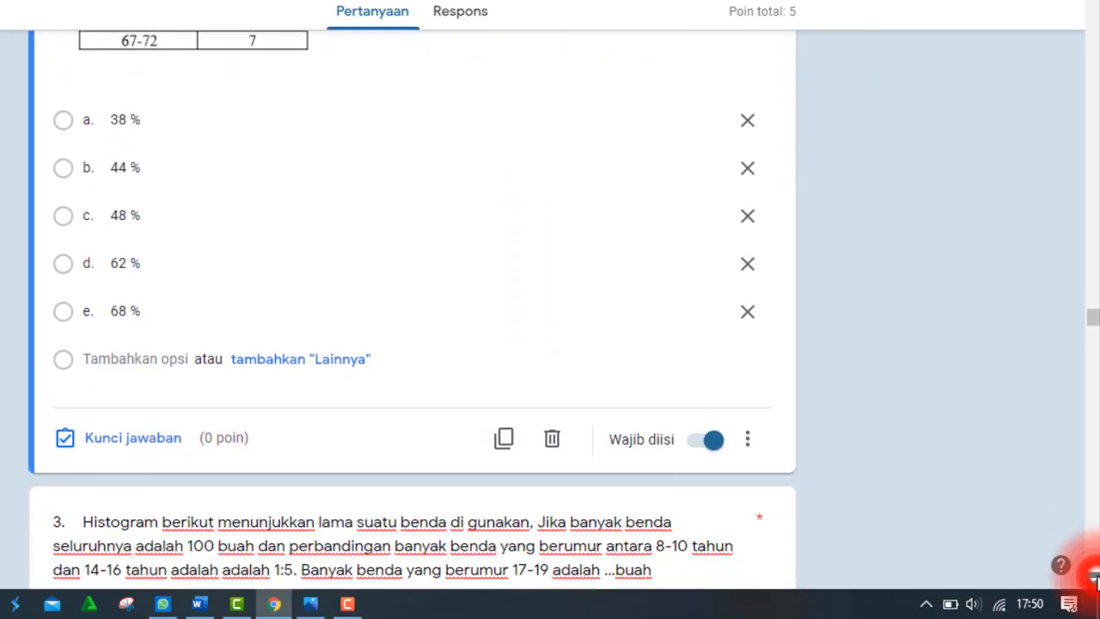
{"action": "left_click", "coordinate": [121, 438]}
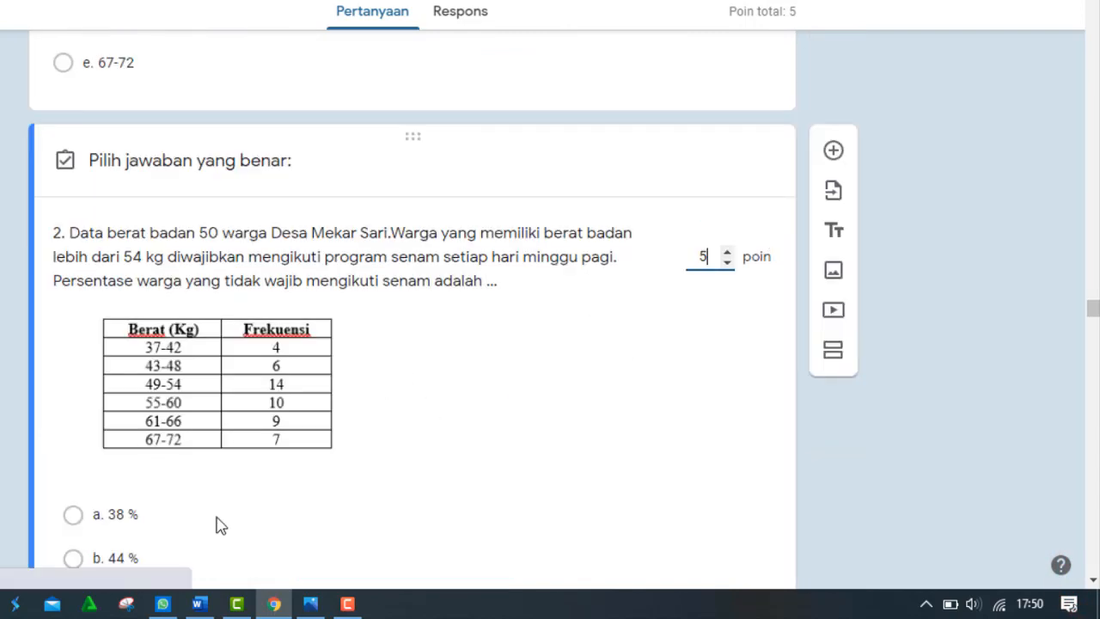
{"action": "scroll", "coordinate": [1085, 574], "scroll_direction": "down", "scroll_amount": 2}
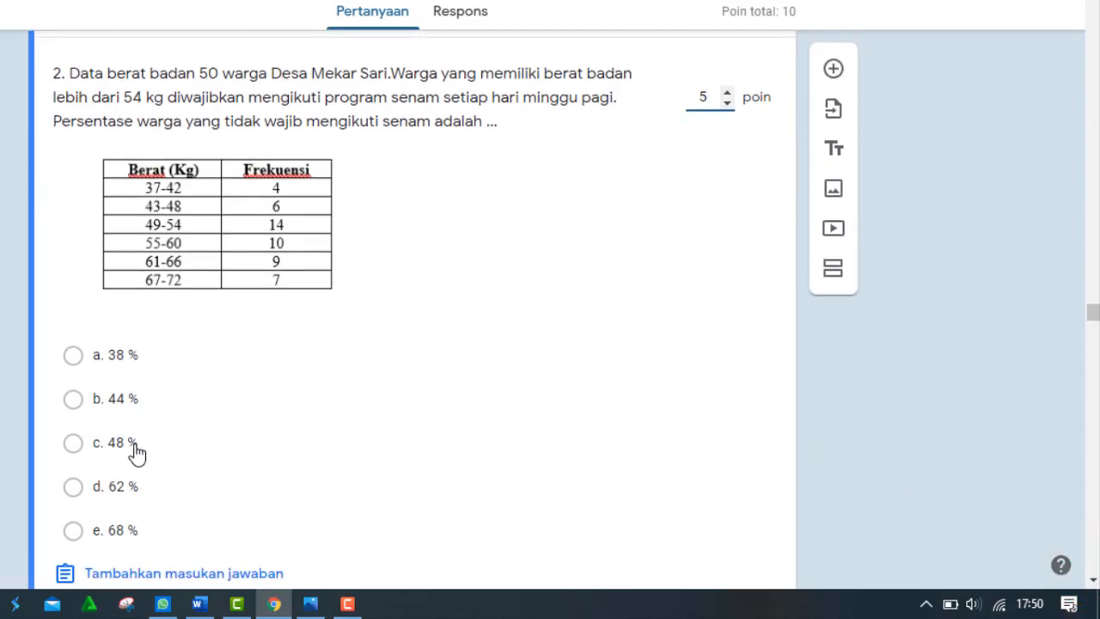
{"action": "left_click", "coordinate": [126, 446]}
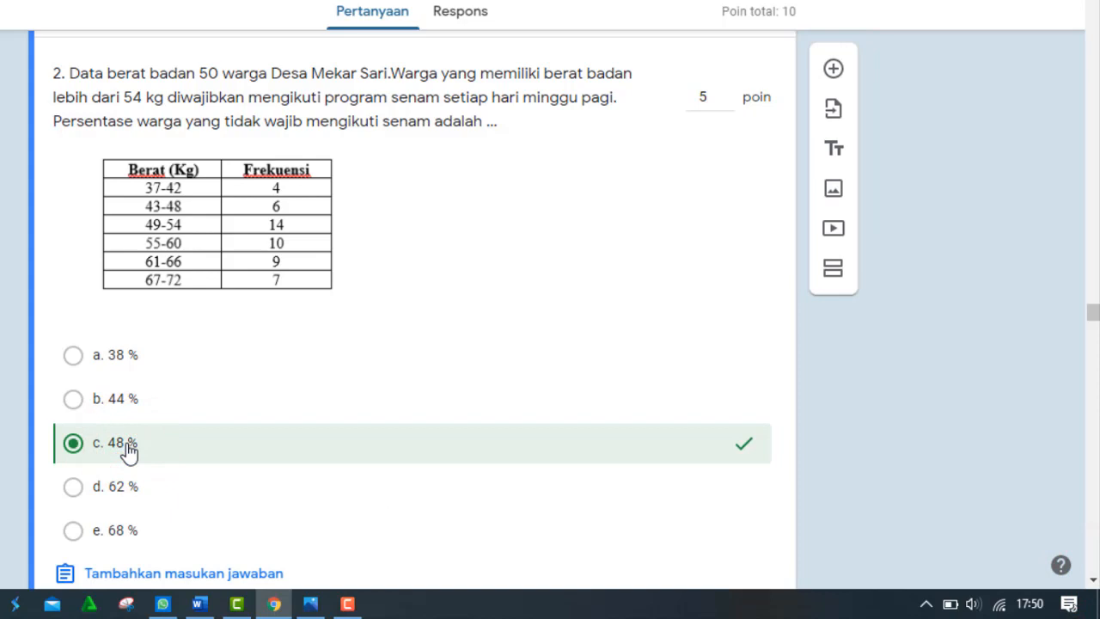
{"action": "scroll", "coordinate": [1094, 578], "scroll_direction": "down", "scroll_amount": 3}
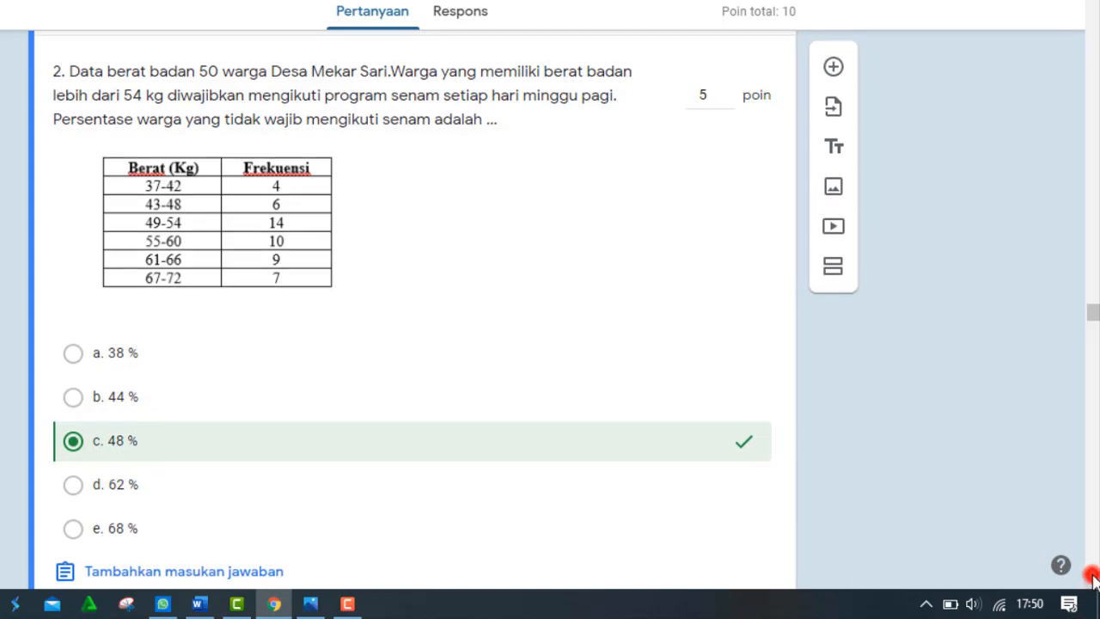
{"action": "left_click", "coordinate": [736, 443]}
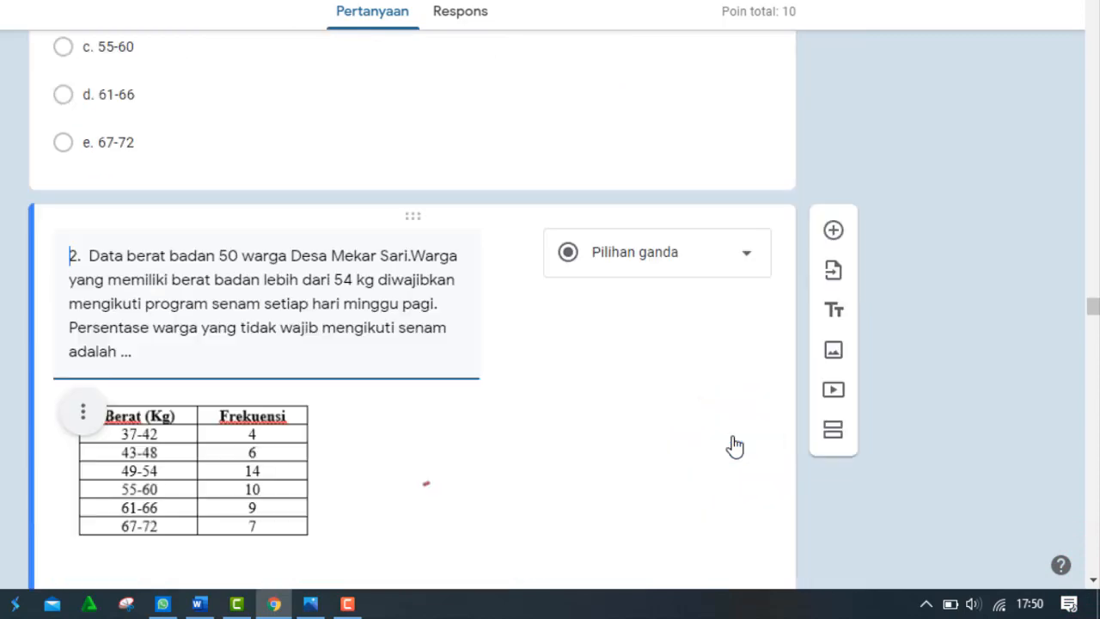
Open the answer key of question 3, the histogram question, and give it a value of 5 points
{"action": "left_click", "coordinate": [1094, 583]}
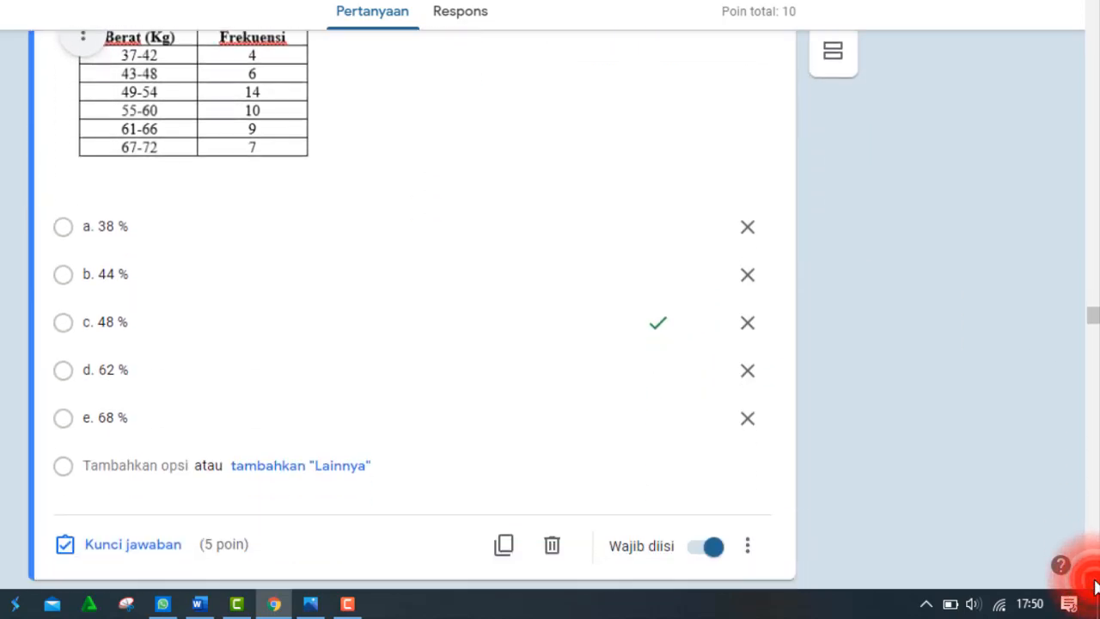
{"action": "left_click", "coordinate": [1095, 584]}
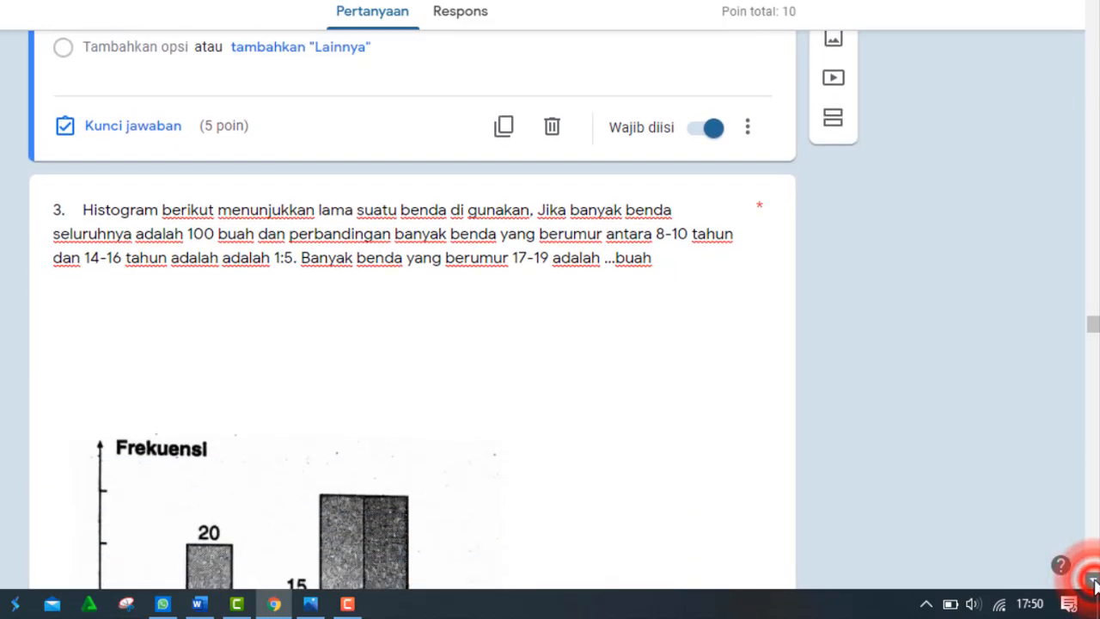
{"action": "left_click", "coordinate": [626, 462]}
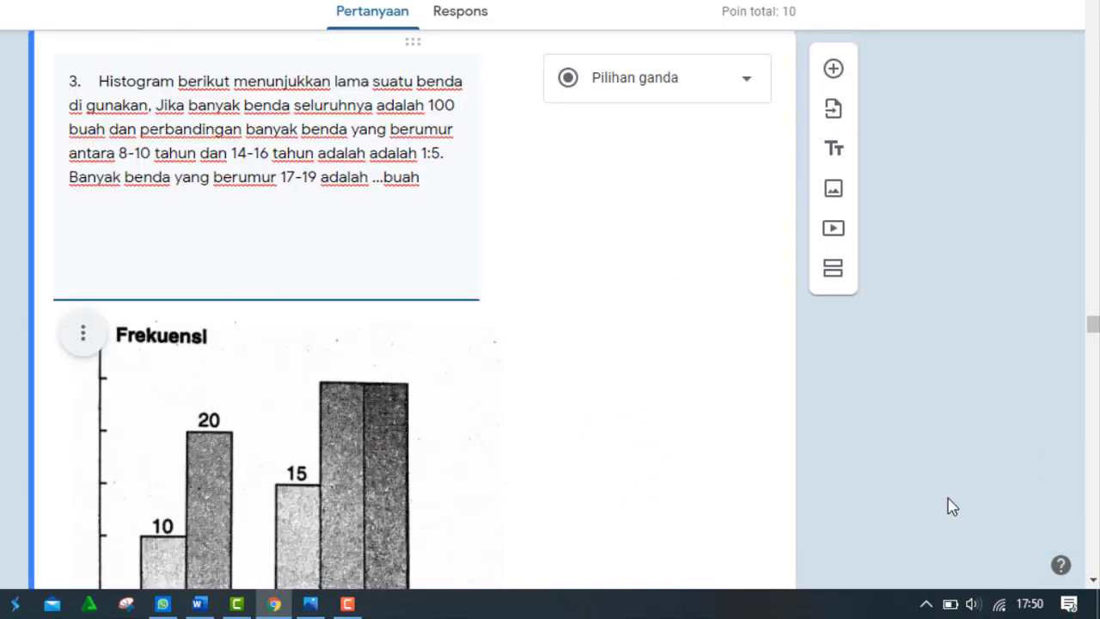
{"action": "left_click", "coordinate": [1094, 584]}
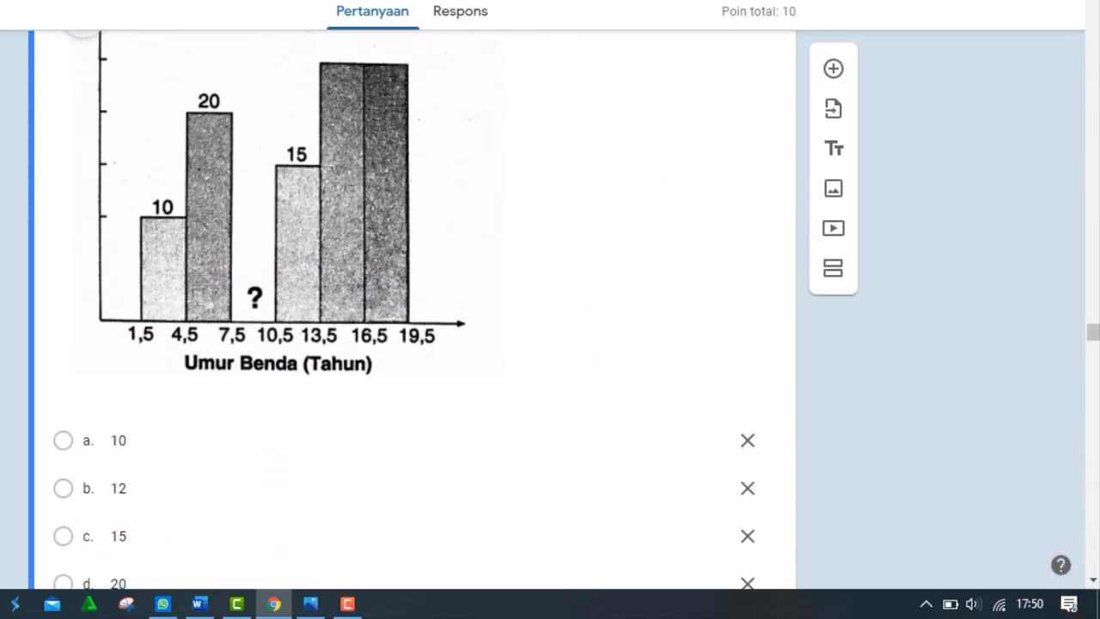
{"action": "scroll", "coordinate": [413, 310], "scroll_direction": "up", "scroll_amount": 3}
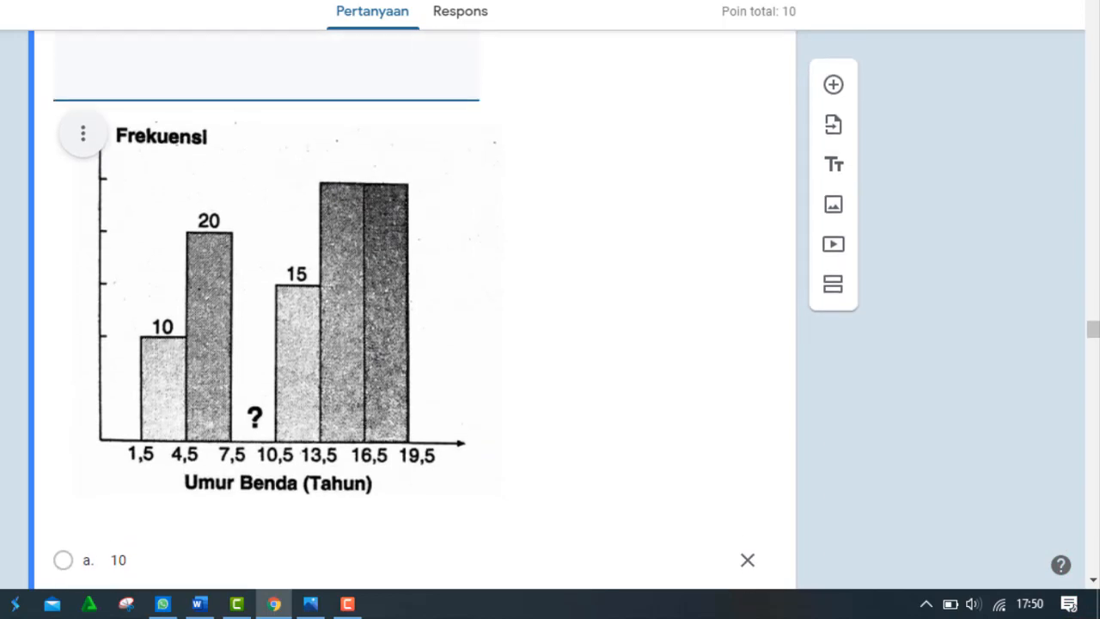
{"action": "scroll", "coordinate": [928, 76], "scroll_direction": "up", "scroll_amount": 2}
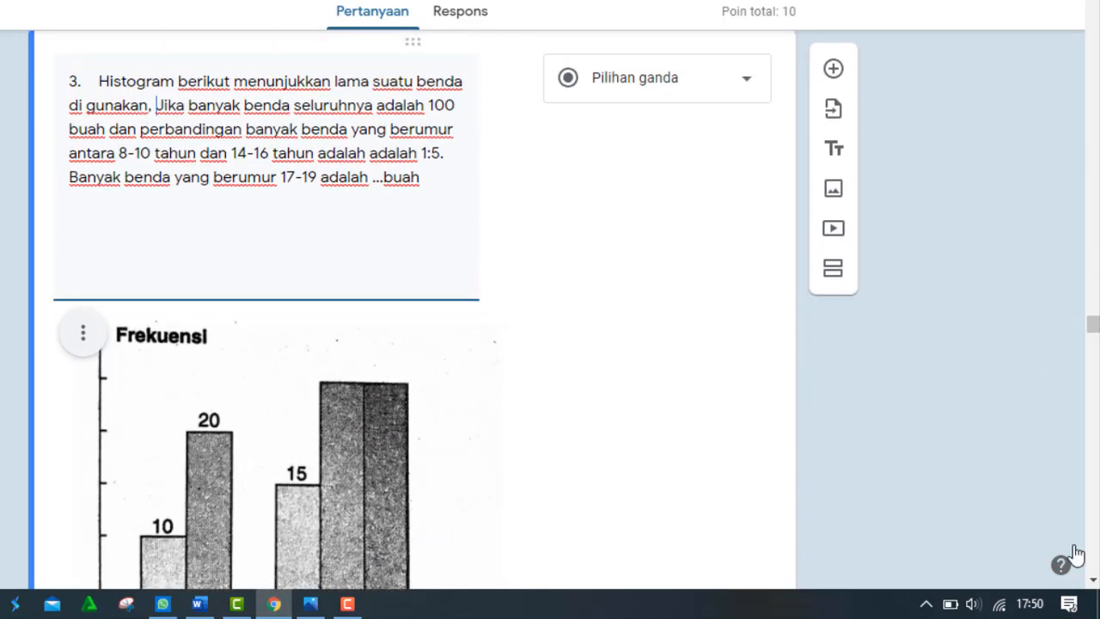
{"action": "left_click", "coordinate": [1094, 581]}
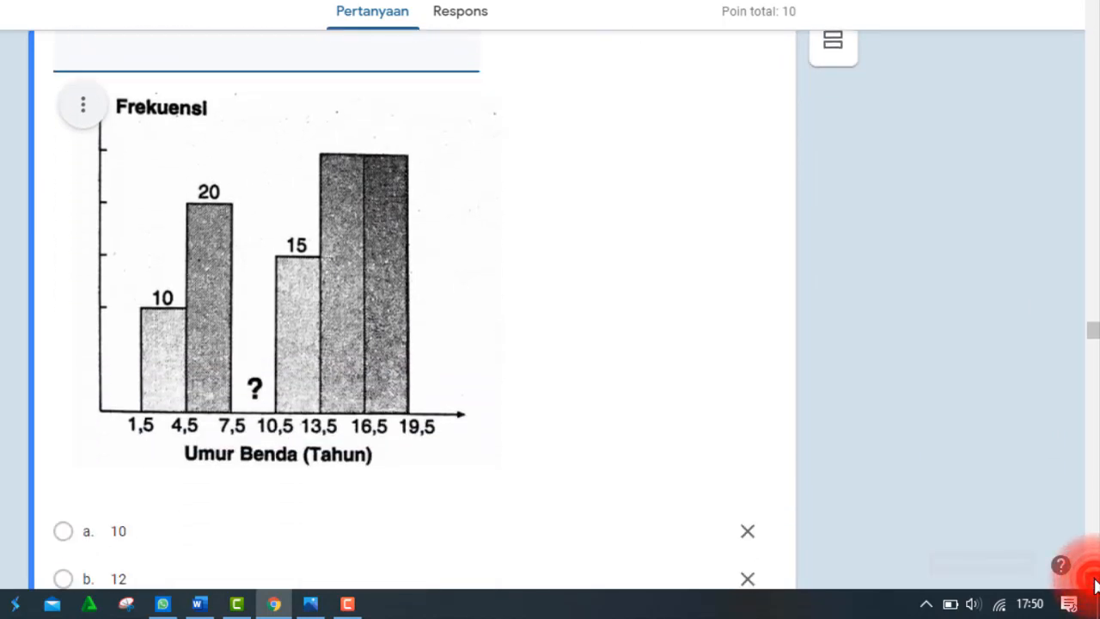
{"action": "left_click", "coordinate": [1093, 582]}
{"action": "left_click", "coordinate": [1093, 582]}
{"action": "left_click", "coordinate": [1094, 582]}
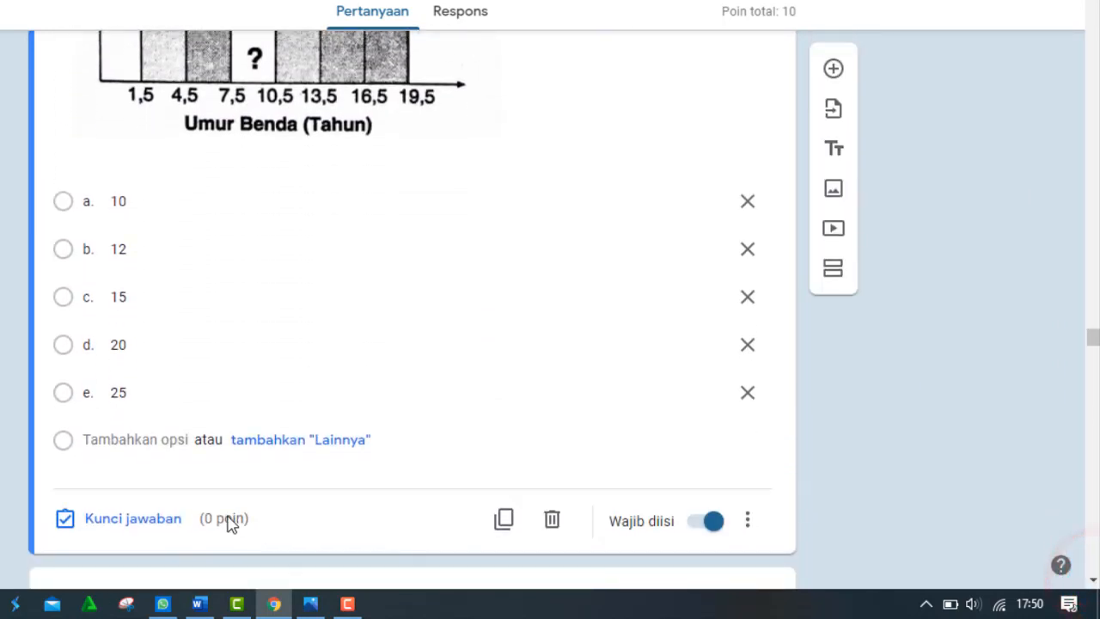
{"action": "left_click", "coordinate": [167, 527]}
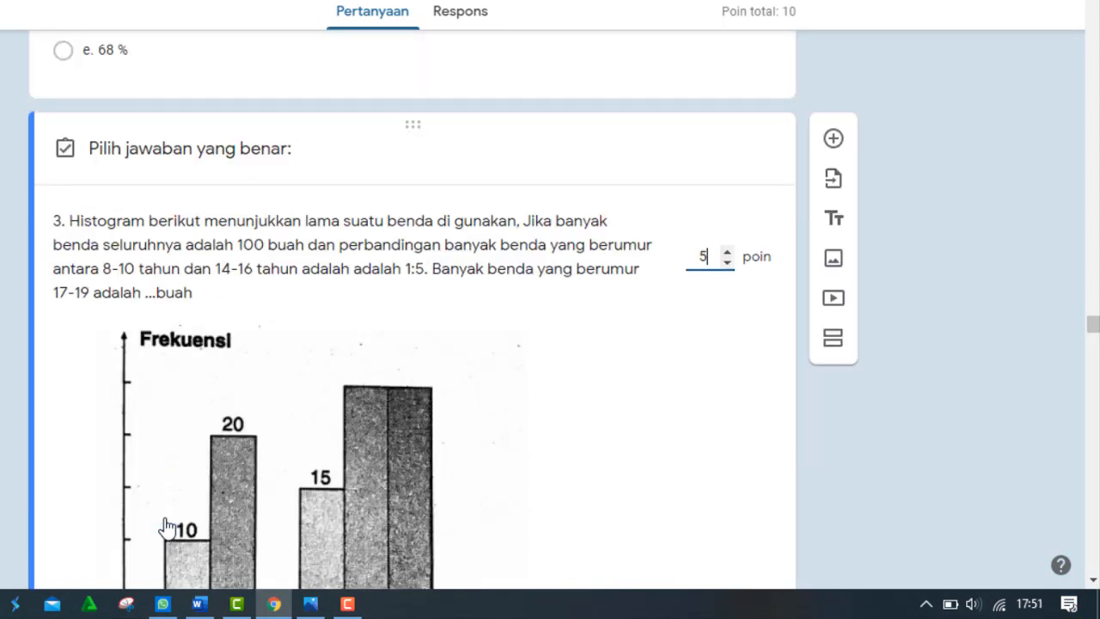
Mark e. 25 as the correct answer to question 3 and finish its answer key
{"action": "left_click", "coordinate": [1093, 582]}
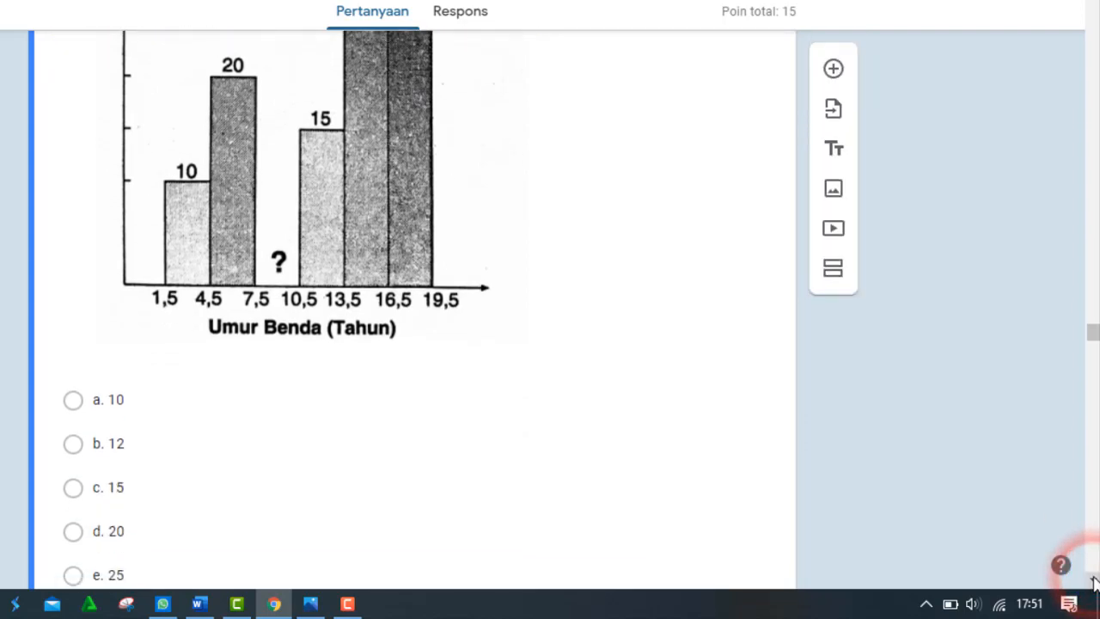
{"action": "left_click", "coordinate": [1094, 583]}
{"action": "left_click", "coordinate": [1094, 583]}
{"action": "left_click", "coordinate": [1094, 583]}
{"action": "left_click", "coordinate": [1095, 583]}
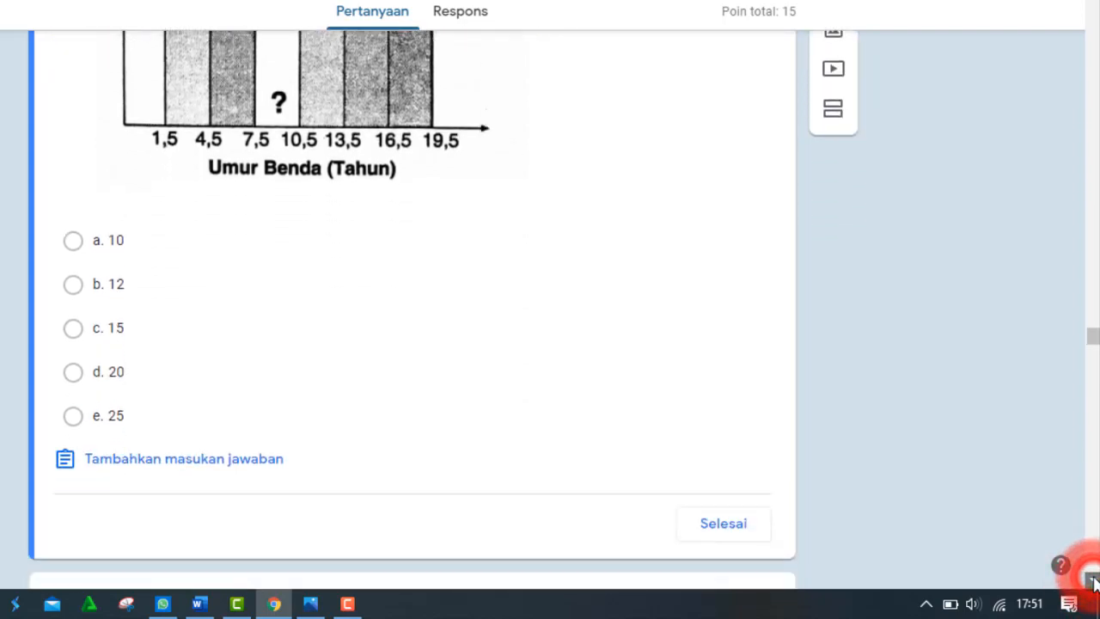
{"action": "left_click", "coordinate": [97, 417]}
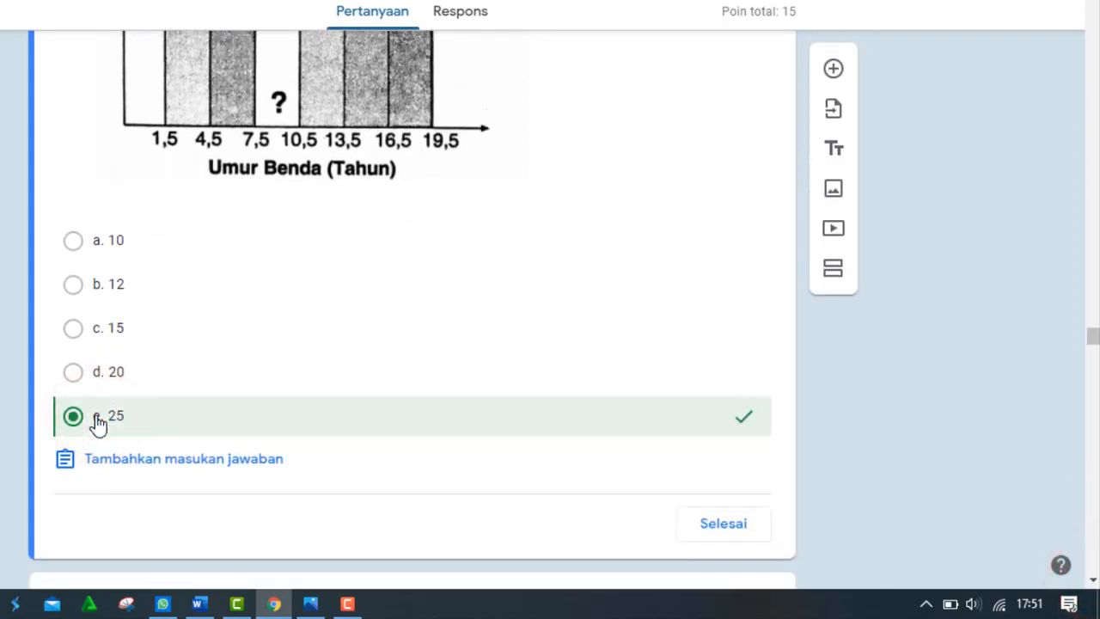
{"action": "left_click", "coordinate": [721, 524]}
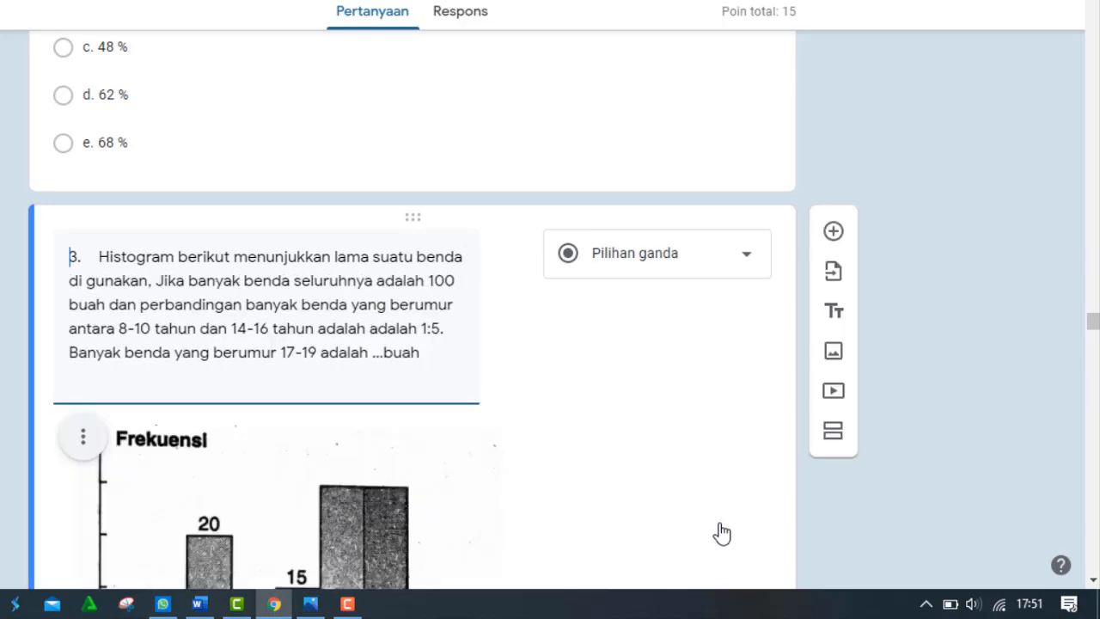
Set question 4's answer key to a. 6 with a value of 5 points
{"action": "left_click", "coordinate": [1094, 582]}
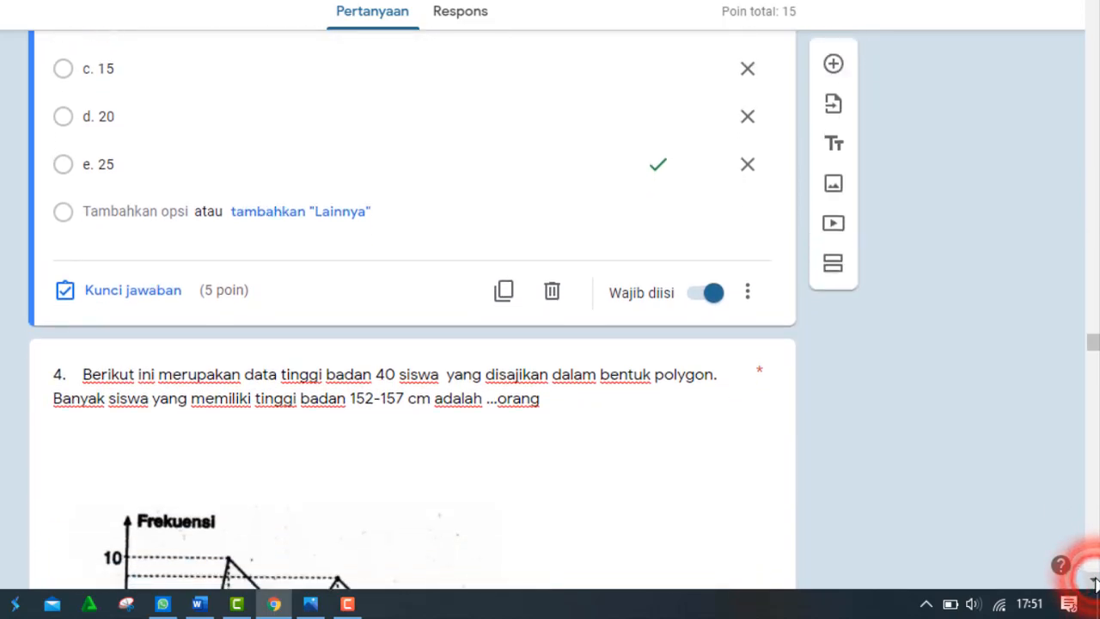
{"action": "left_click", "coordinate": [1094, 582]}
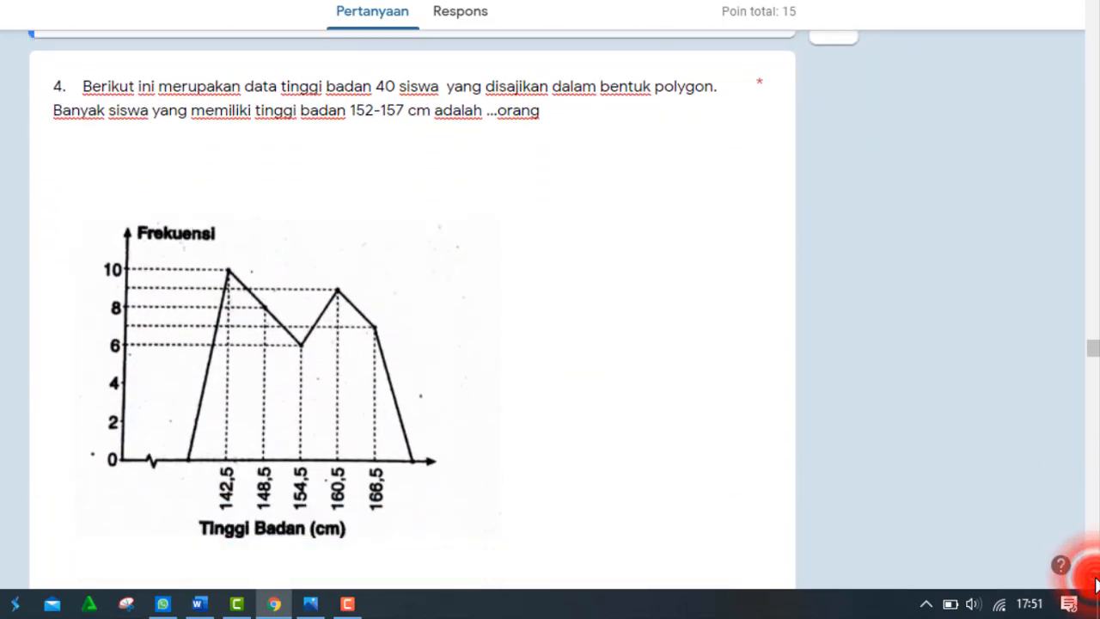
{"action": "left_click", "coordinate": [432, 403]}
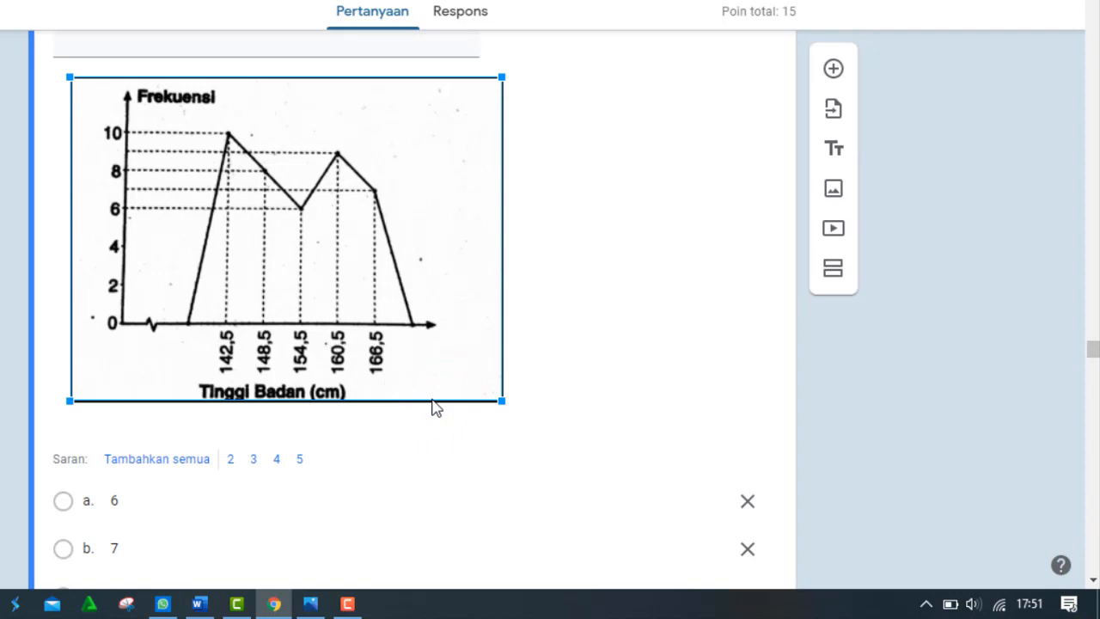
{"action": "left_click", "coordinate": [1091, 584]}
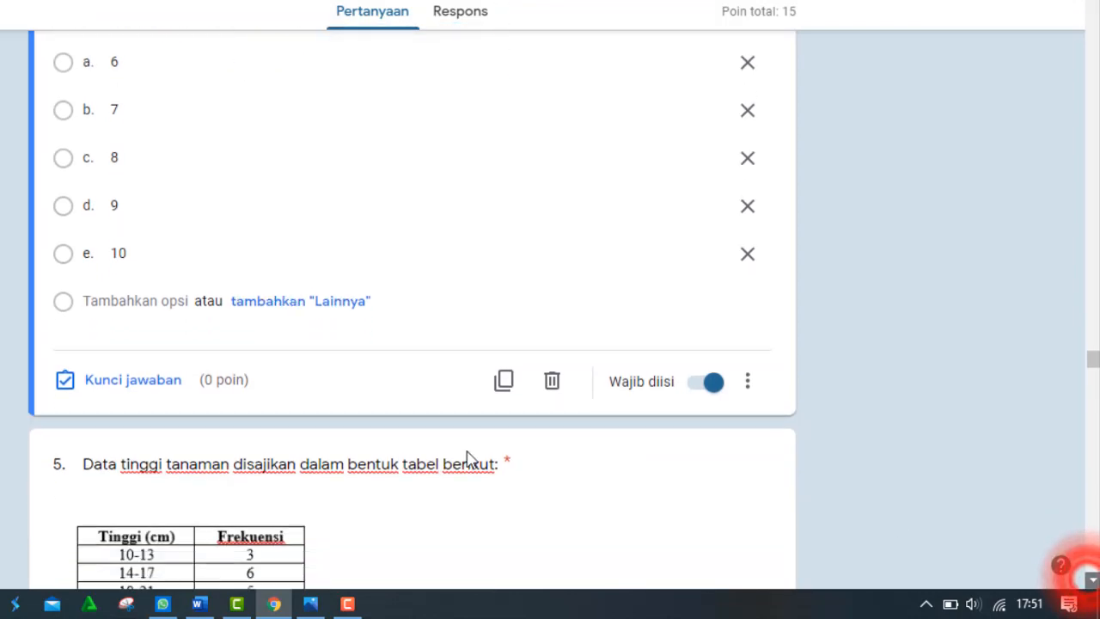
{"action": "left_click", "coordinate": [140, 380]}
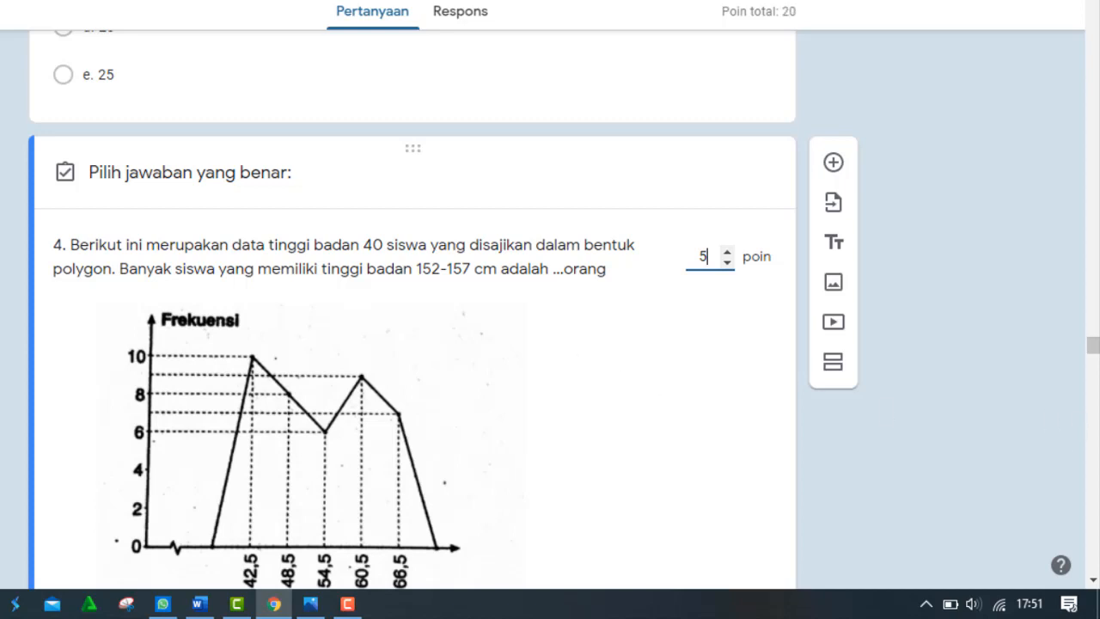
{"action": "left_click_drag", "start_coordinate": [1093, 584], "coordinate": [1093, 584]}
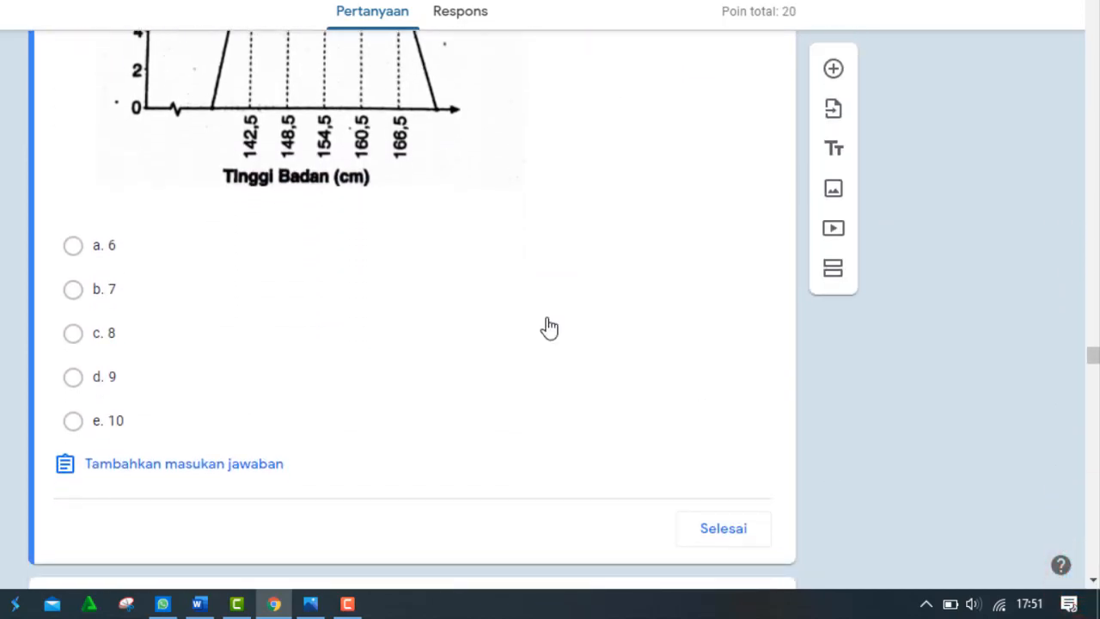
{"action": "left_click", "coordinate": [79, 250]}
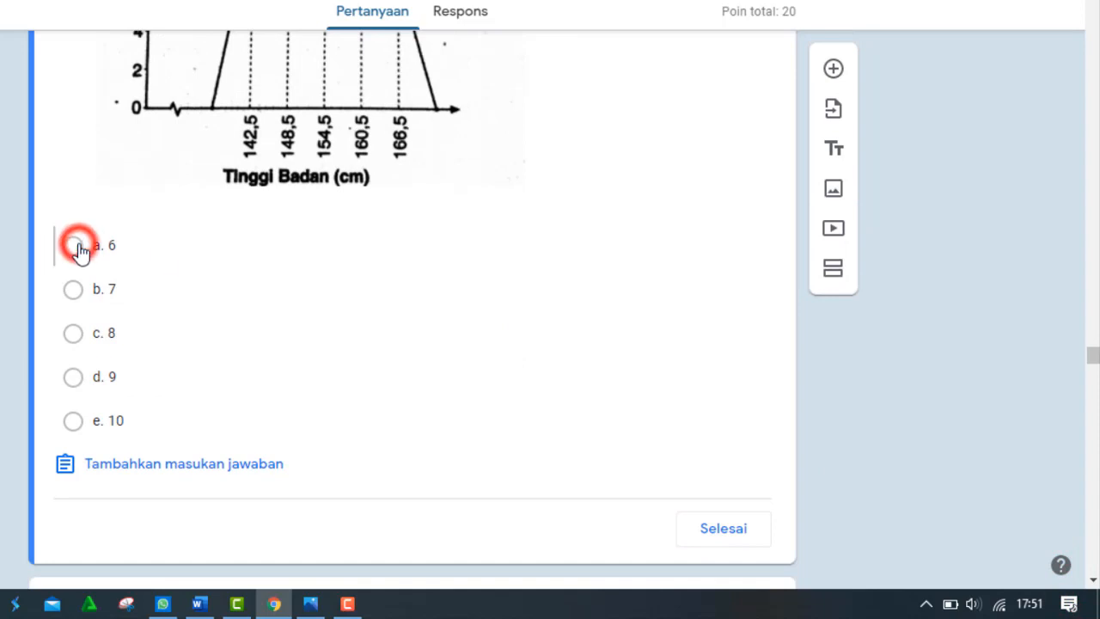
{"action": "left_click", "coordinate": [710, 530]}
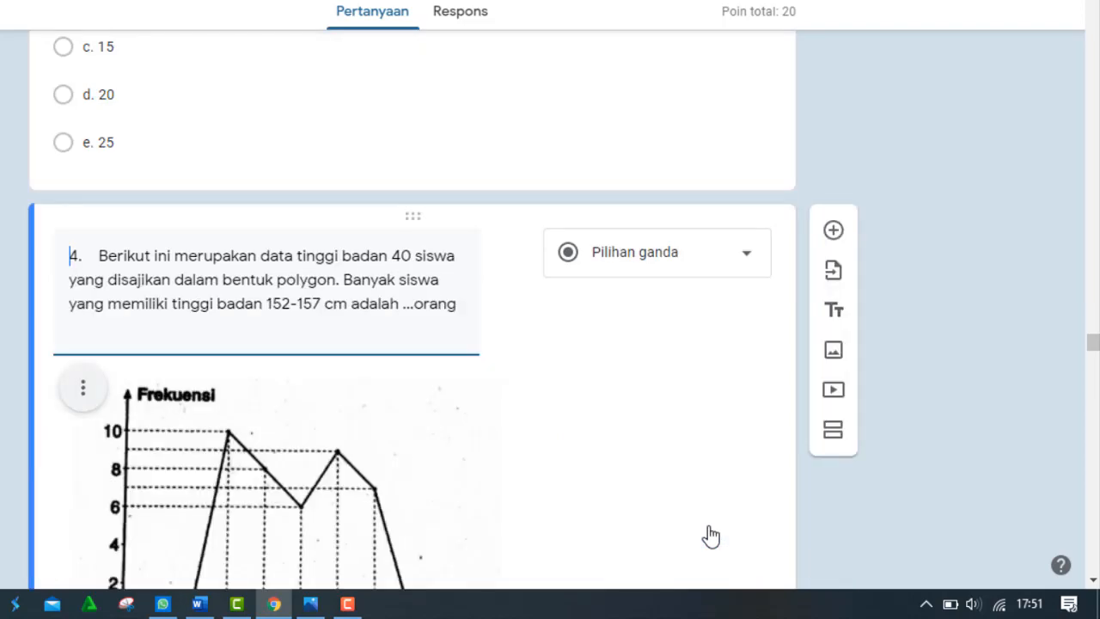
Set question 5's answer key to b. 21 with a value of 5 points
{"action": "left_click_drag", "start_coordinate": [1091, 585], "coordinate": [1094, 585]}
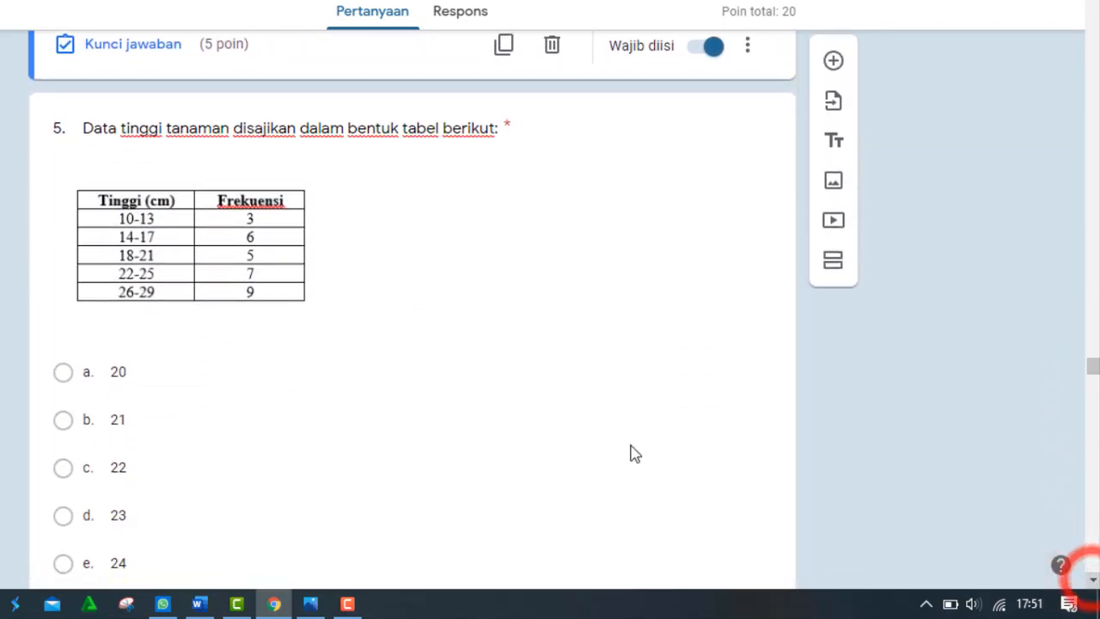
{"action": "left_click", "coordinate": [483, 431]}
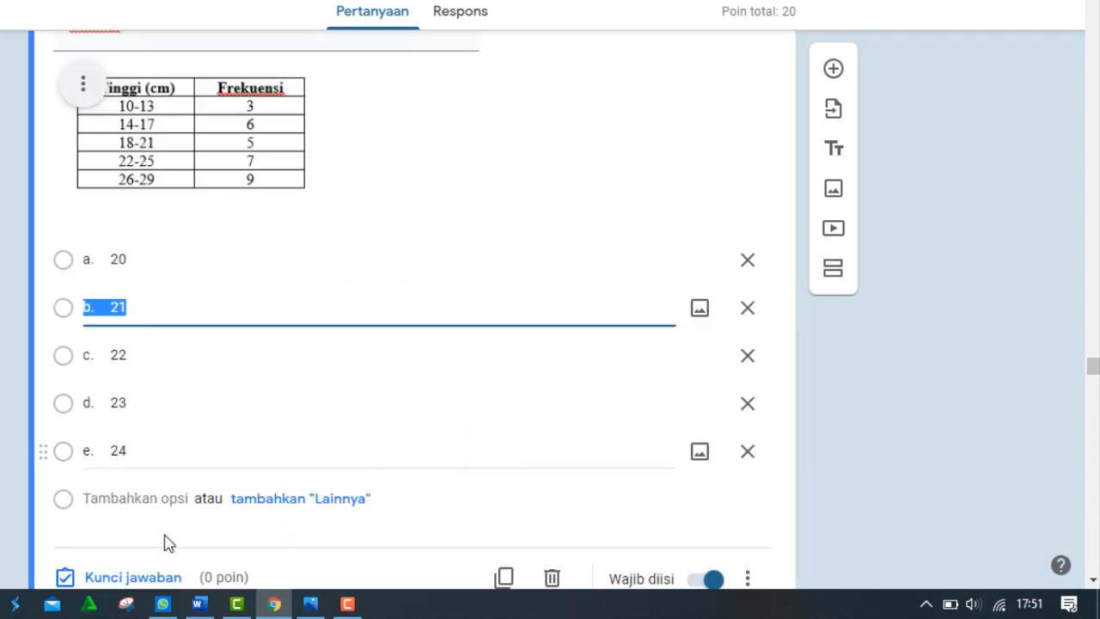
{"action": "left_click", "coordinate": [125, 578]}
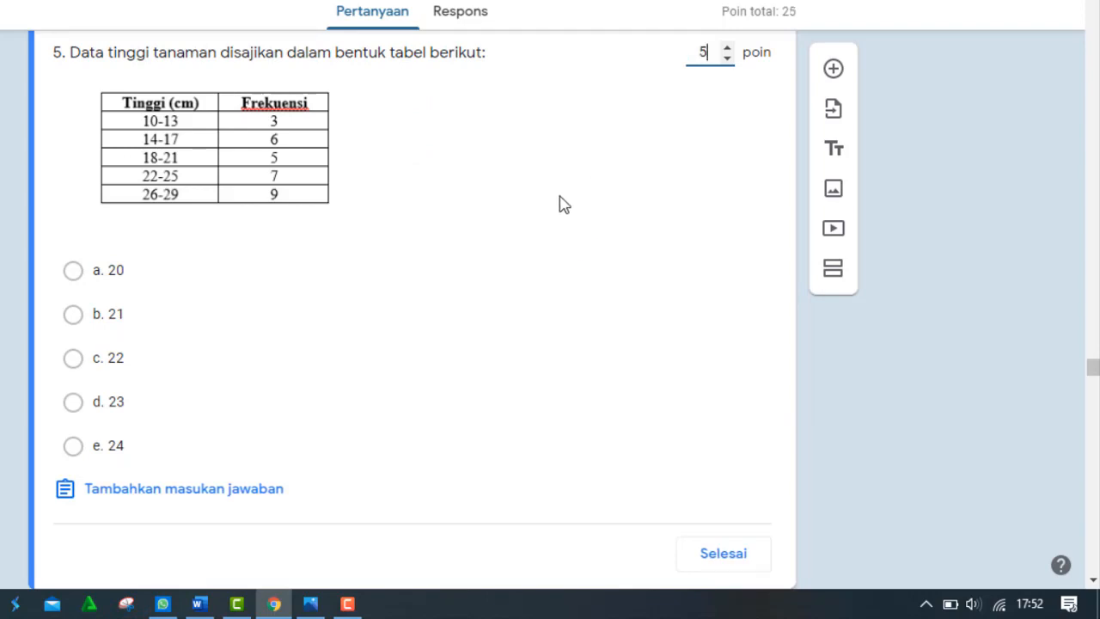
{"action": "left_click", "coordinate": [74, 316]}
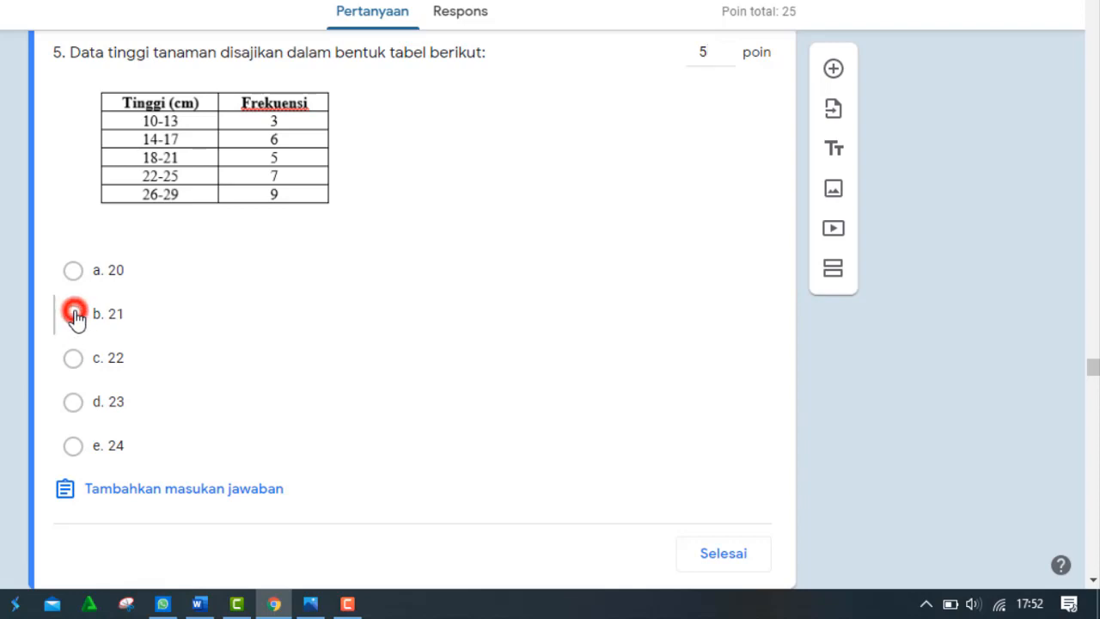
{"action": "left_click", "coordinate": [705, 556]}
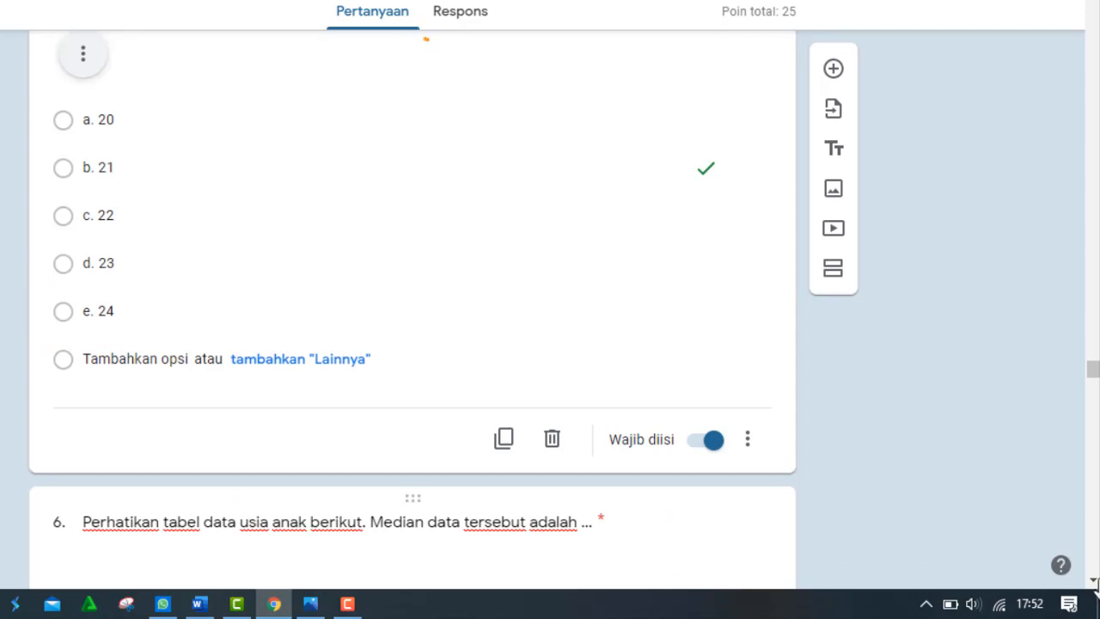
Open the answer key of question 20, the last histogram question, and give it a value of 5 points
{"action": "scroll", "coordinate": [1094, 579], "scroll_direction": "down", "scroll_amount": 4}
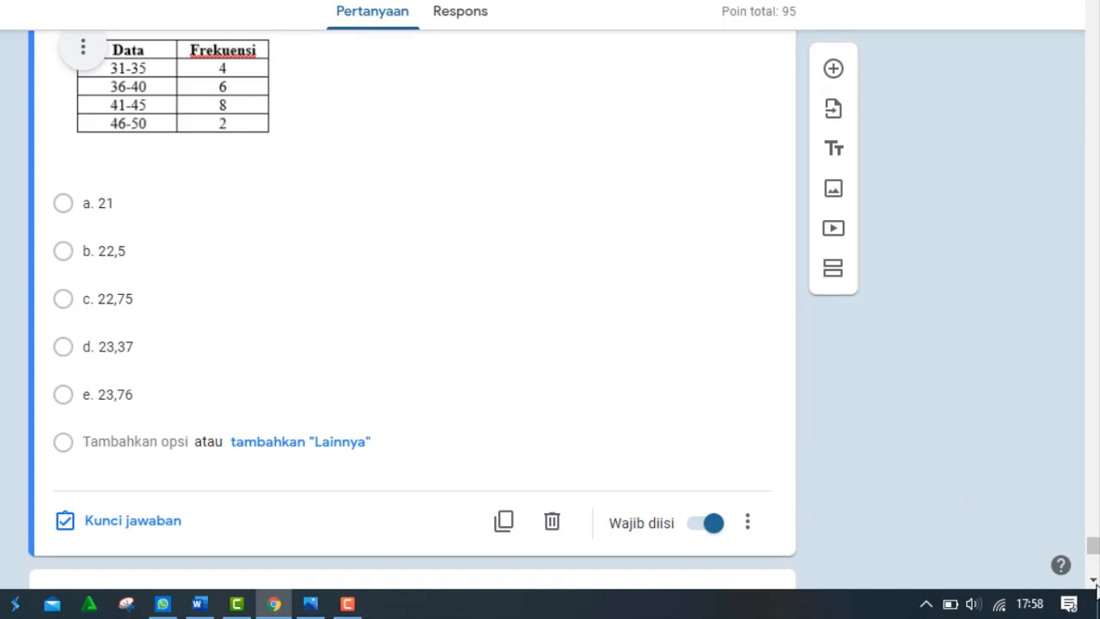
{"action": "scroll", "coordinate": [1093, 580], "scroll_direction": "down", "scroll_amount": 5}
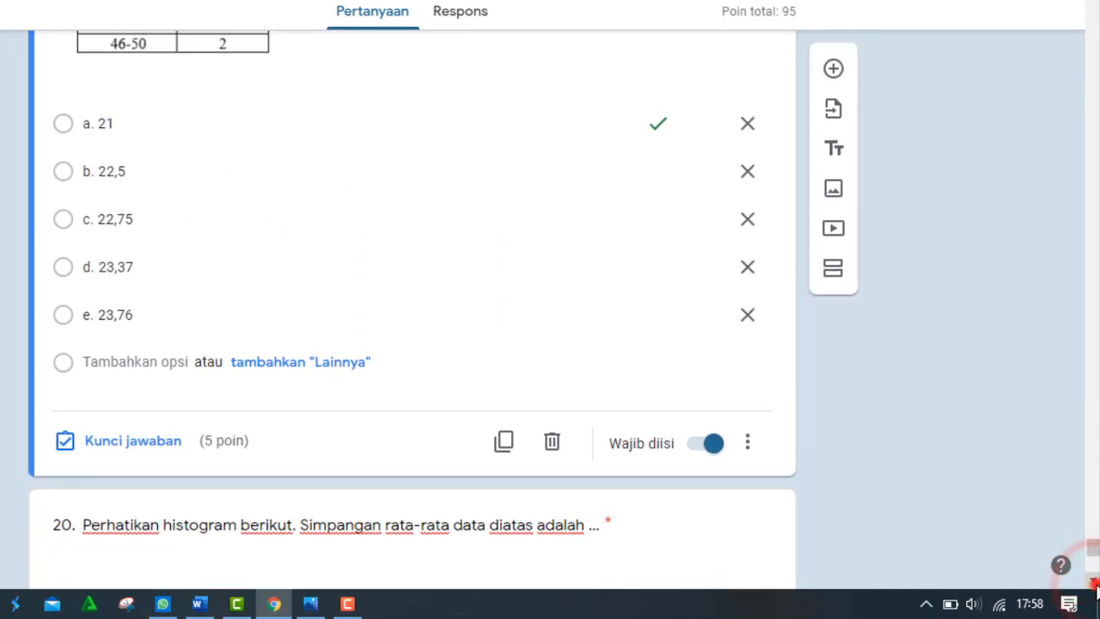
{"action": "scroll", "coordinate": [1094, 580], "scroll_direction": "down", "scroll_amount": 4}
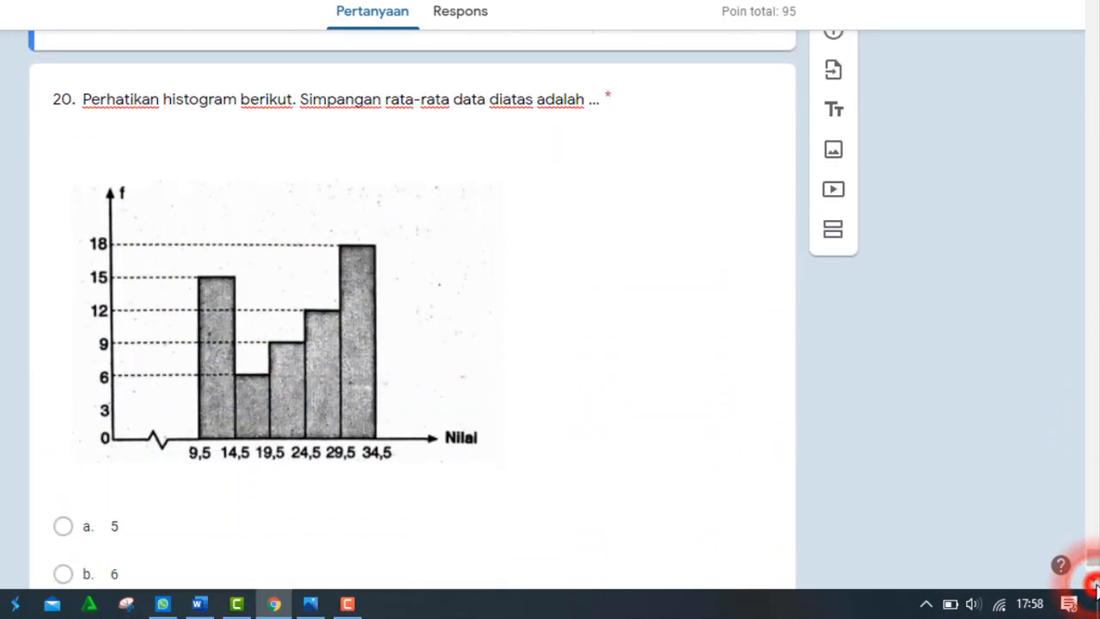
{"action": "left_click", "coordinate": [1094, 582]}
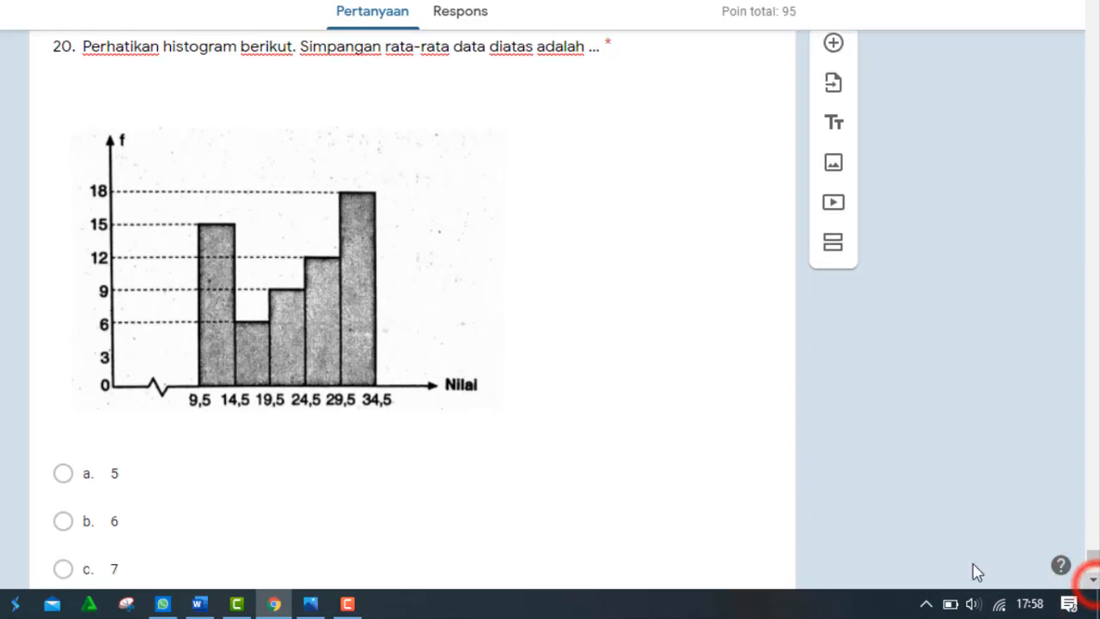
{"action": "left_click", "coordinate": [336, 514]}
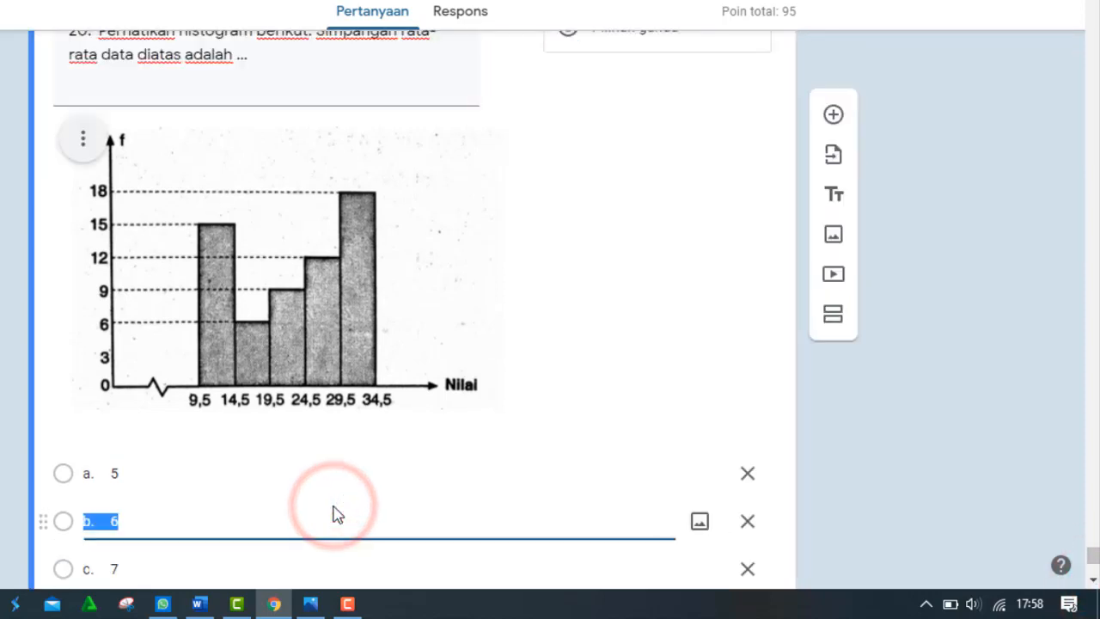
{"action": "left_click", "coordinate": [1095, 582]}
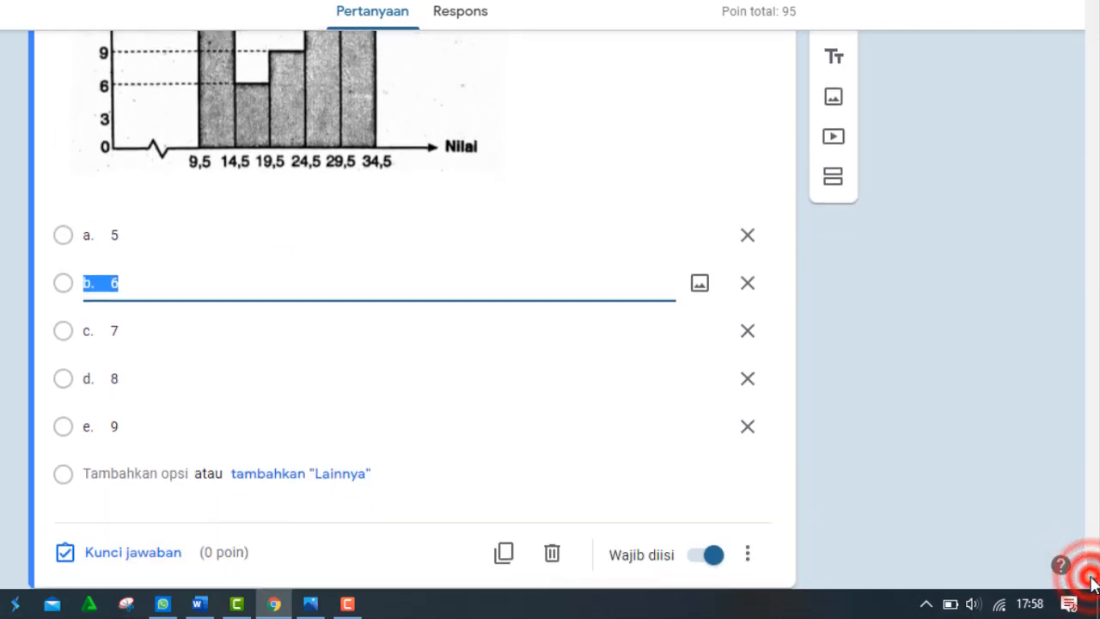
{"action": "left_click", "coordinate": [114, 528]}
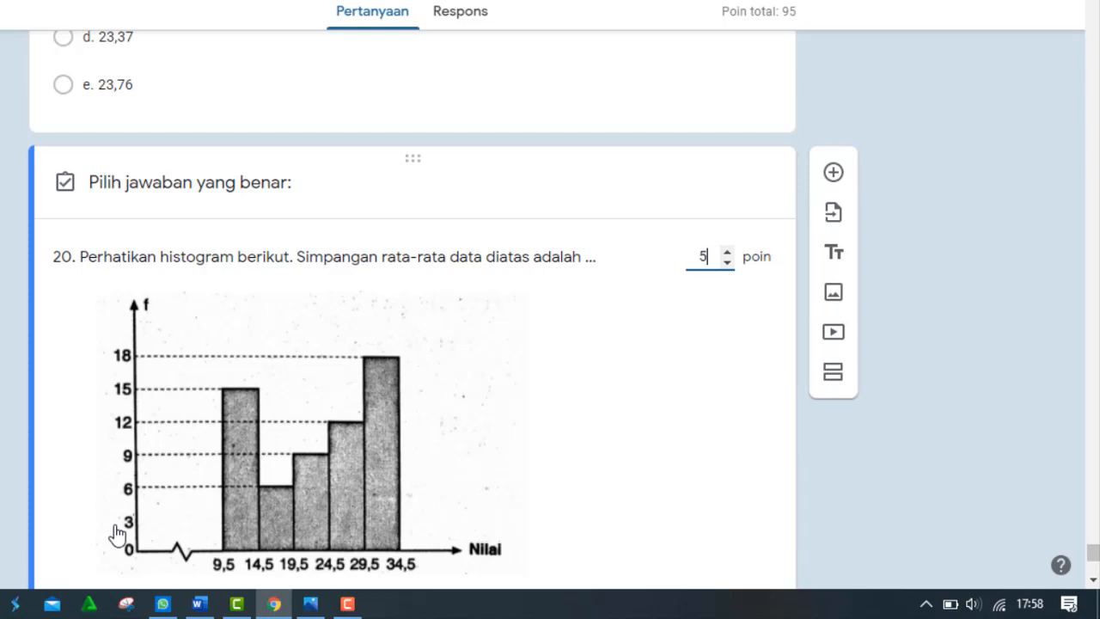
Mark c. 7 as the correct answer to question 20 and finish its answer key
{"action": "left_click", "coordinate": [1094, 583]}
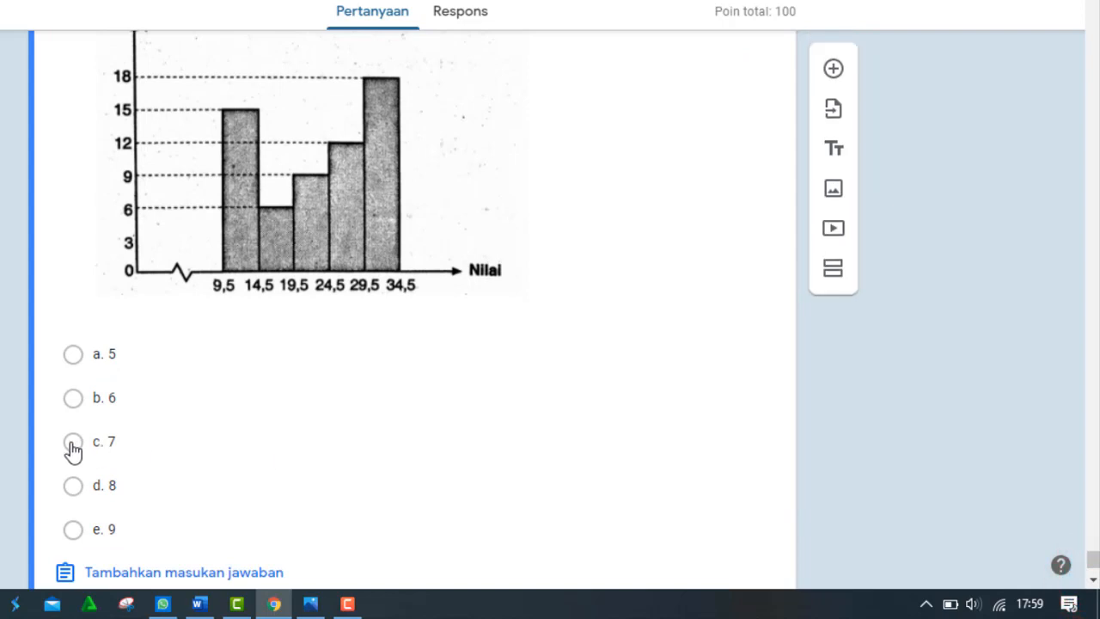
{"action": "left_click", "coordinate": [73, 444]}
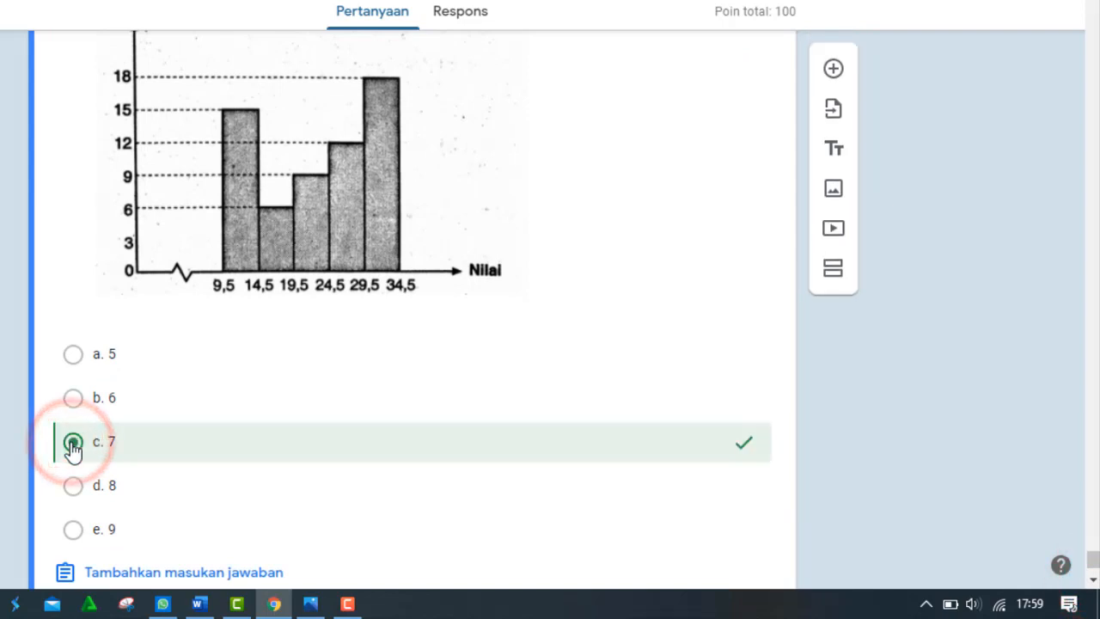
{"action": "left_click", "coordinate": [1094, 582]}
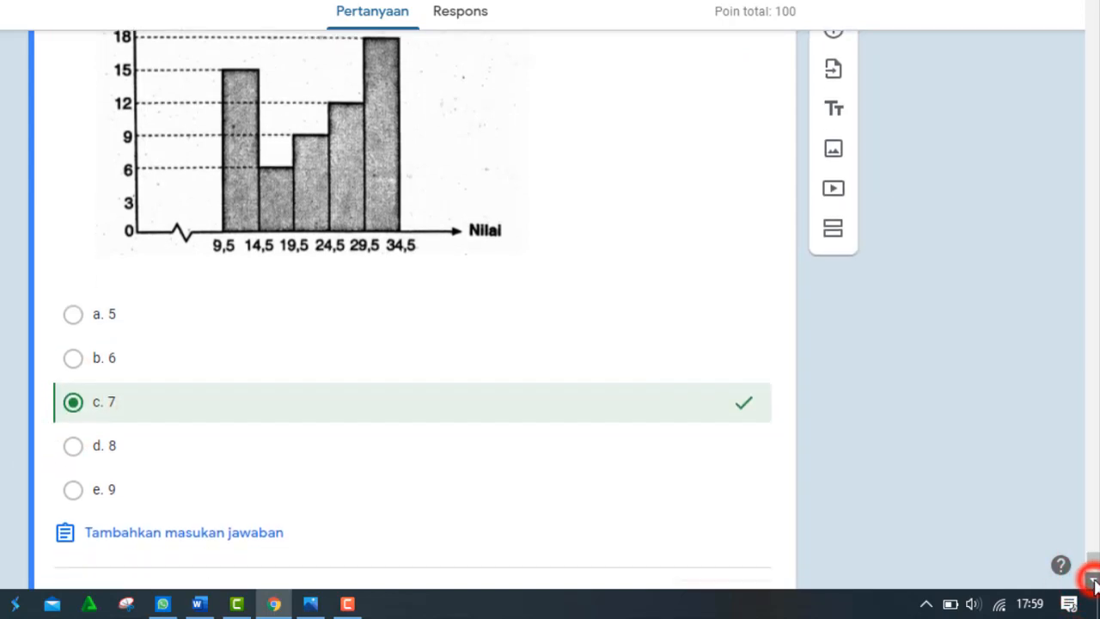
{"action": "left_click", "coordinate": [751, 563]}
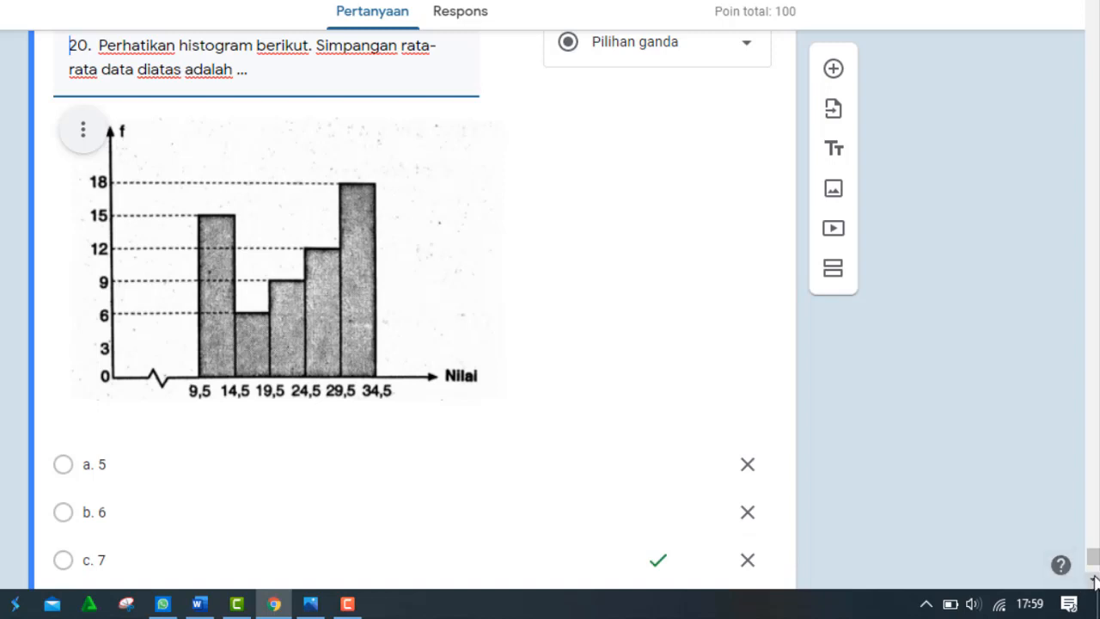
{"action": "scroll", "coordinate": [1093, 582], "scroll_direction": "down", "scroll_amount": 3}
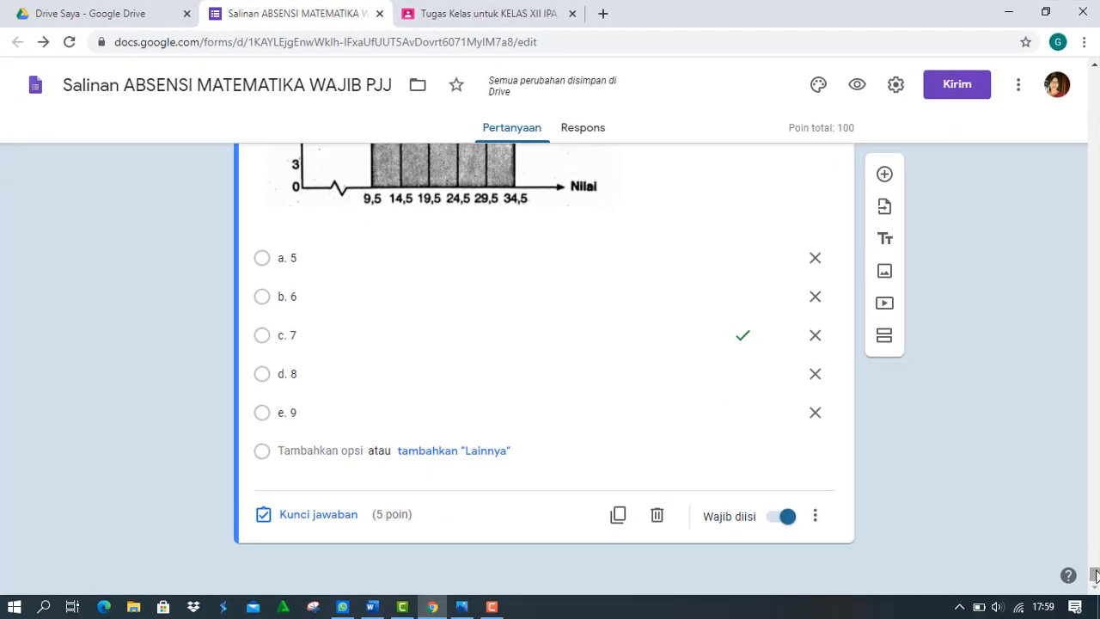
Preview the quiz as a respondent, choose class XII IPB and continue to the name section
{"action": "left_click_drag", "start_coordinate": [1096, 575], "coordinate": [1094, 77]}
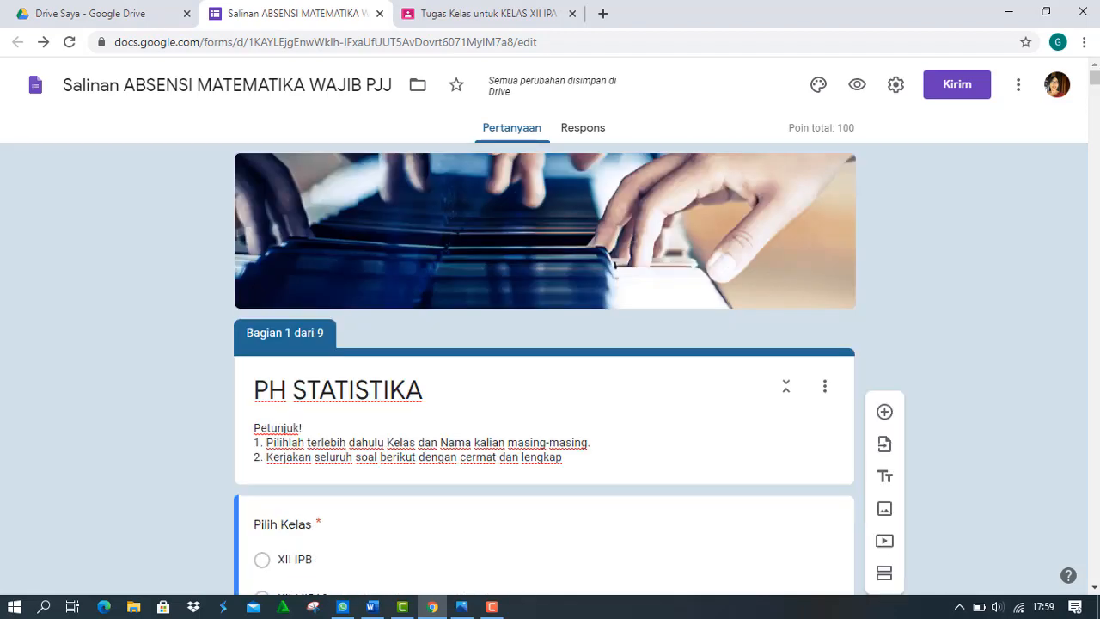
{"action": "left_click", "coordinate": [858, 87]}
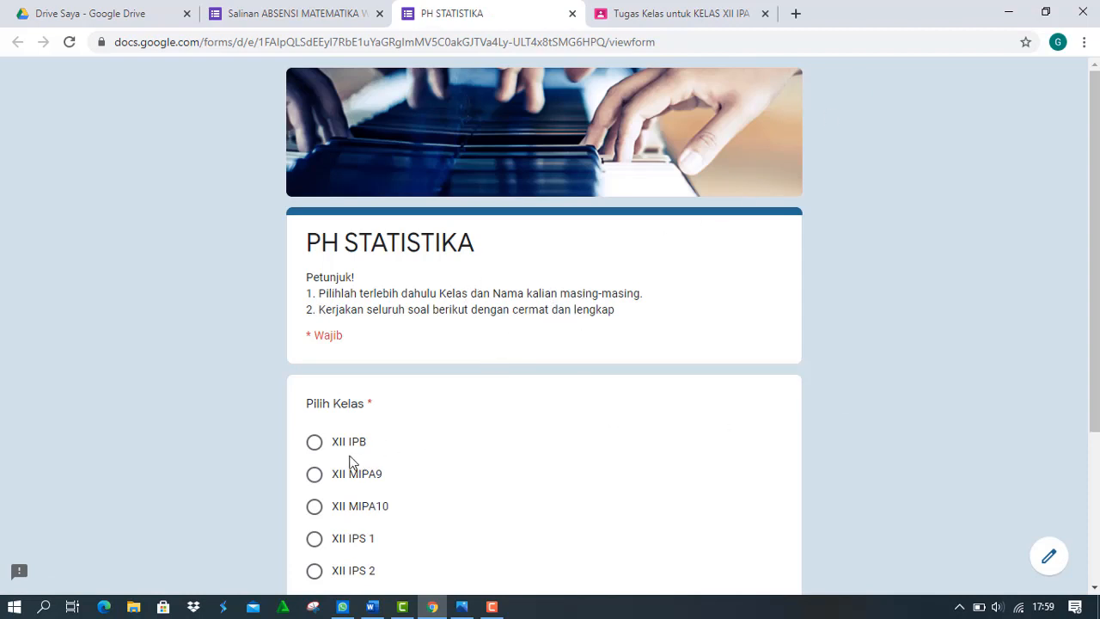
{"action": "left_click", "coordinate": [316, 443]}
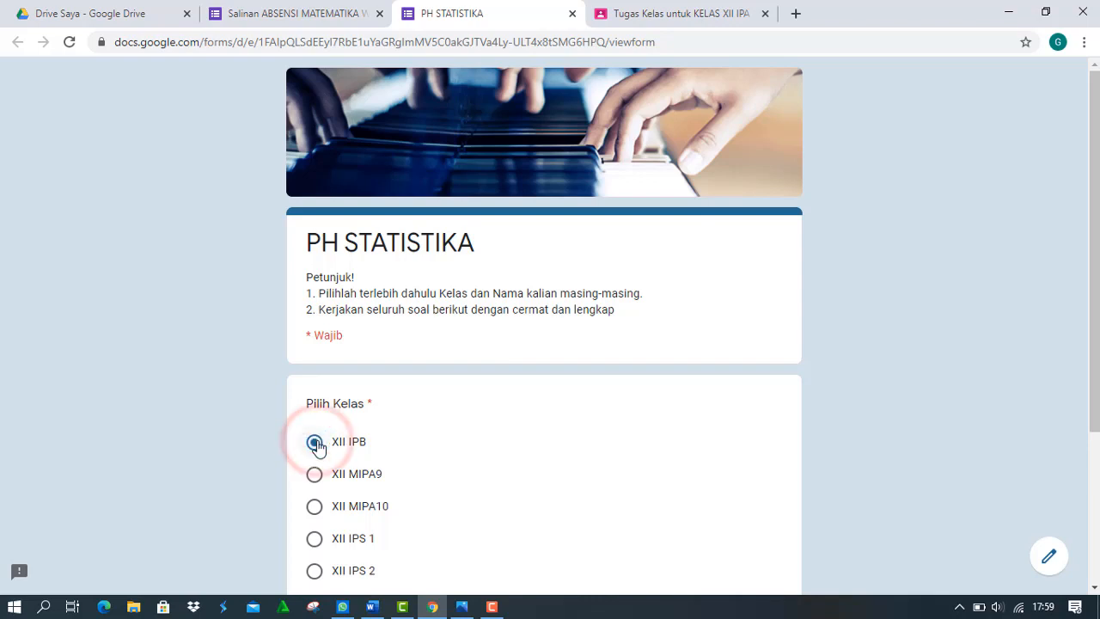
{"action": "left_click", "coordinate": [1095, 591]}
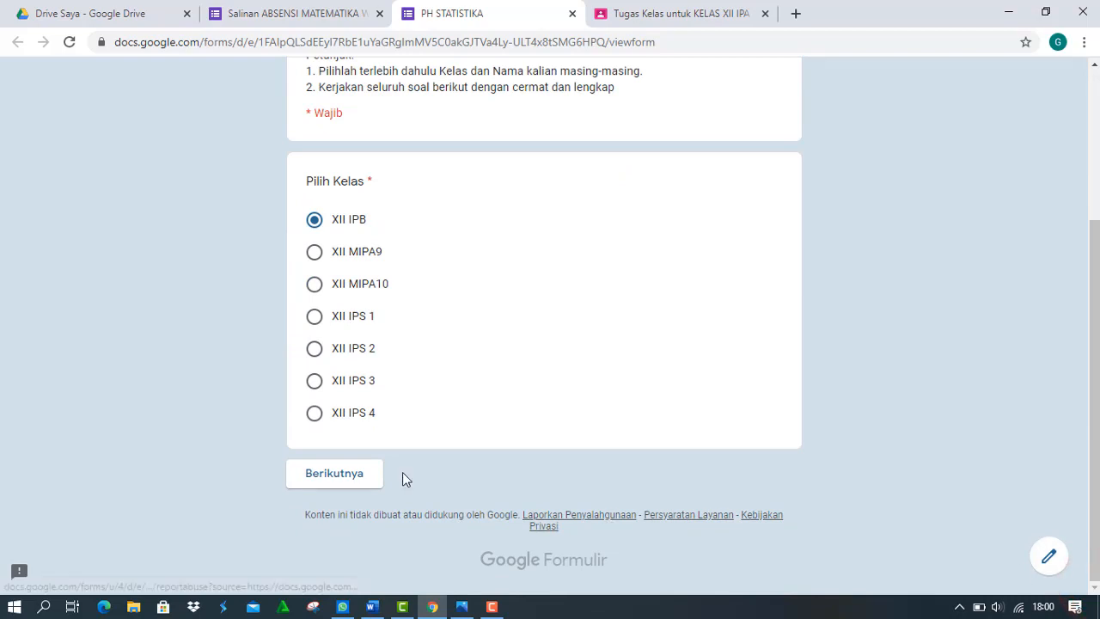
{"action": "left_click", "coordinate": [351, 475]}
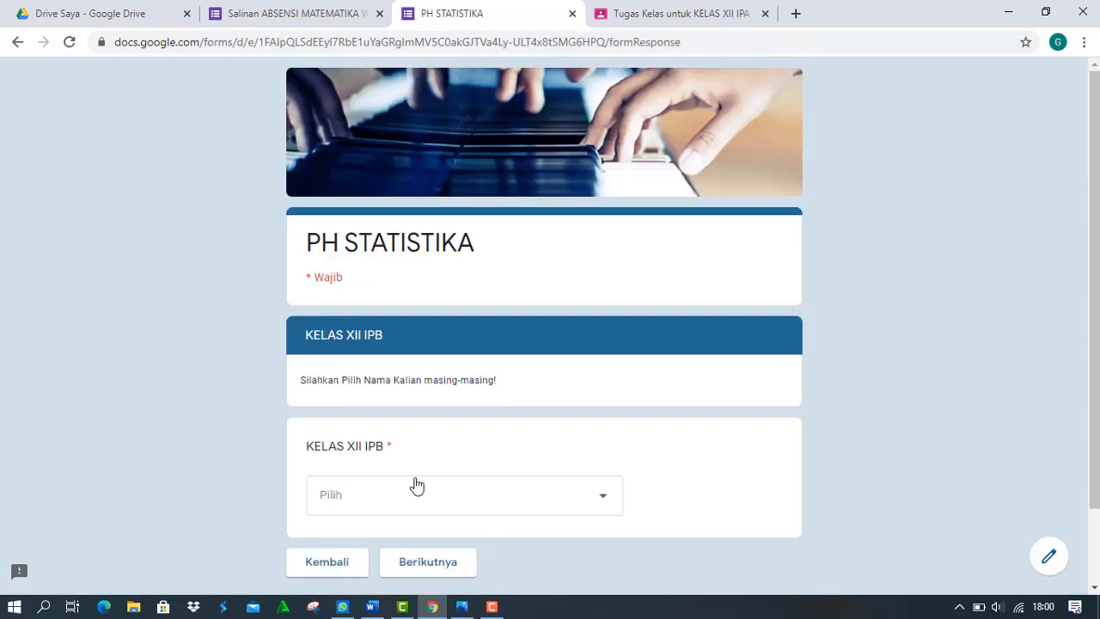
Choose a student's name from the class XII IPB list in the preview and continue to the quiz questions
{"action": "left_click", "coordinate": [396, 503]}
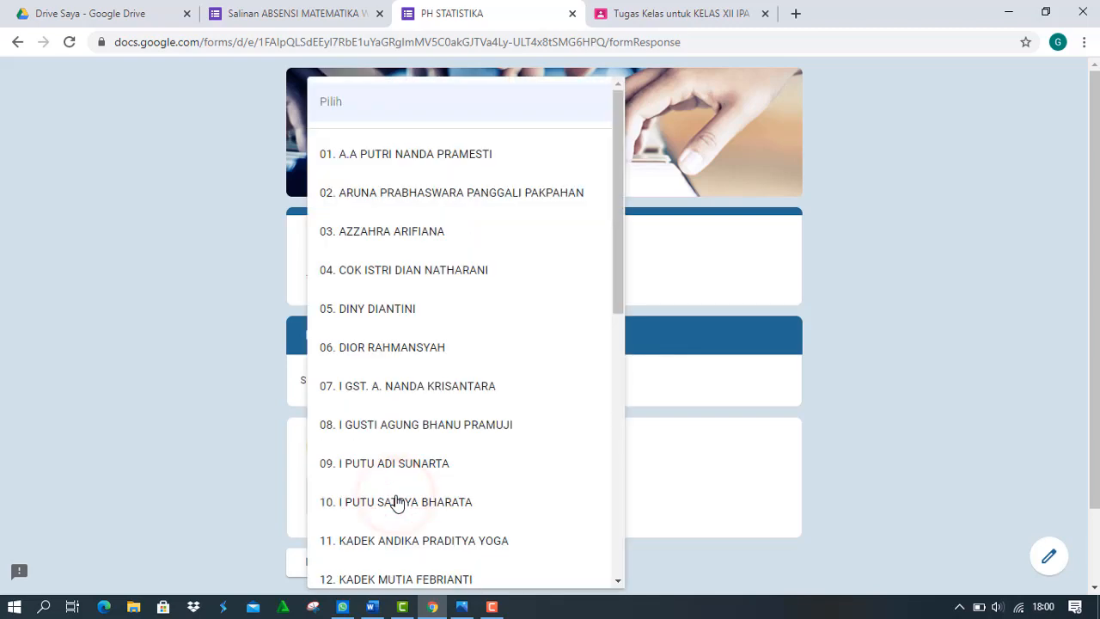
{"action": "left_click", "coordinate": [397, 503]}
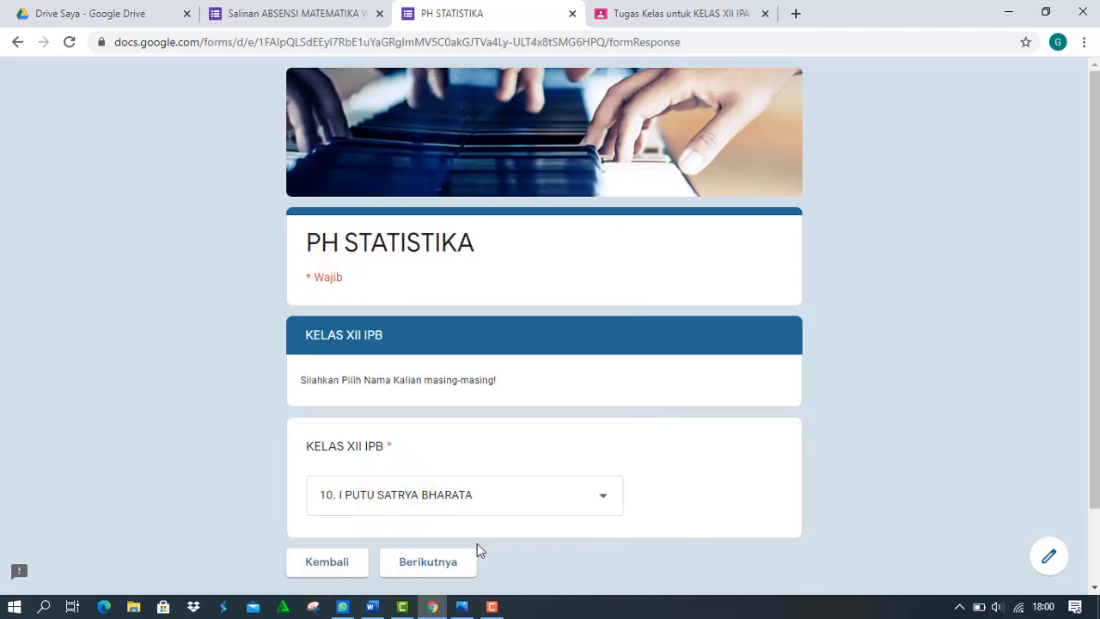
{"action": "left_click", "coordinate": [413, 568]}
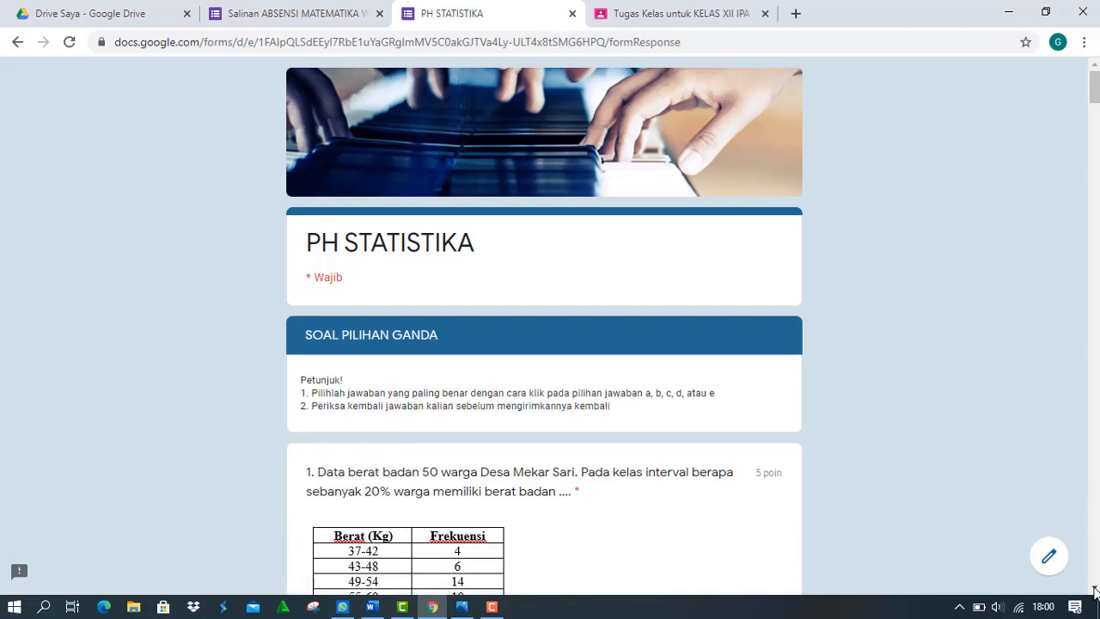
Look through the previewed multiple-choice questions to the last one and go back to the class selection section
{"action": "left_click_drag", "start_coordinate": [1094, 589], "coordinate": [1095, 591]}
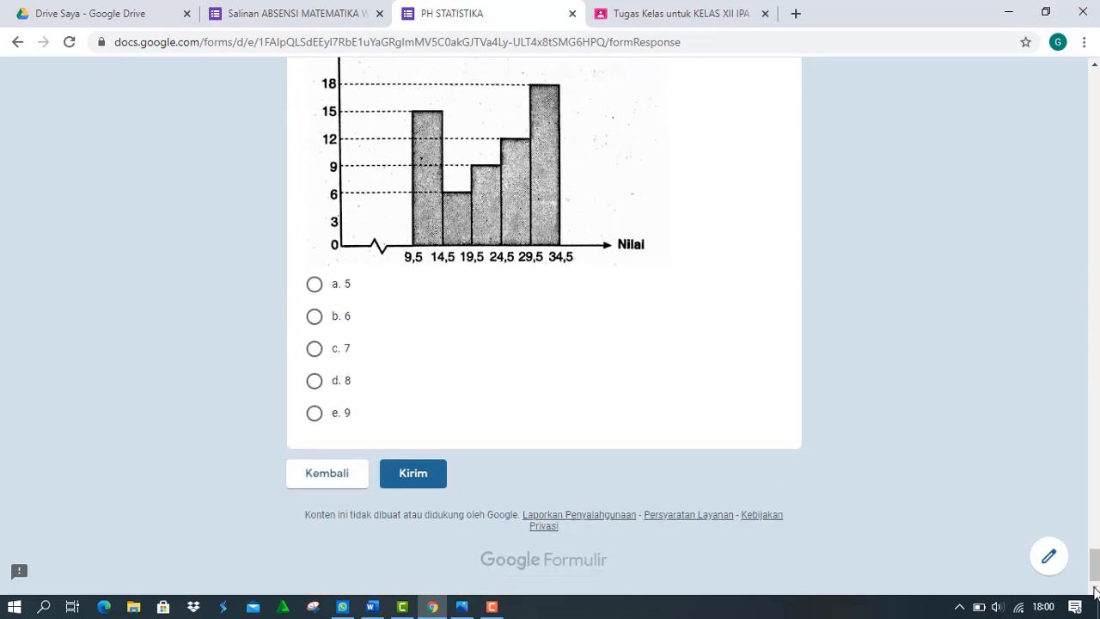
{"action": "left_click", "coordinate": [327, 480]}
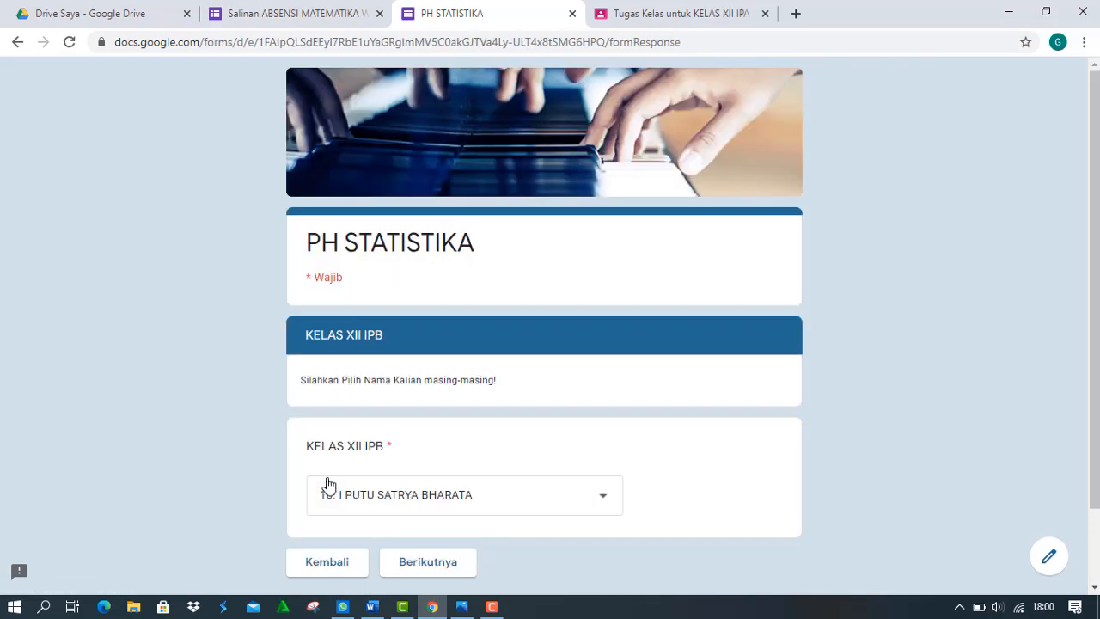
{"action": "left_click", "coordinate": [325, 570]}
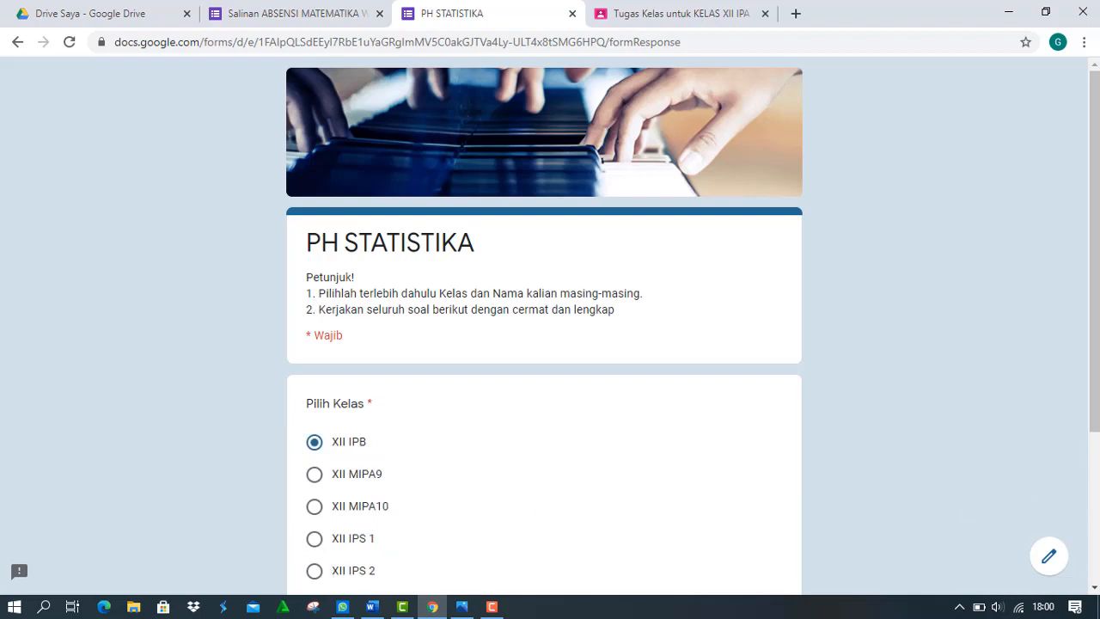
{"action": "left_click_drag", "start_coordinate": [1093, 406], "coordinate": [1096, 349]}
Return to editing the form and replace its file name with a copy of the title PH STATISTIKA
{"action": "left_click", "coordinate": [321, 13]}
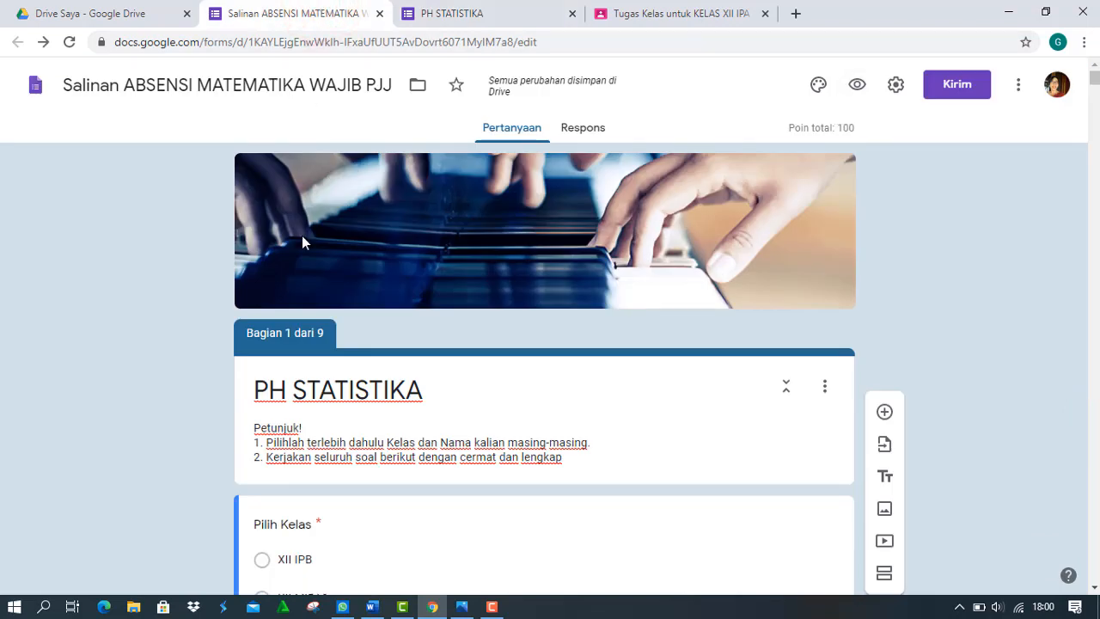
{"action": "left_click", "coordinate": [335, 391]}
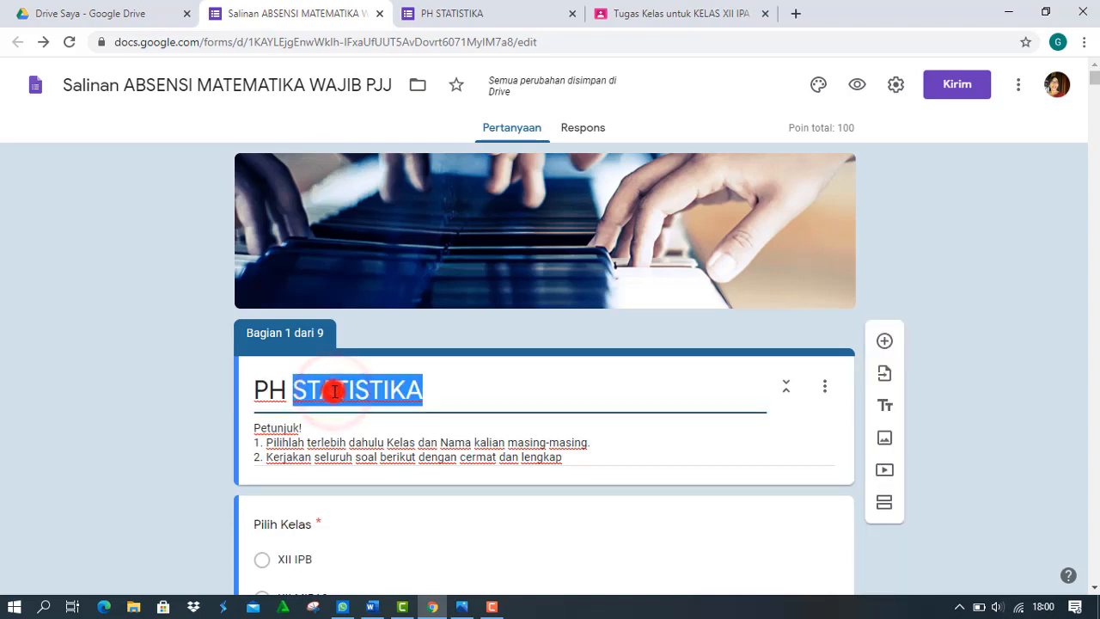
{"action": "triple_click", "coordinate": [334, 391]}
{"action": "key", "text": "ctrl+c"}
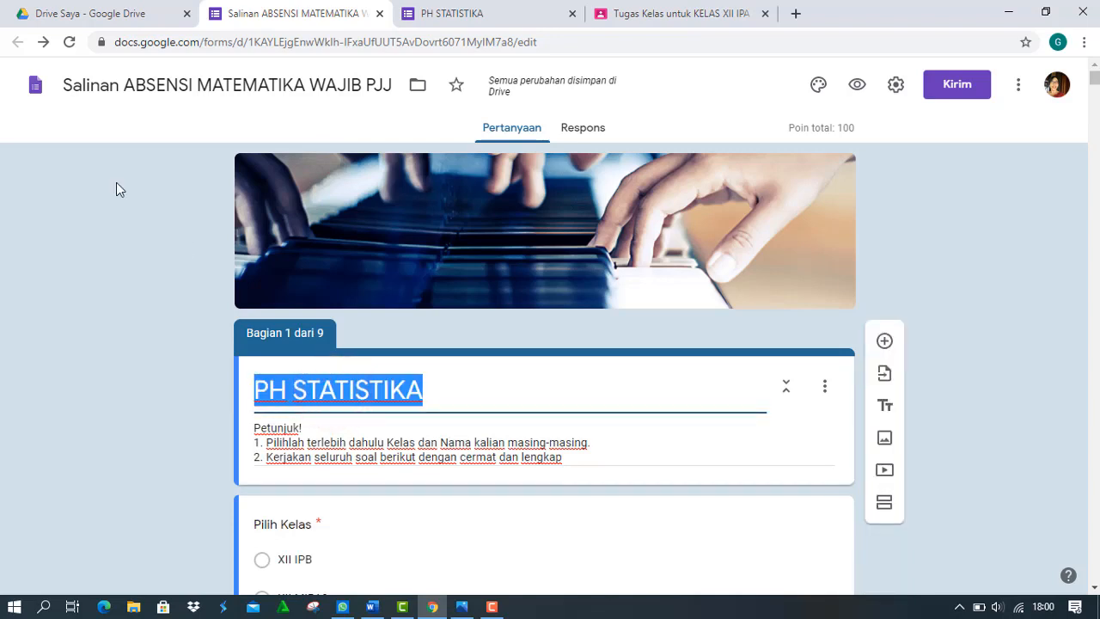
{"action": "left_click", "coordinate": [121, 91]}
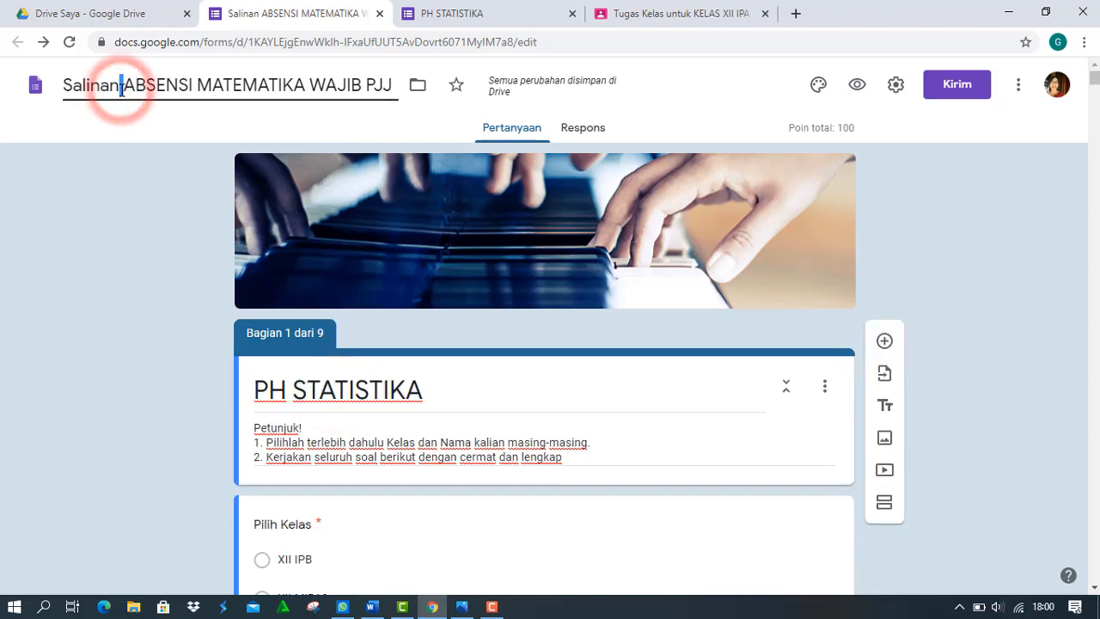
{"action": "triple_click", "coordinate": [122, 90]}
{"action": "key", "text": "ctrl+v"}
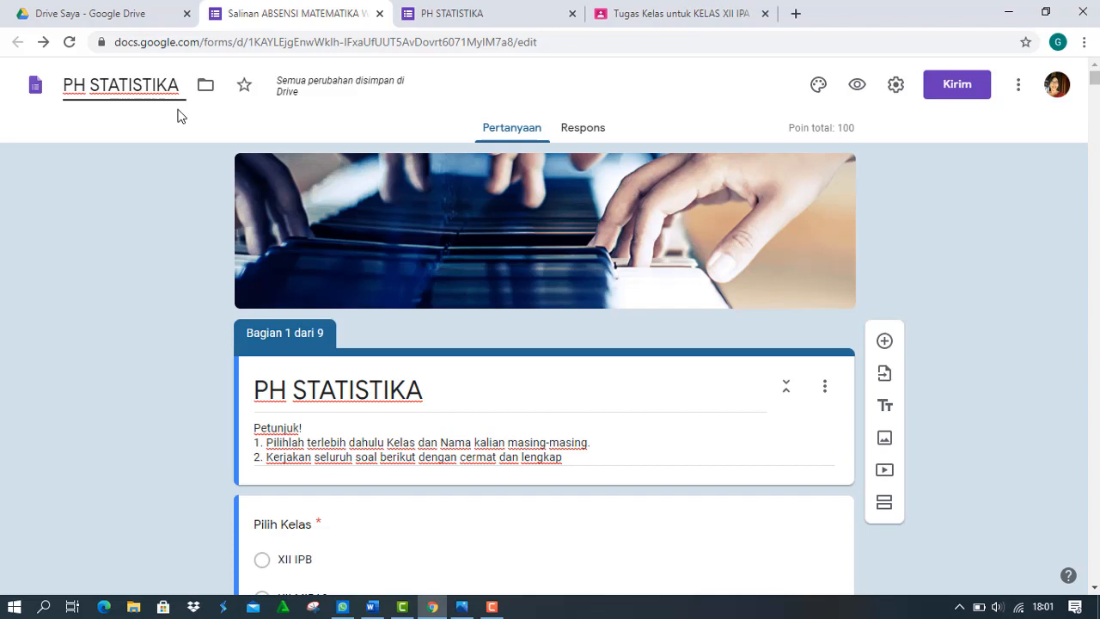
Append KELAS XII to the form's file name
{"action": "type", "text": "kel"}
{"action": "key", "text": "BackSpace"}
{"action": "key", "text": "BackSpace"}
{"action": "key", "text": "BackSpace"}
{"action": "type", "text": "KELAS"}
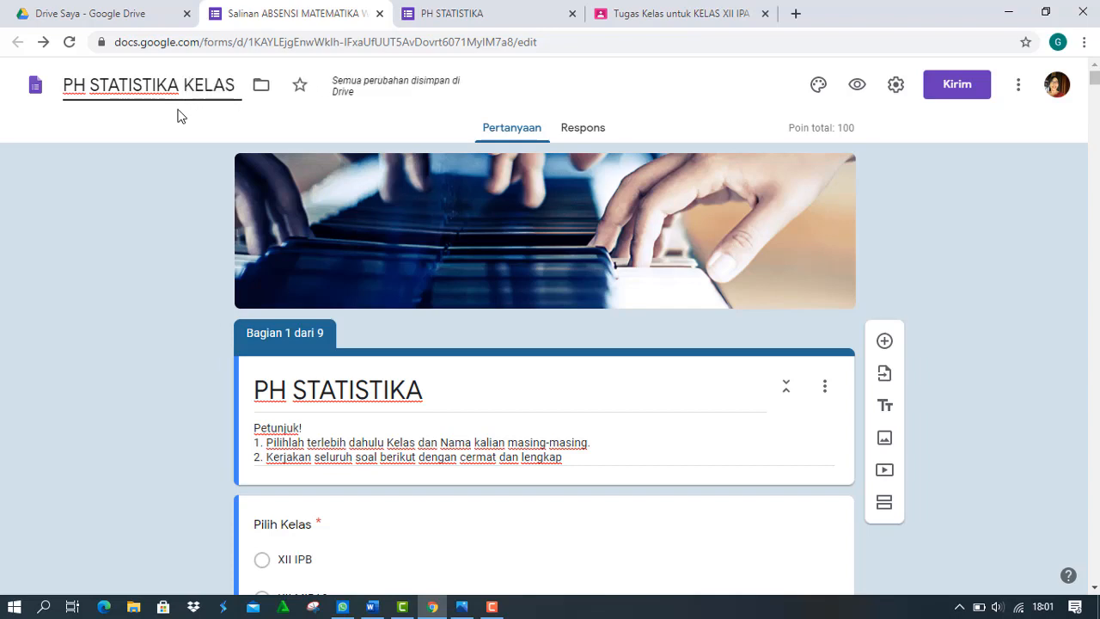
{"action": "type", "text": " XII"}
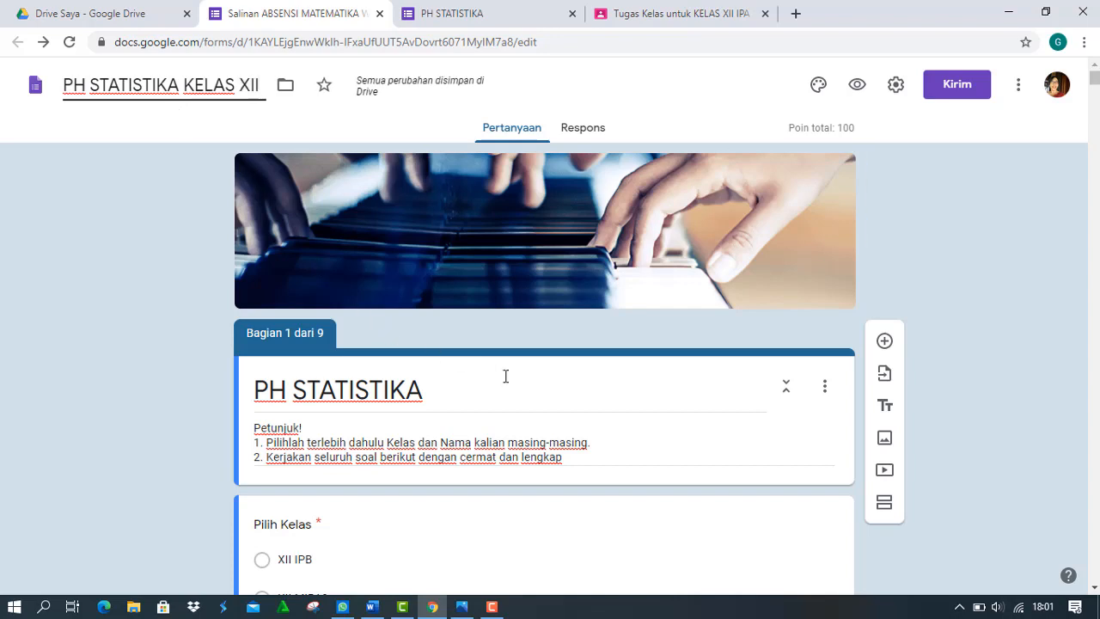
Copy the words KELAS XII from the form's file name
{"action": "left_click", "coordinate": [482, 395]}
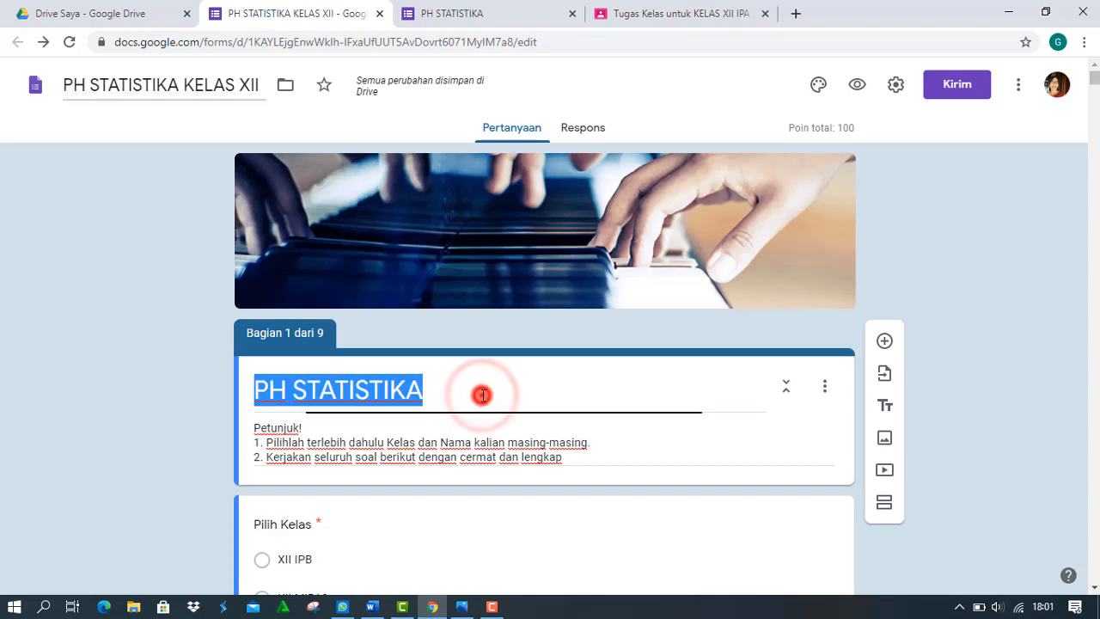
{"action": "double_click", "coordinate": [483, 396]}
{"action": "left_click", "coordinate": [483, 395]}
{"action": "left_click", "coordinate": [483, 395]}
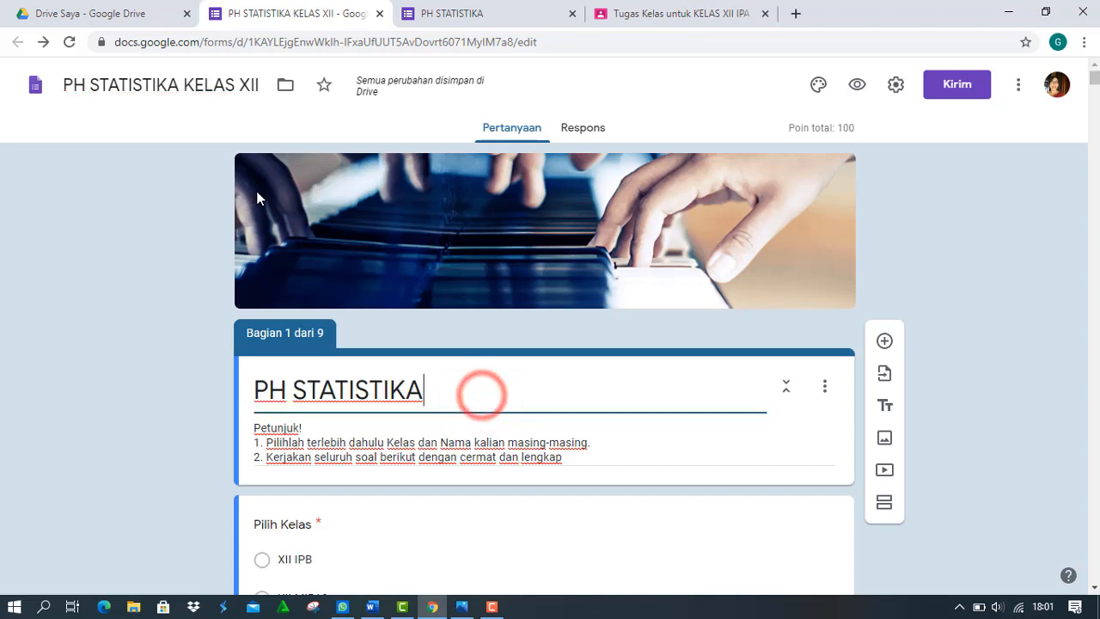
{"action": "left_click", "coordinate": [208, 89]}
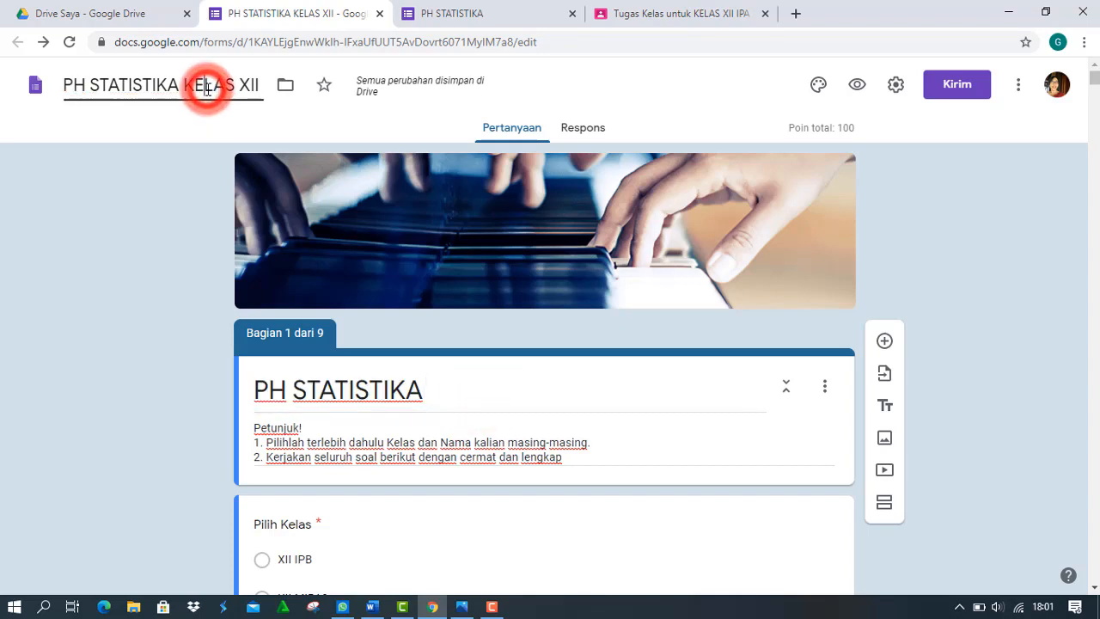
{"action": "left_click", "coordinate": [208, 88]}
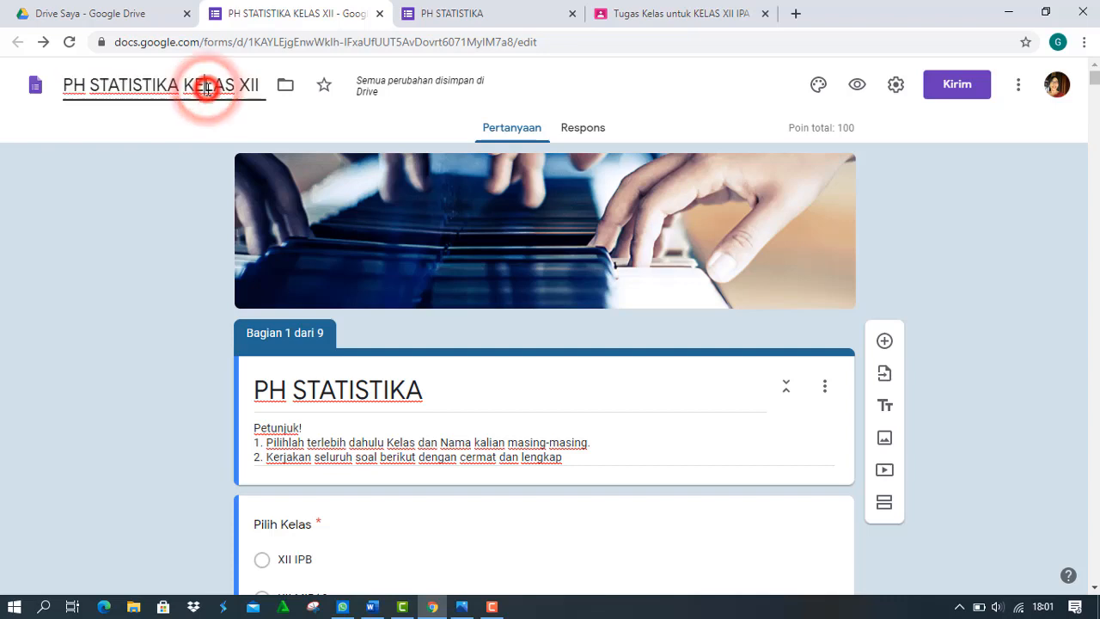
{"action": "key", "text": "shift+Right"}
{"action": "key", "text": "shift+Right"}
{"action": "key", "text": "shift+Right"}
{"action": "key", "text": "shift+Right"}
{"action": "key", "text": "shift+Right"}
{"action": "key", "text": "shift+Right"}
{"action": "key", "text": "shift+Right"}
{"action": "key", "text": "shift+Right"}
{"action": "key", "text": "shift+Right"}
{"action": "key", "text": "ctrl+c"}
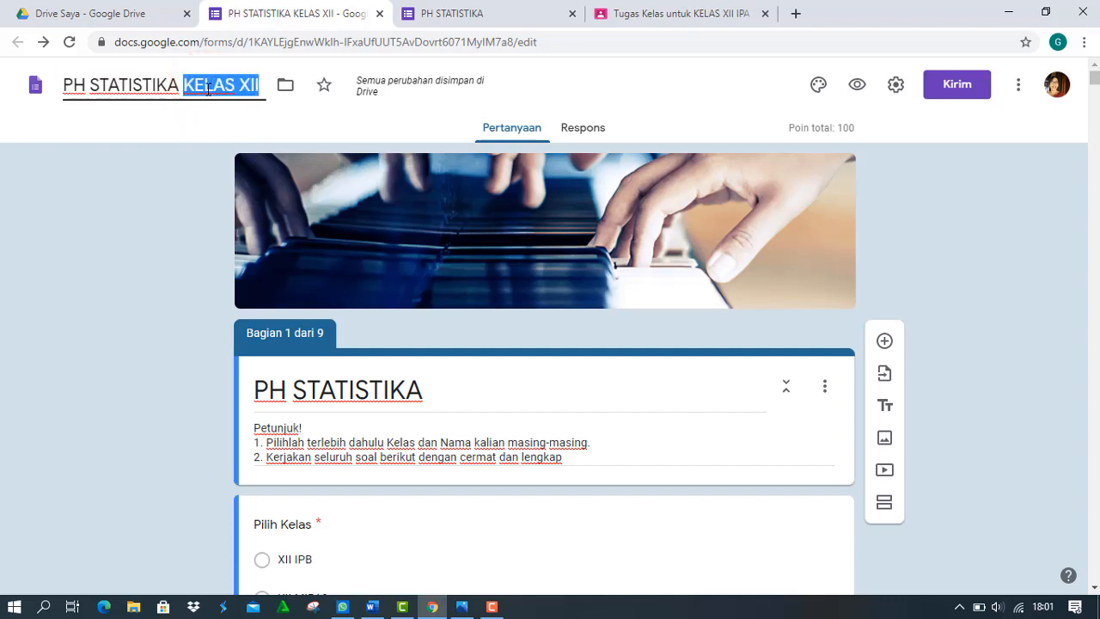
Append the copied KELAS XII to the form's title so it reads PH STATISTIKA KELAS XII
{"action": "left_click", "coordinate": [449, 392]}
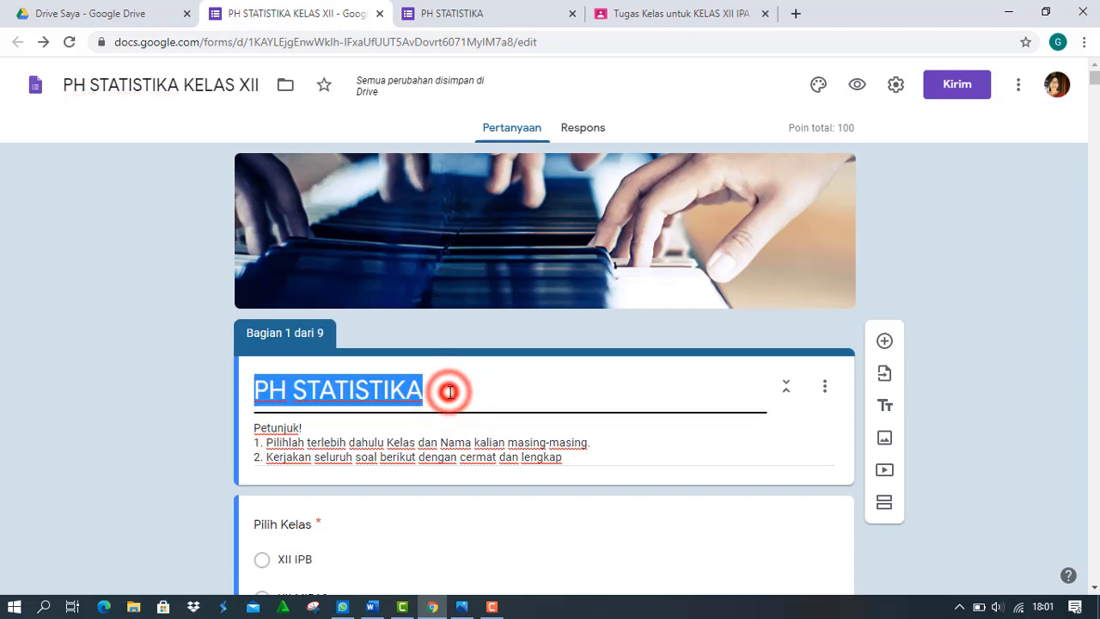
{"action": "double_click", "coordinate": [449, 392]}
{"action": "key", "text": "BackSpace"}
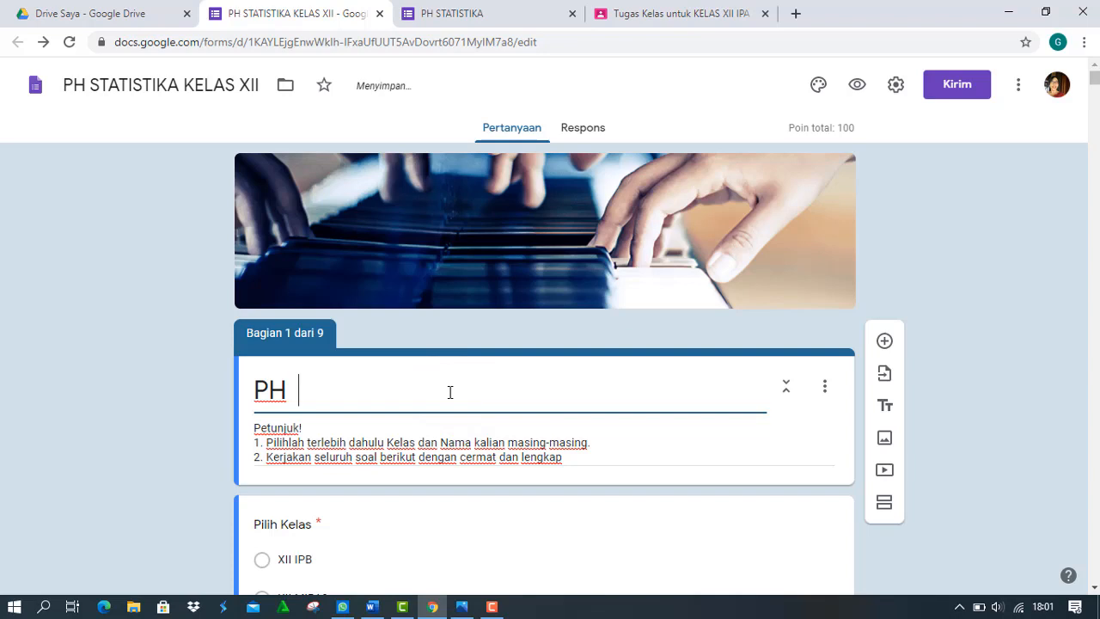
{"action": "key", "text": "ctrl+z"}
{"action": "left_click", "coordinate": [450, 392]}
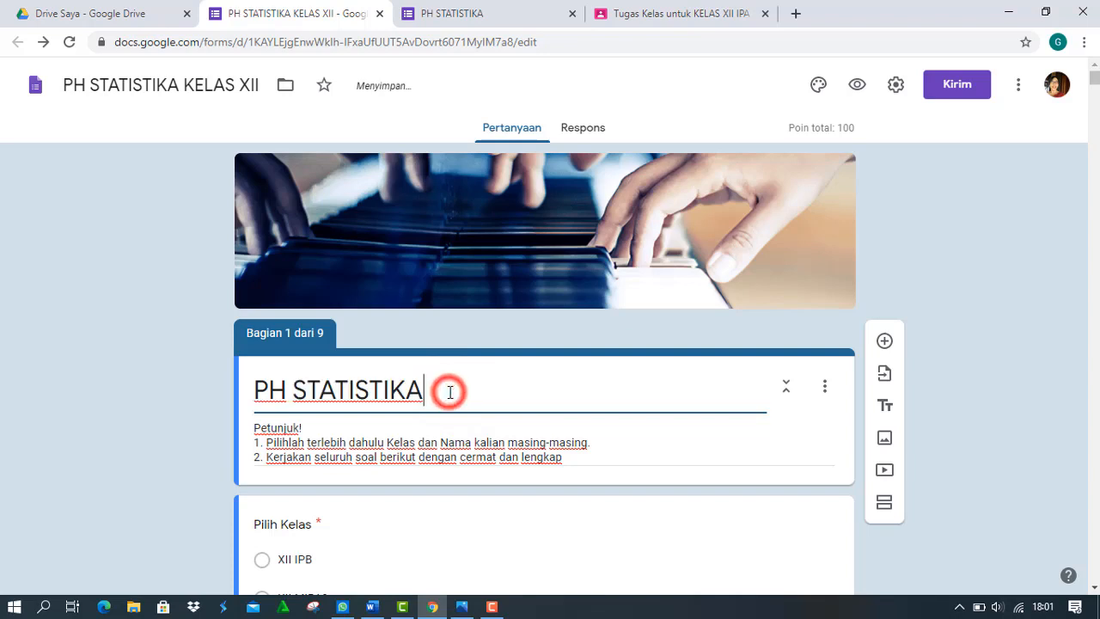
{"action": "key", "text": "ctrl+v"}
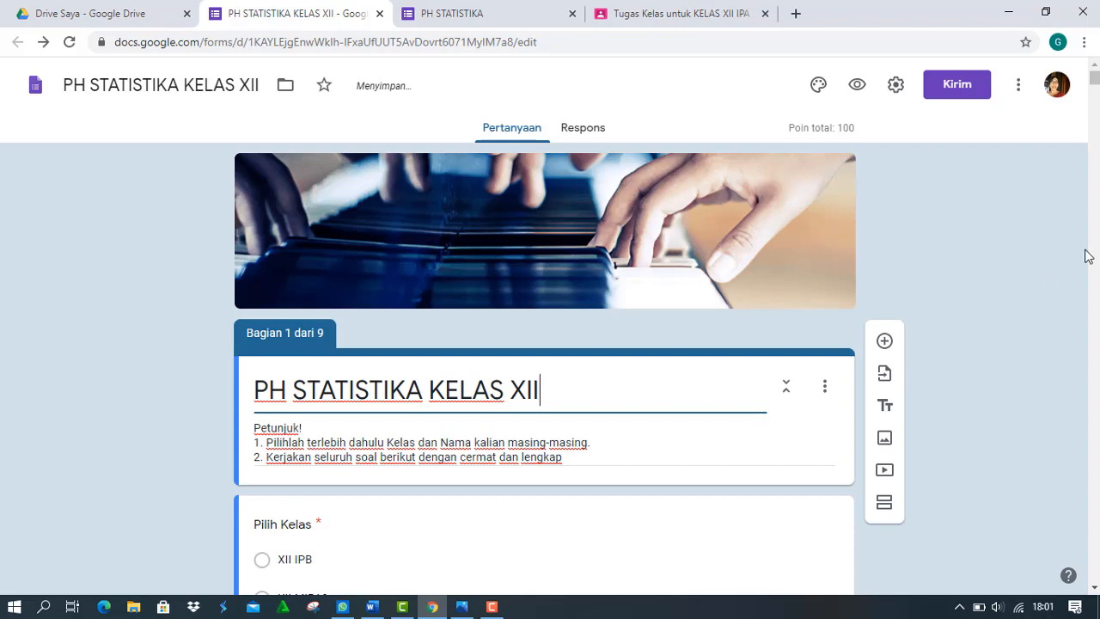
{"action": "left_click_drag", "start_coordinate": [1095, 83], "coordinate": [1087, 494]}
{"action": "left_click_drag", "start_coordinate": [1087, 533], "coordinate": [1094, 77]}
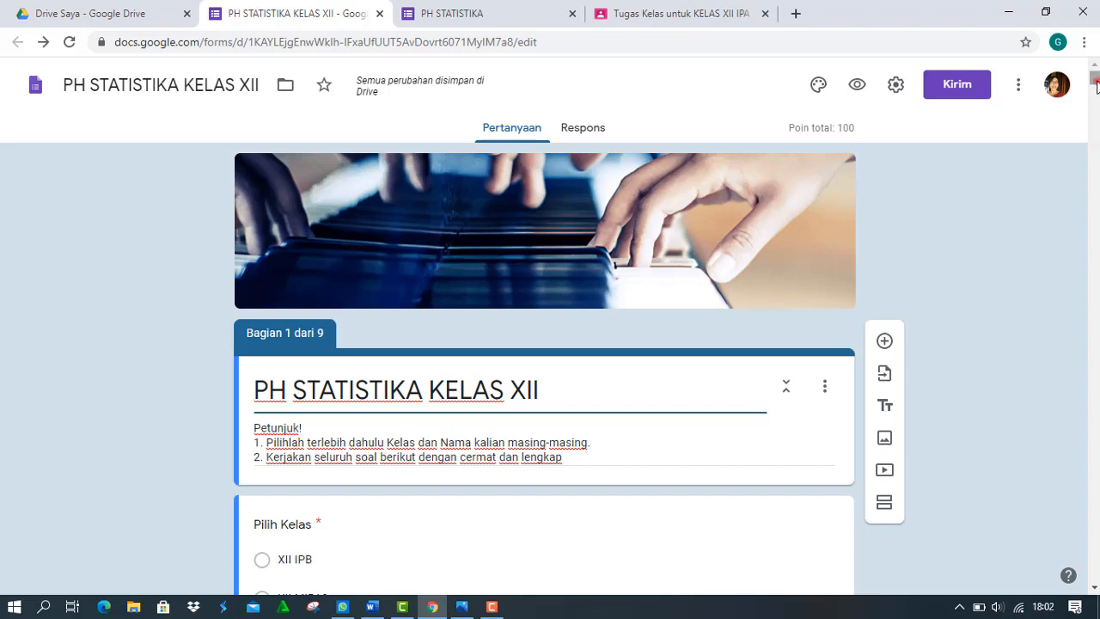
{"action": "mouse_move", "coordinate": [1096, 83]}
{"action": "left_mouse_down"}
{"action": "mouse_move", "coordinate": [1096, 124]}
{"action": "mouse_move", "coordinate": [1097, 73]}
{"action": "left_mouse_up"}
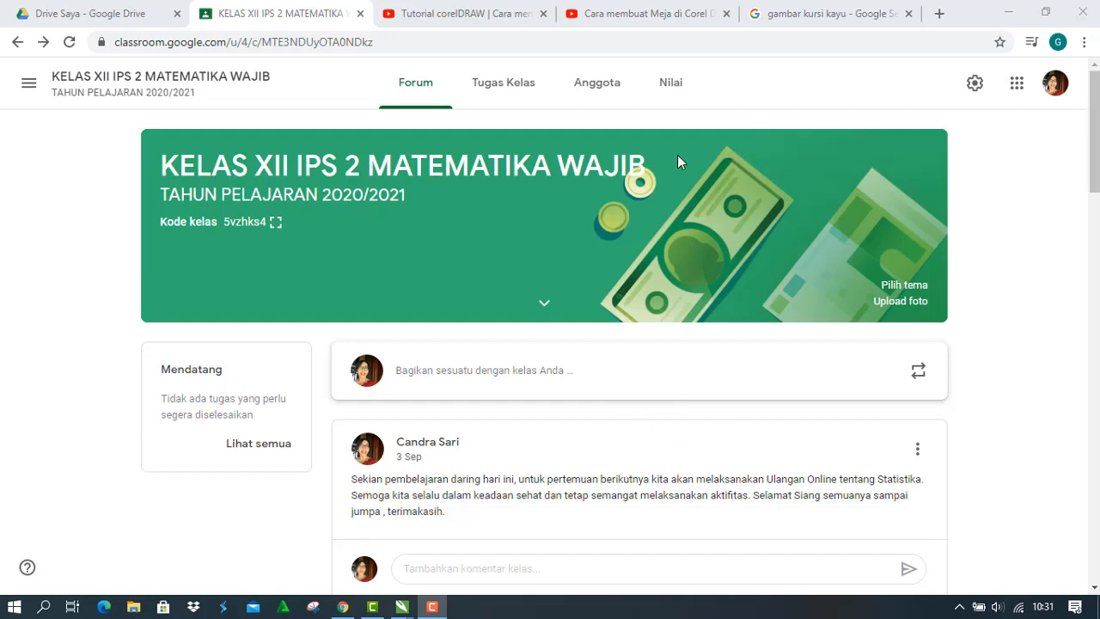
In Google Classroom, open the classwork of KELAS XII IPS 2 MATEMATIKA WAJIB and add the topic PENILAIAN HARIAN
{"action": "left_click_drag", "start_coordinate": [1093, 163], "coordinate": [1084, 306]}
{"action": "scroll", "coordinate": [1078, 214], "scroll_direction": "up", "scroll_amount": 8}
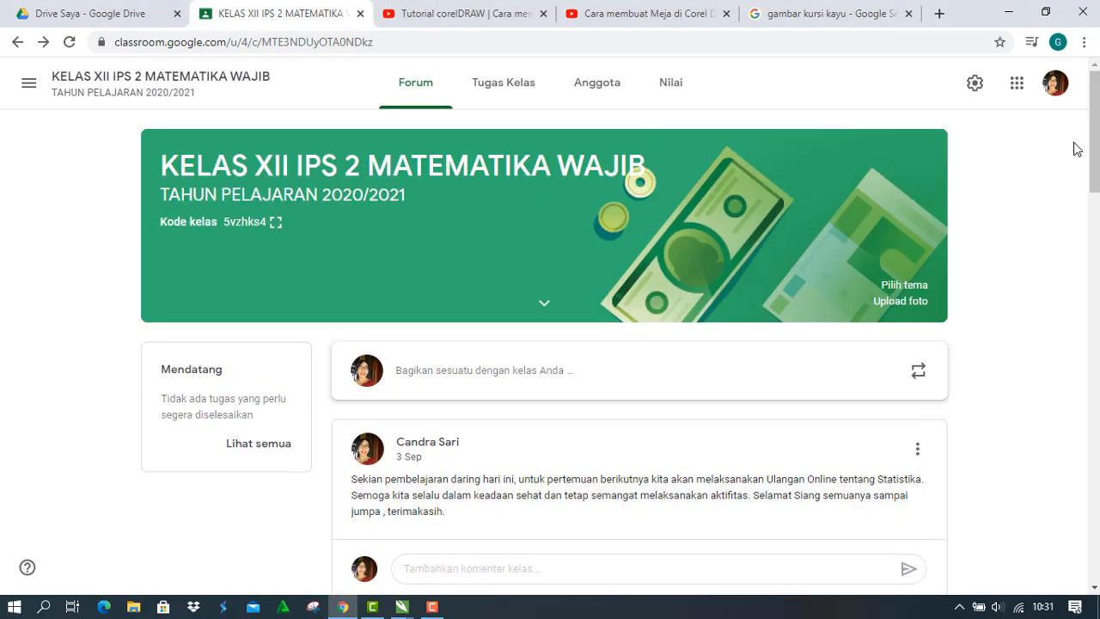
{"action": "left_click", "coordinate": [503, 86]}
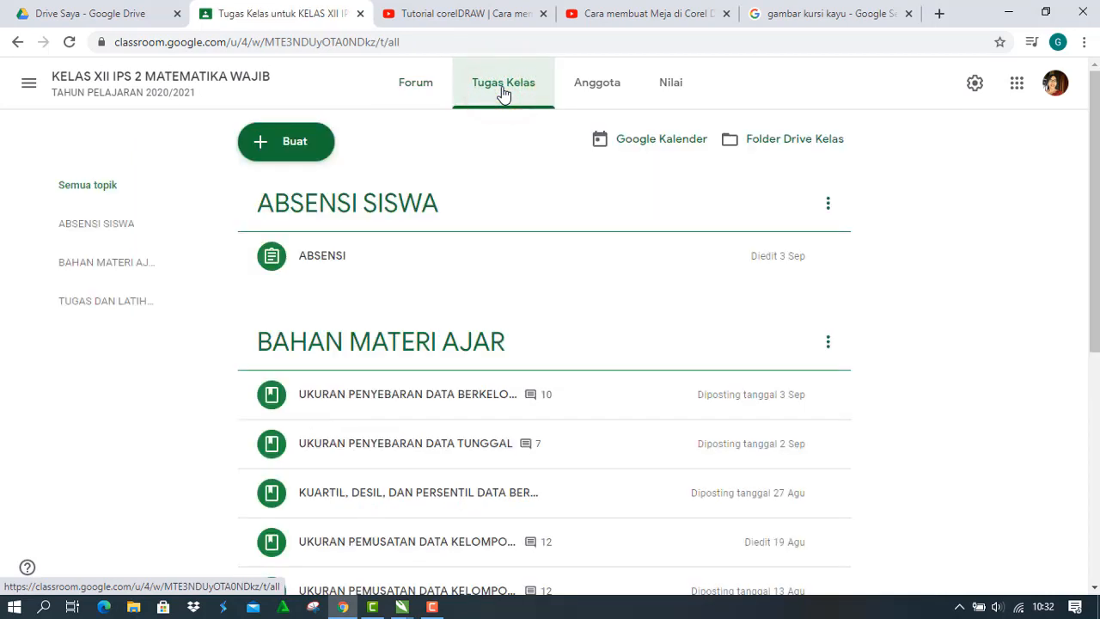
{"action": "left_click", "coordinate": [292, 143]}
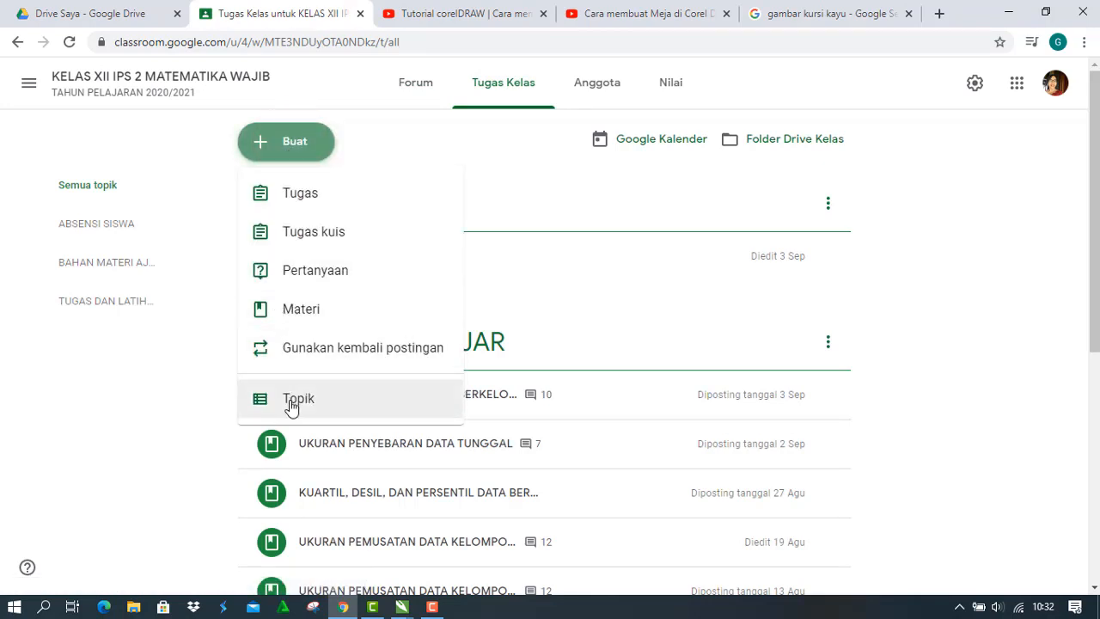
{"action": "left_click", "coordinate": [291, 403]}
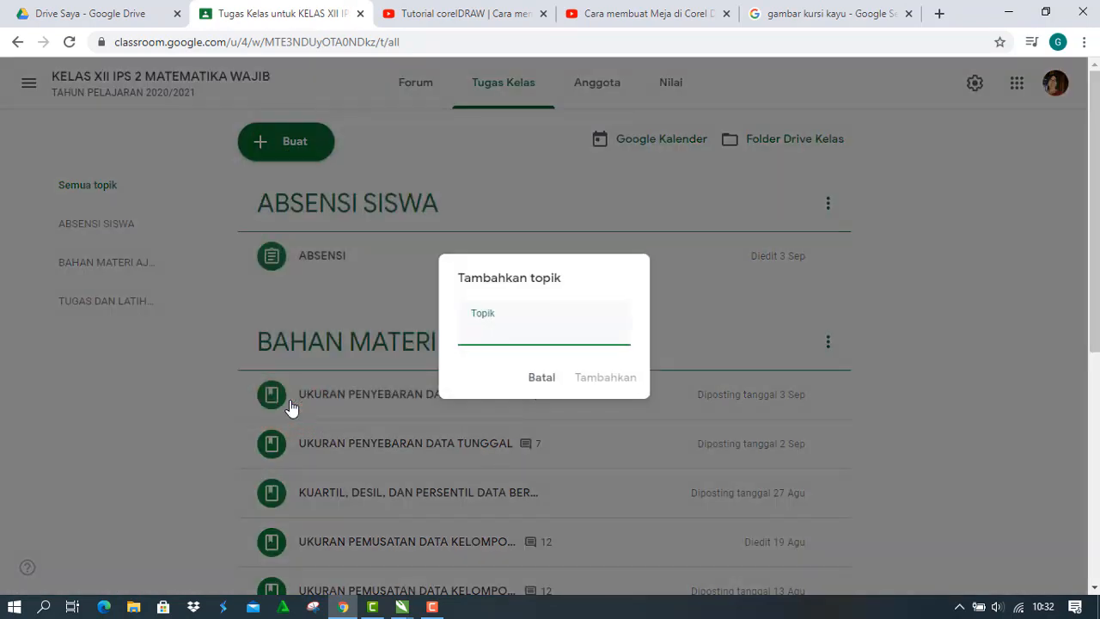
{"action": "type", "text": "PENILAIAN"}
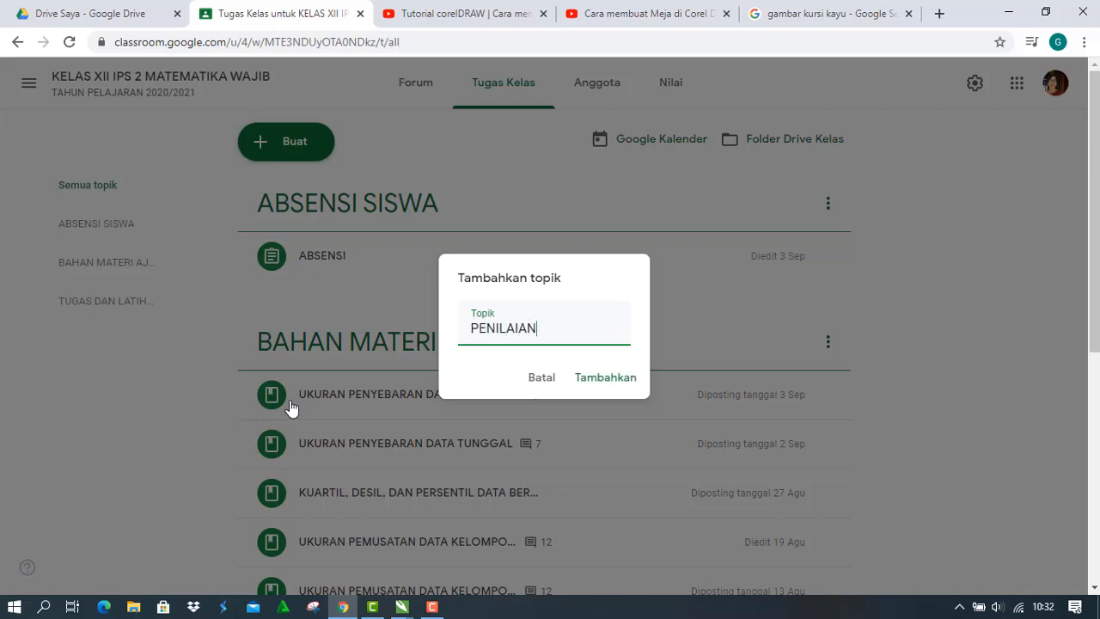
{"action": "type", "text": " HARIAN"}
{"action": "left_click", "coordinate": [606, 384]}
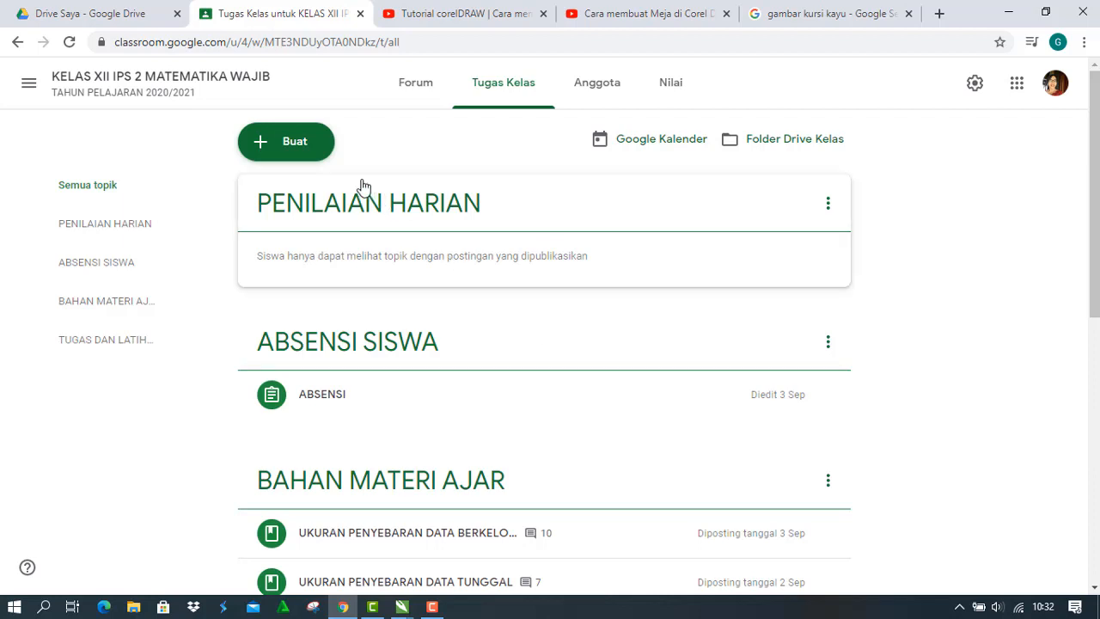
Create a quiz assignment for the class and title it PH STATISTIKA
{"action": "left_click", "coordinate": [295, 146]}
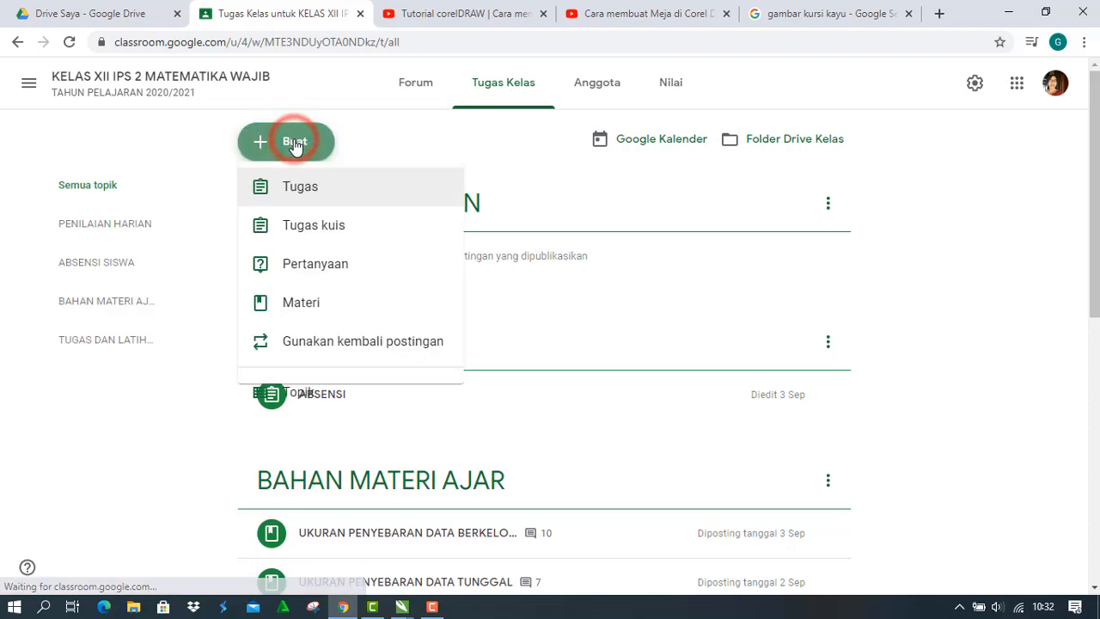
{"action": "left_click", "coordinate": [316, 239]}
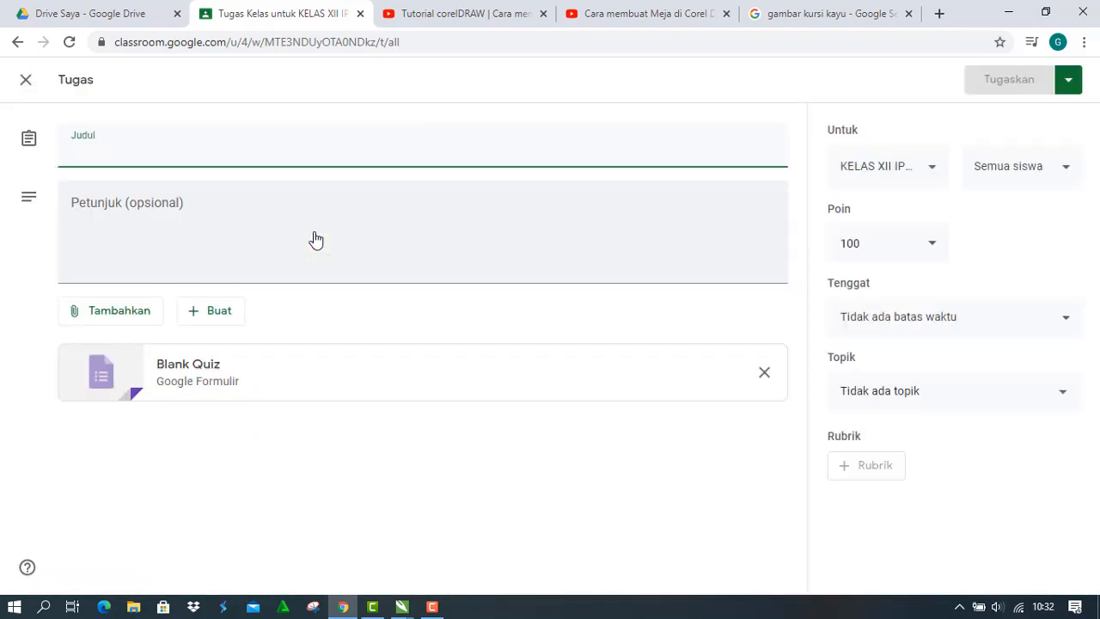
{"action": "type", "text": "PH STATISTIKA"}
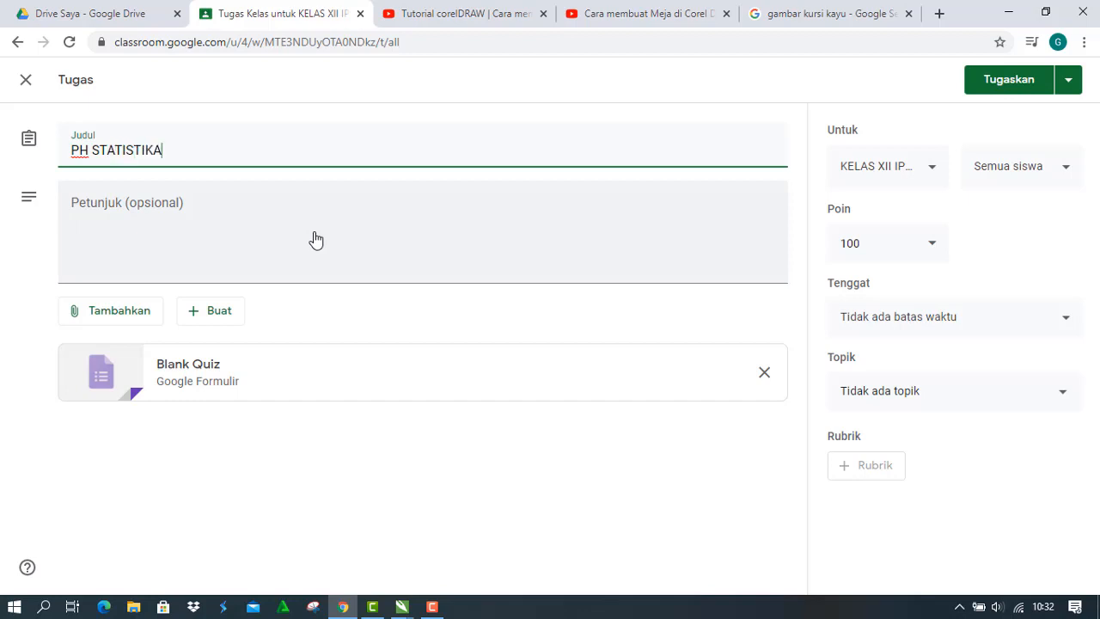
Enter the assignment instructions "Kerjakanlah soal-soal berikut ini dengan cermat dan benar!"
{"action": "left_click", "coordinate": [203, 203]}
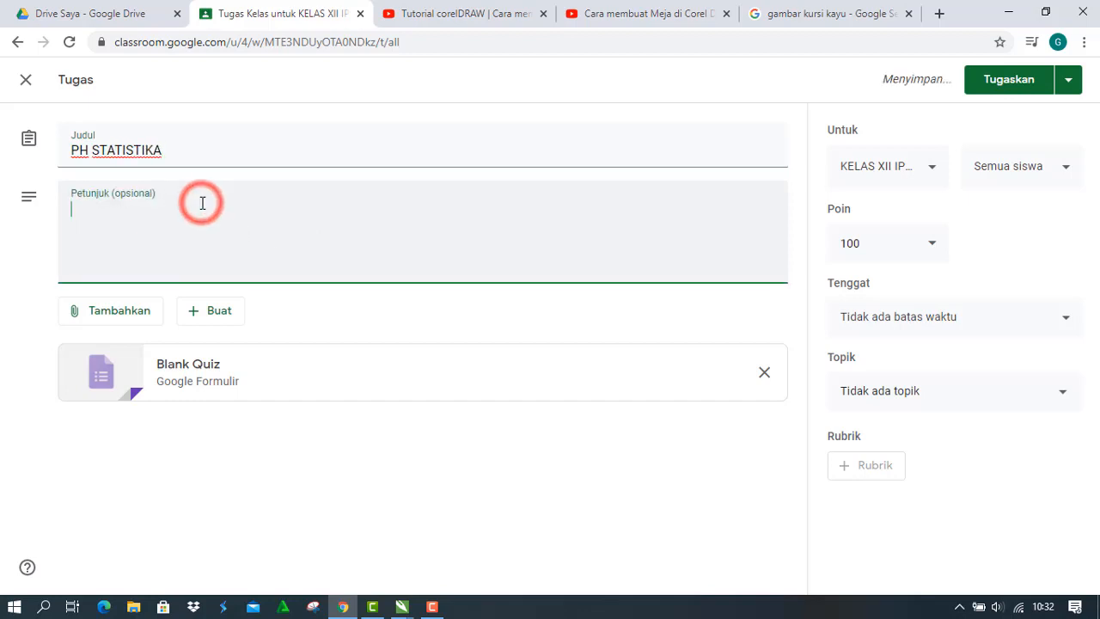
{"action": "type", "text": "Ke"}
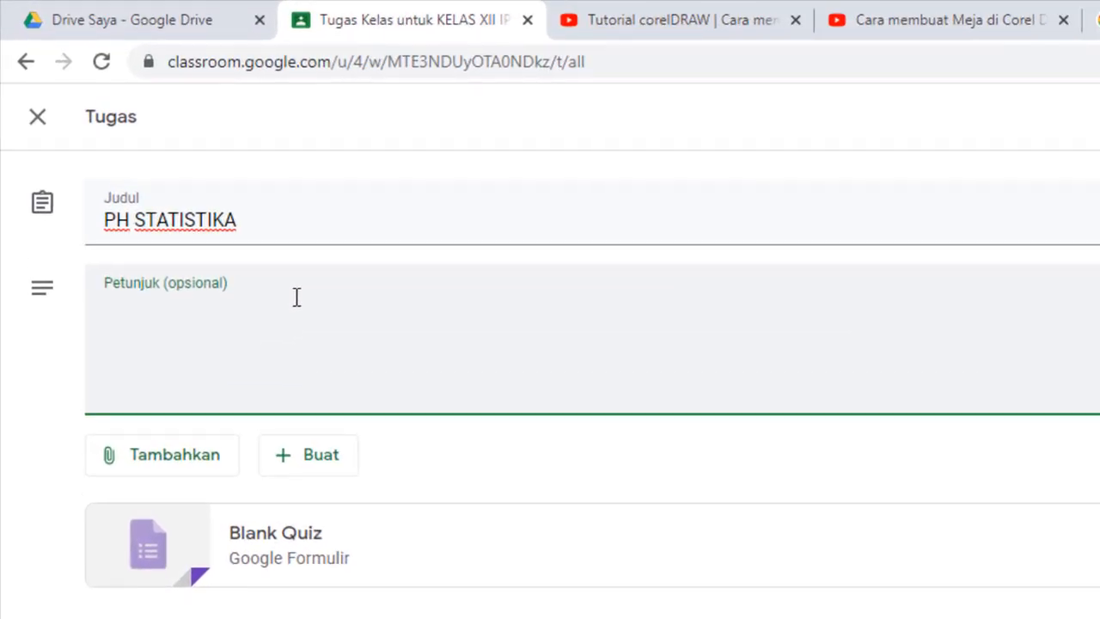
{"action": "type", "text": "rjaka"}
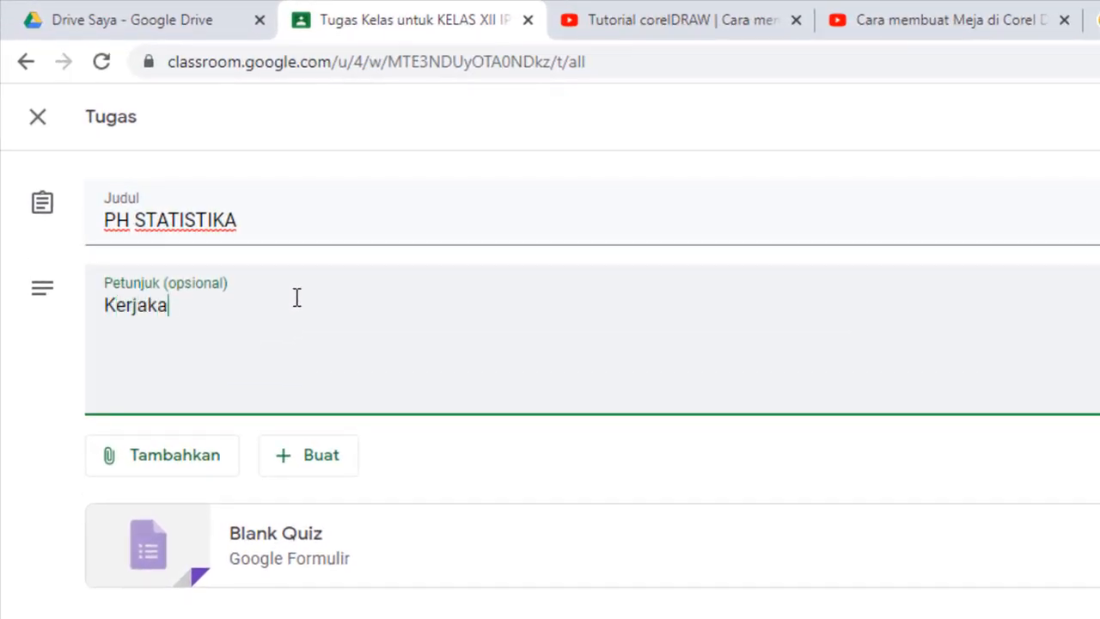
{"action": "type", "text": "nlah soal"}
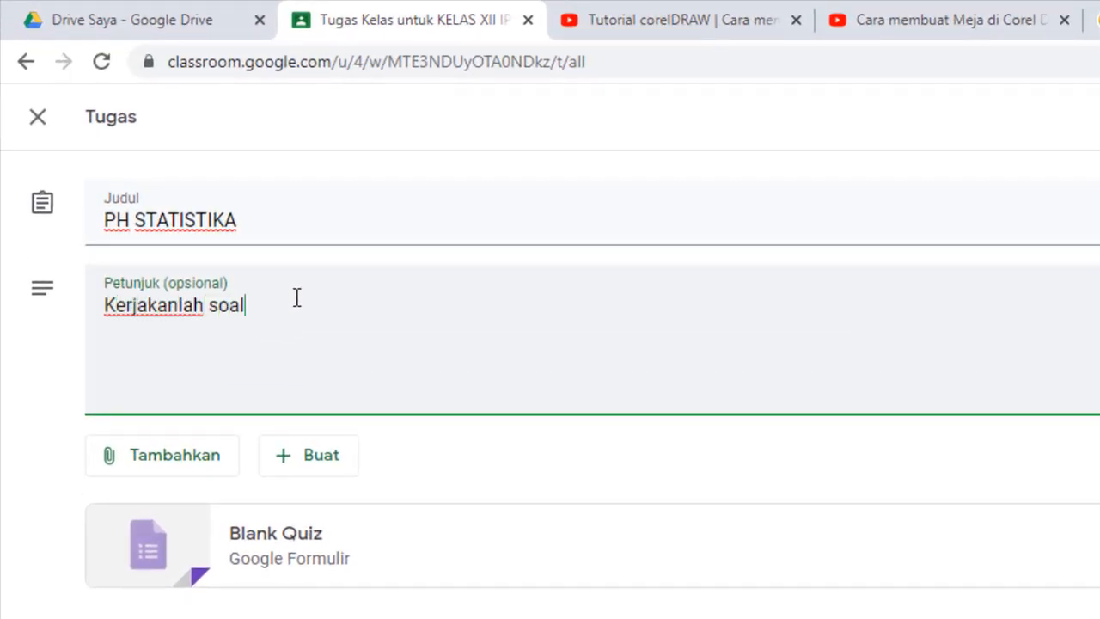
{"action": "type", "text": "-soal "}
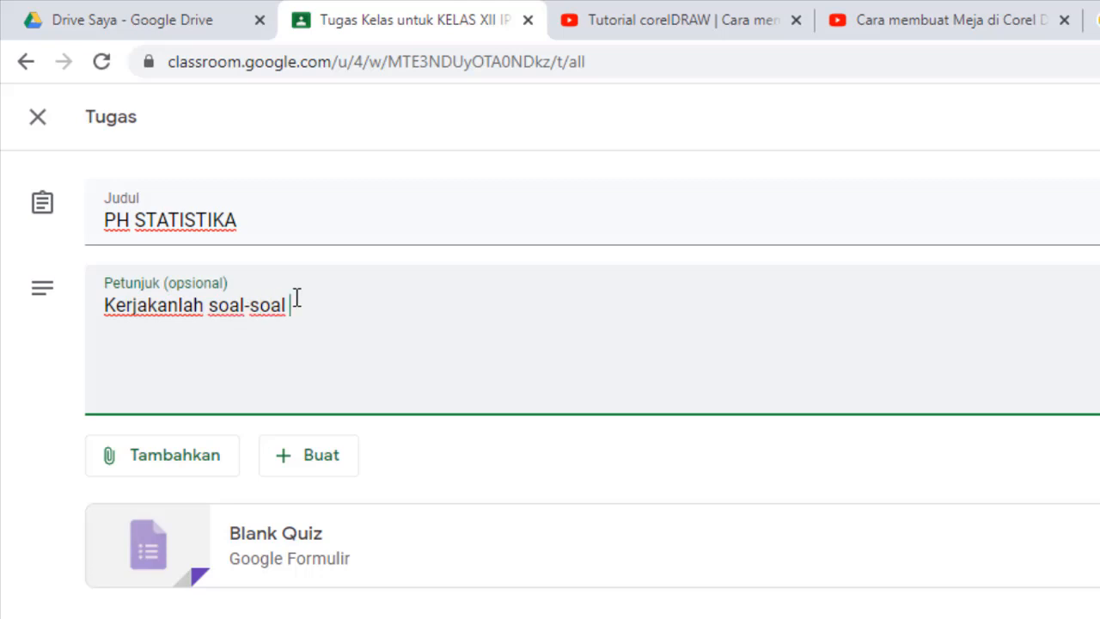
{"action": "type", "text": "berikut ini de"}
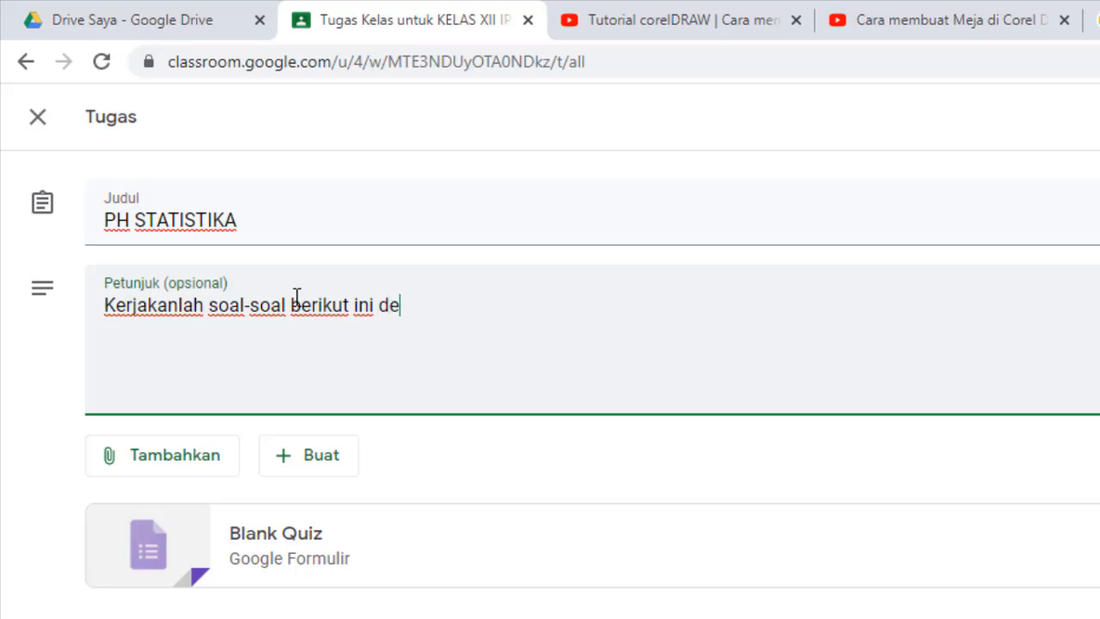
{"action": "type", "text": "ngan cerma"}
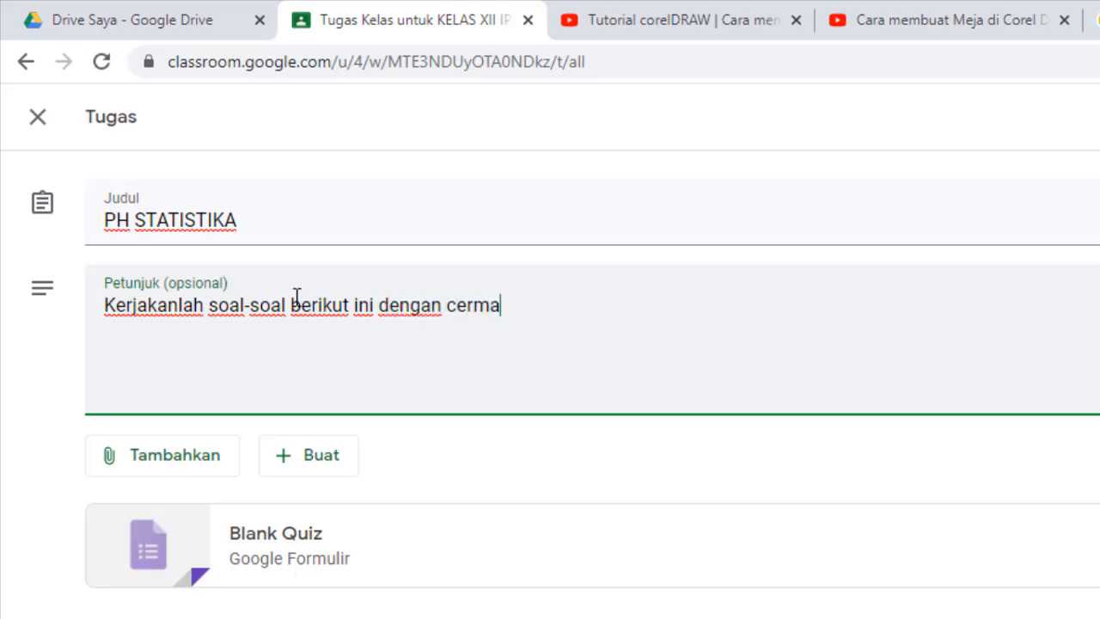
{"action": "type", "text": "t dan b"}
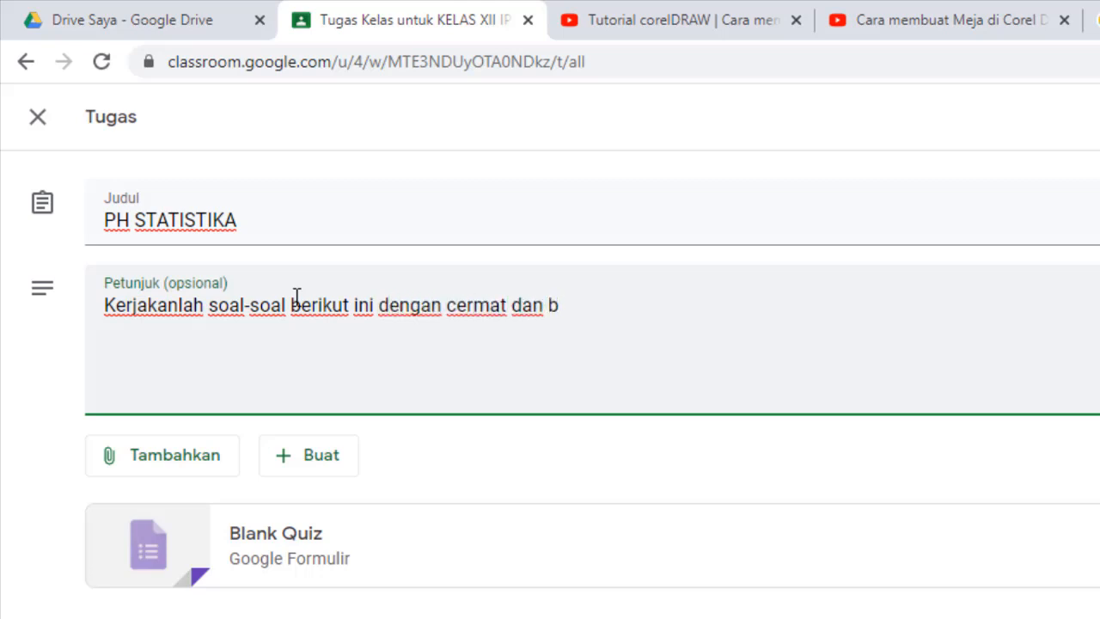
{"action": "type", "text": "enar!"}
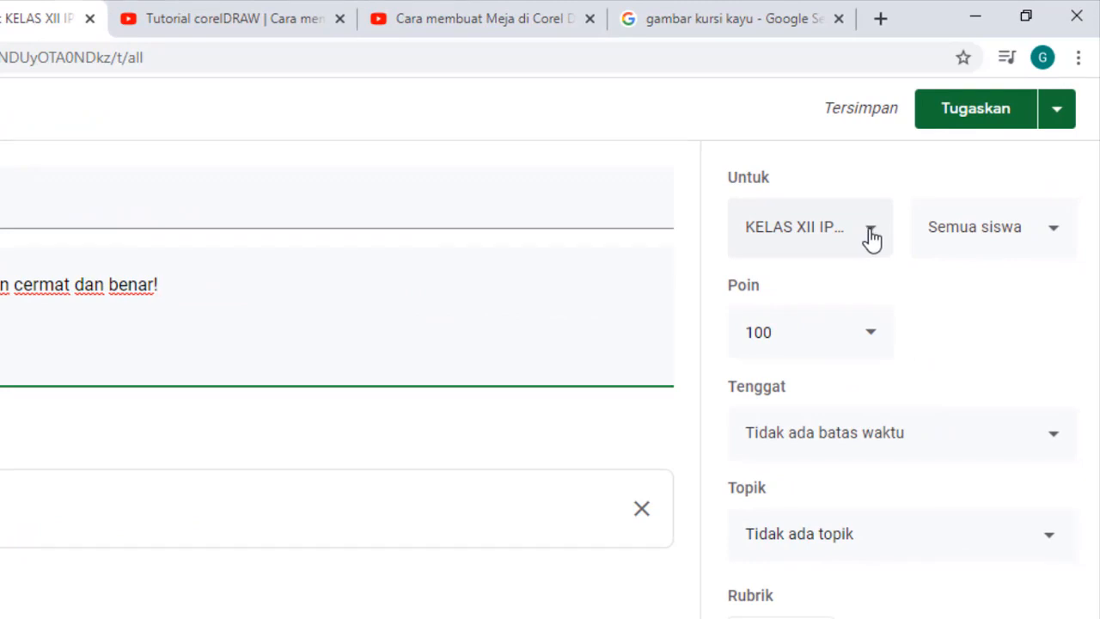
Check which classes the PH STATISTIKA quiz is assigned to
{"action": "left_click", "coordinate": [870, 234]}
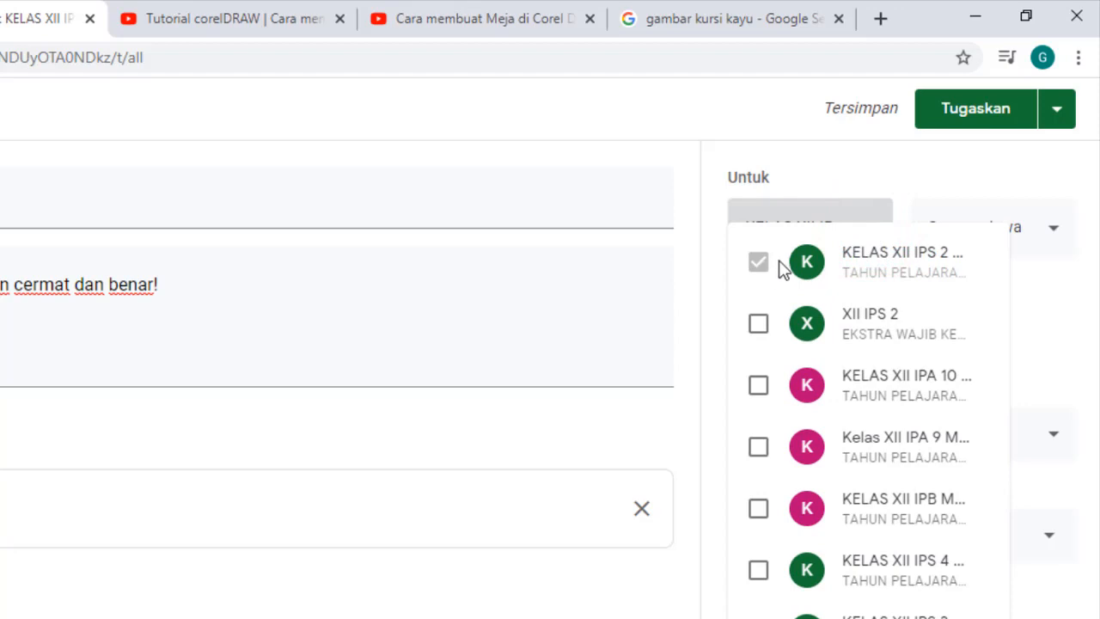
{"action": "left_click", "coordinate": [570, 304]}
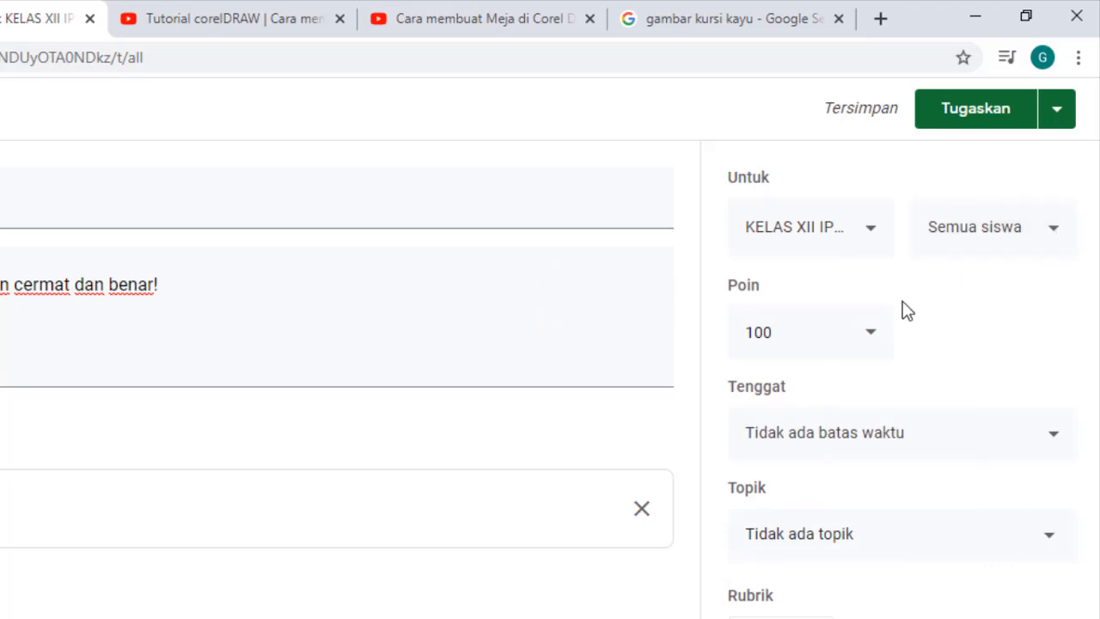
Set the assignment's due date to 9 Sep 2020 at 11.15 and file it under the topic PENILAIAN HARIAN
{"action": "left_click", "coordinate": [1056, 440]}
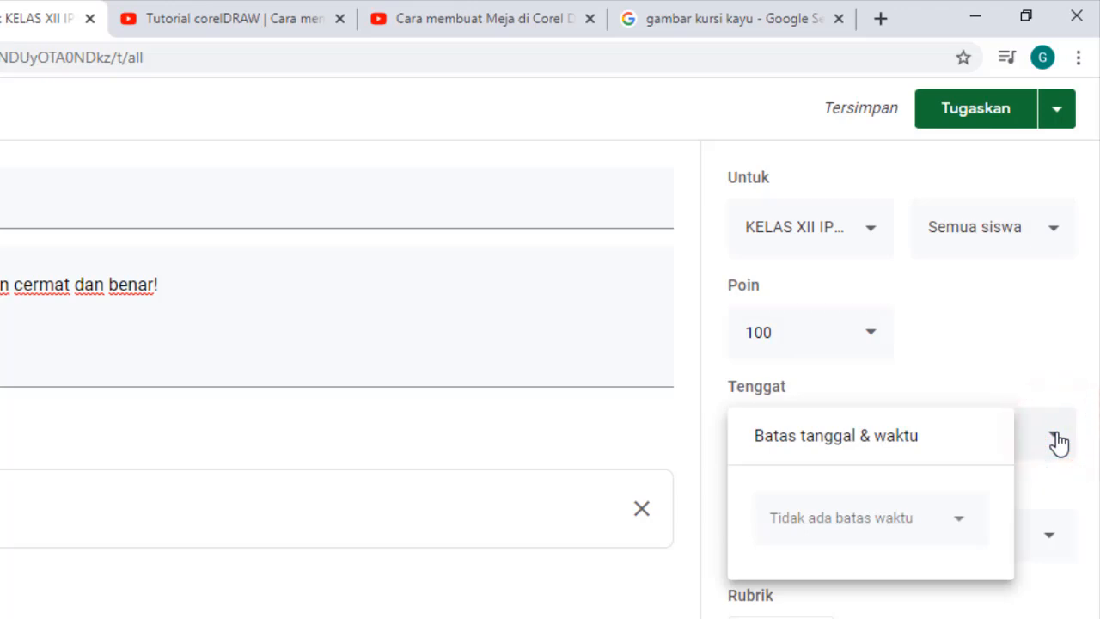
{"action": "left_click", "coordinate": [833, 522]}
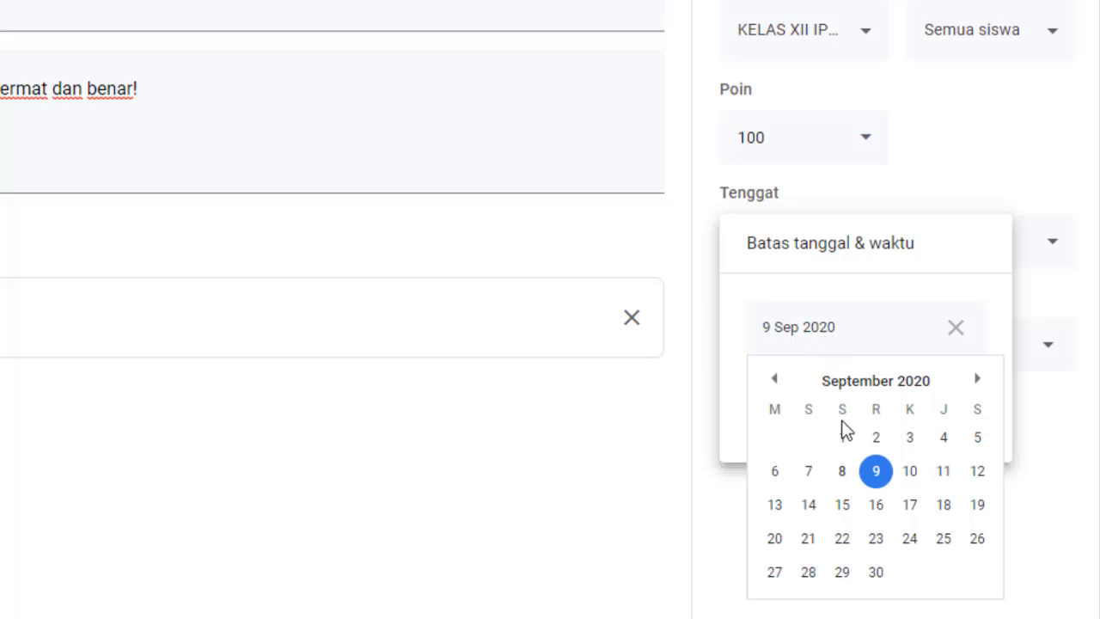
{"action": "left_click", "coordinate": [876, 474]}
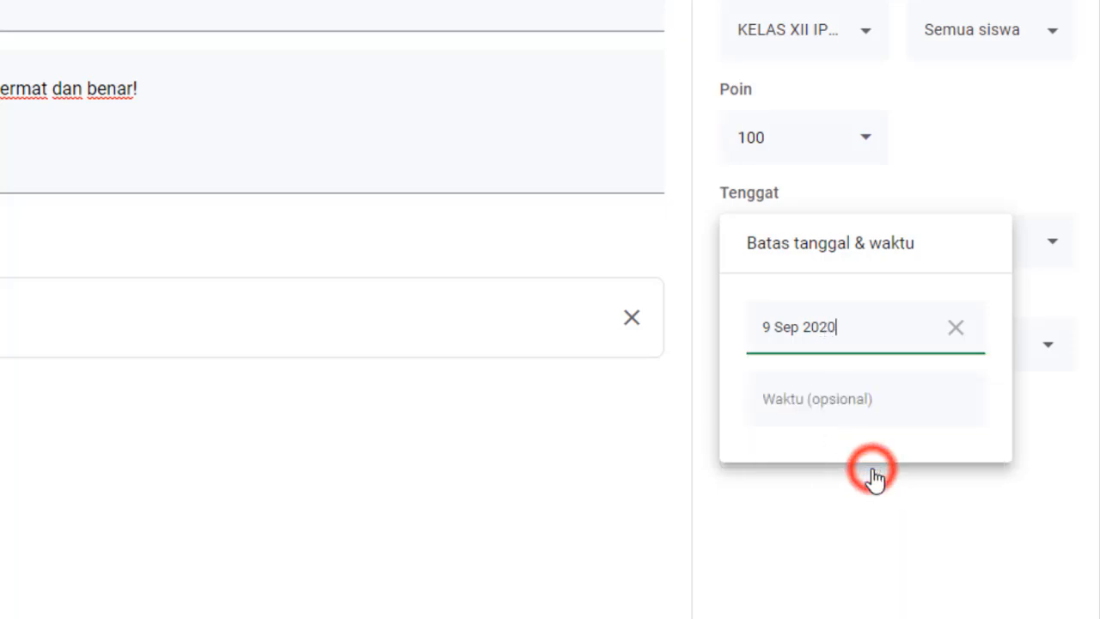
{"action": "left_click", "coordinate": [834, 405]}
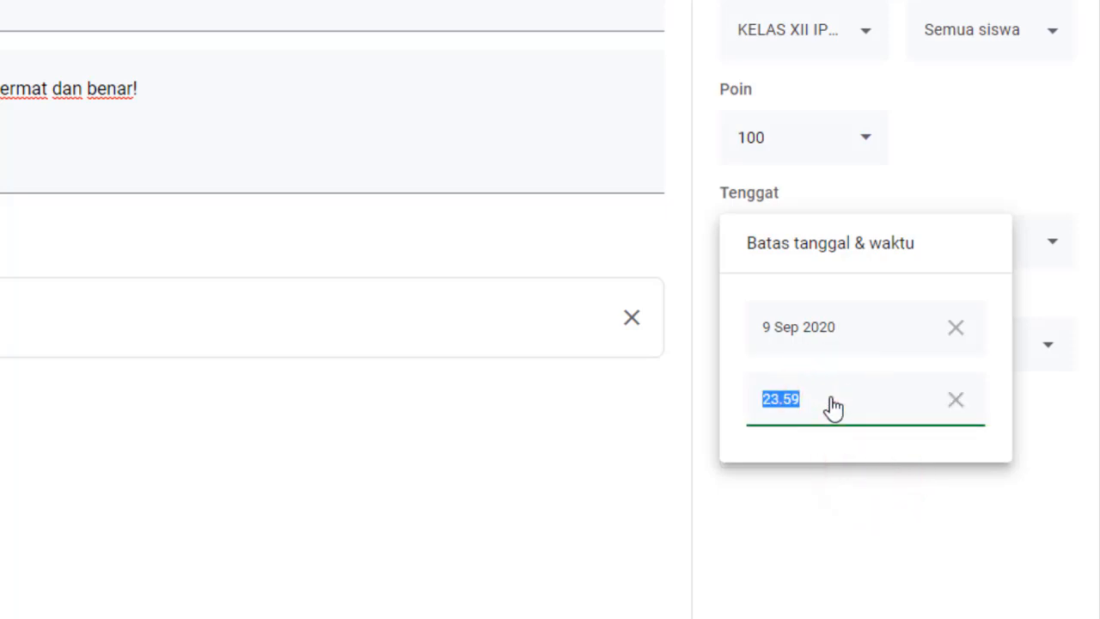
{"action": "type", "text": "11.1"}
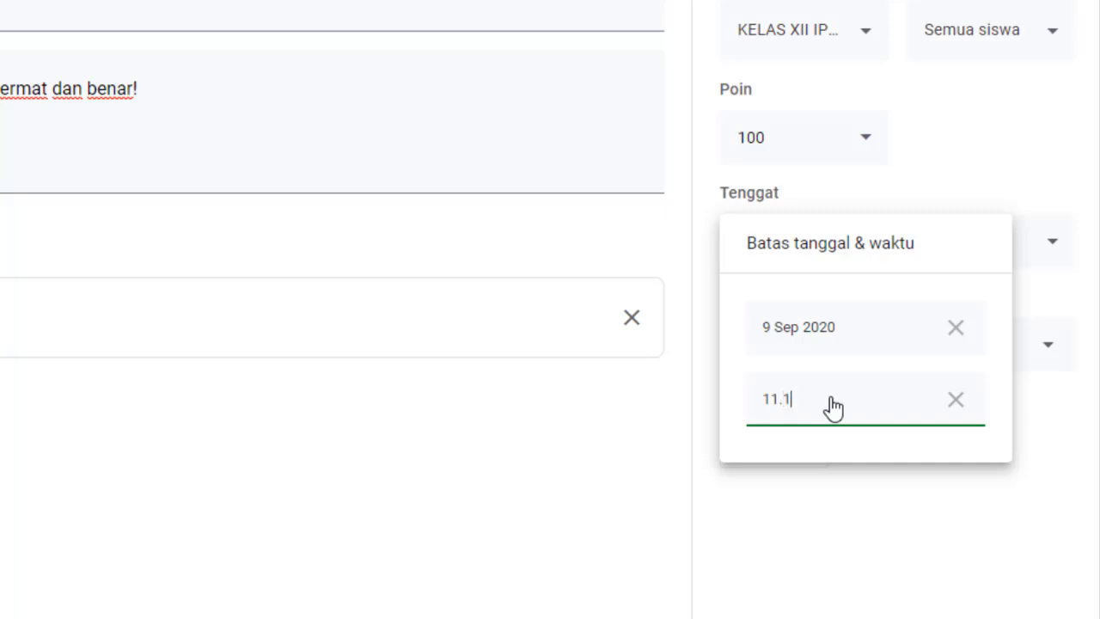
{"action": "type", "text": "5"}
{"action": "left_click", "coordinate": [675, 498]}
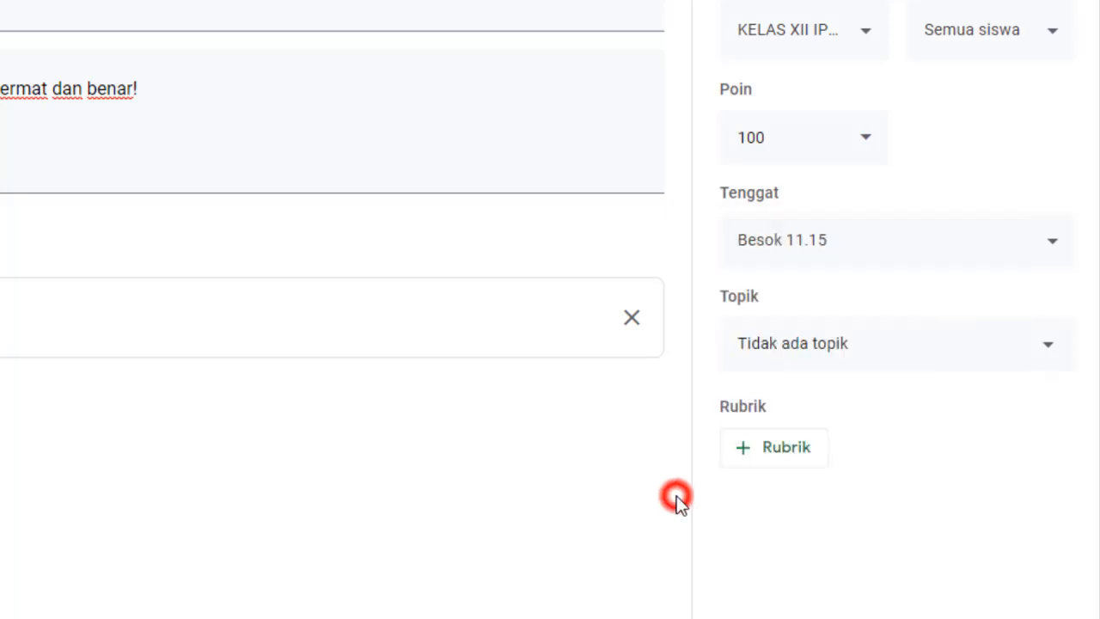
{"action": "left_click", "coordinate": [1049, 345]}
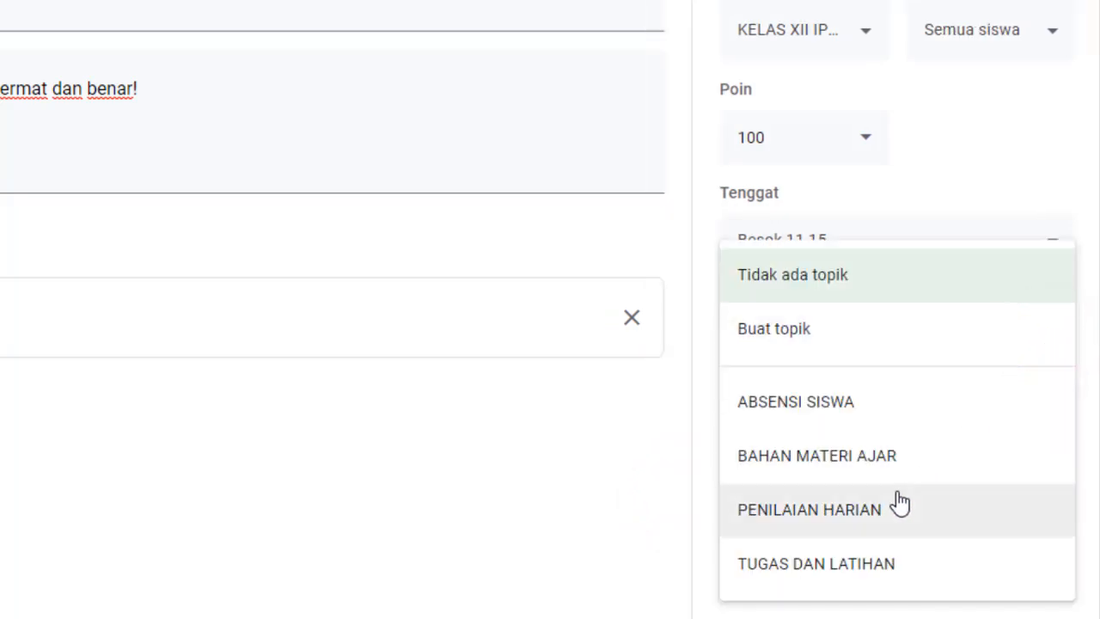
{"action": "left_click", "coordinate": [869, 514]}
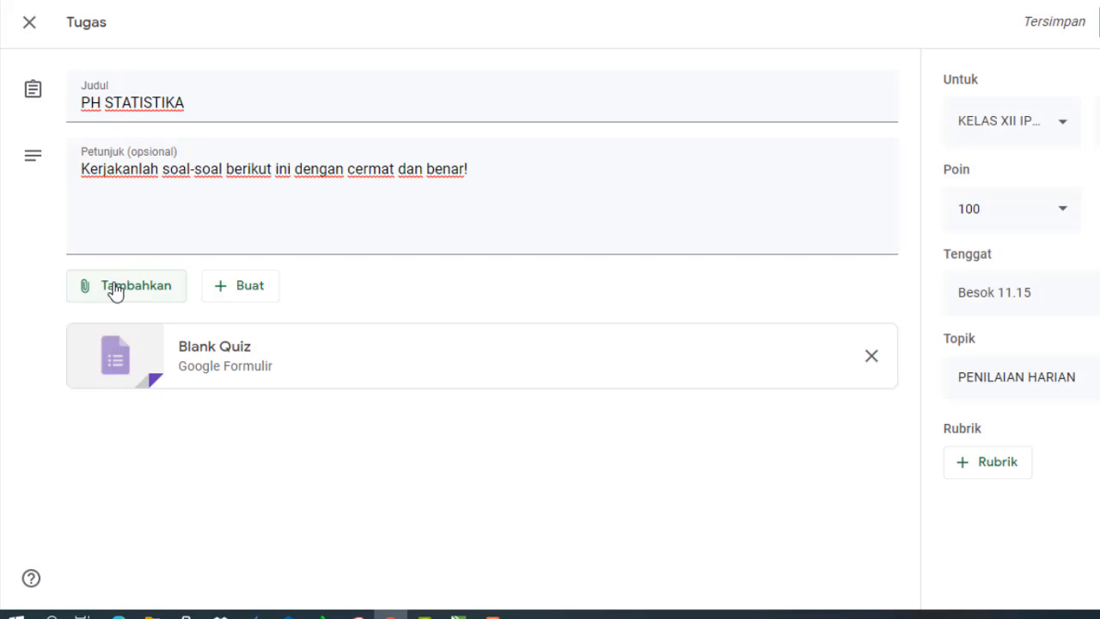
Attach the PH STATISTIKA KELAS XII form from Google Drive to the assignment and remove the Blank Quiz attachment
{"action": "left_click", "coordinate": [115, 289]}
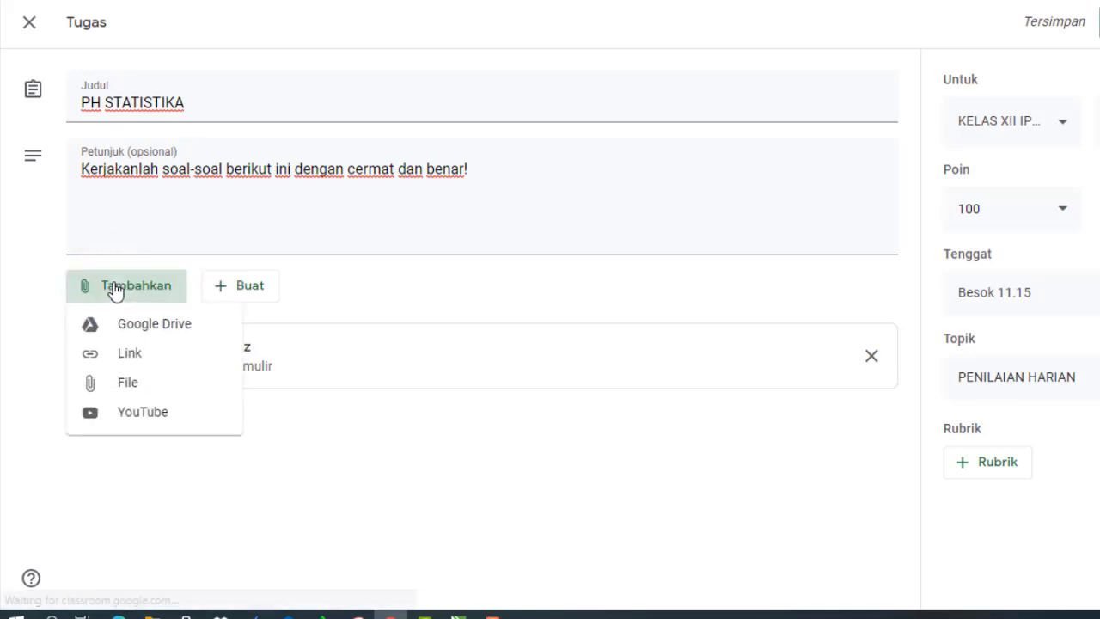
{"action": "left_click", "coordinate": [140, 329]}
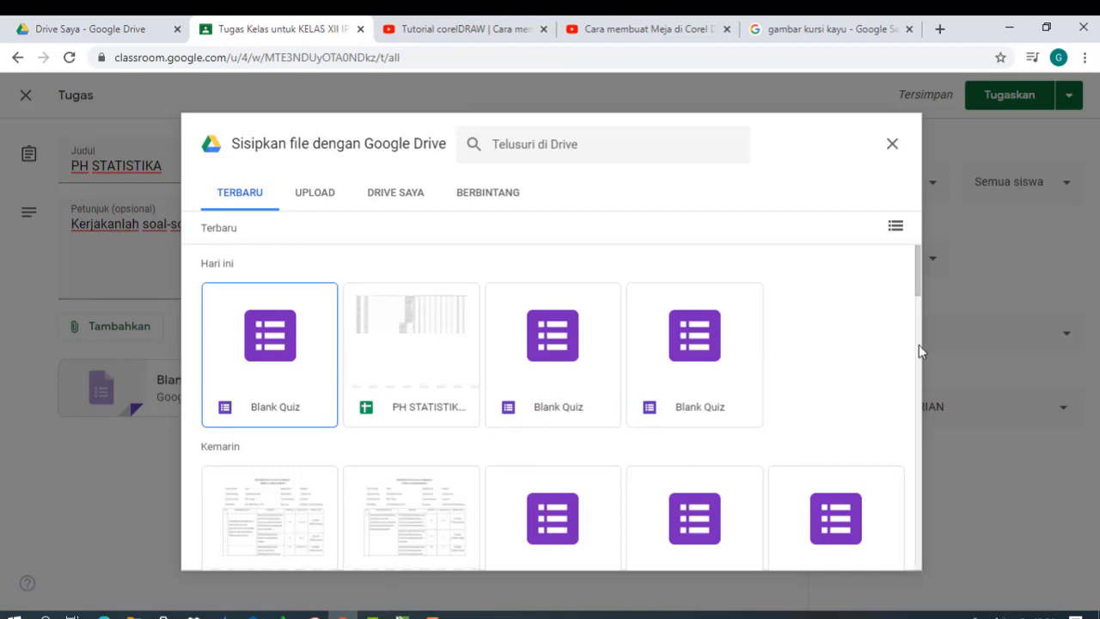
{"action": "left_click_drag", "start_coordinate": [918, 294], "coordinate": [919, 317]}
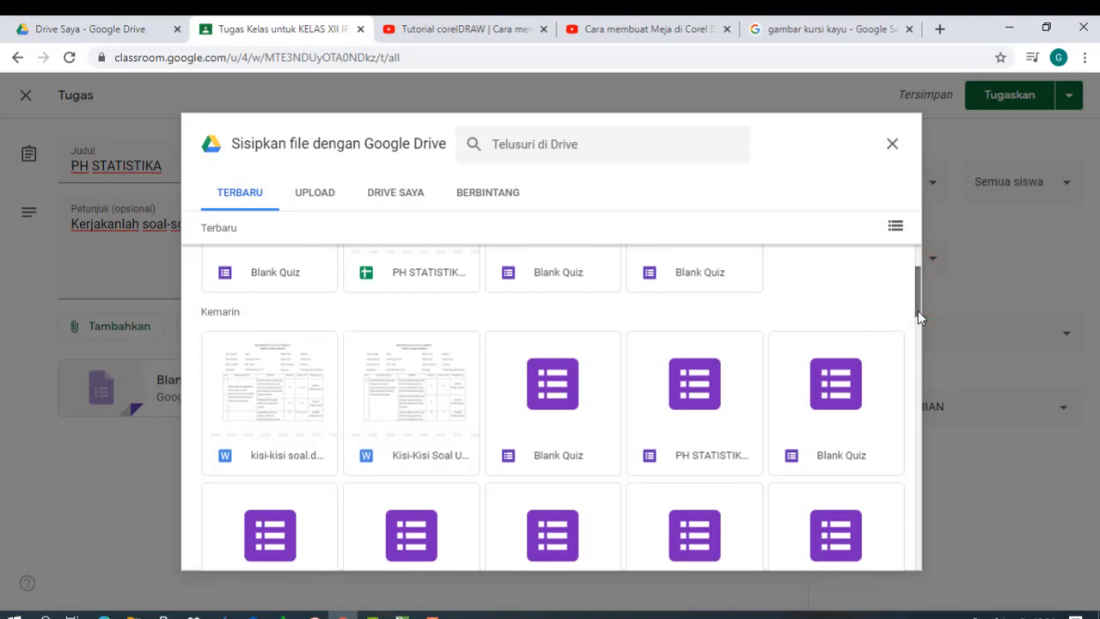
{"action": "double_click", "coordinate": [709, 414]}
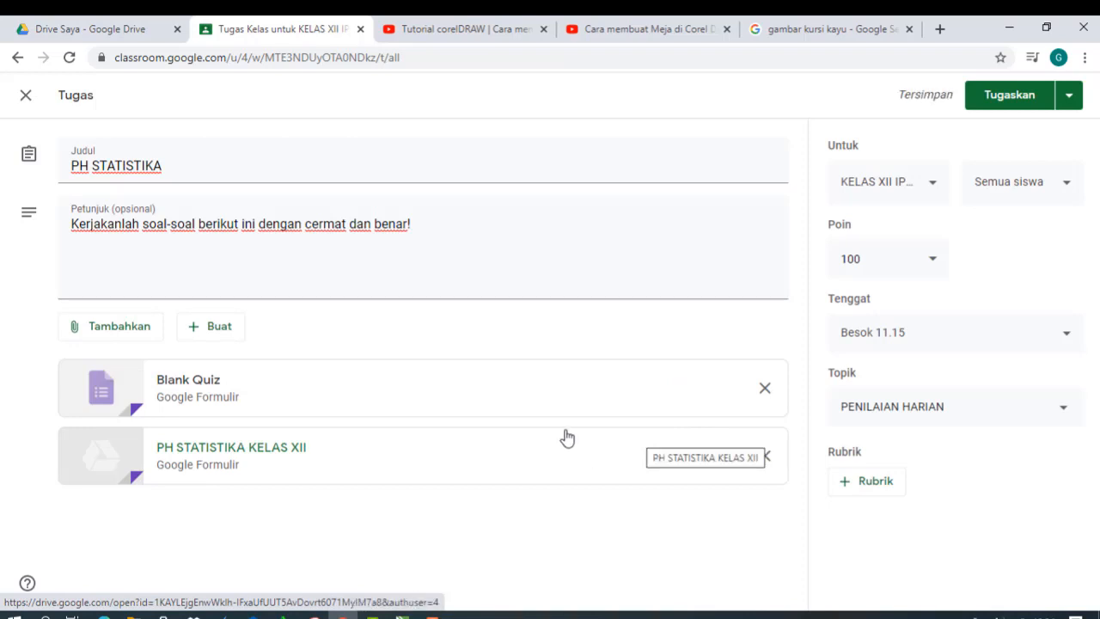
{"action": "left_click", "coordinate": [765, 390]}
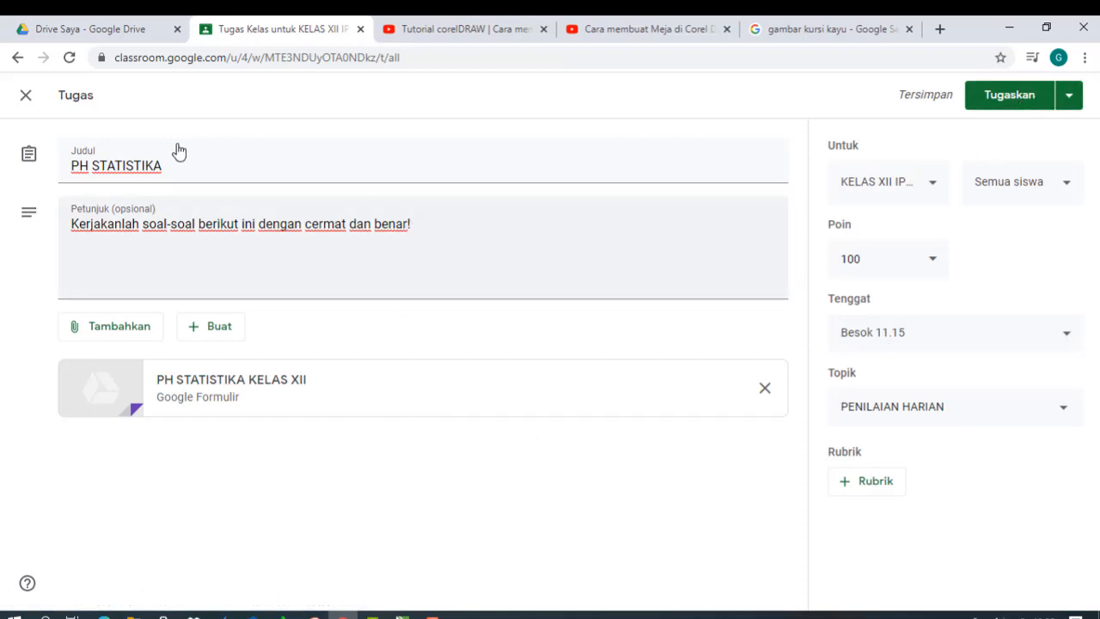
Return to the class's classwork list and move the PENILAIAN HARIAN topic down below TUGAS DAN LATIHAN
{"action": "left_click", "coordinate": [16, 58]}
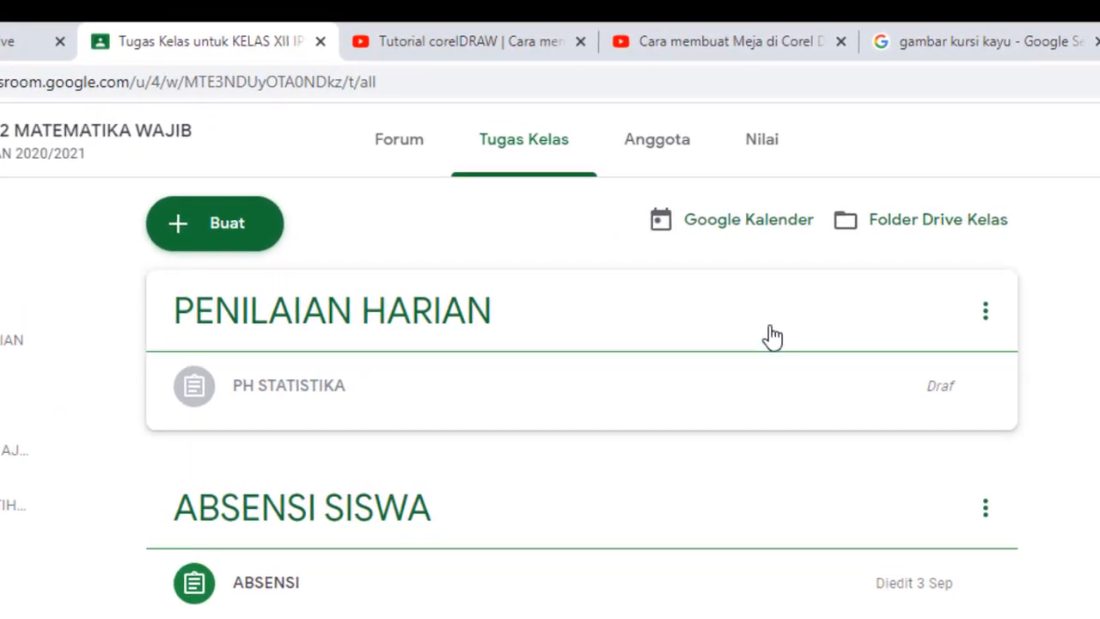
{"action": "left_click", "coordinate": [986, 312]}
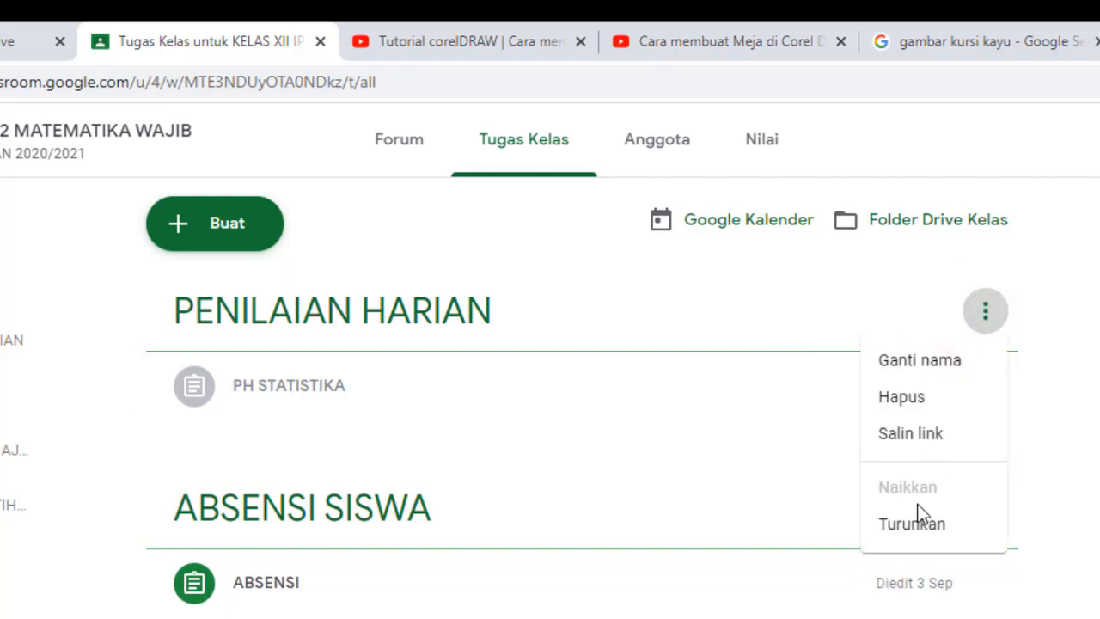
{"action": "left_click", "coordinate": [913, 526]}
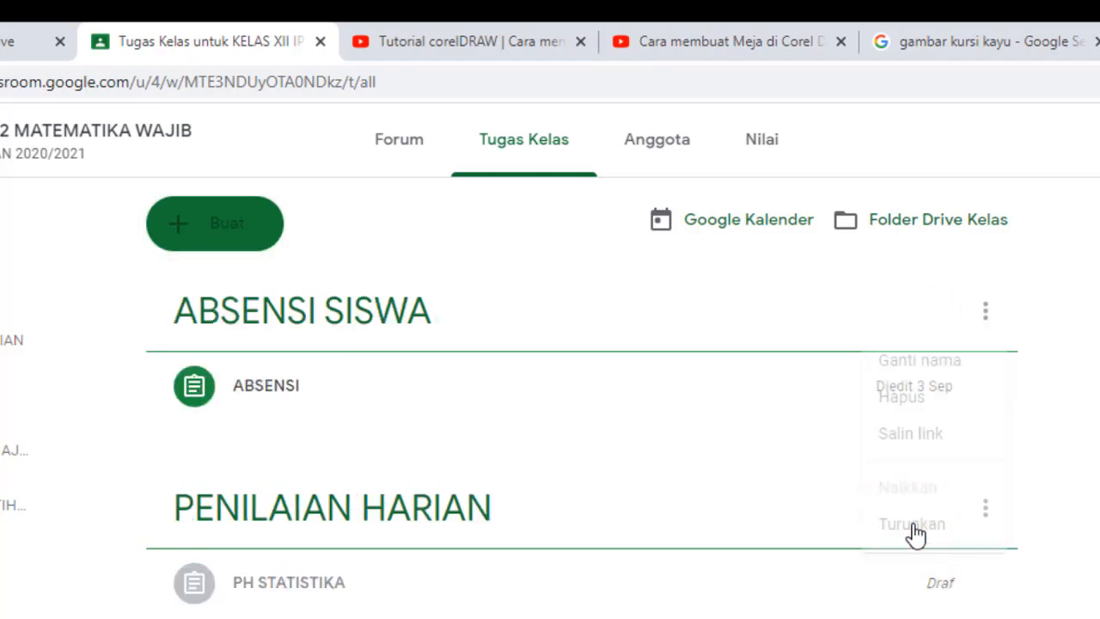
{"action": "left_click", "coordinate": [984, 510]}
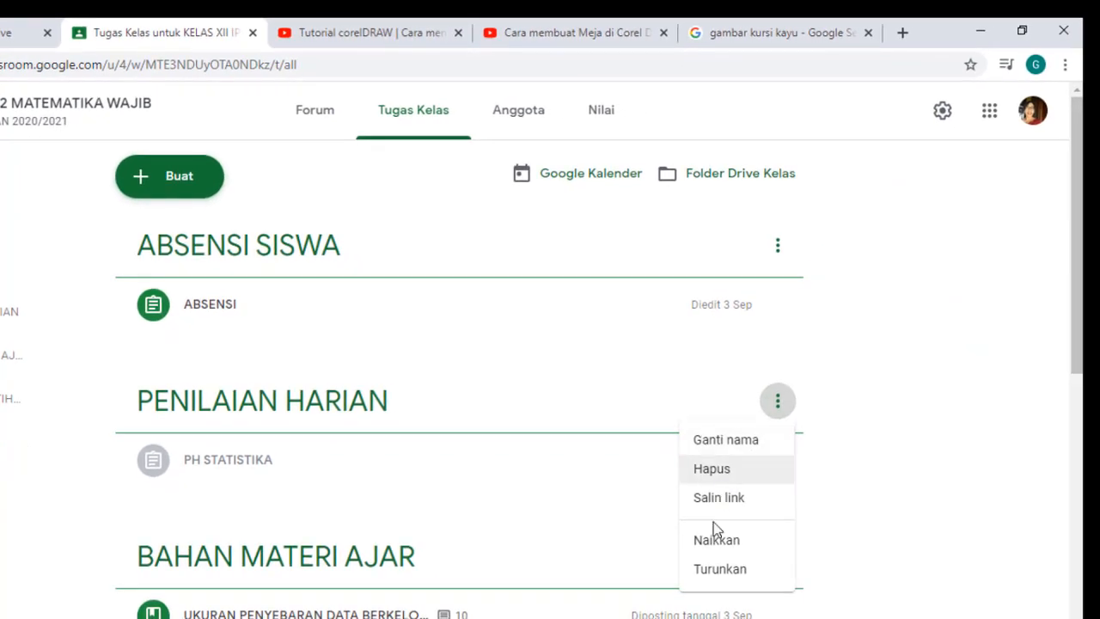
{"action": "left_click", "coordinate": [722, 580]}
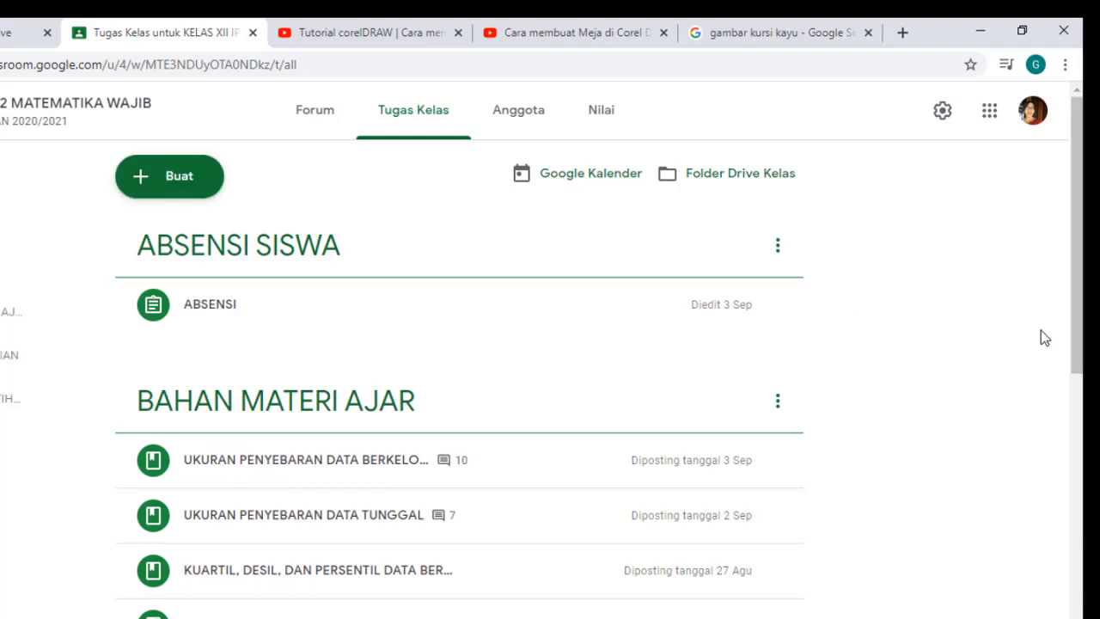
{"action": "left_click_drag", "start_coordinate": [1075, 348], "coordinate": [1074, 609]}
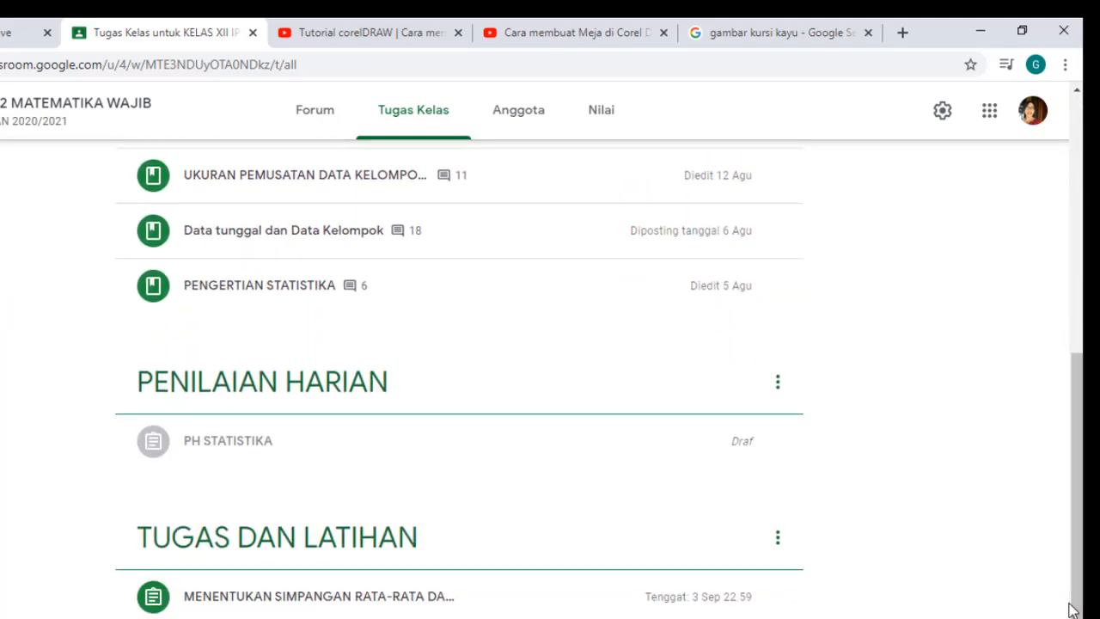
{"action": "left_click", "coordinate": [779, 391]}
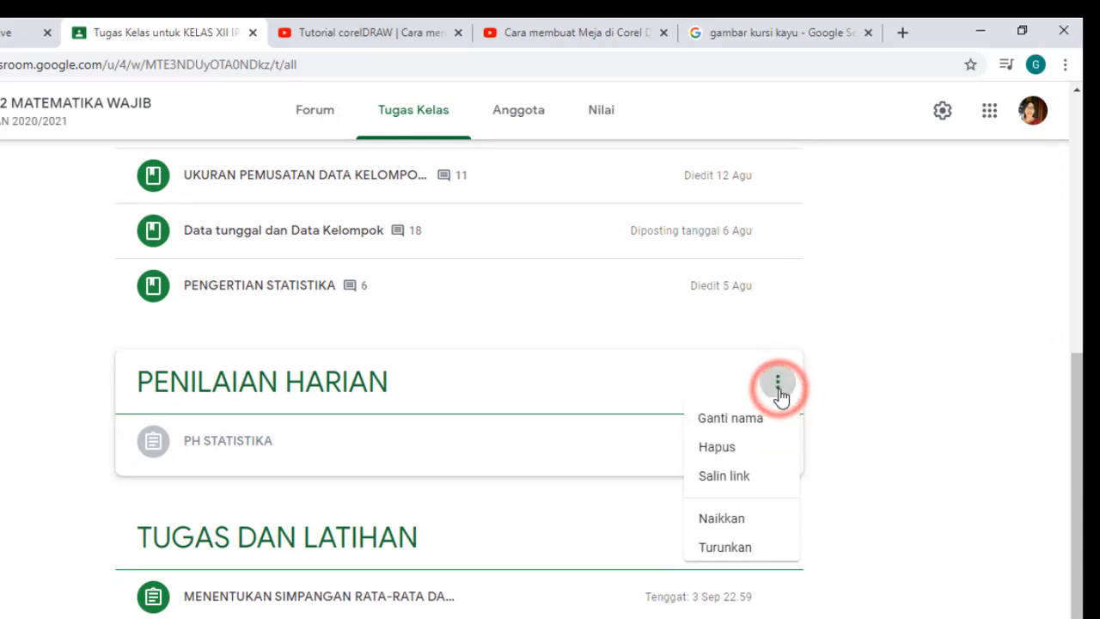
{"action": "left_click", "coordinate": [735, 553]}
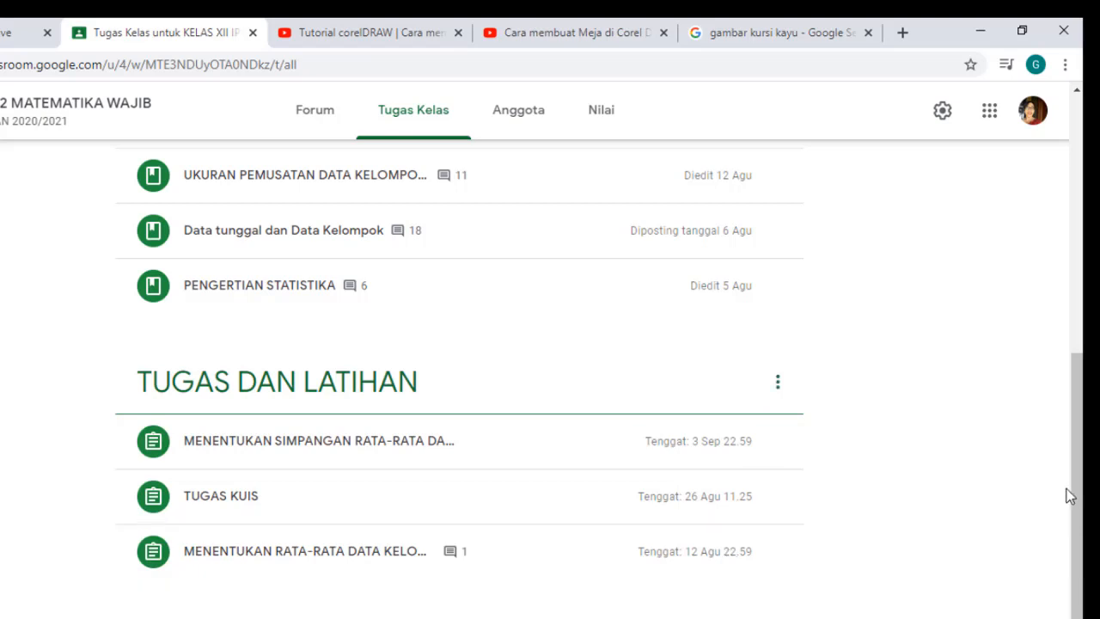
{"action": "left_click_drag", "start_coordinate": [1078, 468], "coordinate": [1080, 612]}
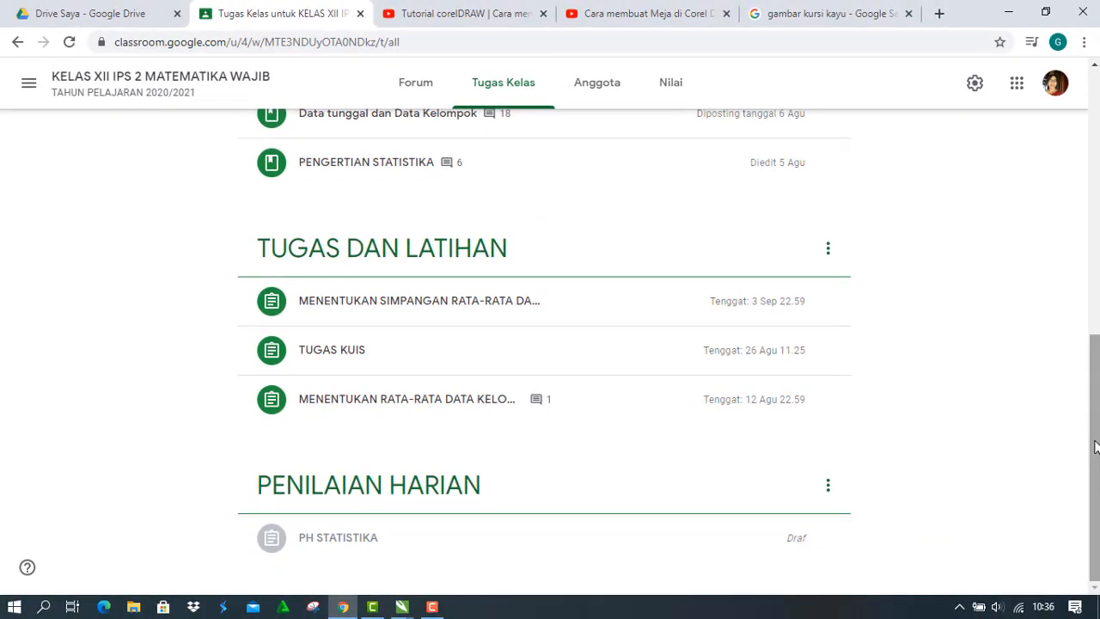
{"action": "left_click_drag", "start_coordinate": [1095, 445], "coordinate": [1098, 184]}
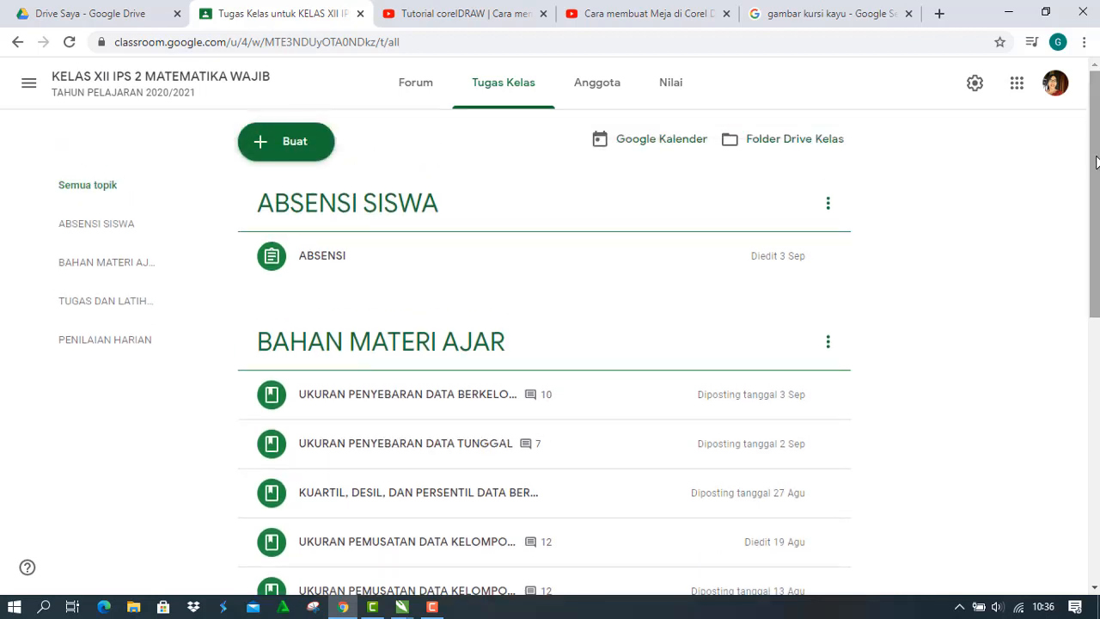
{"action": "left_click_drag", "start_coordinate": [1097, 162], "coordinate": [1098, 428]}
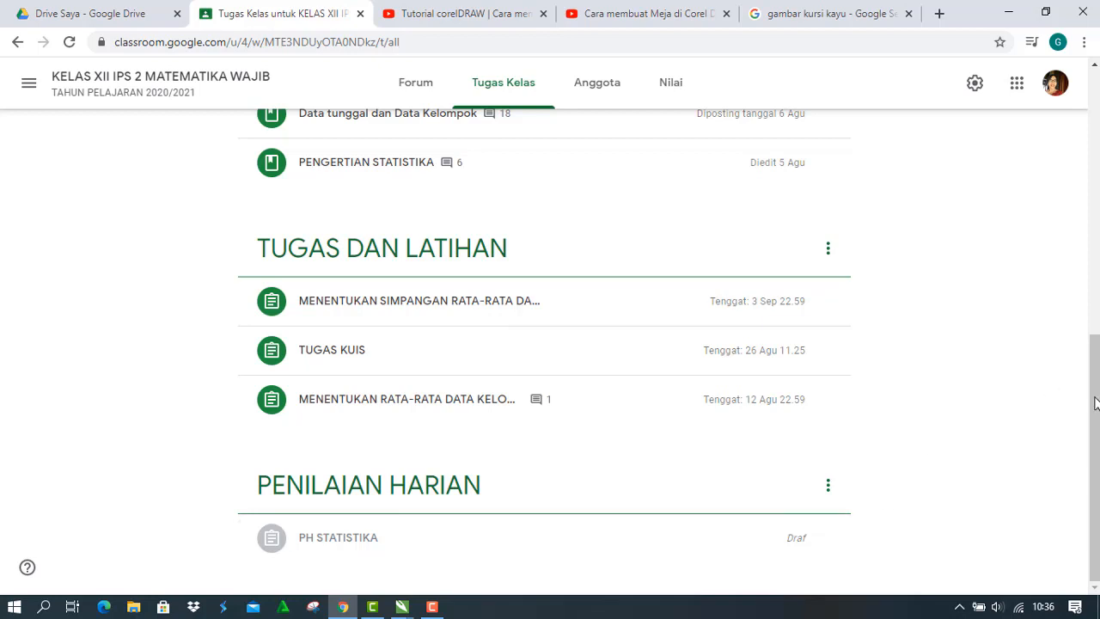
{"action": "left_click_drag", "start_coordinate": [1094, 399], "coordinate": [1097, 133]}
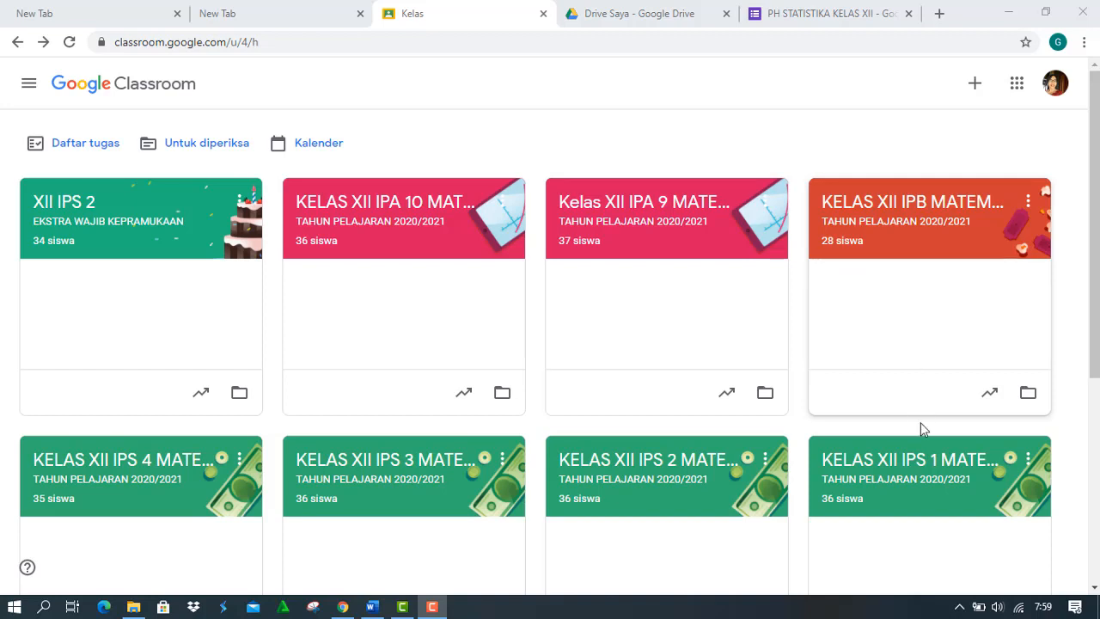
Open the class KELAS XII IPS 1 MATEMATIKA WAJIB, view its forum announcements, and go to its classwork
{"action": "left_click", "coordinate": [913, 468]}
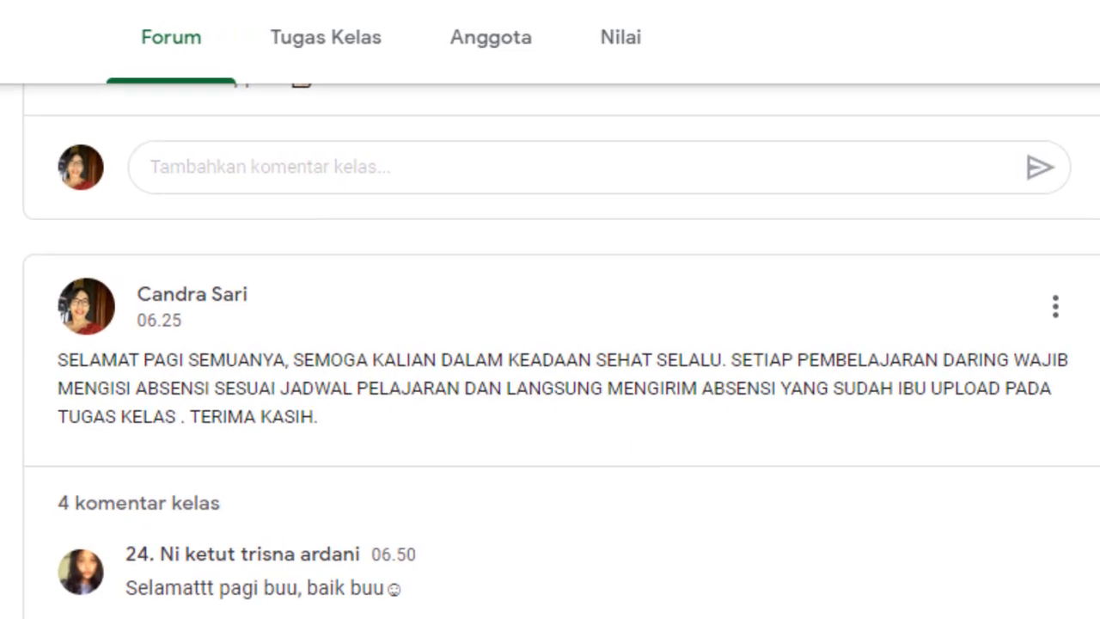
{"action": "scroll", "coordinate": [985, 210], "scroll_direction": "up", "scroll_amount": 5}
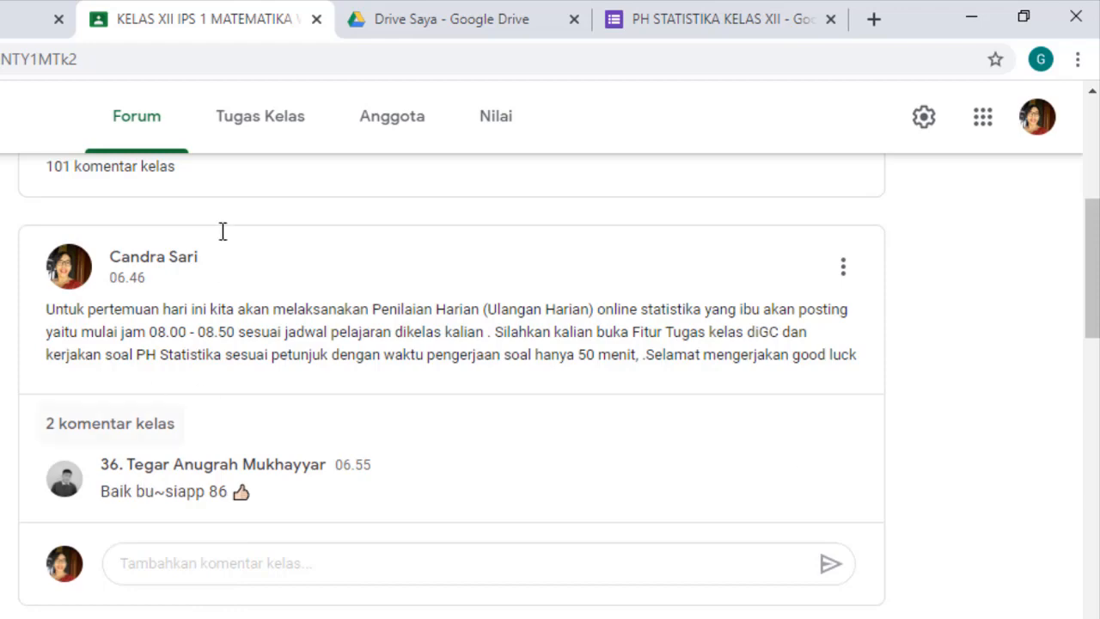
{"action": "left_click", "coordinate": [256, 126]}
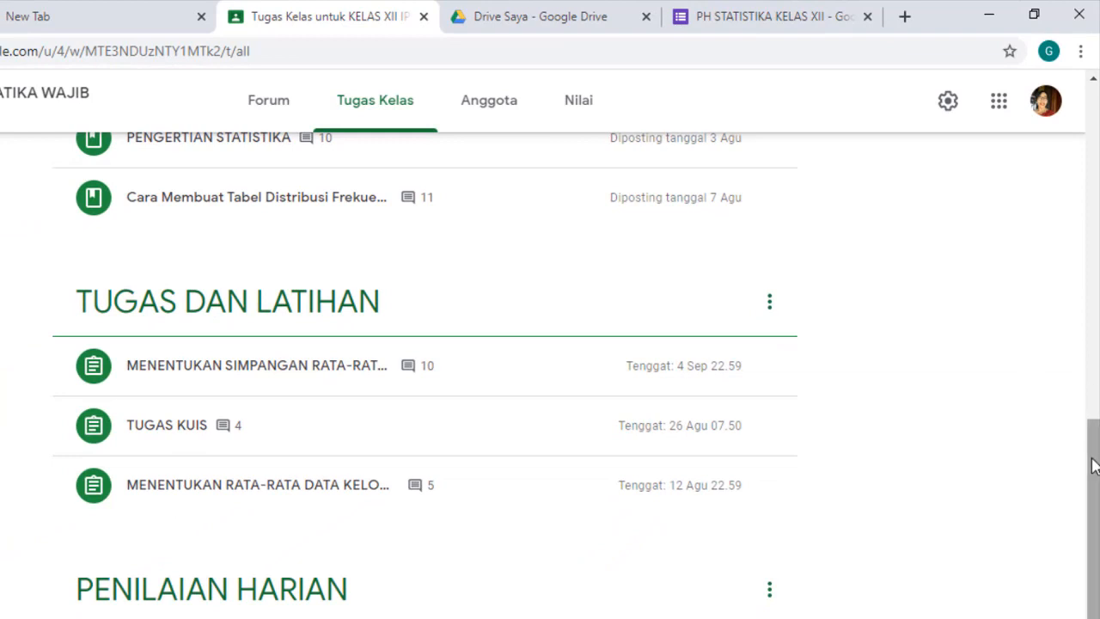
Open the PH STATISTIKA draft under the PENILAIAN HARIAN topic for editing
{"action": "scroll", "coordinate": [1093, 465], "scroll_direction": "up", "scroll_amount": 7}
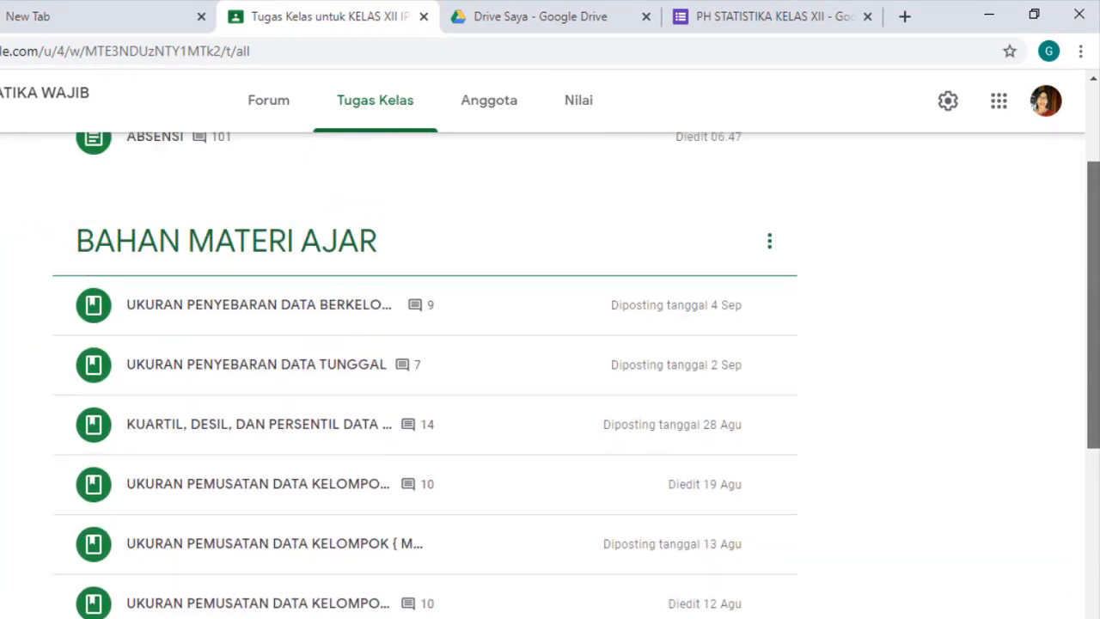
{"action": "scroll", "coordinate": [1094, 258], "scroll_direction": "up", "scroll_amount": 2}
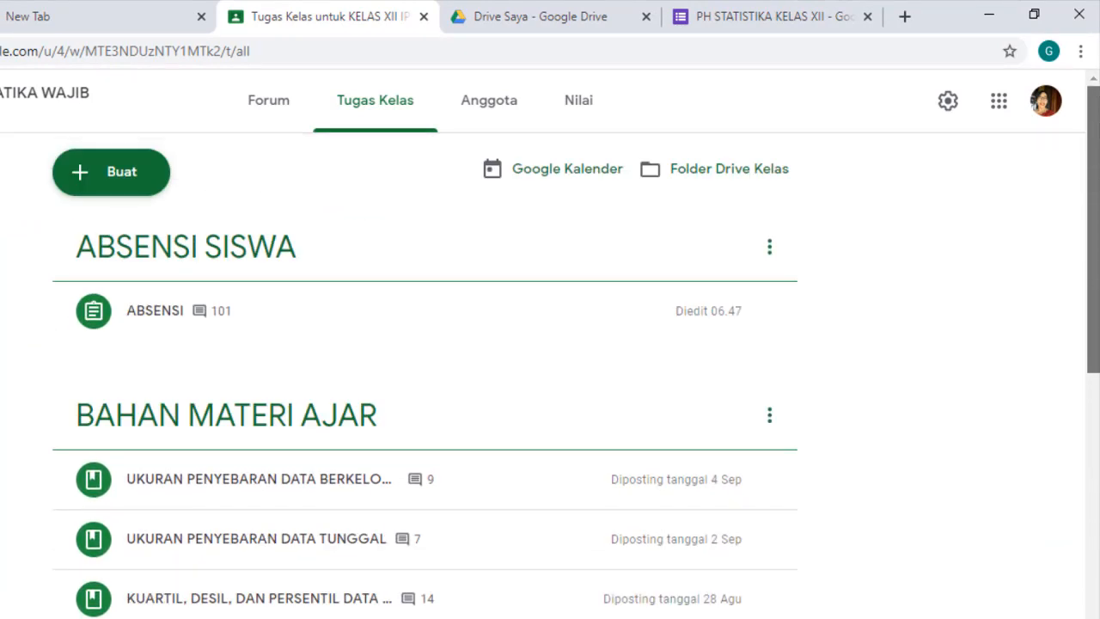
{"action": "scroll", "coordinate": [1094, 138], "scroll_direction": "down", "scroll_amount": 3}
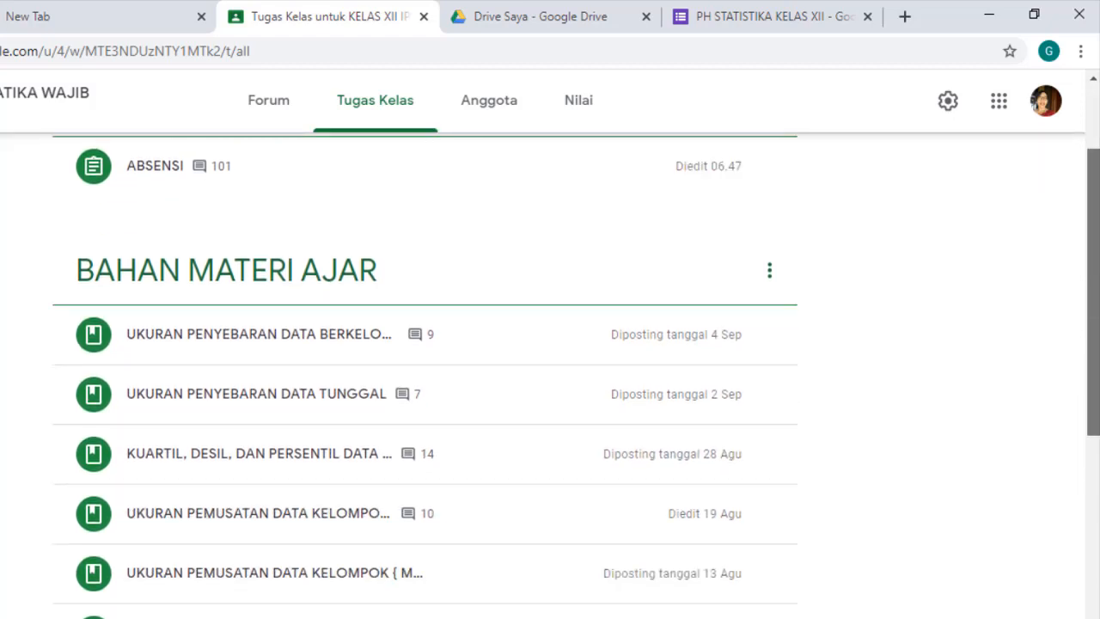
{"action": "scroll", "coordinate": [550, 353], "scroll_direction": "down", "scroll_amount": 2}
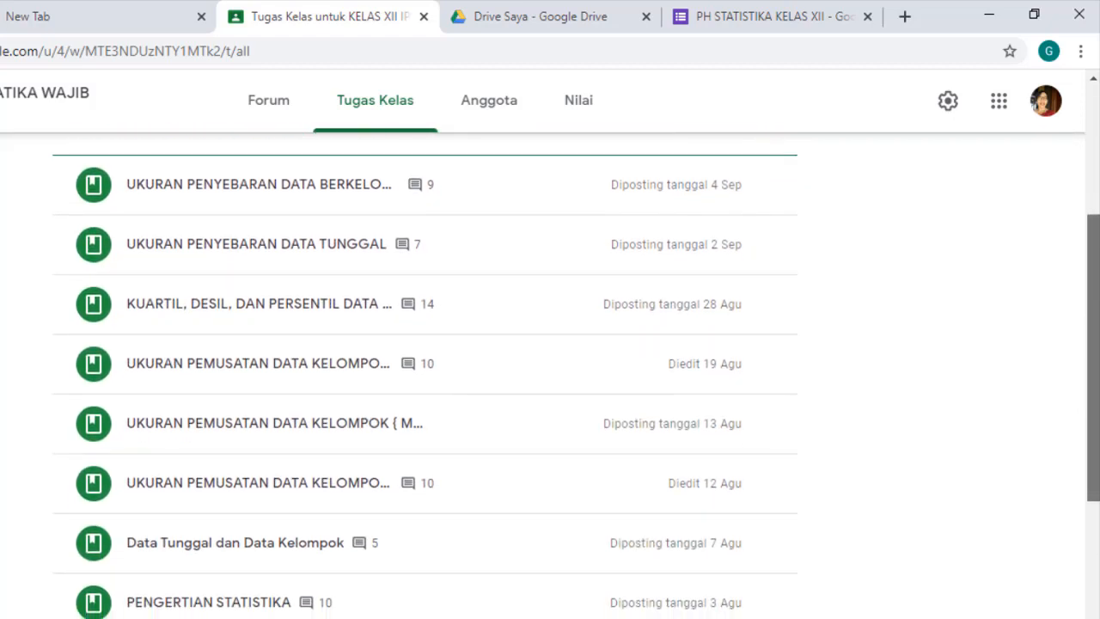
{"action": "scroll", "coordinate": [550, 378], "scroll_direction": "down", "scroll_amount": 4}
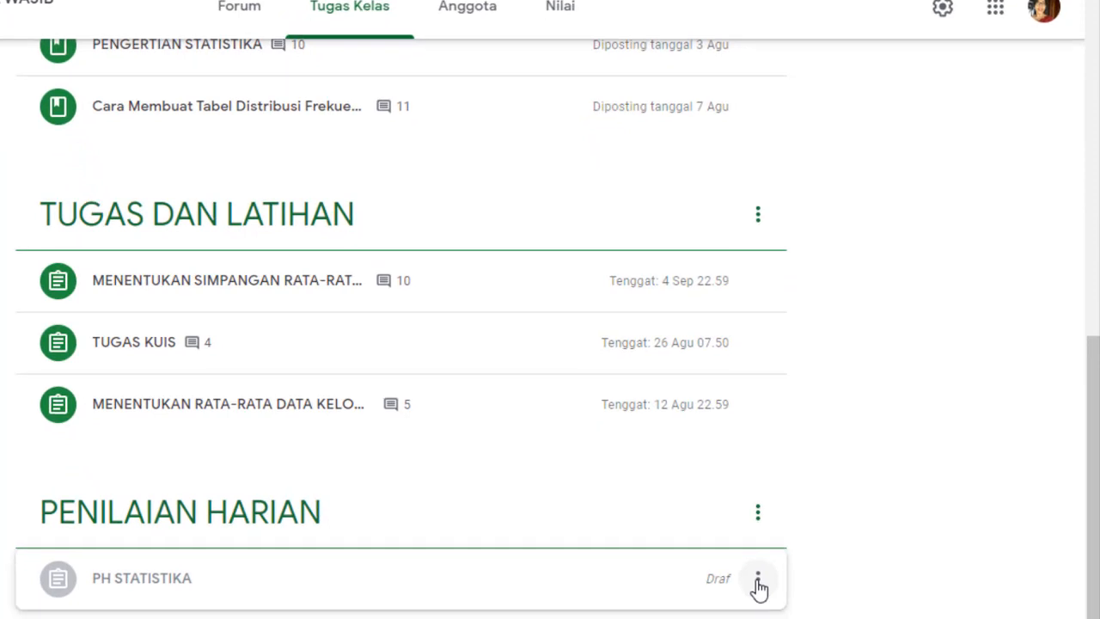
{"action": "left_click", "coordinate": [758, 586]}
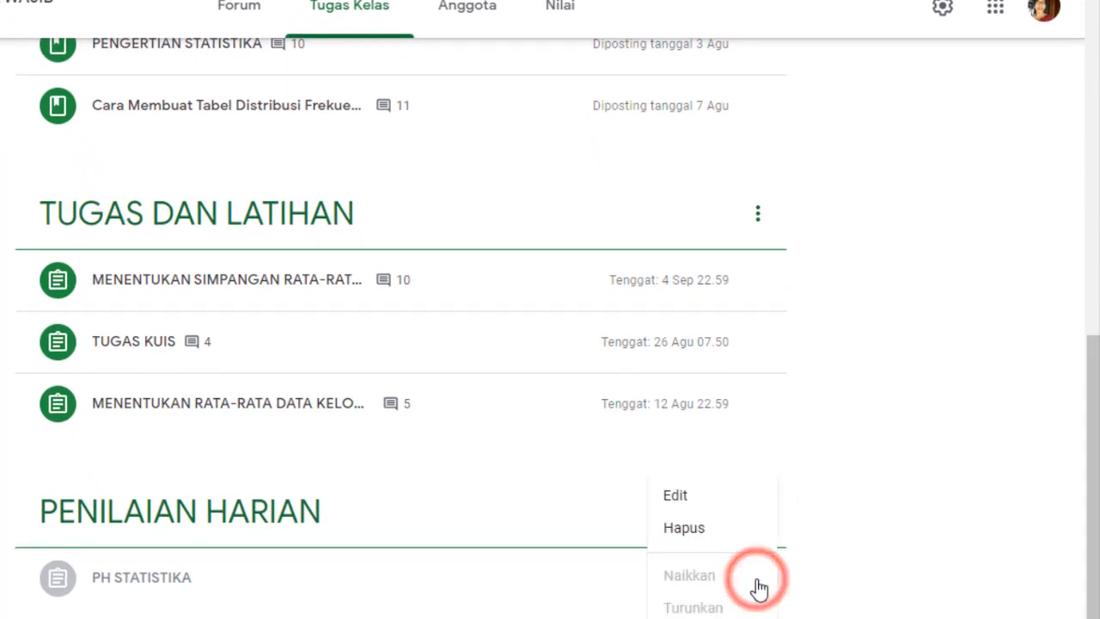
{"action": "left_click", "coordinate": [703, 511]}
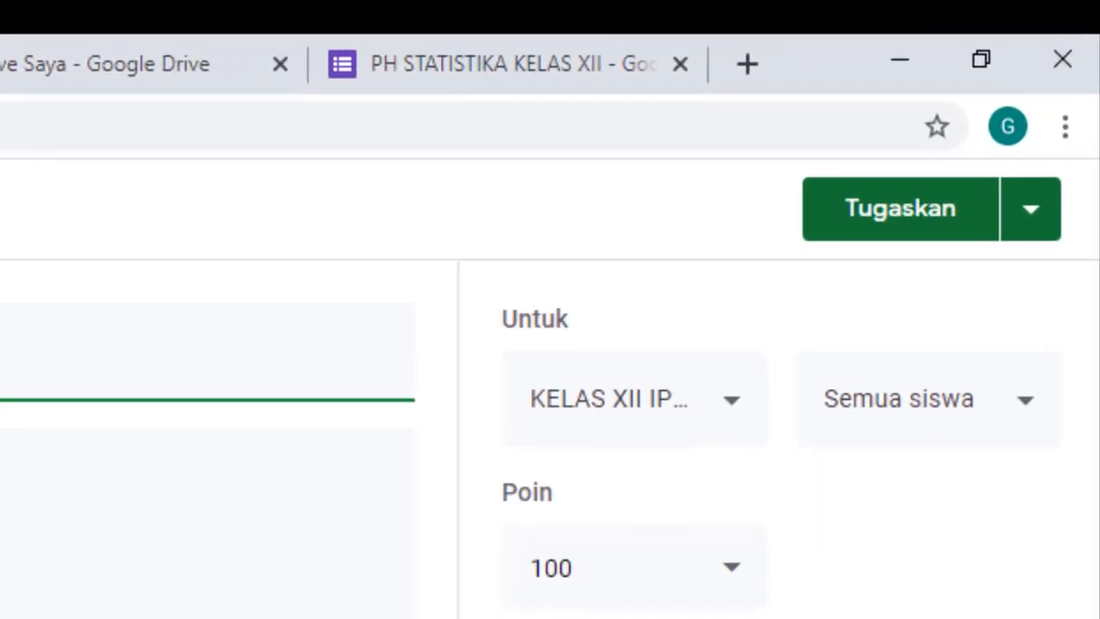
Assign PH STATISTIKA to all students of the class, confirm the assignment, and check the class's classwork list
{"action": "left_click", "coordinate": [890, 210]}
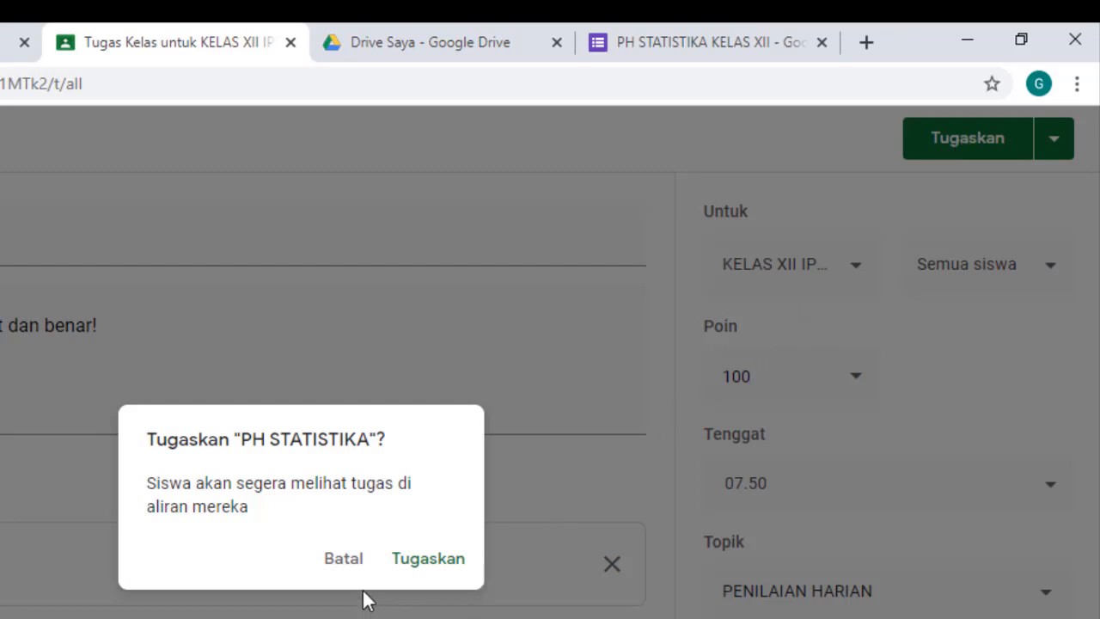
{"action": "left_click", "coordinate": [430, 560]}
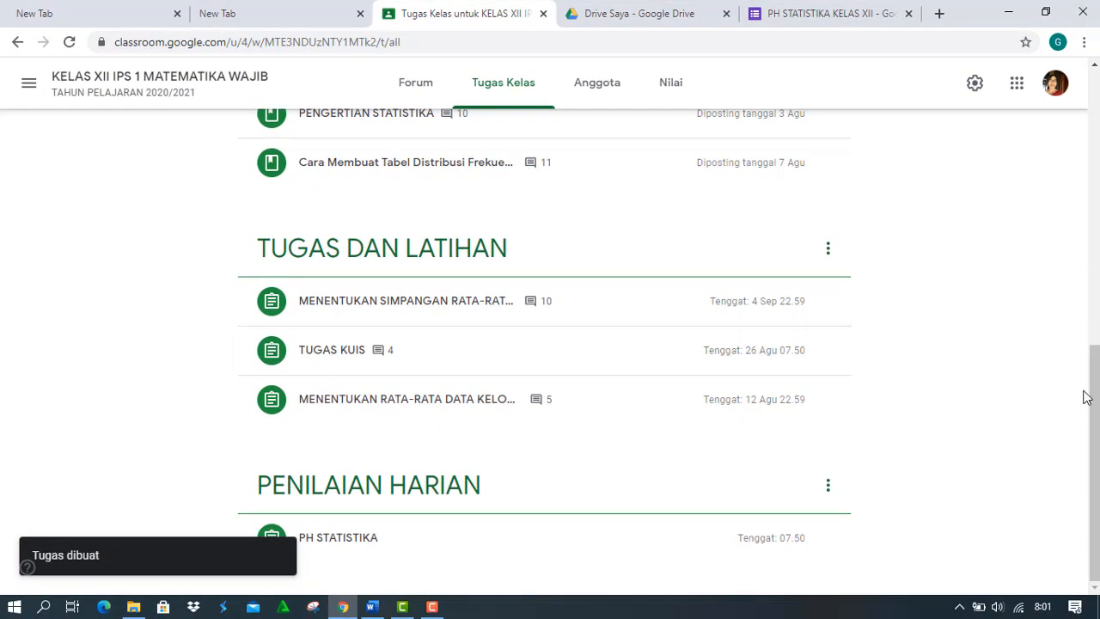
{"action": "left_click_drag", "start_coordinate": [1094, 403], "coordinate": [1095, 86]}
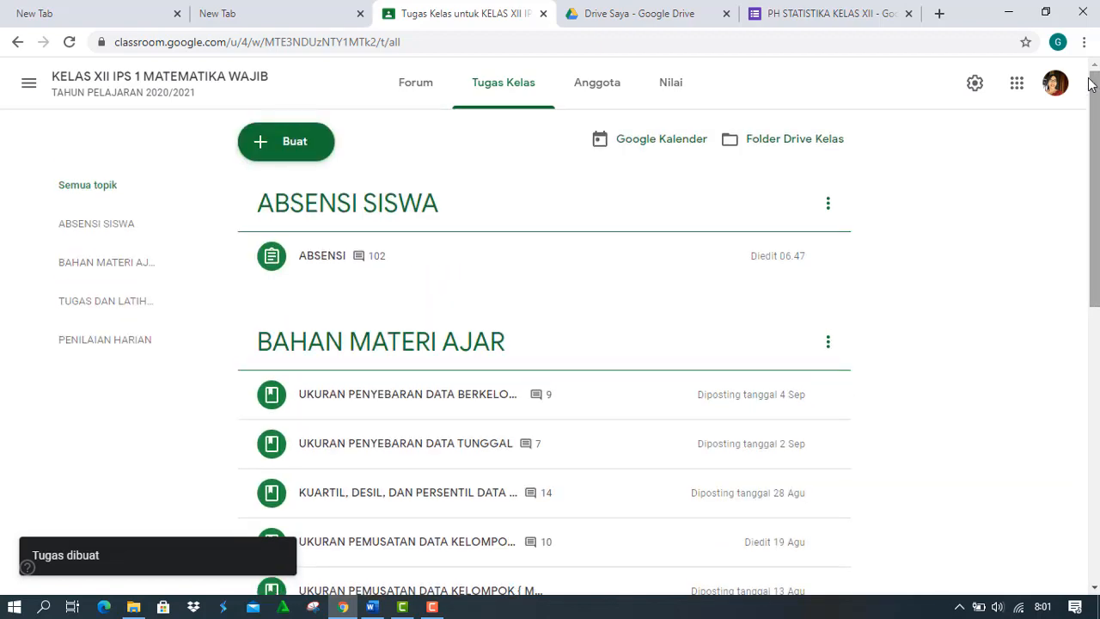
{"action": "scroll", "coordinate": [1095, 86], "scroll_direction": "down", "scroll_amount": 7}
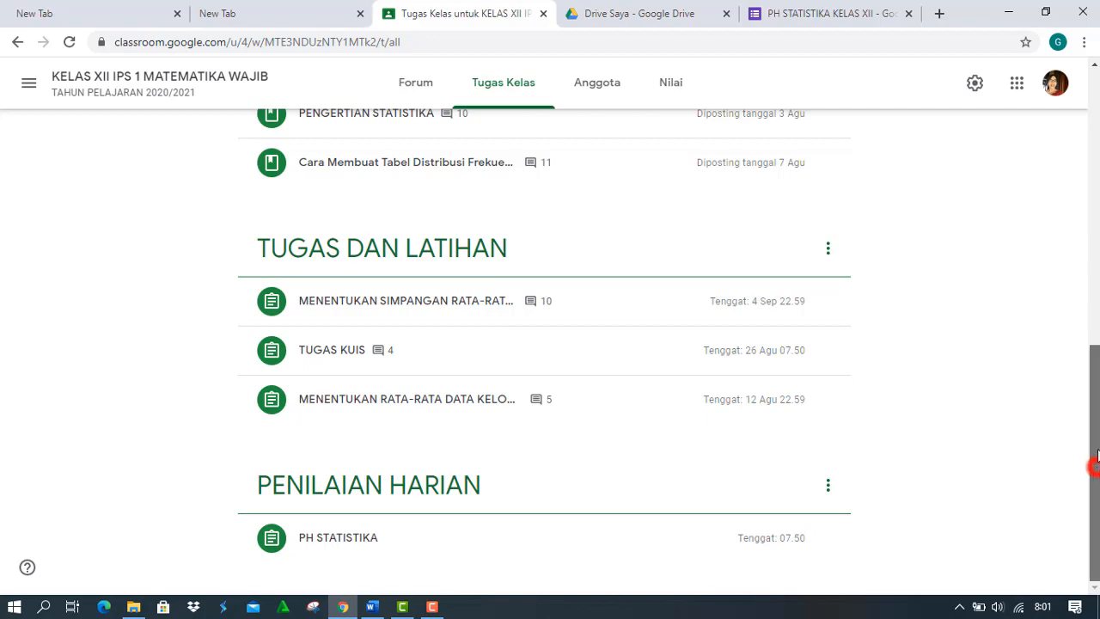
{"action": "scroll", "coordinate": [1094, 469], "scroll_direction": "up", "scroll_amount": 3}
{"action": "left_click_drag", "start_coordinate": [1091, 469], "coordinate": [1092, 309]}
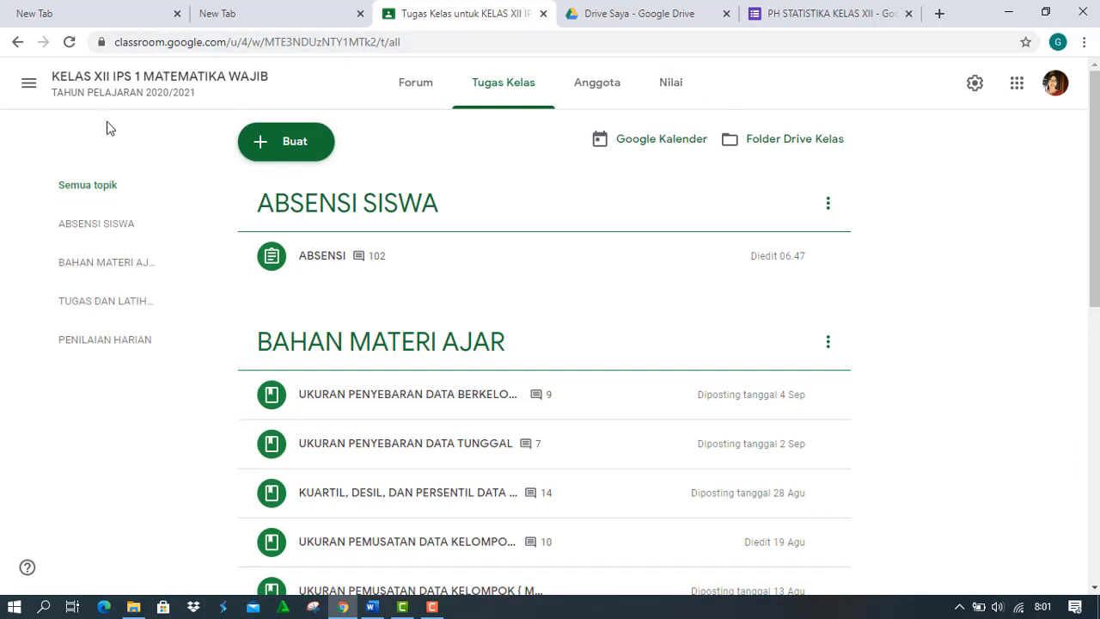
Switch to the class KELAS XII IPS 4 MATEMATIKA WAJIB and open its classwork list
{"action": "left_click", "coordinate": [28, 90]}
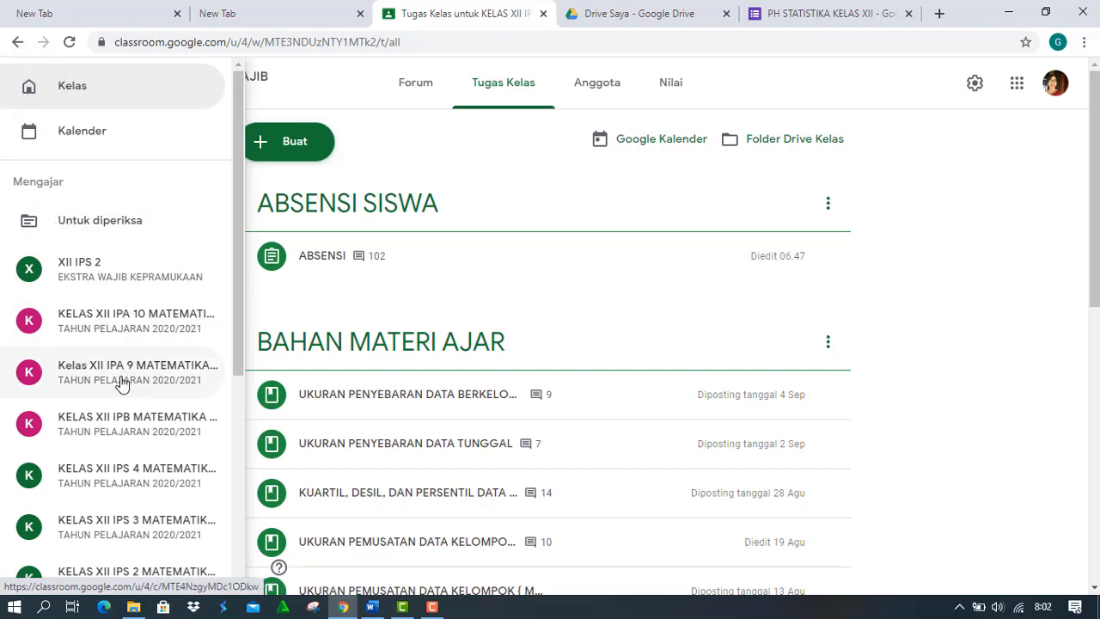
{"action": "left_click", "coordinate": [120, 318]}
{"action": "left_click", "coordinate": [29, 83]}
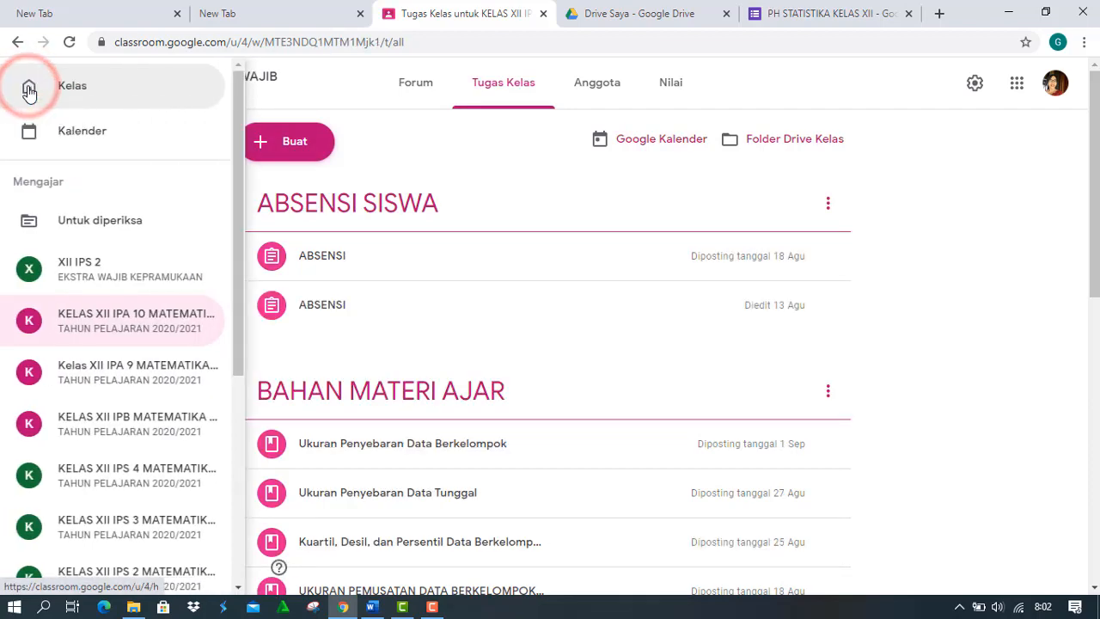
{"action": "left_click_drag", "start_coordinate": [239, 273], "coordinate": [235, 313]}
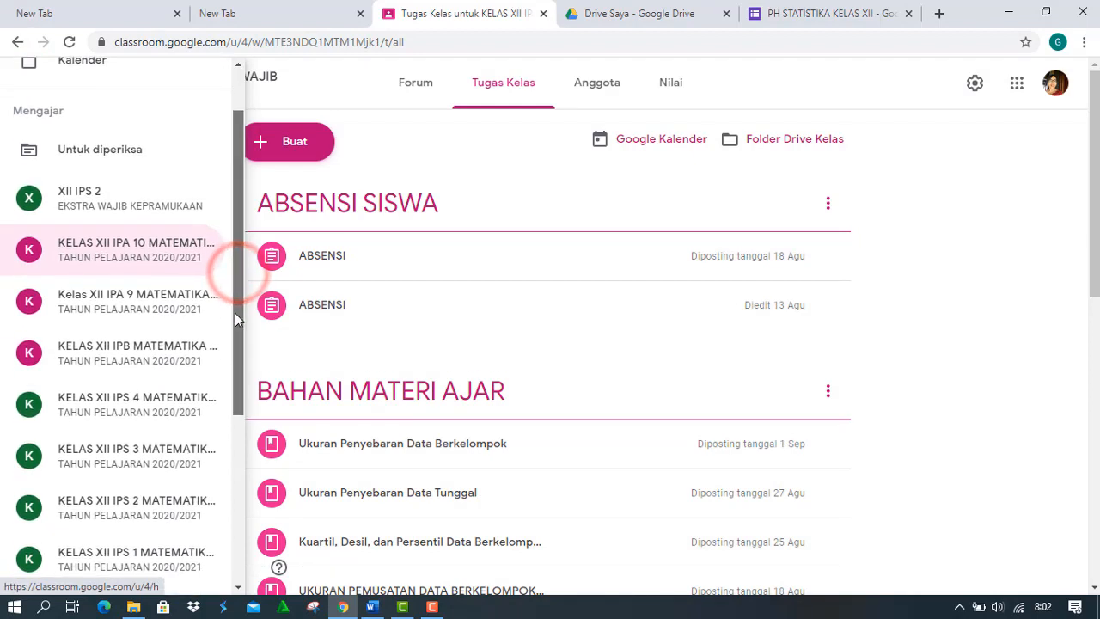
{"action": "left_click", "coordinate": [95, 404]}
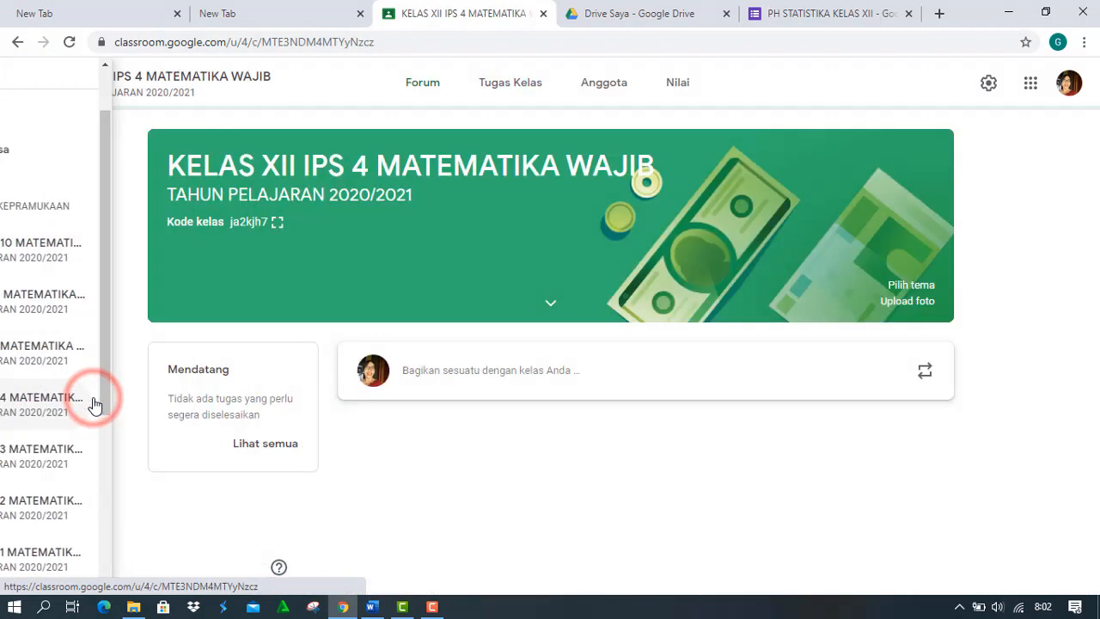
{"action": "left_click", "coordinate": [522, 89]}
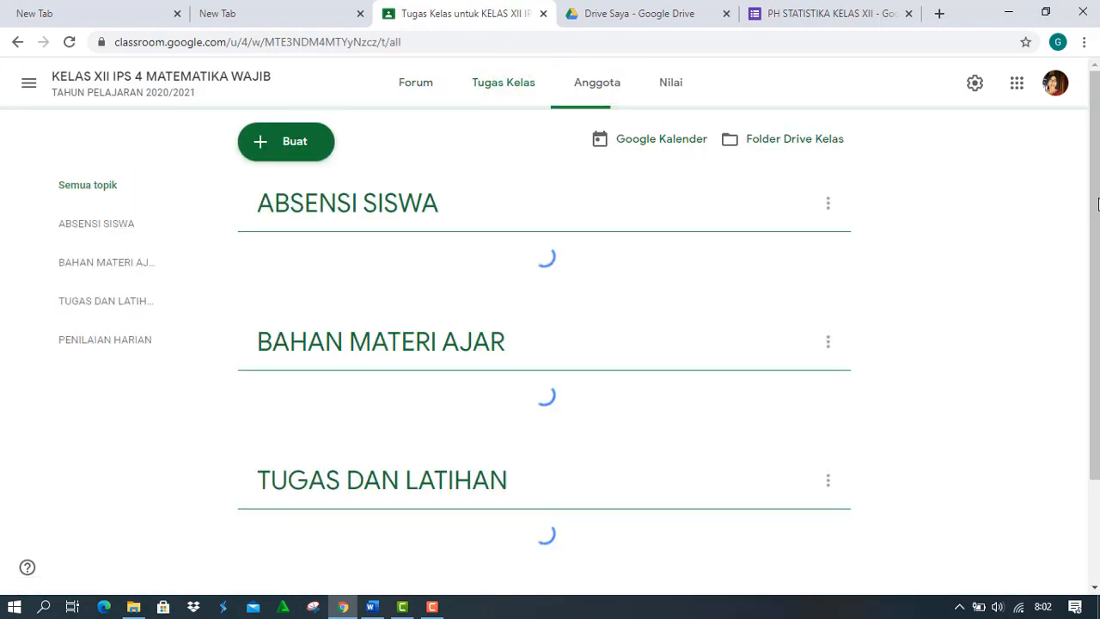
Expand PH STATISTIKA under the PENILAIAN HARIAN topic and examine its instructions, attached form, and submission status
{"action": "scroll", "coordinate": [1088, 184], "scroll_direction": "down", "scroll_amount": 8}
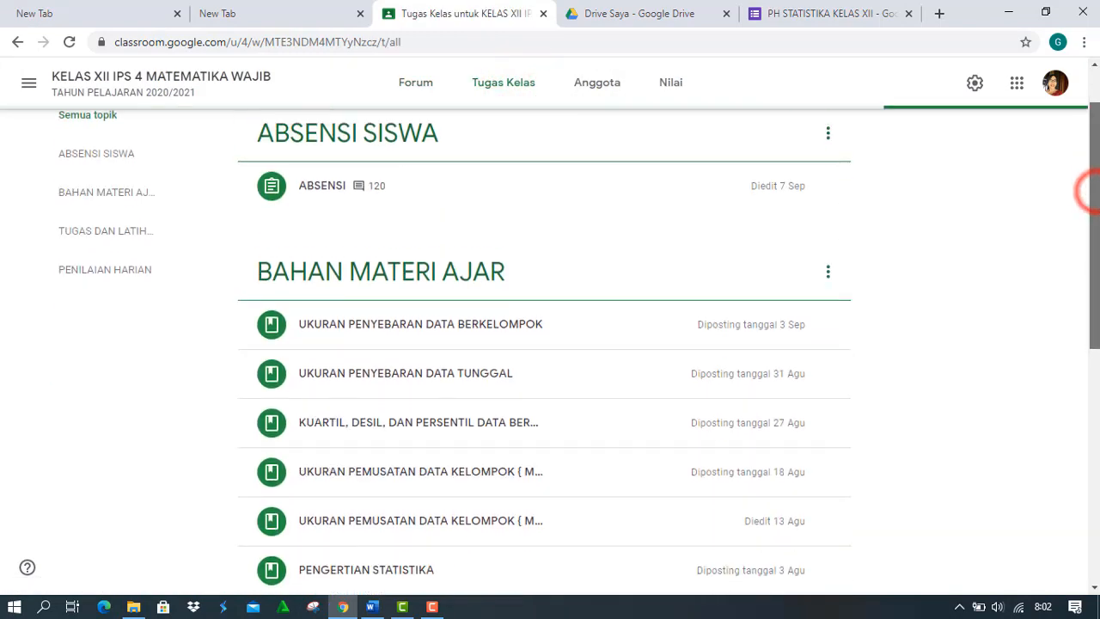
{"action": "left_click", "coordinate": [693, 545]}
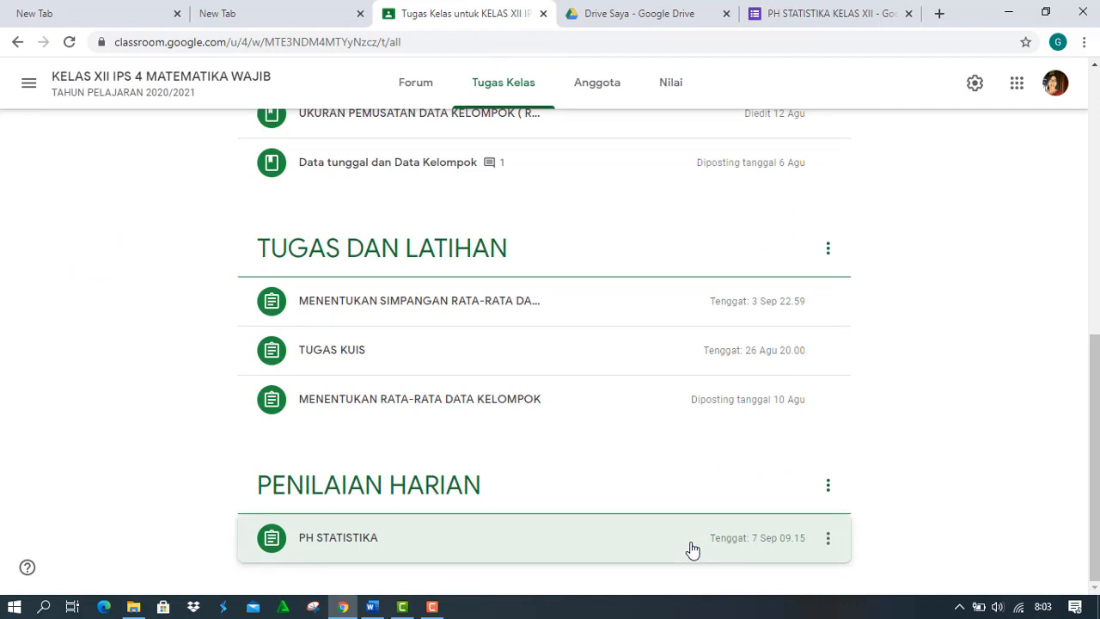
{"action": "left_click", "coordinate": [693, 546]}
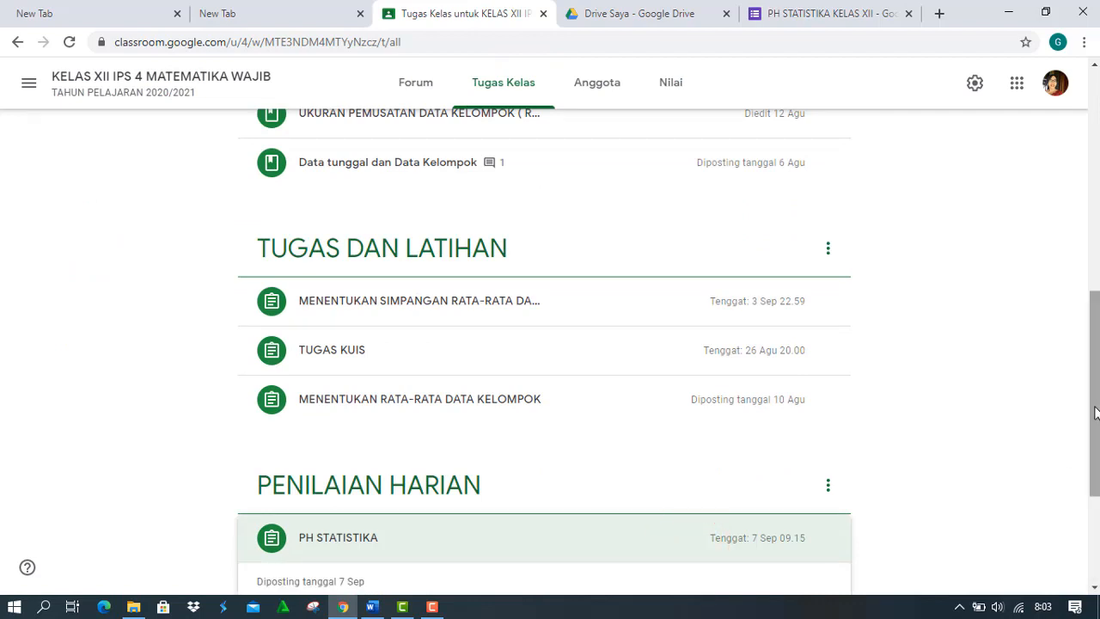
{"action": "left_click_drag", "start_coordinate": [1096, 407], "coordinate": [1098, 492]}
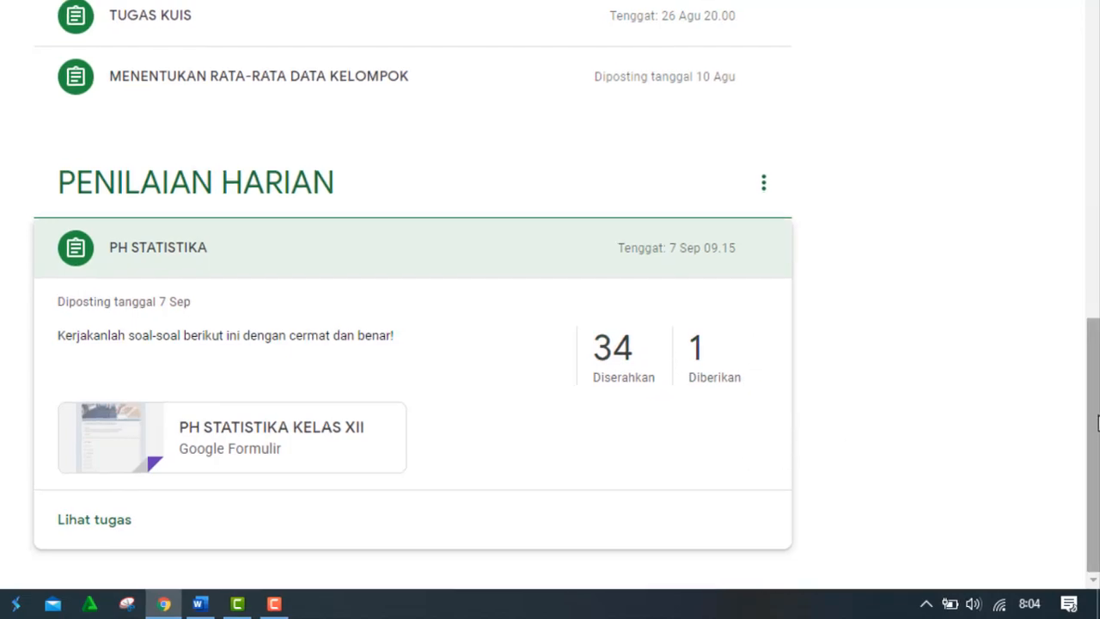
{"action": "left_click_drag", "start_coordinate": [1097, 423], "coordinate": [1090, 123]}
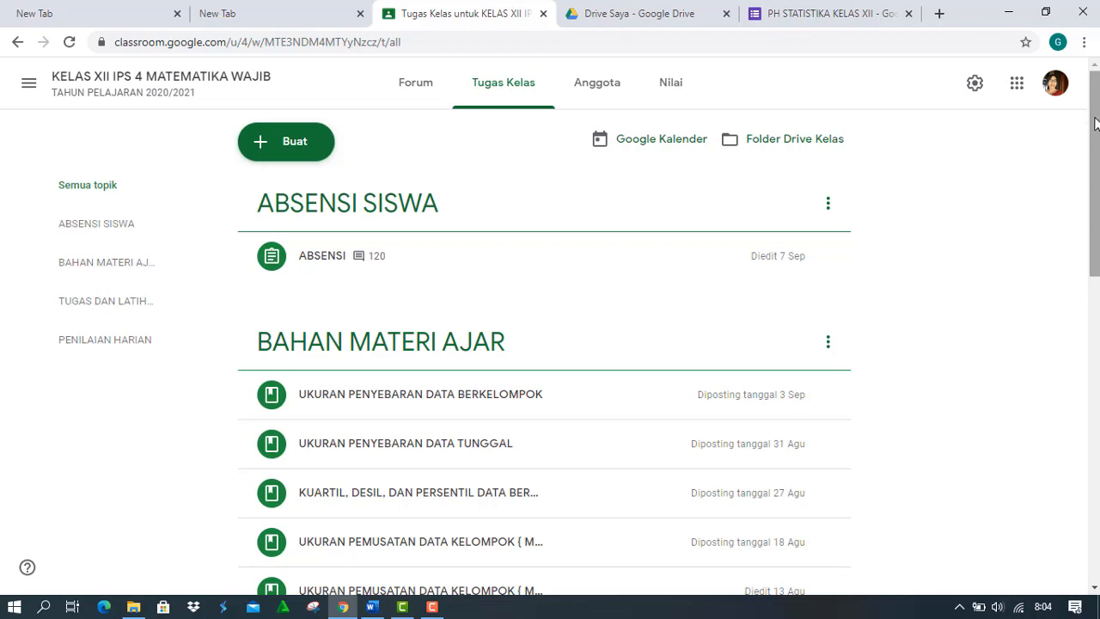
{"action": "left_click_drag", "start_coordinate": [1096, 125], "coordinate": [1094, 92]}
{"action": "left_click_drag", "start_coordinate": [1096, 99], "coordinate": [1095, 68]}
{"action": "left_click_drag", "start_coordinate": [1096, 101], "coordinate": [1095, 66]}
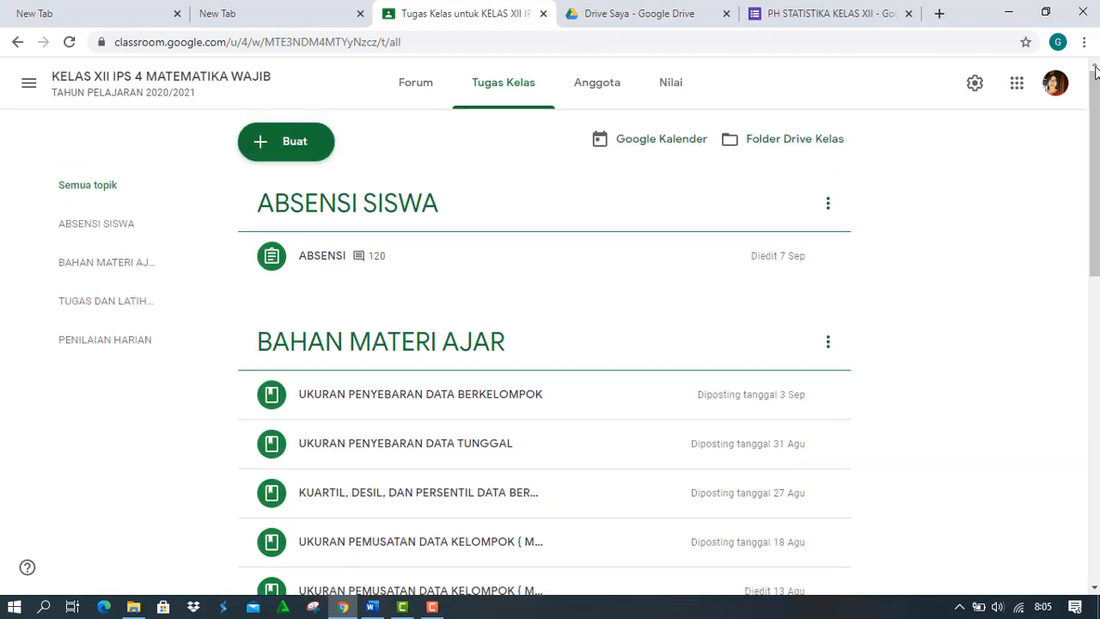